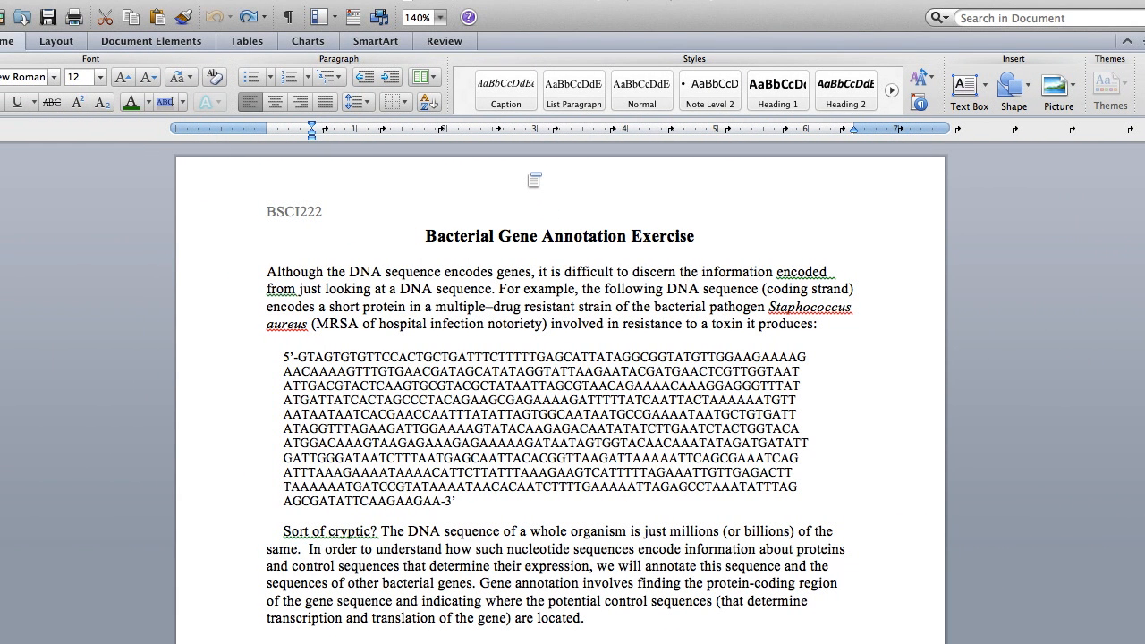
Step: Switch to Bacterial genes for Genome Annotation.doc and review which gene sequence is assigned to each last-name range
{"action": "left_click", "coordinate": [488, 1]}
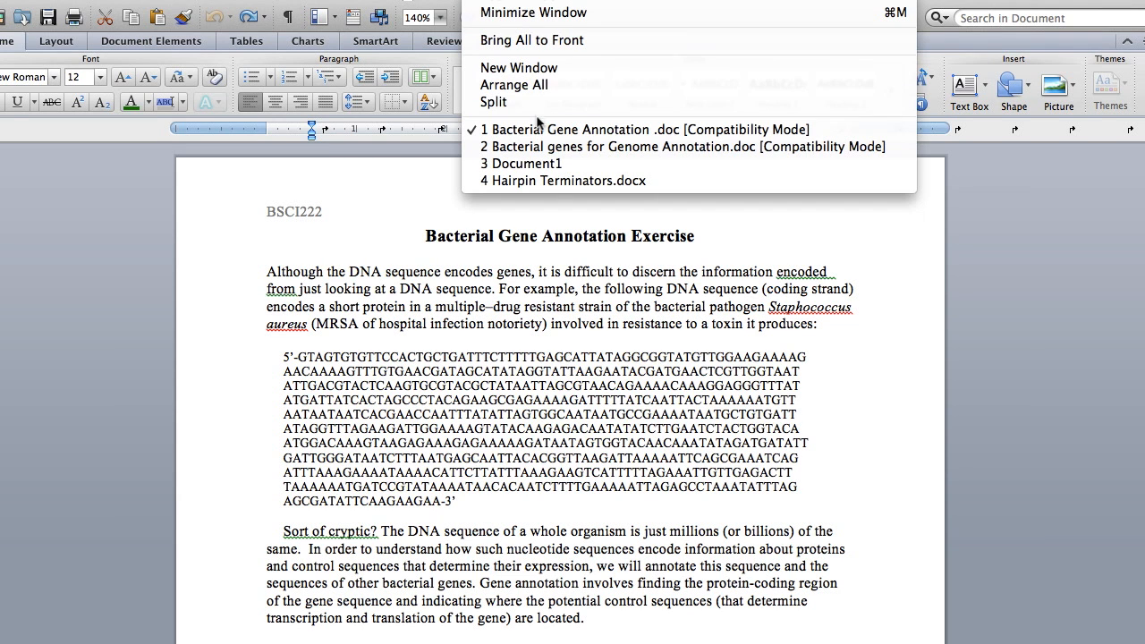
{"action": "left_click", "coordinate": [541, 147]}
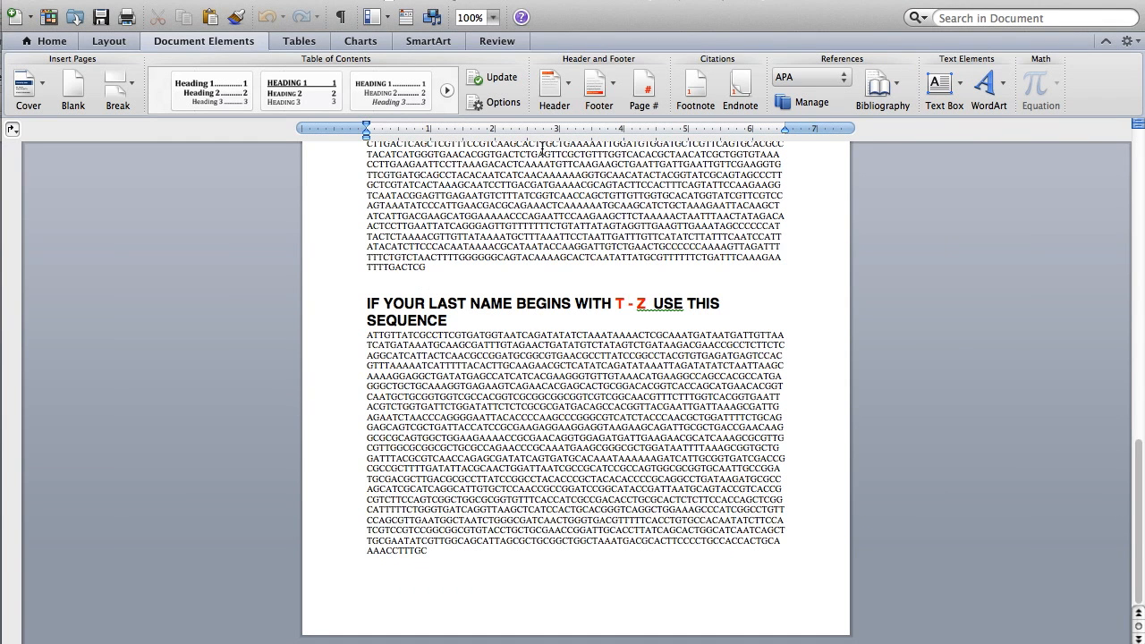
{"action": "scroll", "coordinate": [548, 369], "scroll_direction": "up", "scroll_amount": 10}
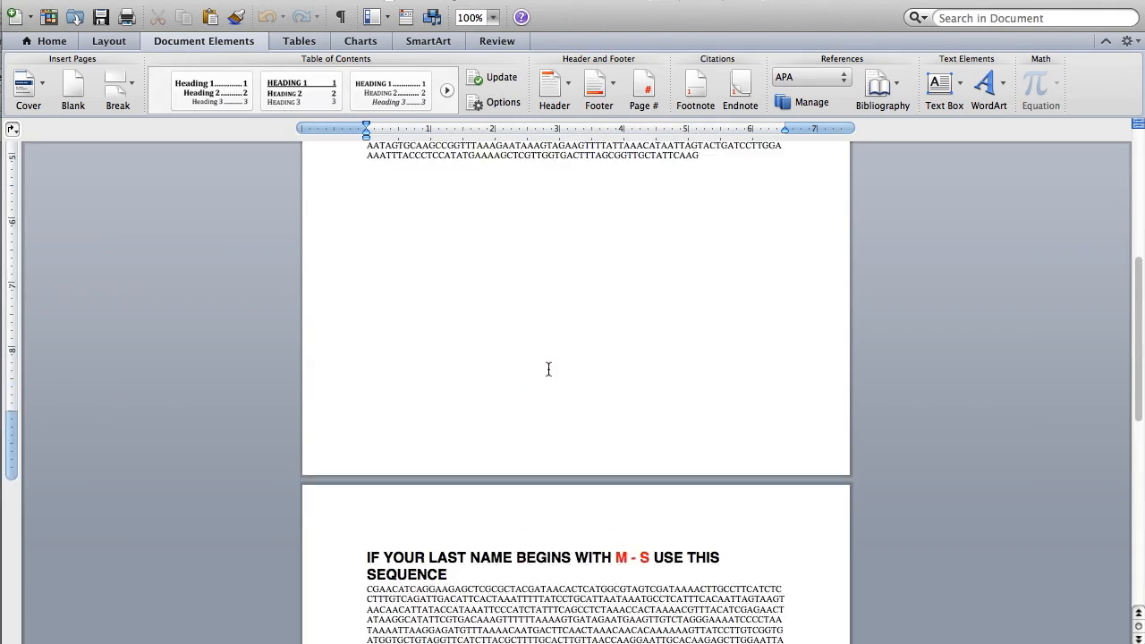
{"action": "scroll", "coordinate": [548, 369], "scroll_direction": "up", "scroll_amount": 8}
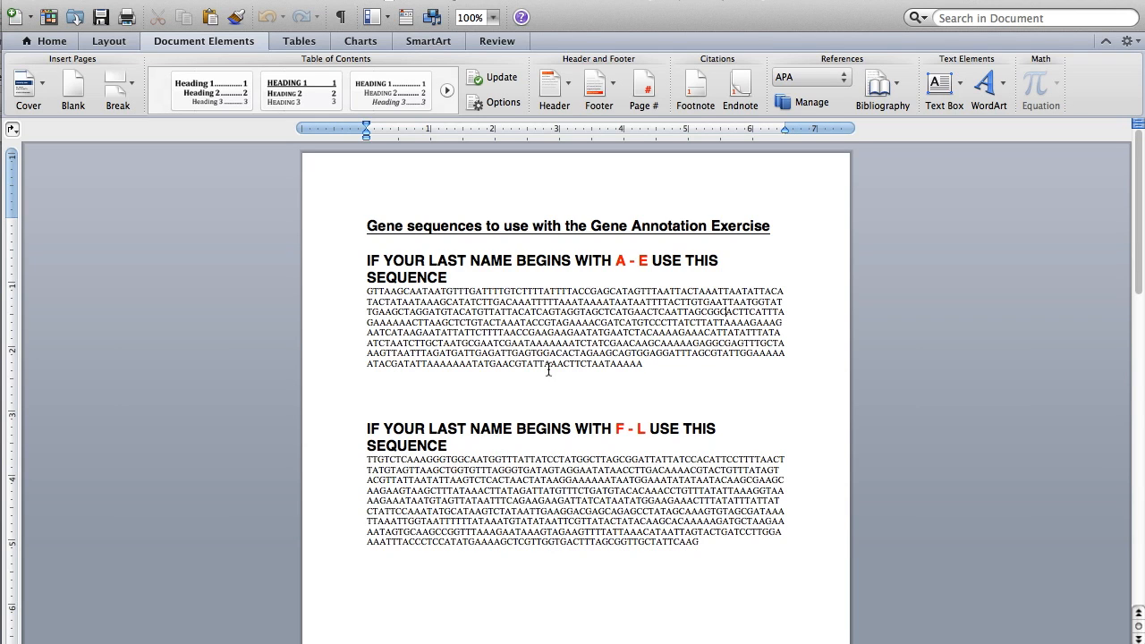
{"action": "scroll", "coordinate": [548, 370], "scroll_direction": "down", "scroll_amount": 10}
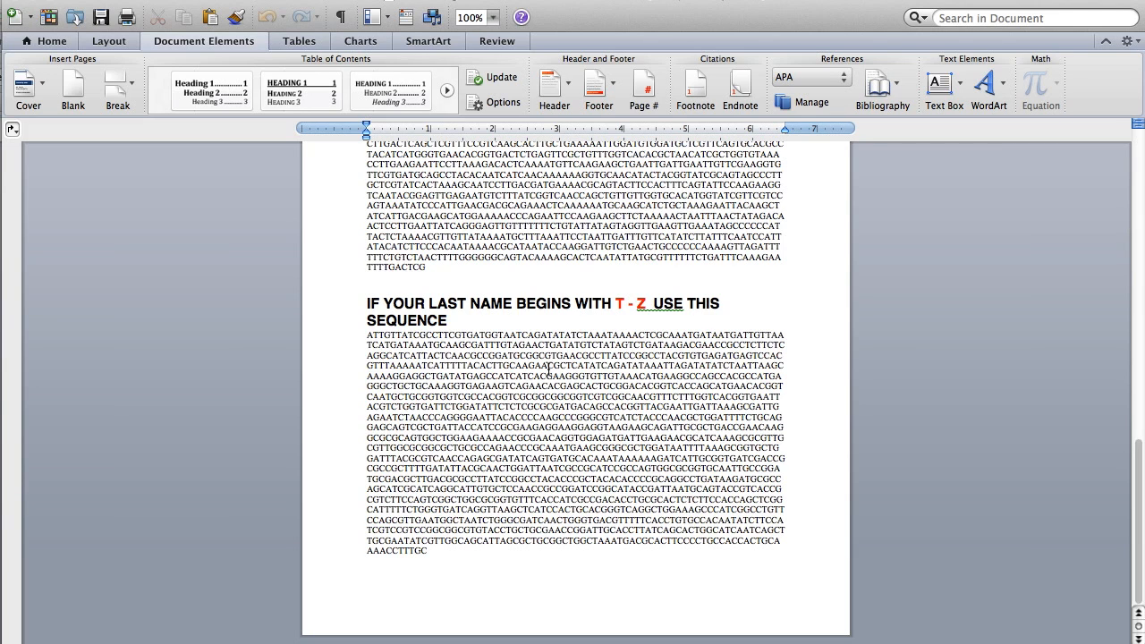
Step: Switch to Document1 and review its gene name, DNA, mRNA, terminator, hairpin and protein sequence sections
{"action": "left_click", "coordinate": [497, 0]}
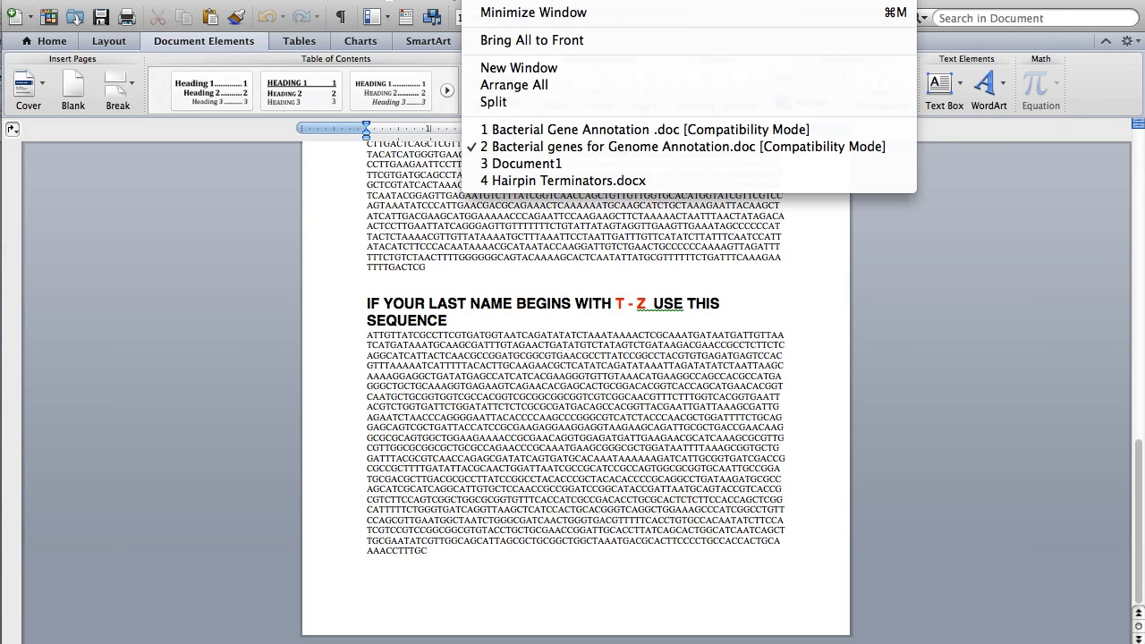
{"action": "left_click", "coordinate": [521, 164]}
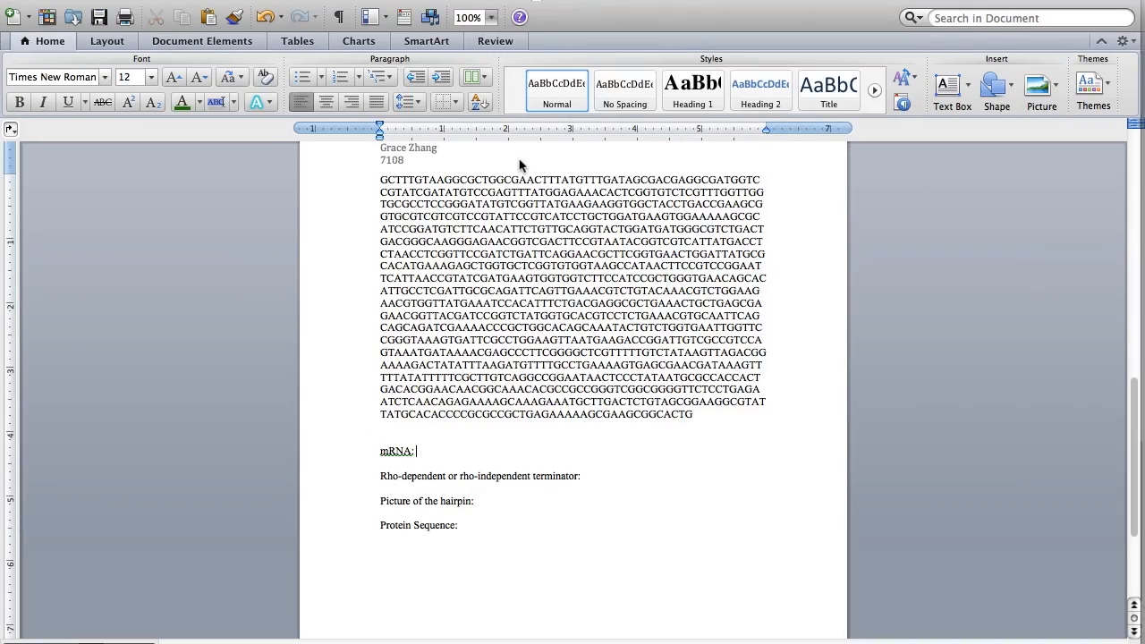
{"action": "scroll", "coordinate": [520, 164], "scroll_direction": "down", "scroll_amount": 3}
{"action": "scroll", "coordinate": [520, 165], "scroll_direction": "up", "scroll_amount": 20}
{"action": "scroll", "coordinate": [520, 165], "scroll_direction": "down", "scroll_amount": 3}
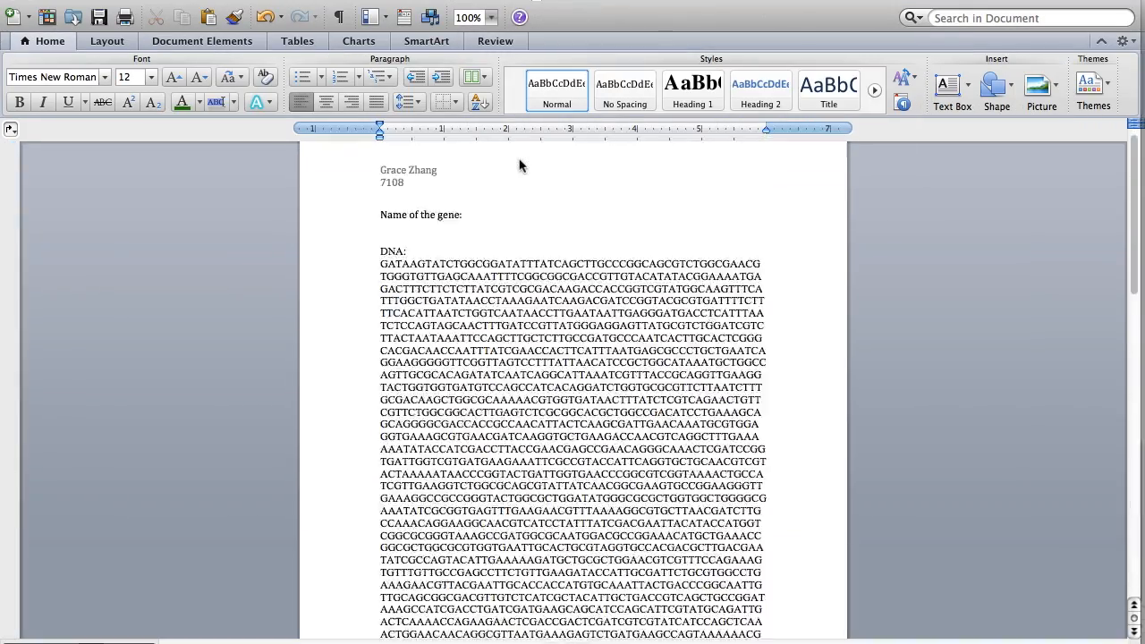
{"action": "scroll", "coordinate": [520, 164], "scroll_direction": "down", "scroll_amount": 10}
{"action": "scroll", "coordinate": [519, 160], "scroll_direction": "up", "scroll_amount": 12}
{"action": "scroll", "coordinate": [519, 159], "scroll_direction": "up", "scroll_amount": 2}
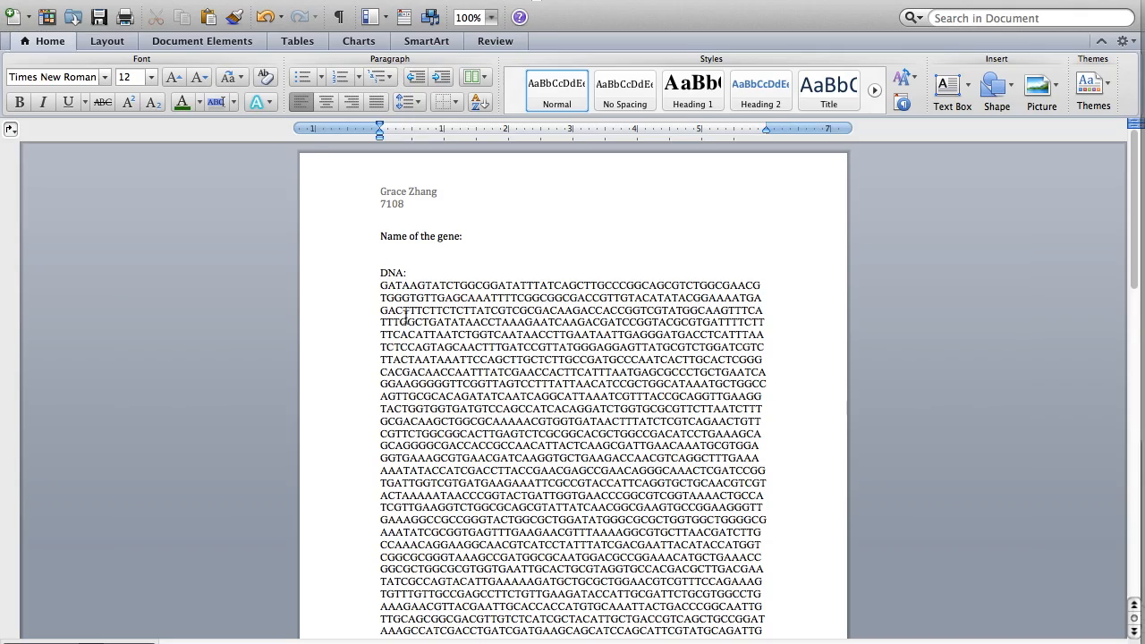
{"action": "scroll", "coordinate": [407, 318], "scroll_direction": "down", "scroll_amount": 15}
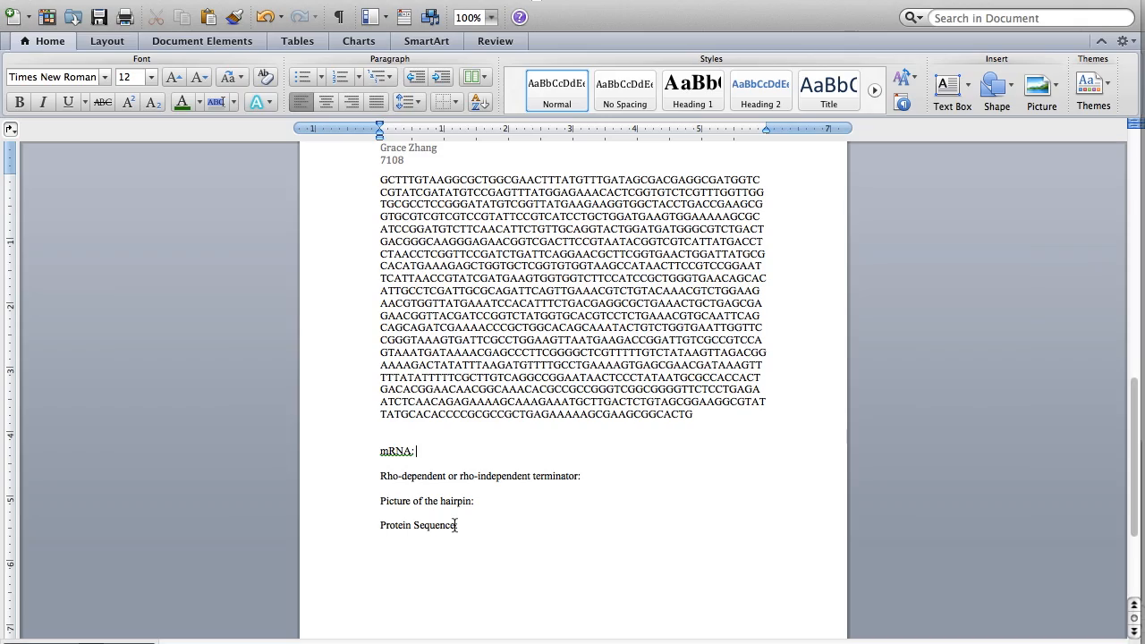
{"action": "scroll", "coordinate": [455, 525], "scroll_direction": "down", "scroll_amount": 2}
{"action": "scroll", "coordinate": [456, 524], "scroll_direction": "up", "scroll_amount": 15}
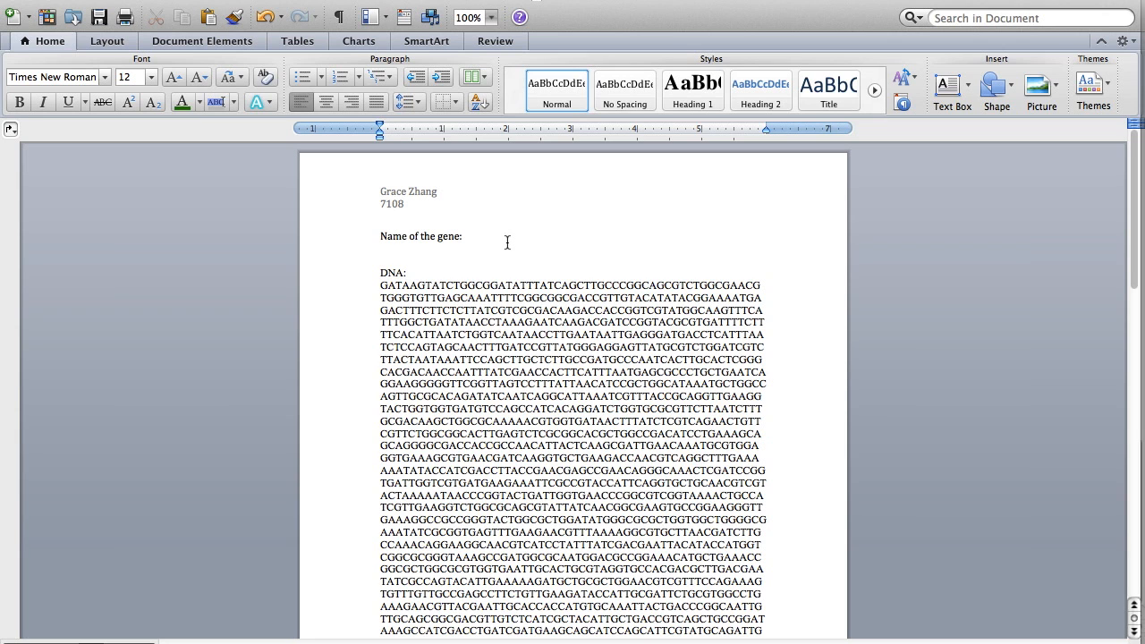
{"action": "scroll", "coordinate": [507, 243], "scroll_direction": "left", "scroll_amount": 2}
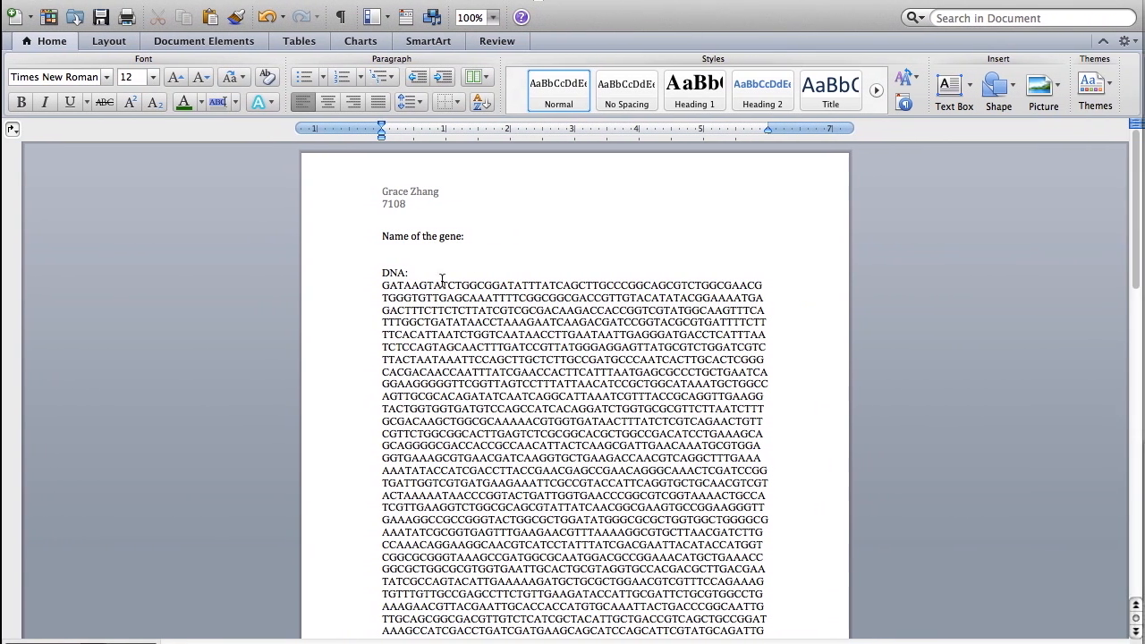
Step: Copy the entire nucleotide sequence under the DNA heading and switch to Chrome
{"action": "left_click_drag", "start_coordinate": [387, 291], "coordinate": [695, 340]}
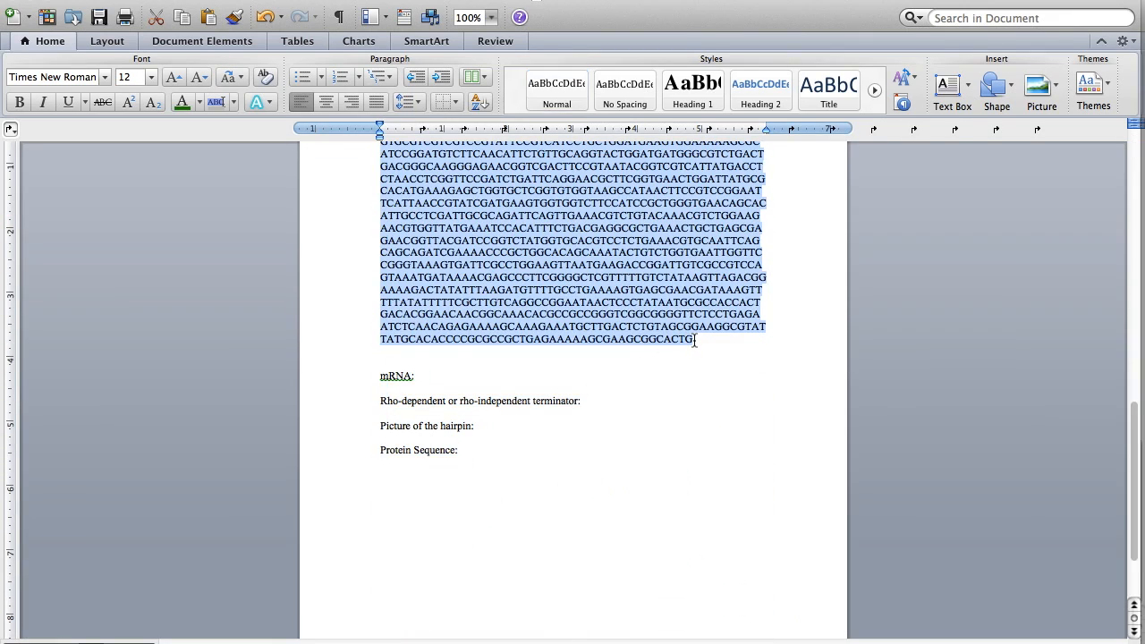
{"action": "left_click", "coordinate": [795, 363]}
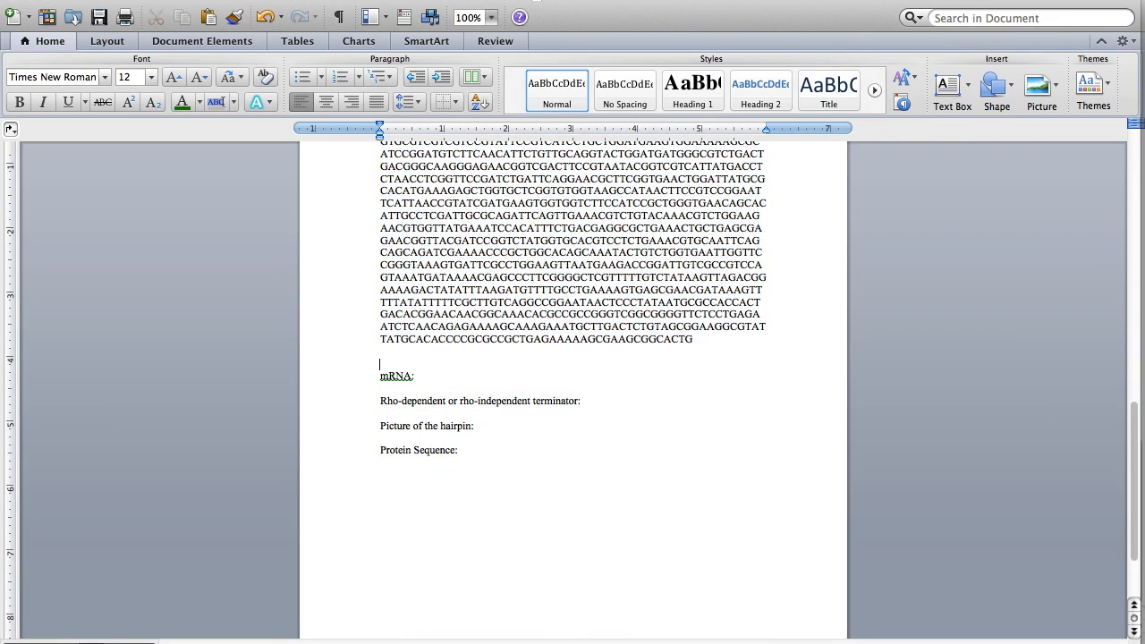
{"action": "scroll", "coordinate": [795, 363], "scroll_direction": "left", "scroll_amount": 3}
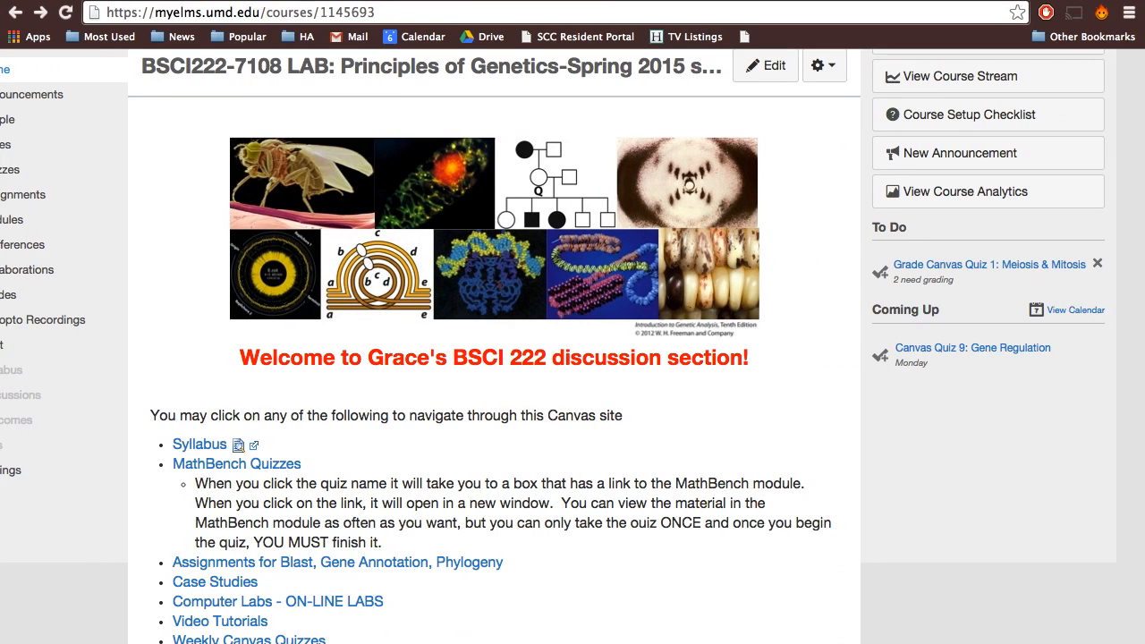
Step: Search Google for "ncbi blast", go to the BLAST home page and open the blastx program
{"action": "mouse_move", "coordinate": [567, 11]}
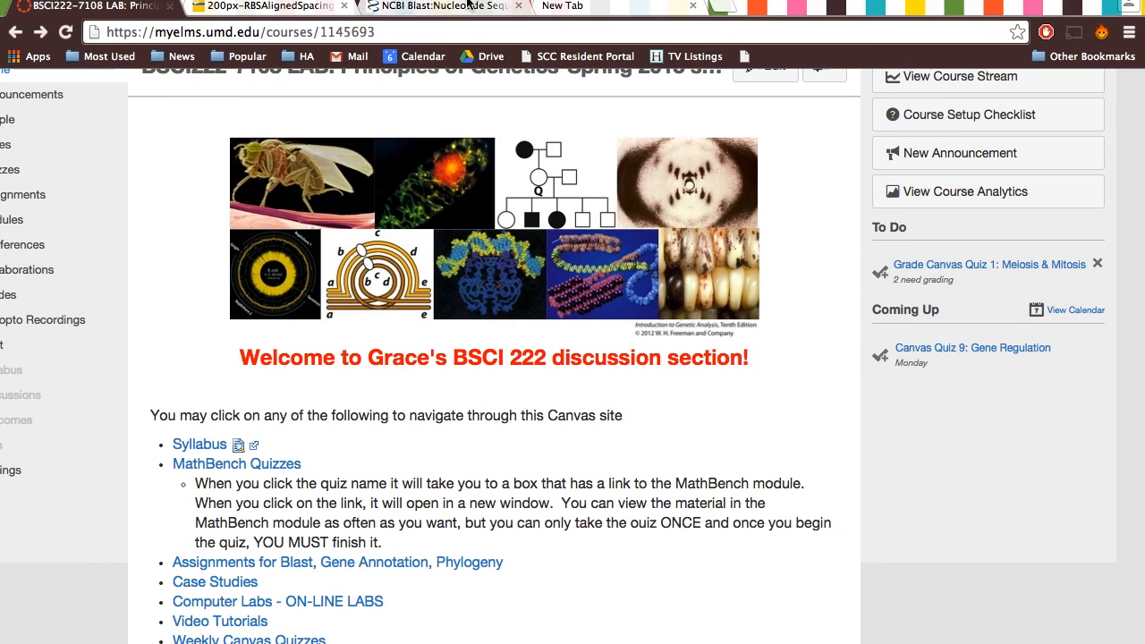
{"action": "left_click", "coordinate": [567, 7]}
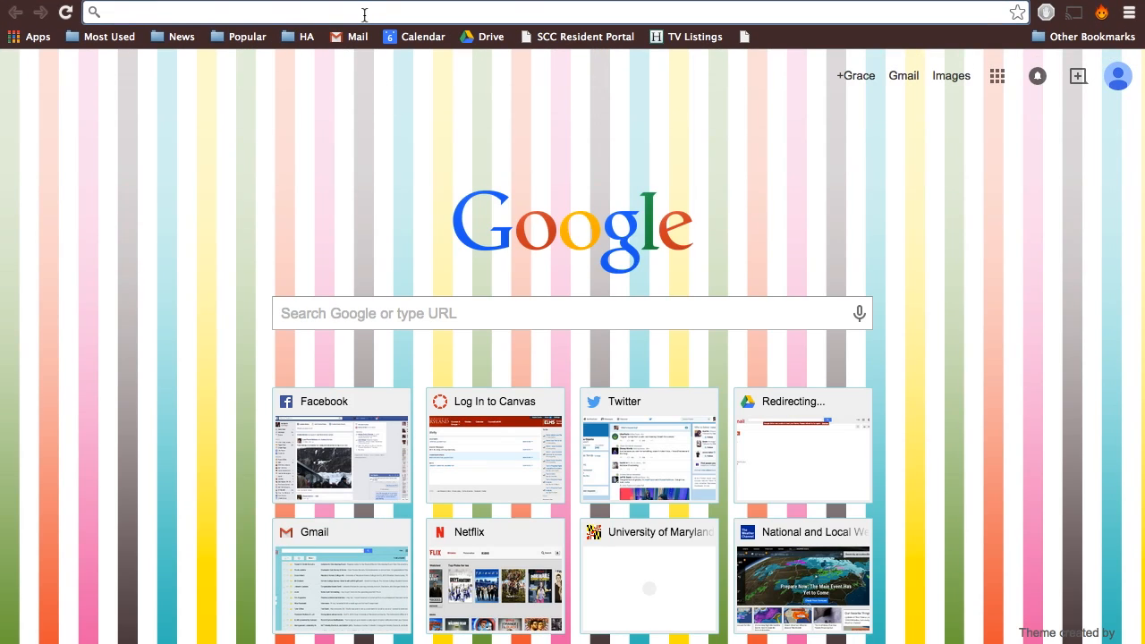
{"action": "type", "text": "ncbi blast"}
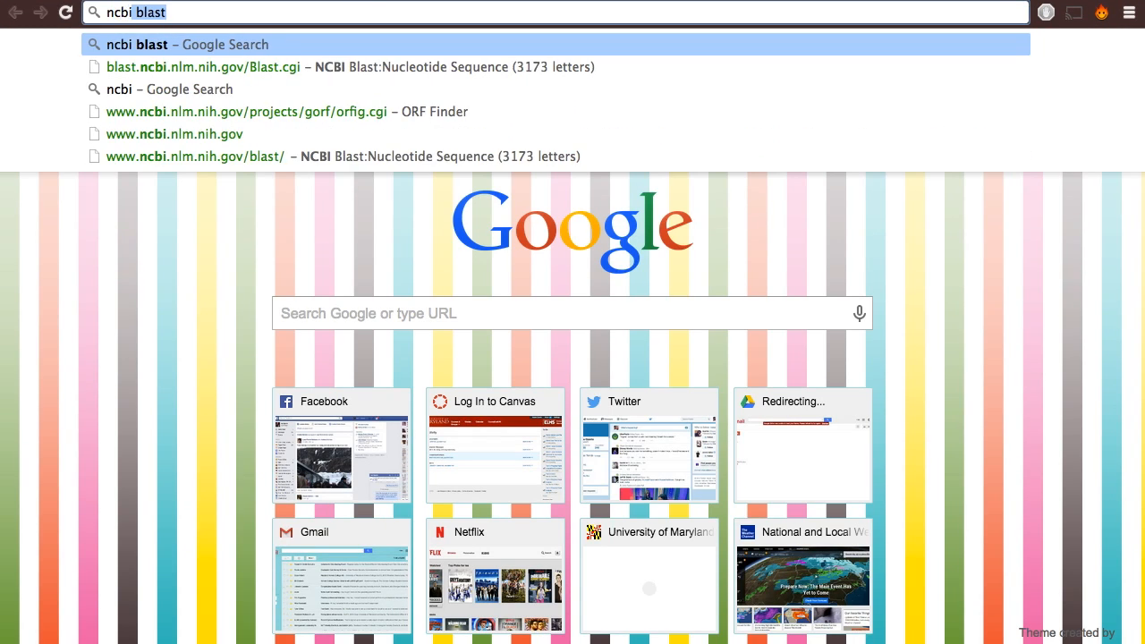
{"action": "key", "text": "Return"}
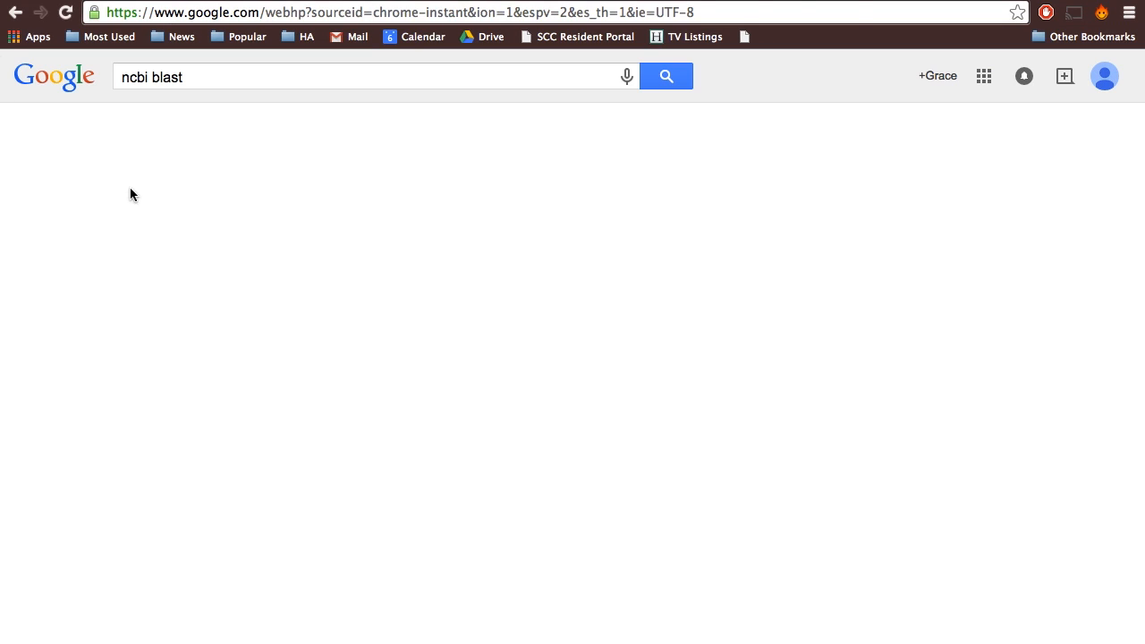
{"action": "left_click", "coordinate": [166, 212]}
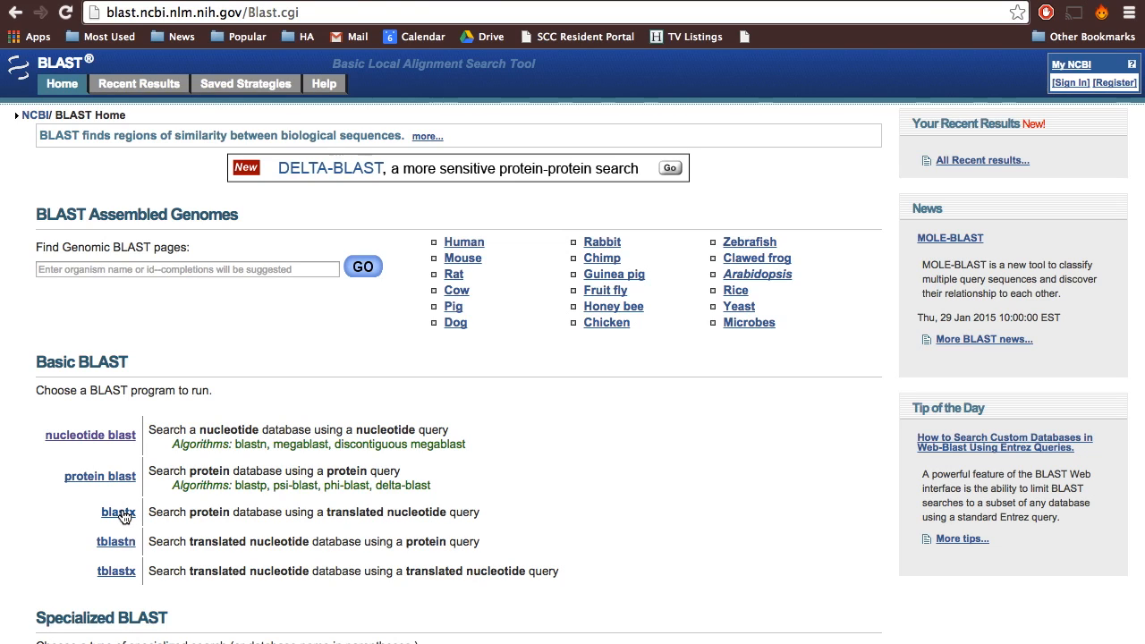
{"action": "left_click", "coordinate": [122, 514]}
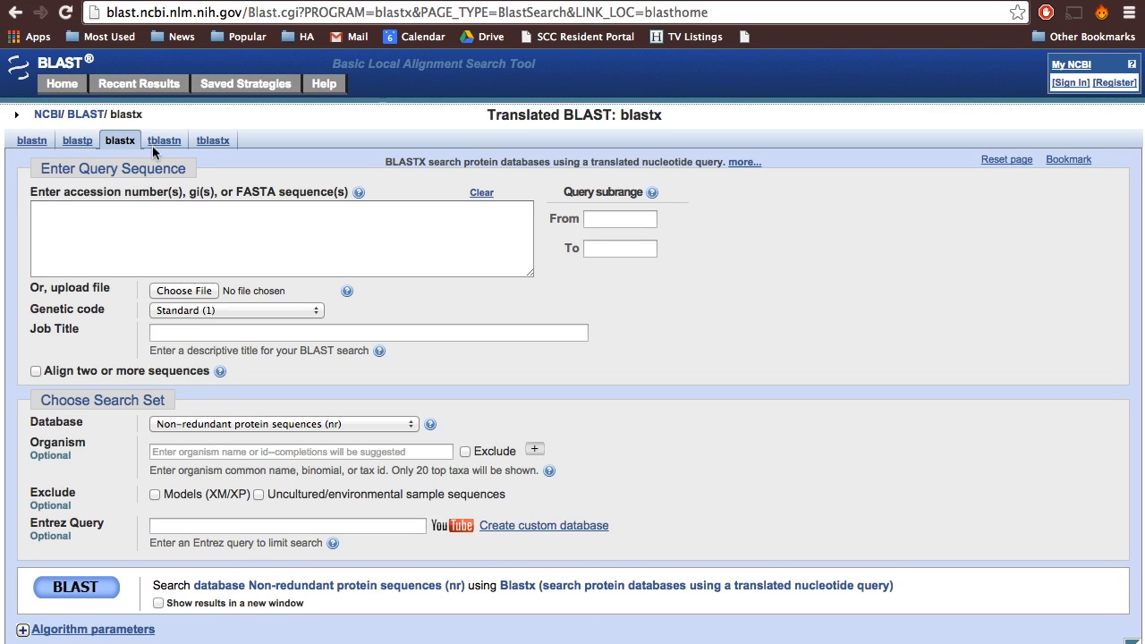
Step: Paste the copied DNA sequence as the blastx query and run the search against Non-redundant protein sequences (nr)
{"action": "left_click", "coordinate": [153, 209]}
{"action": "type", "text": "AGACGGAAAAGACTATATTTAAGATGTTTTGCCTGAAAAGTGAGCGAACGATAAAGTTTTTATATTTTTCGCTTGTCAGGCCGGAATAACTCCCTATAATGCGCCACCACTGACACGGAACAACGGCAAACACGCCGCCGGGTCGGCGGGGTTCTCCTGAGAATCTCAACAGAGAAAGCAAAGAAATGCTTGACTCTGTAGCGGAAGGCGTATTATGCACACCCCGCGCCGCTGAGAAAAAGCGAAGCGGCACTG"}
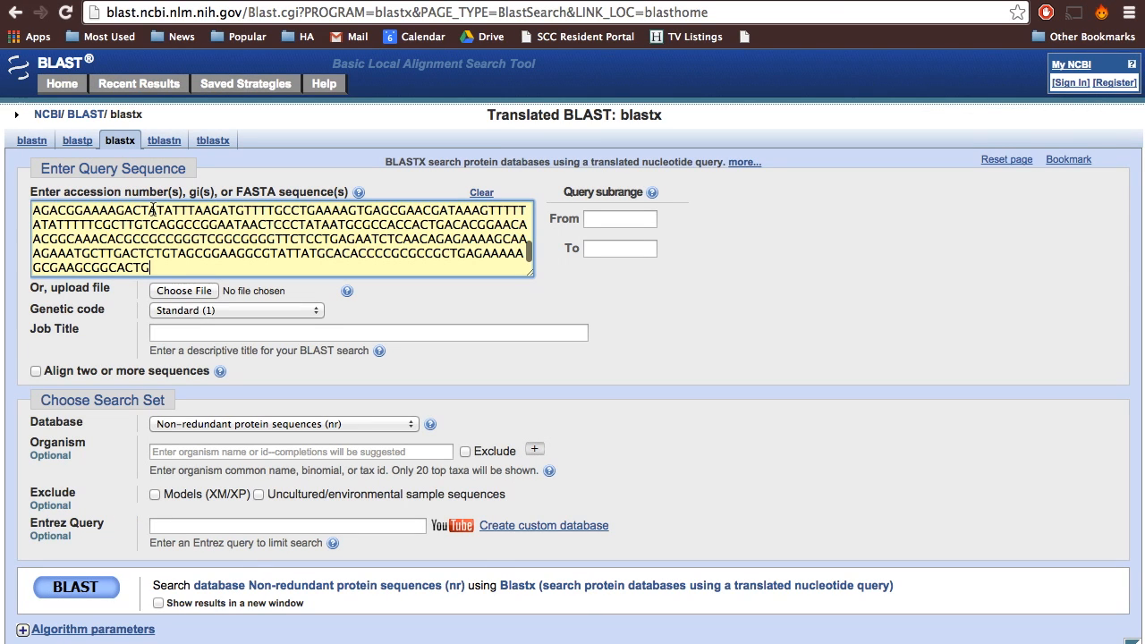
{"action": "left_click", "coordinate": [79, 593]}
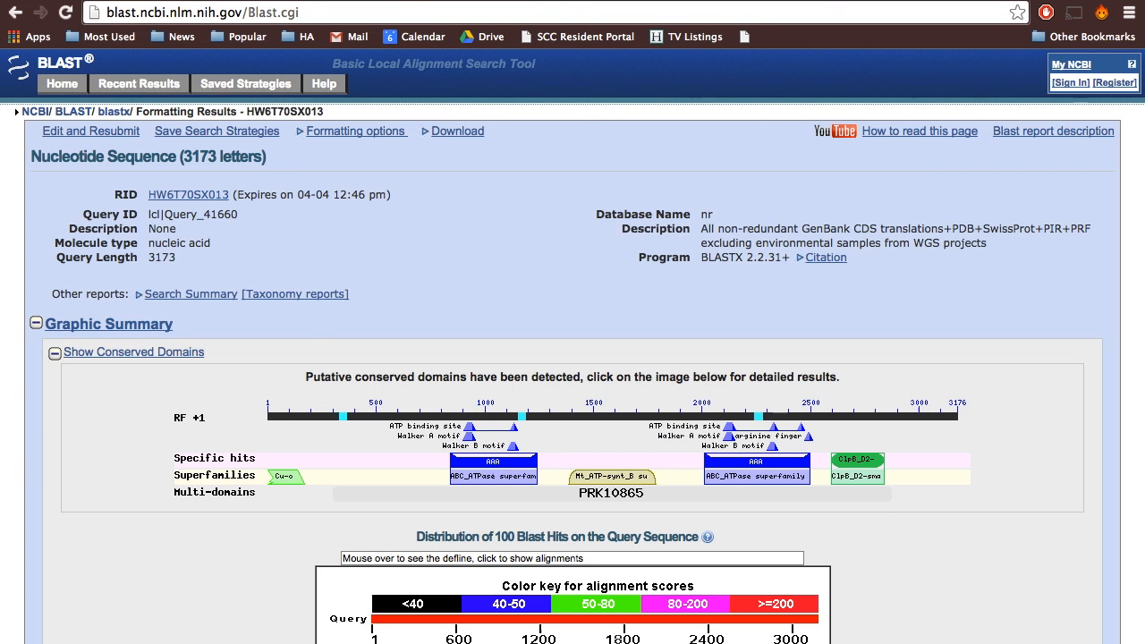
Step: Open the protein record WP_000509604.1 of the highest-scoring hit in the Descriptions table
{"action": "scroll", "coordinate": [313, 349], "scroll_direction": "down", "scroll_amount": 5}
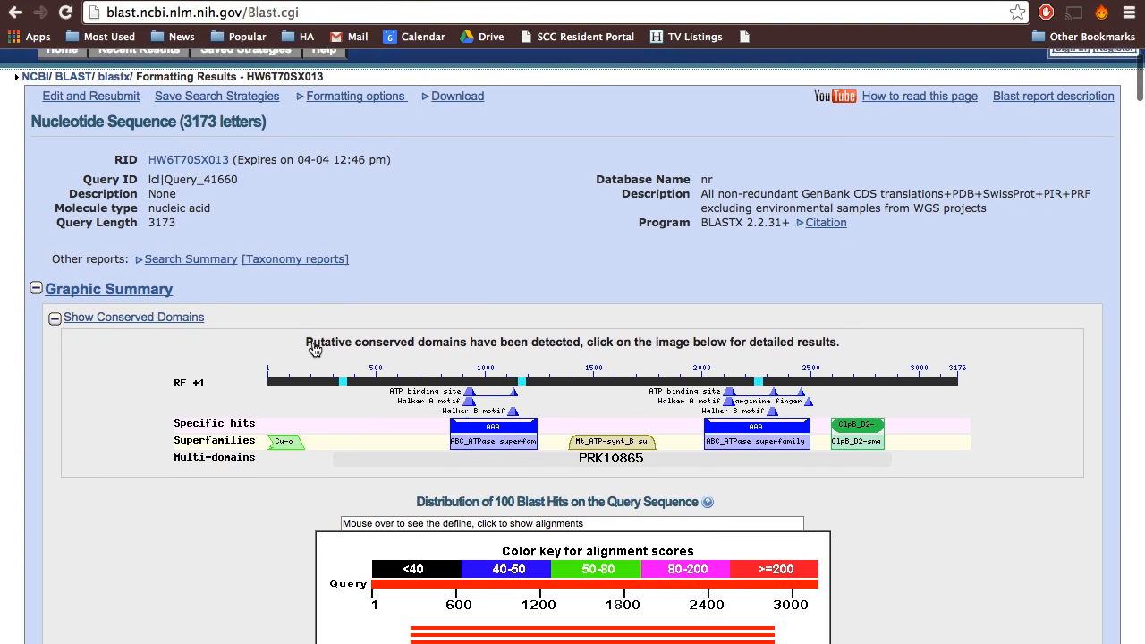
{"action": "scroll", "coordinate": [313, 349], "scroll_direction": "down", "scroll_amount": 10}
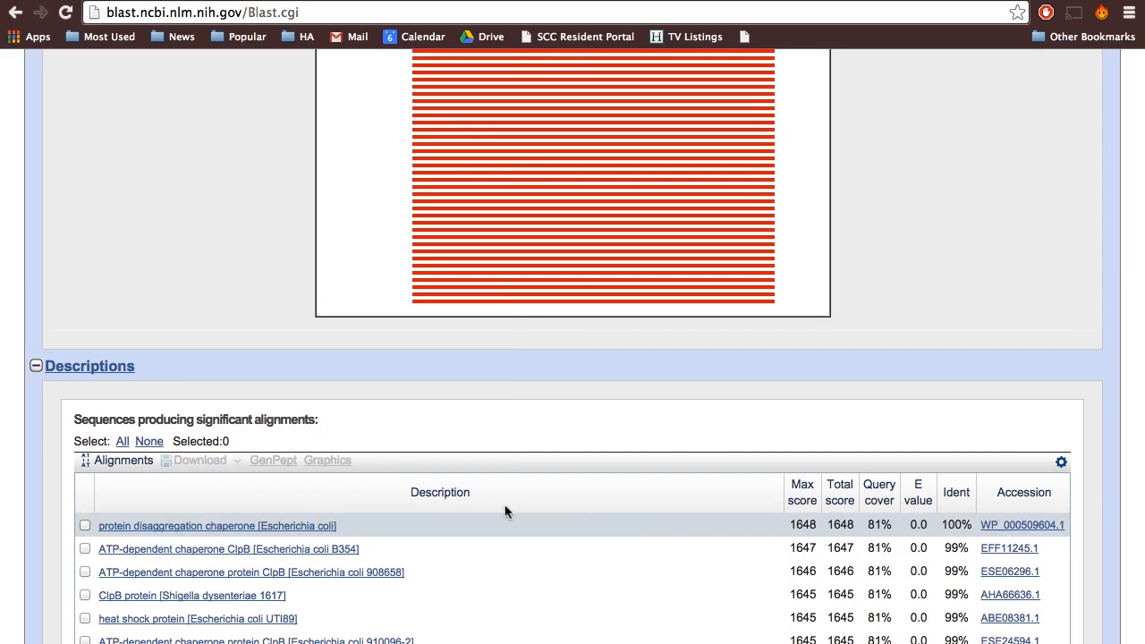
{"action": "left_click", "coordinate": [1014, 526]}
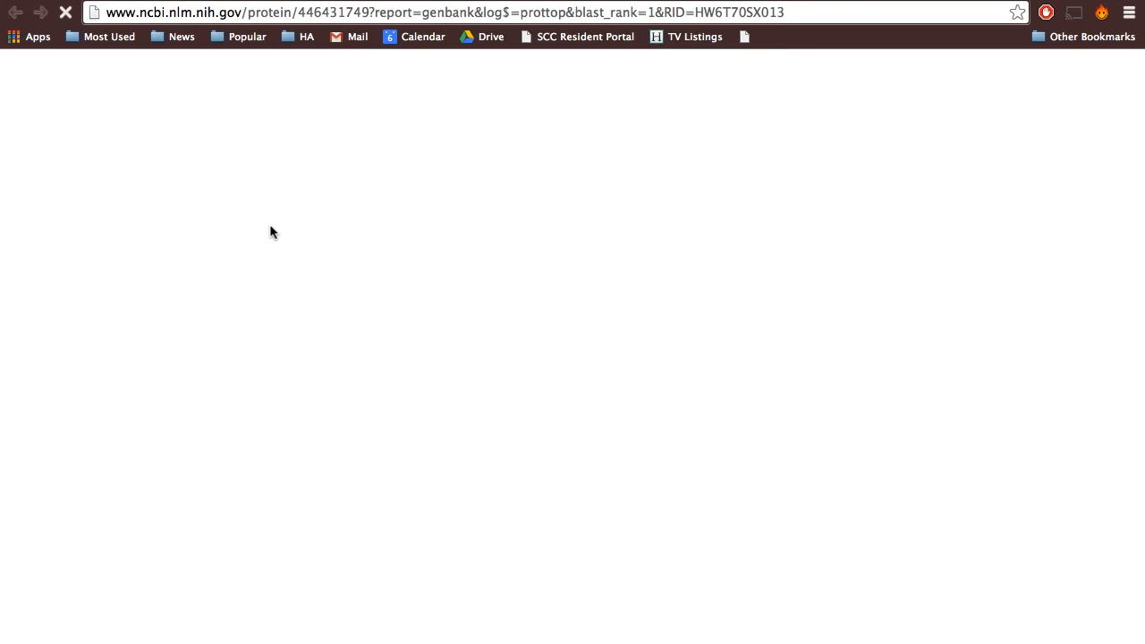
Step: Copy "protein disaggregation chaperone" from the record title and paste it after "Name of the gene:" in the Word document
{"action": "left_click_drag", "start_coordinate": [50, 218], "coordinate": [368, 227]}
{"action": "key", "text": "super+c"}
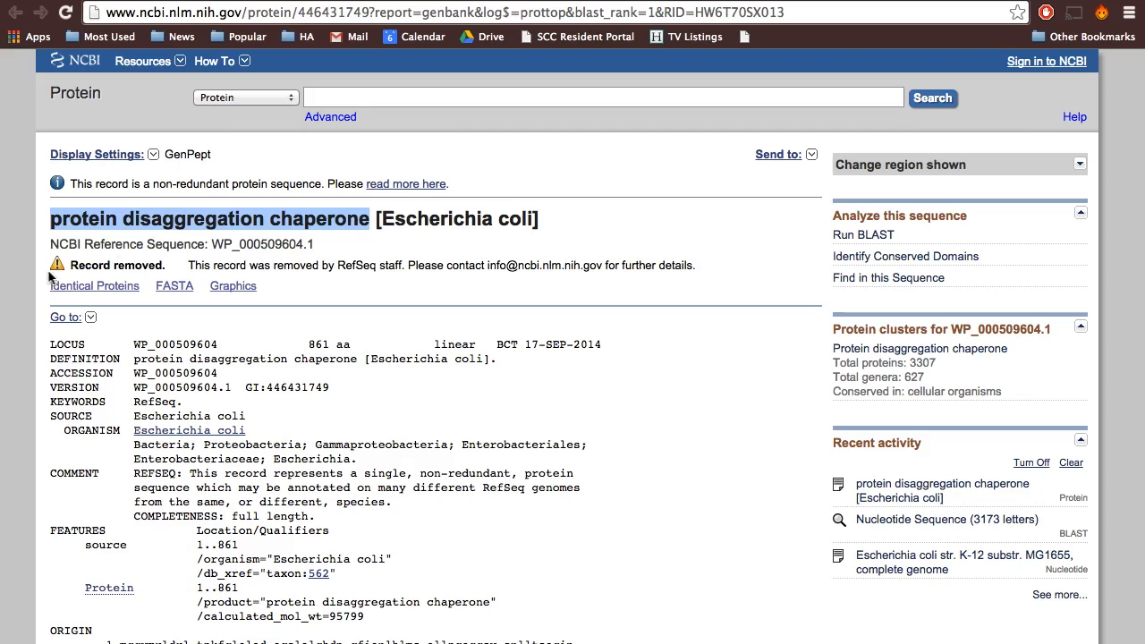
{"action": "left_click", "coordinate": [16, 270]}
{"action": "key", "text": "ctrl+Left"}
{"action": "scroll", "coordinate": [375, 310], "scroll_direction": "up", "scroll_amount": 5}
{"action": "scroll", "coordinate": [375, 310], "scroll_direction": "up", "scroll_amount": 5}
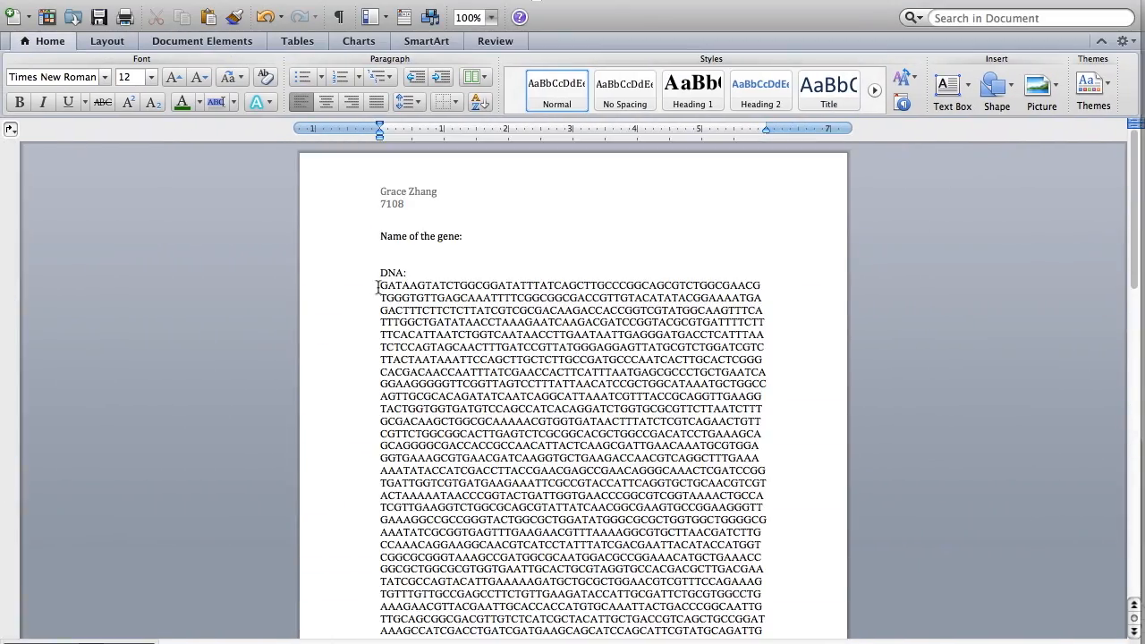
{"action": "left_click", "coordinate": [470, 234]}
{"action": "key", "text": "super+v"}
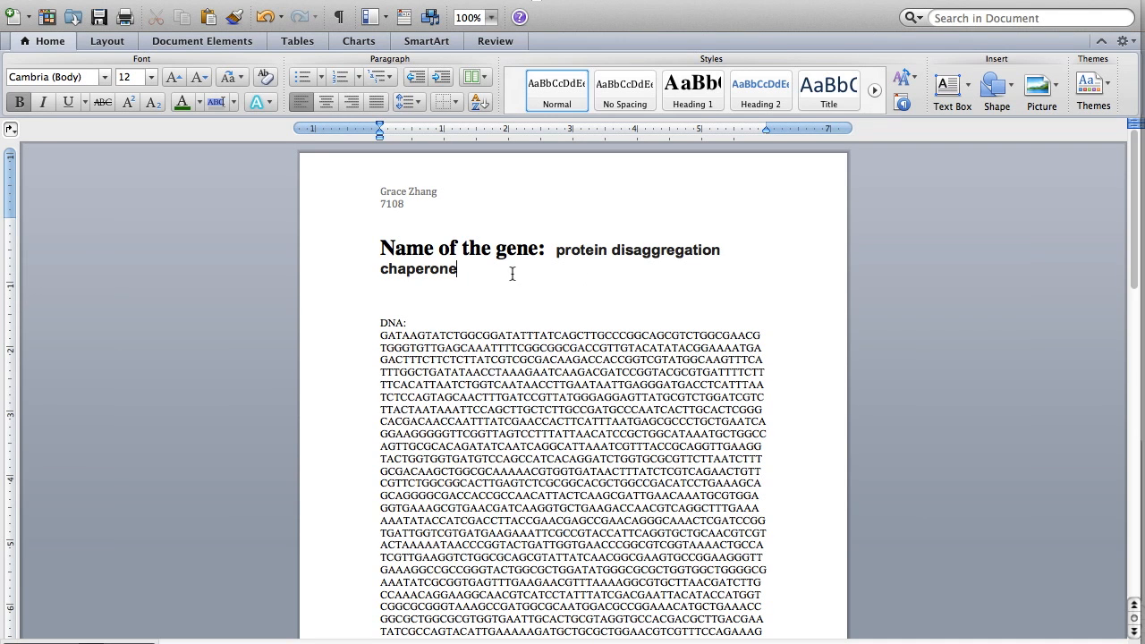
Step: Clear the formatting of the whole "Name of the gene" line
{"action": "left_click_drag", "start_coordinate": [511, 274], "coordinate": [366, 232]}
{"action": "left_click", "coordinate": [274, 79]}
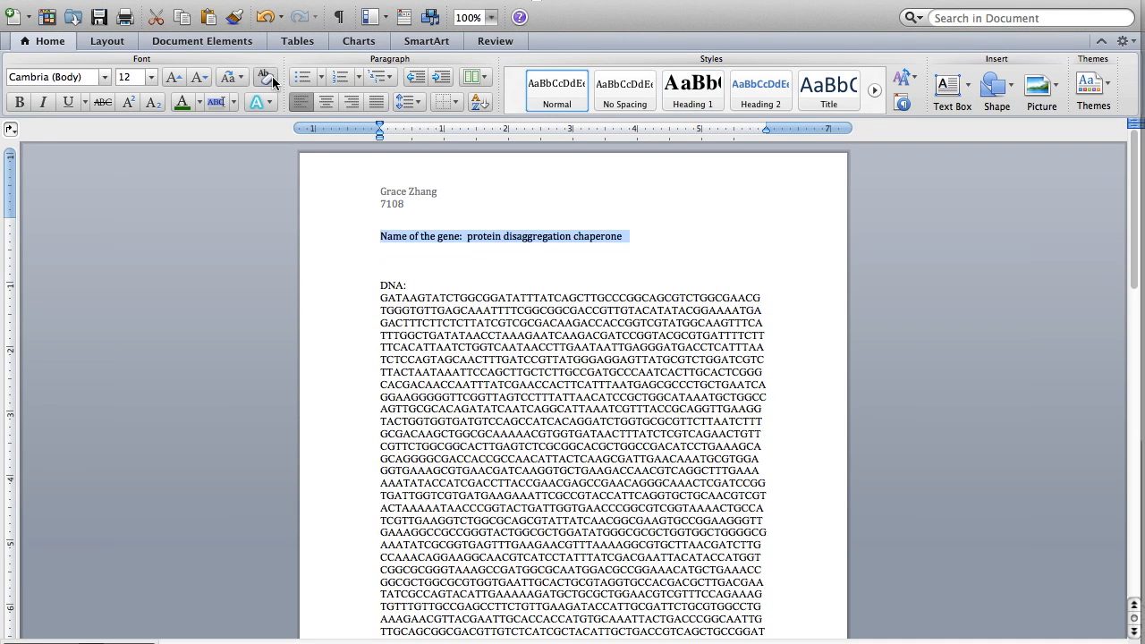
{"action": "left_click", "coordinate": [425, 261]}
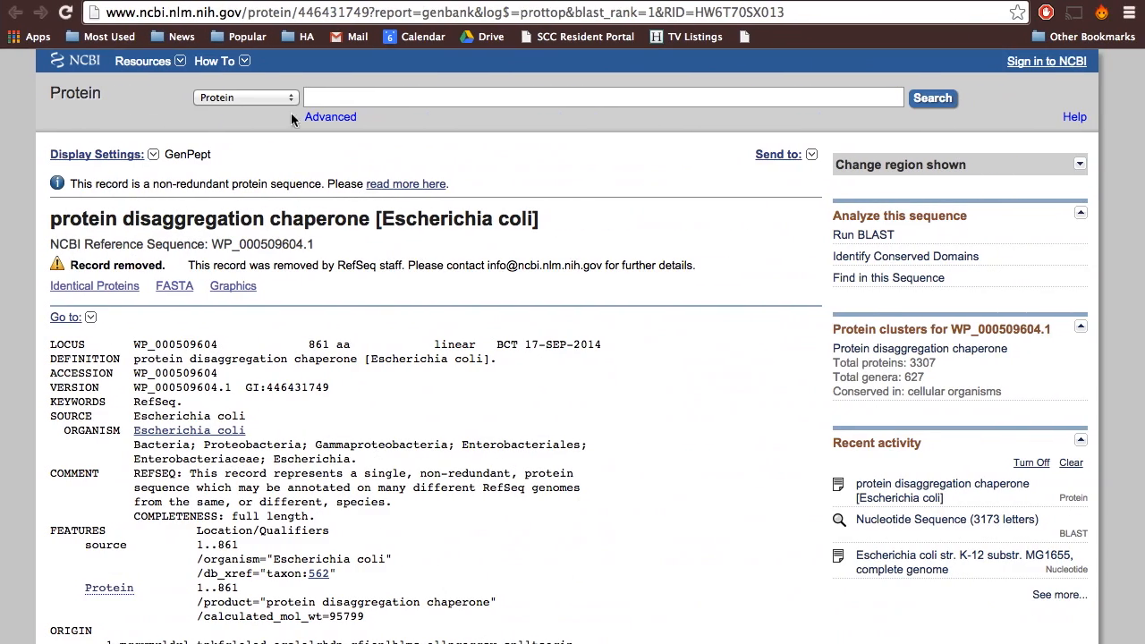
Step: Back in Chrome, close the BLAST tab that is still searching and search Google for "ncbi blast" in a new tab
{"action": "left_click", "coordinate": [839, 9]}
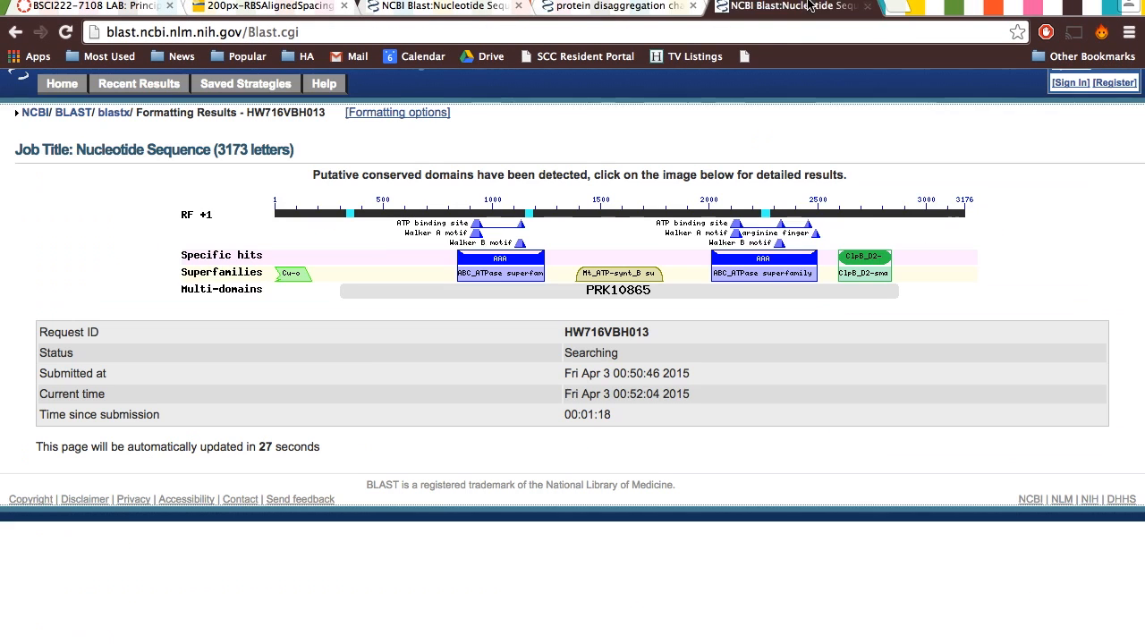
{"action": "left_click", "coordinate": [870, 5]}
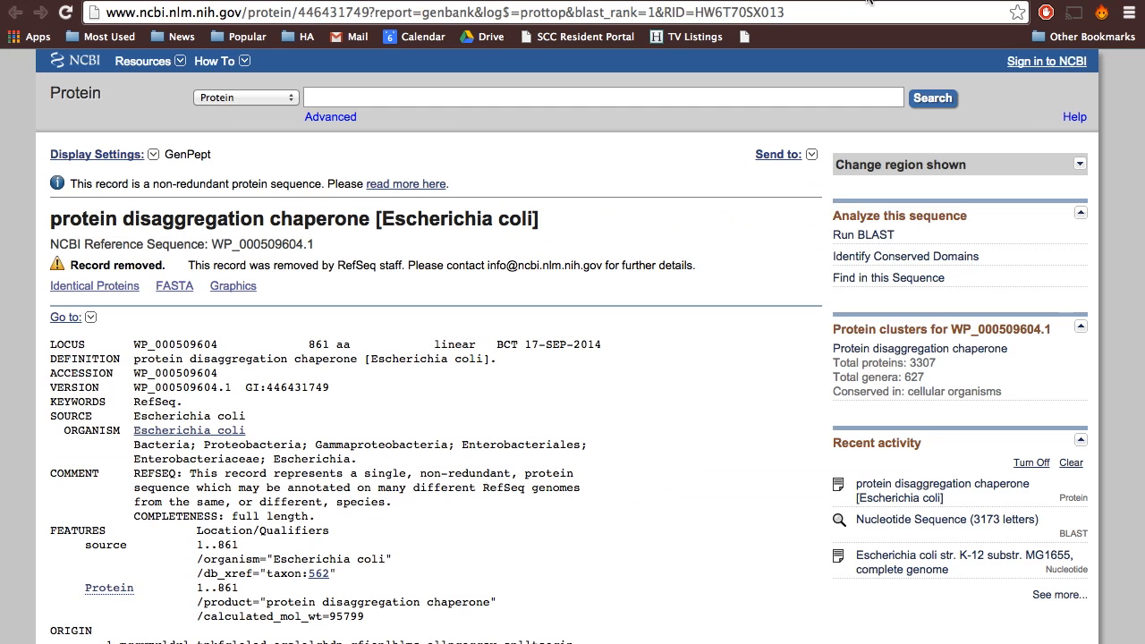
{"action": "key", "text": "ctrl+t"}
{"action": "type", "text": "ncbi "}
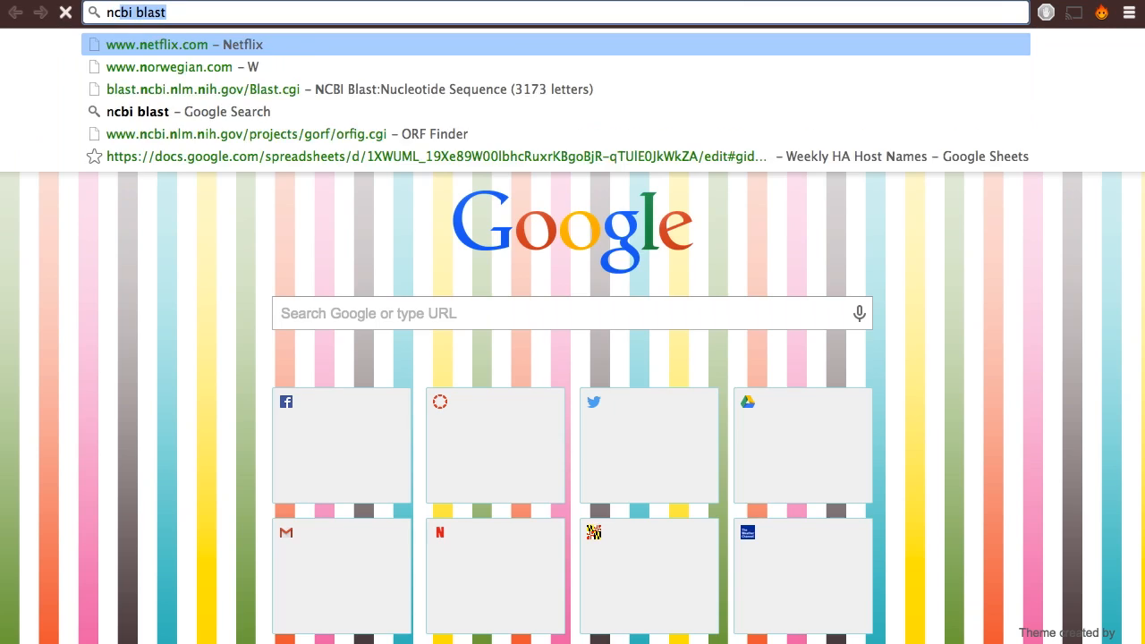
{"action": "type", "text": "blas"}
{"action": "key", "text": "Return"}
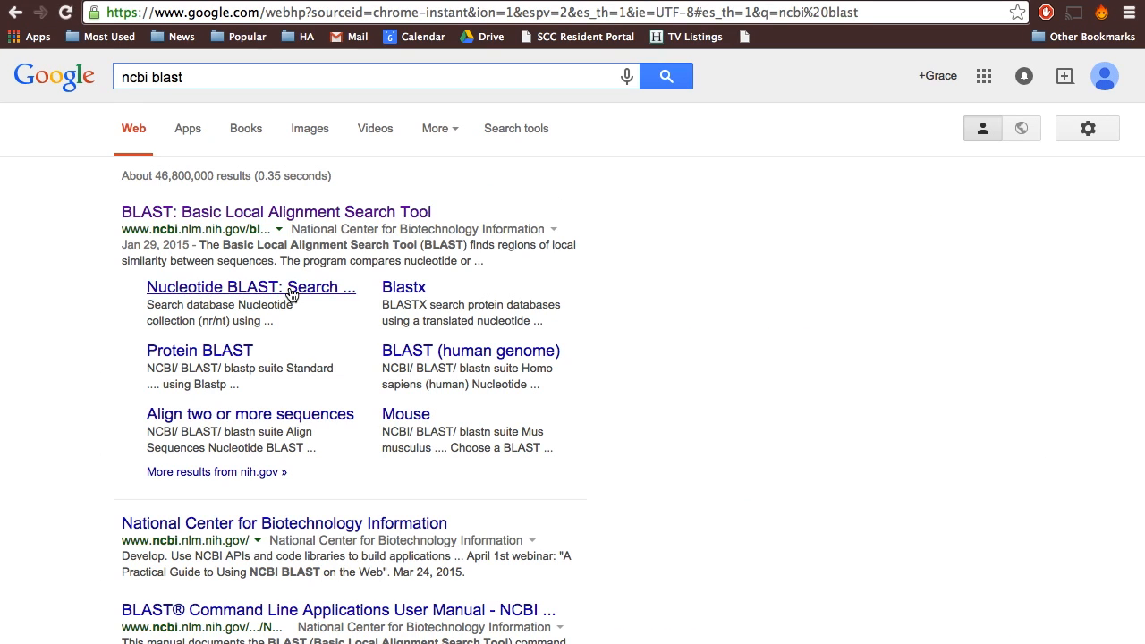
Step: Open Nucleotide BLAST and paste the full DNA sequence from the Word answer document as the query sequence
{"action": "left_click", "coordinate": [291, 288]}
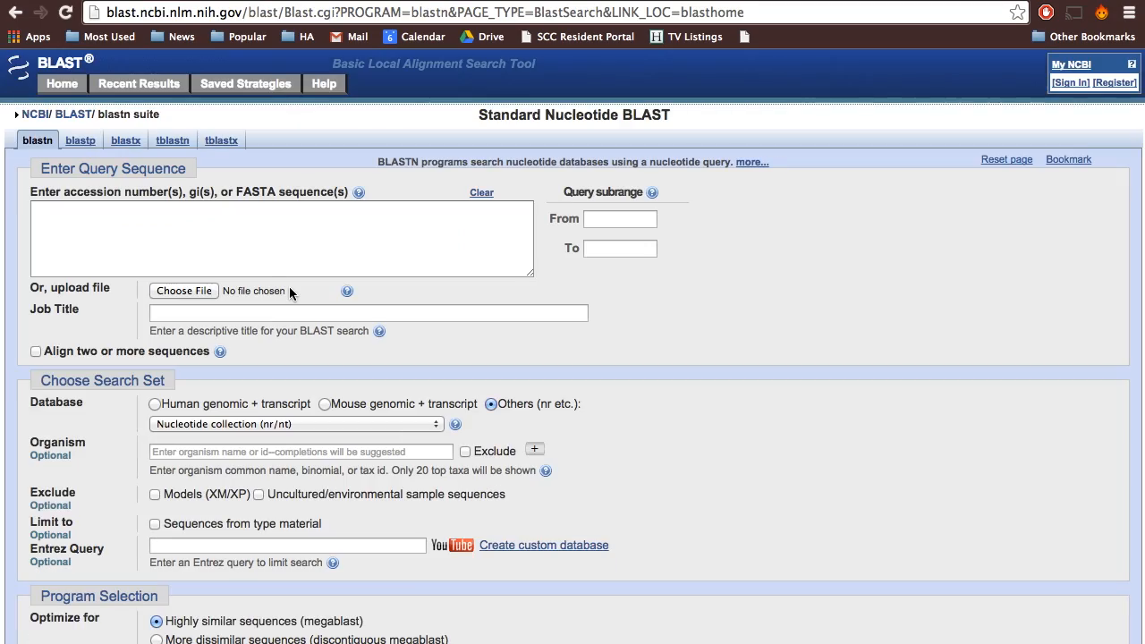
{"action": "key", "text": "ctrl+Left"}
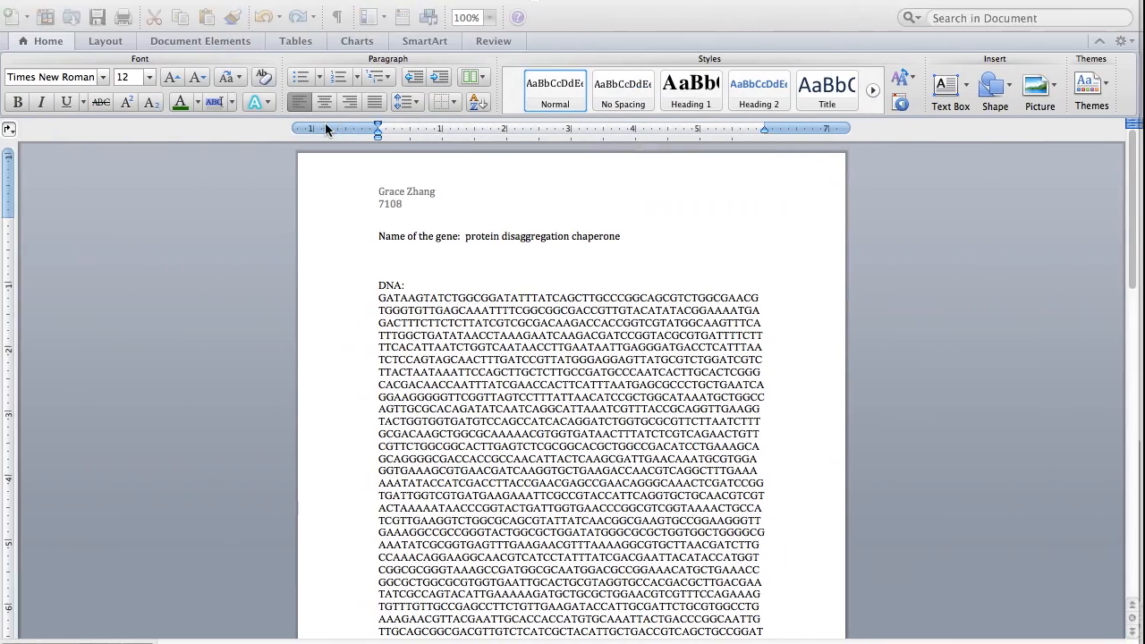
{"action": "left_click_drag", "start_coordinate": [374, 284], "coordinate": [697, 361]}
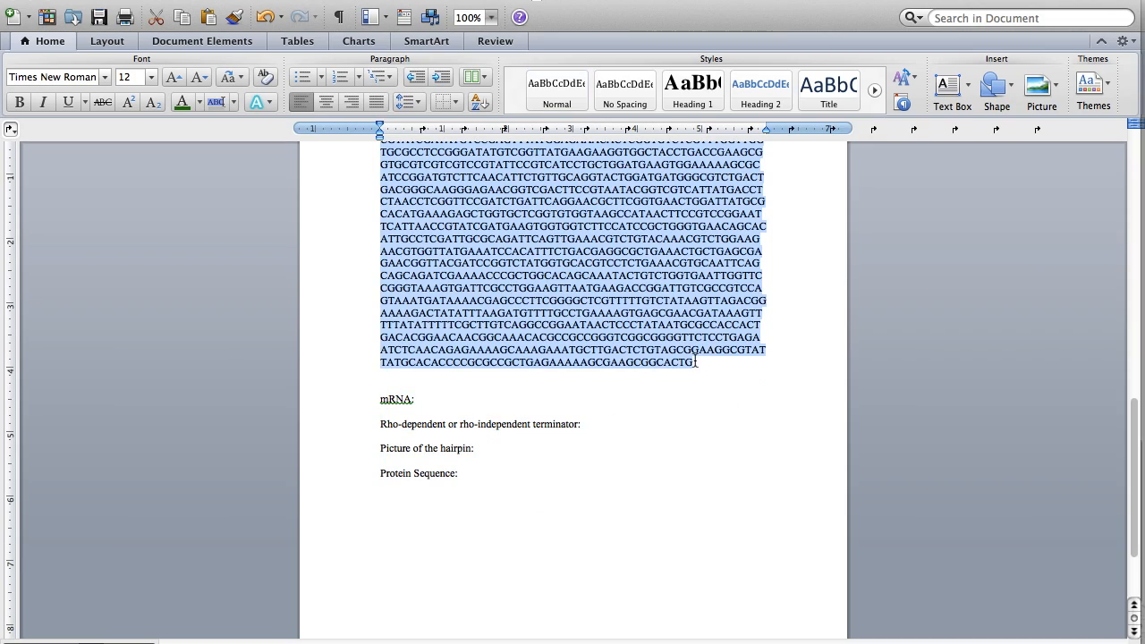
{"action": "left_click", "coordinate": [790, 399]}
{"action": "key", "text": "F11"}
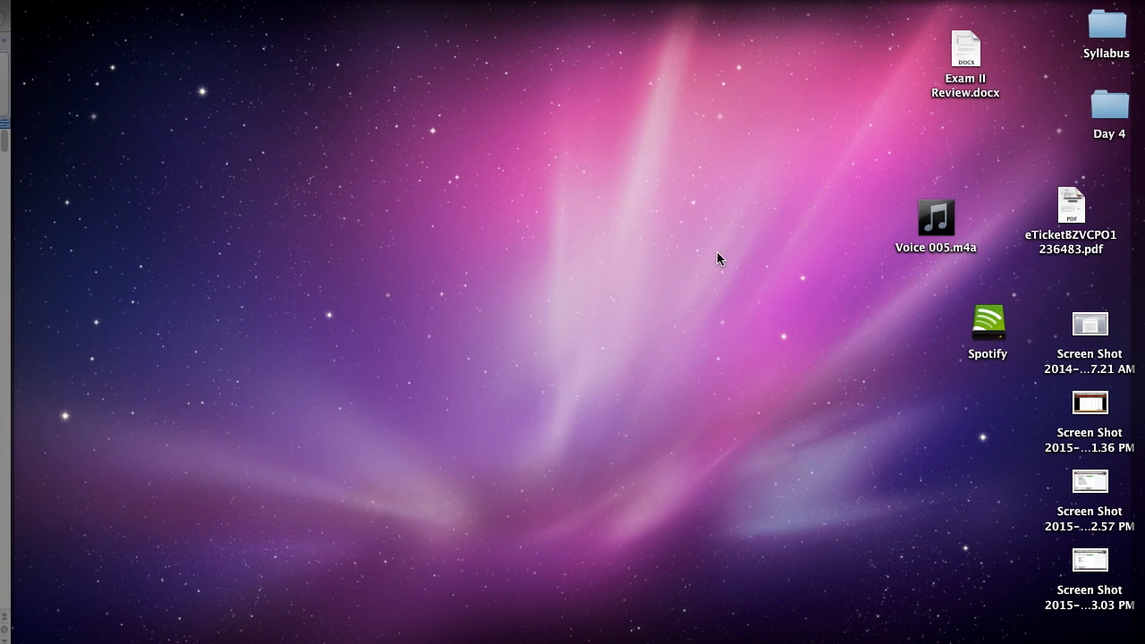
{"action": "key", "text": "F11"}
{"action": "key", "text": "ctrl+Right"}
{"action": "left_click", "coordinate": [283, 256]}
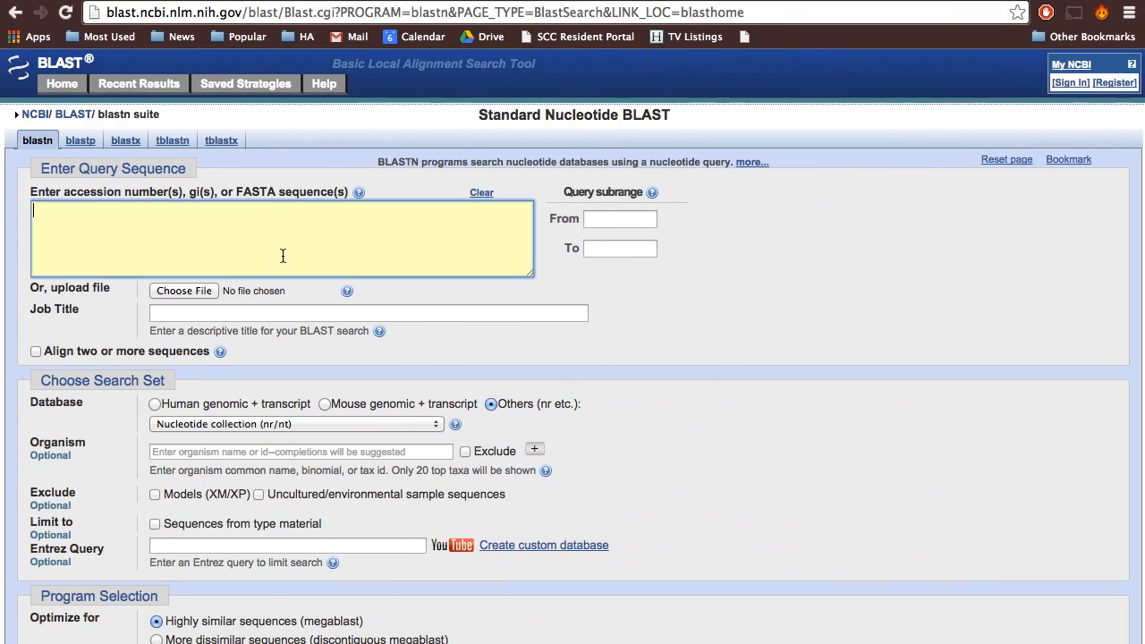
{"action": "type", "text": "AGACGGAAAAGACTATATTTAAGATGTTTTGCCTGAAAAGTGAGCGAACGATAAAGTTTTTATATTTTTCGCTTGTCAGGCCGGAATAACTCCCTATAATGCGCCACCACTGACACGGAACAACGGCAAACACGCCGCCGGGTCGGCGGGGTTCTCCTGAGAATCTCAACAGAGAAAGCAAAGAAATGCTTGACTCTGTAGCGGAAGGCGTATTATGCACACCCCGCGCCGCTGAGAAAAGCGAAGCGGCACTG"}
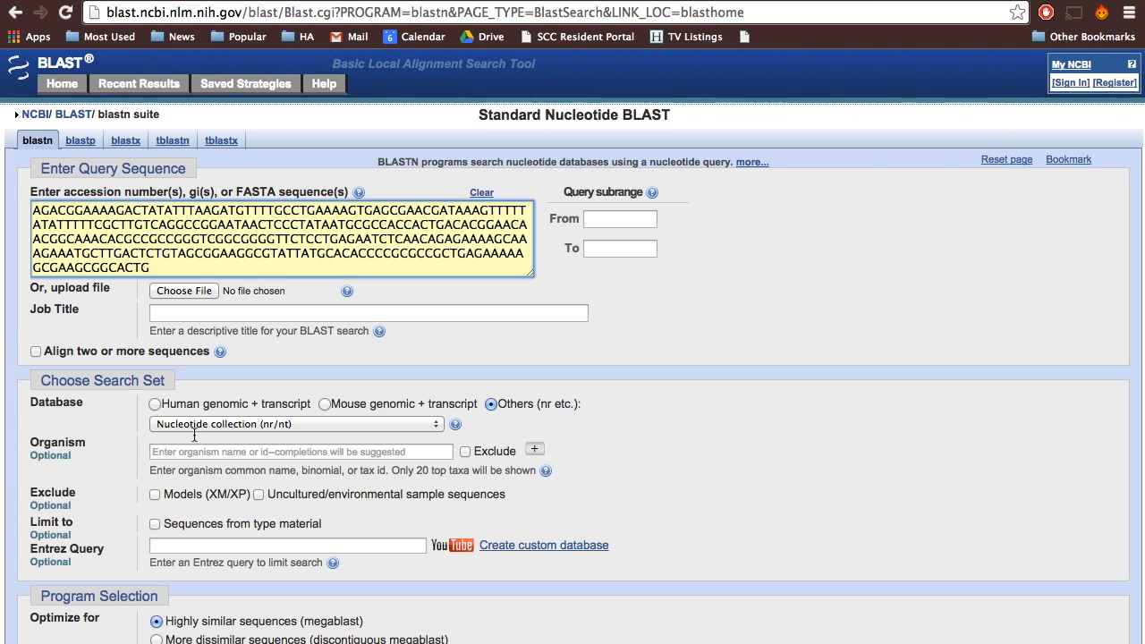
Step: Run the megablast search against Nucleotide collection (nr/nt) and open record CP009685.1 for Escherichia coli str. K-12 substr. MG1655
{"action": "scroll", "coordinate": [163, 511], "scroll_direction": "down", "scroll_amount": 5}
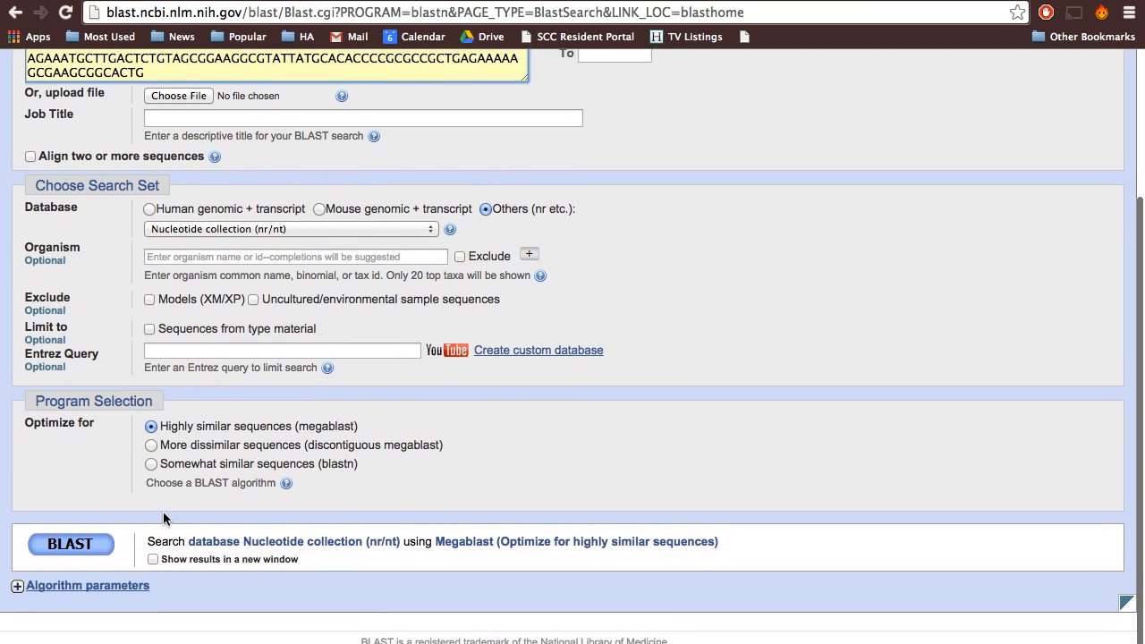
{"action": "left_click", "coordinate": [92, 551]}
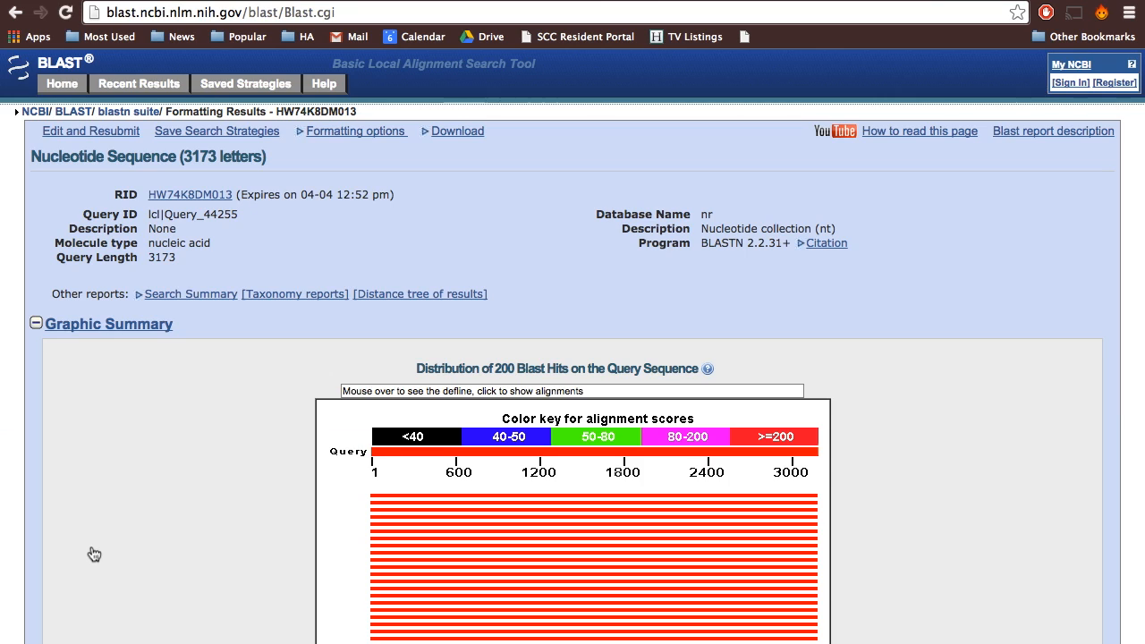
{"action": "scroll", "coordinate": [94, 554], "scroll_direction": "down", "scroll_amount": 10}
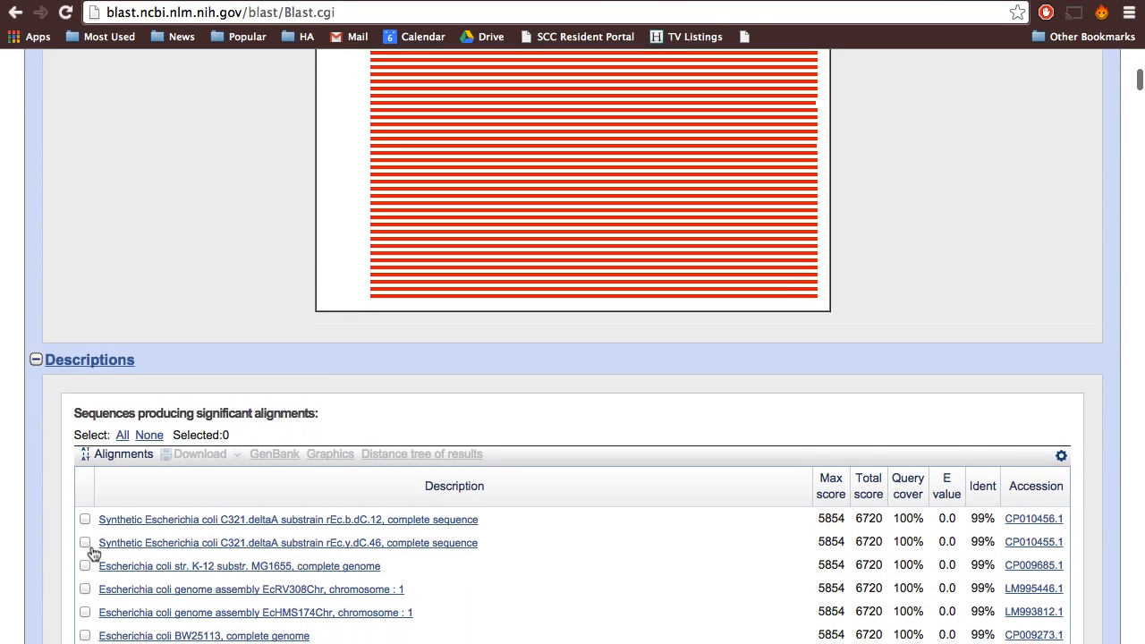
{"action": "scroll", "coordinate": [94, 554], "scroll_direction": "down", "scroll_amount": 2}
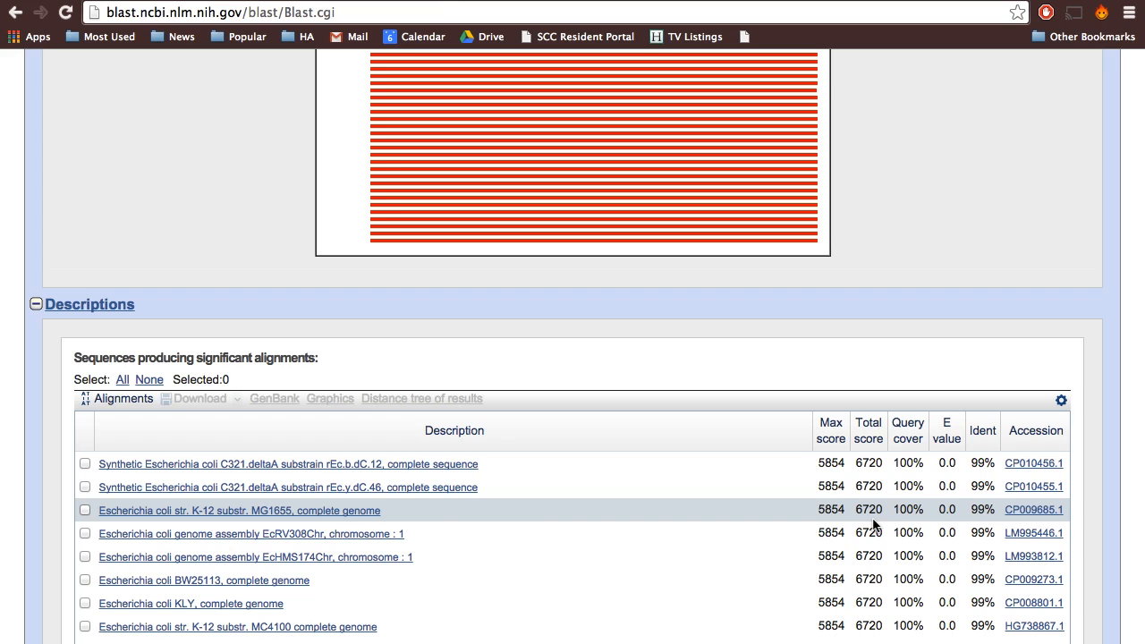
{"action": "left_click", "coordinate": [1023, 510]}
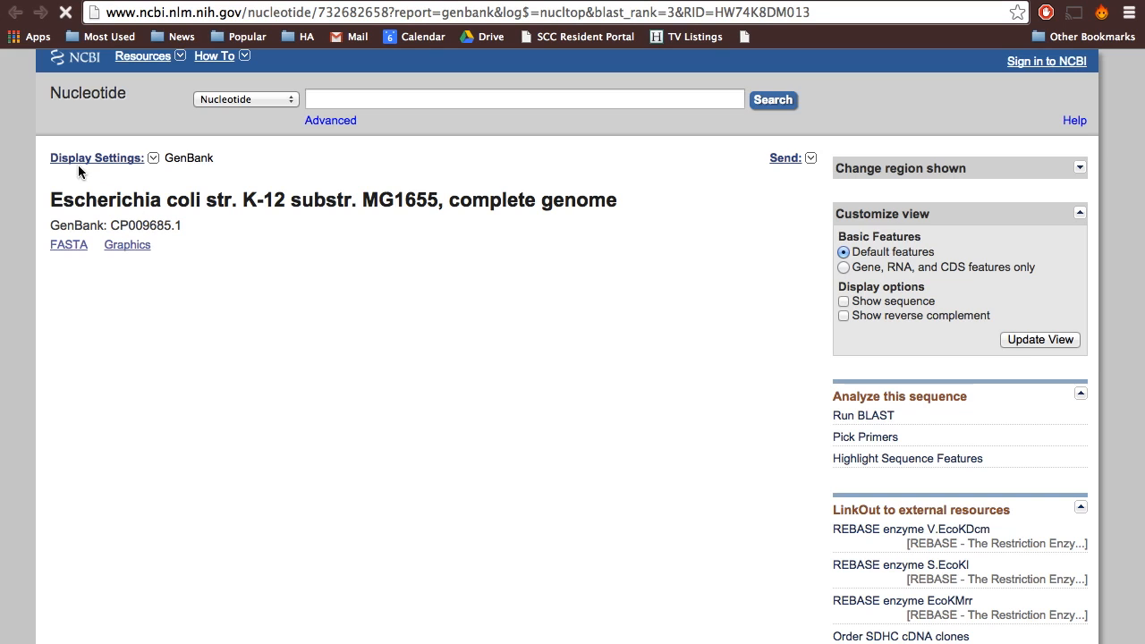
Step: Copy "Escherichia coli str. K-12 substr. MG1655" from the record title and add it in parentheses after the gene name in the Word document
{"action": "left_click_drag", "start_coordinate": [50, 198], "coordinate": [439, 194]}
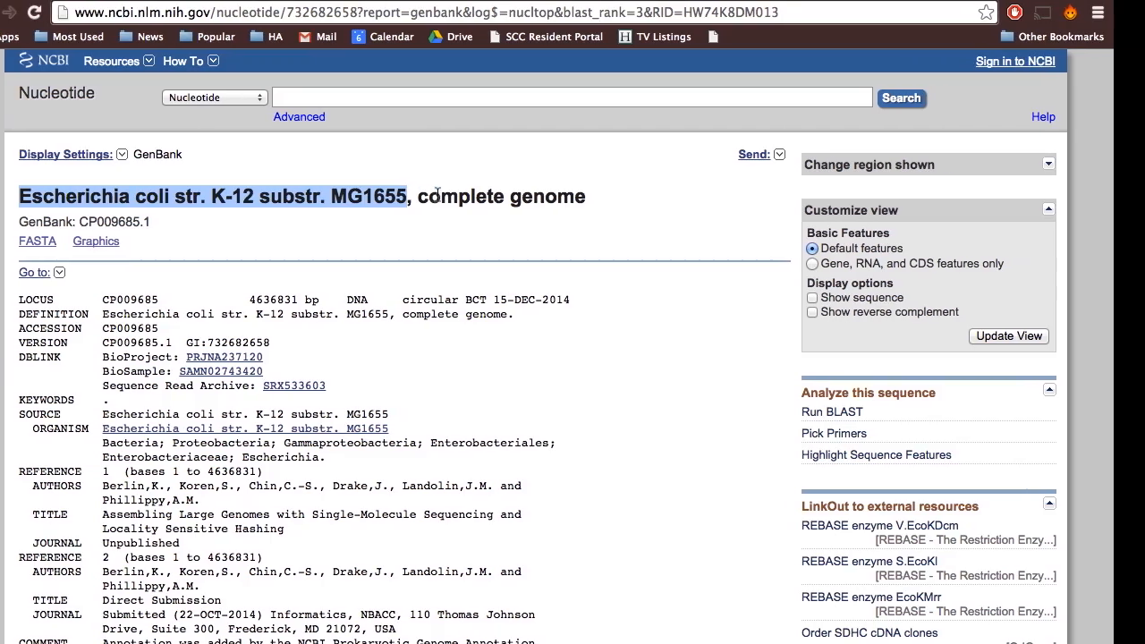
{"action": "key", "text": "ctrl+Left"}
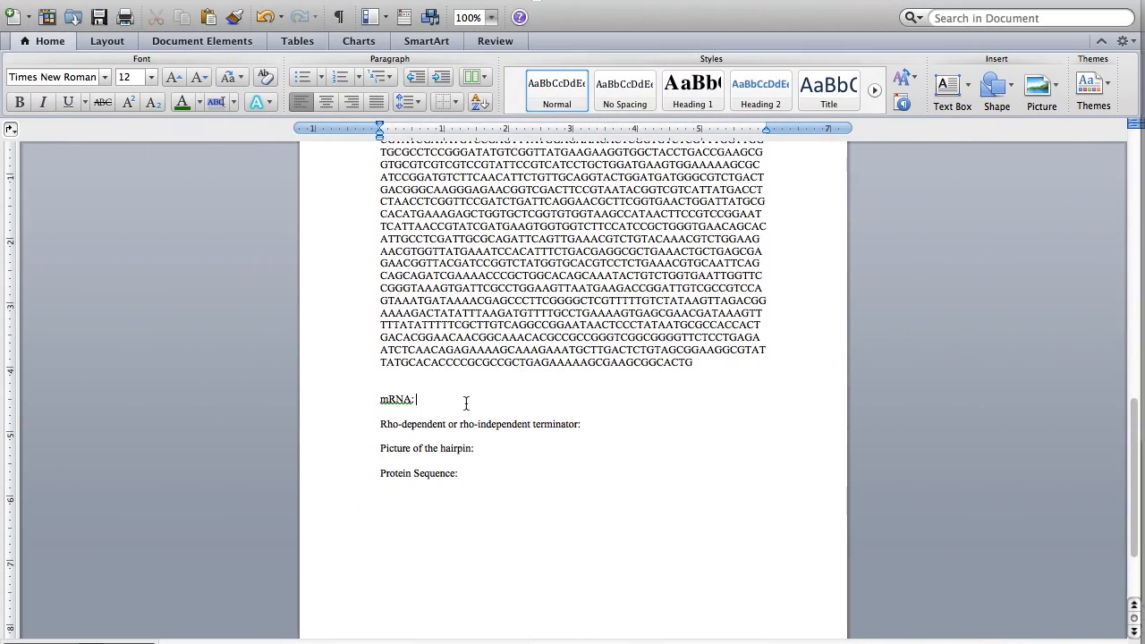
{"action": "scroll", "coordinate": [466, 402], "scroll_direction": "up", "scroll_amount": 15}
{"action": "scroll", "coordinate": [466, 403], "scroll_direction": "up", "scroll_amount": 2}
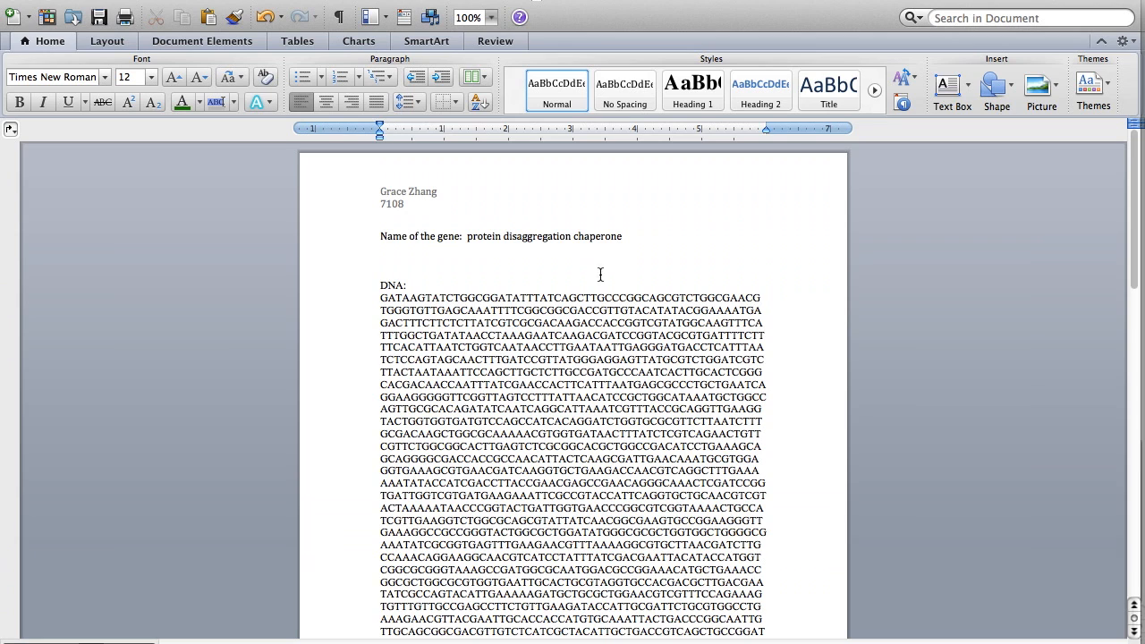
{"action": "left_click", "coordinate": [639, 237]}
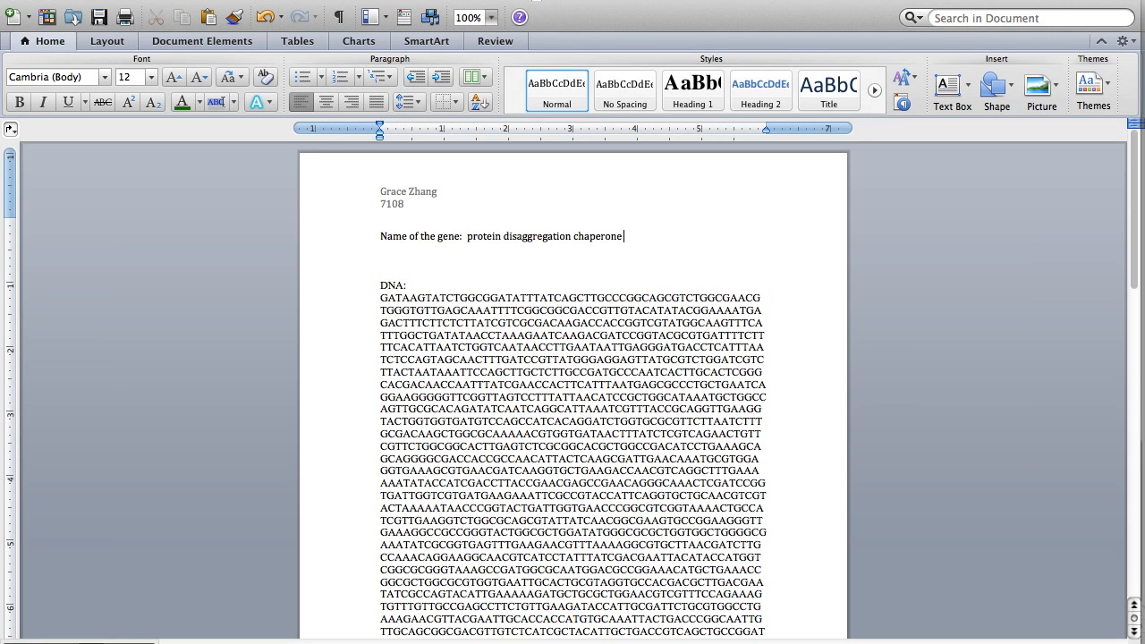
{"action": "type", "text": "(Escherichia coli str. K-12 substr. MG1655"}
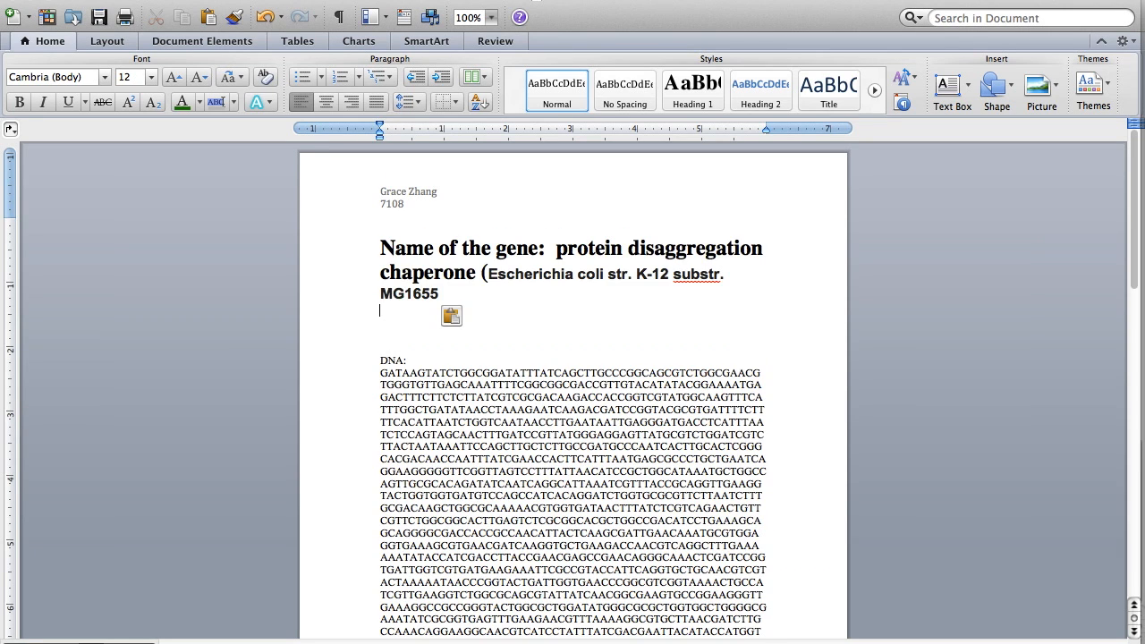
{"action": "key", "text": "BackSpace"}
{"action": "type", "text": ")"}
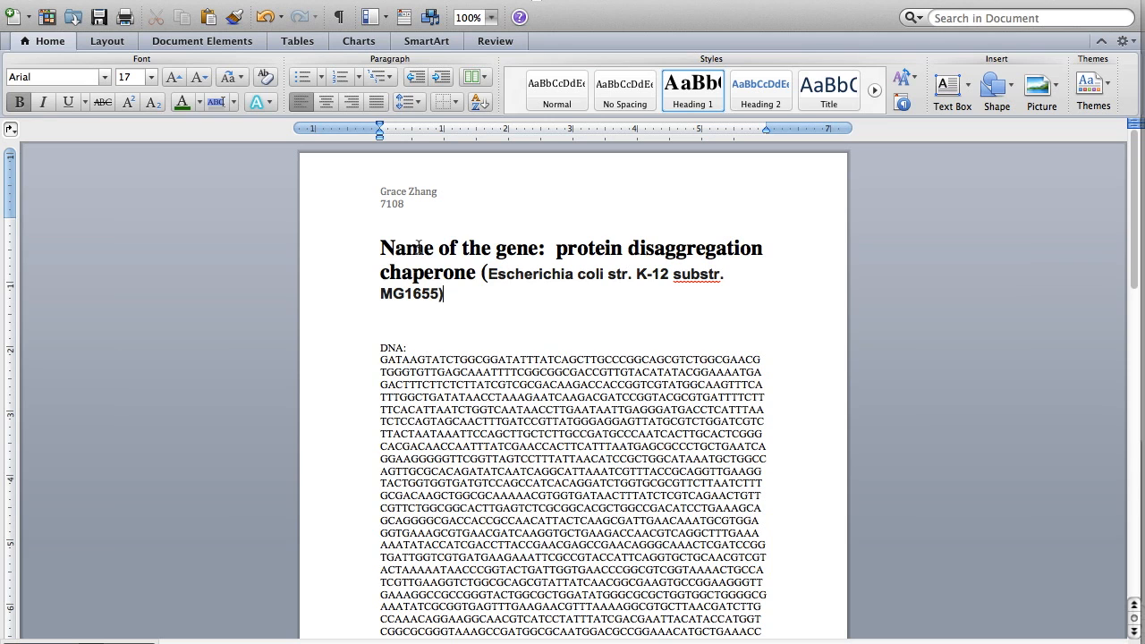
Step: Clear the formatting of the gene name entry, including the organism name in parentheses
{"action": "left_click_drag", "start_coordinate": [456, 296], "coordinate": [381, 248]}
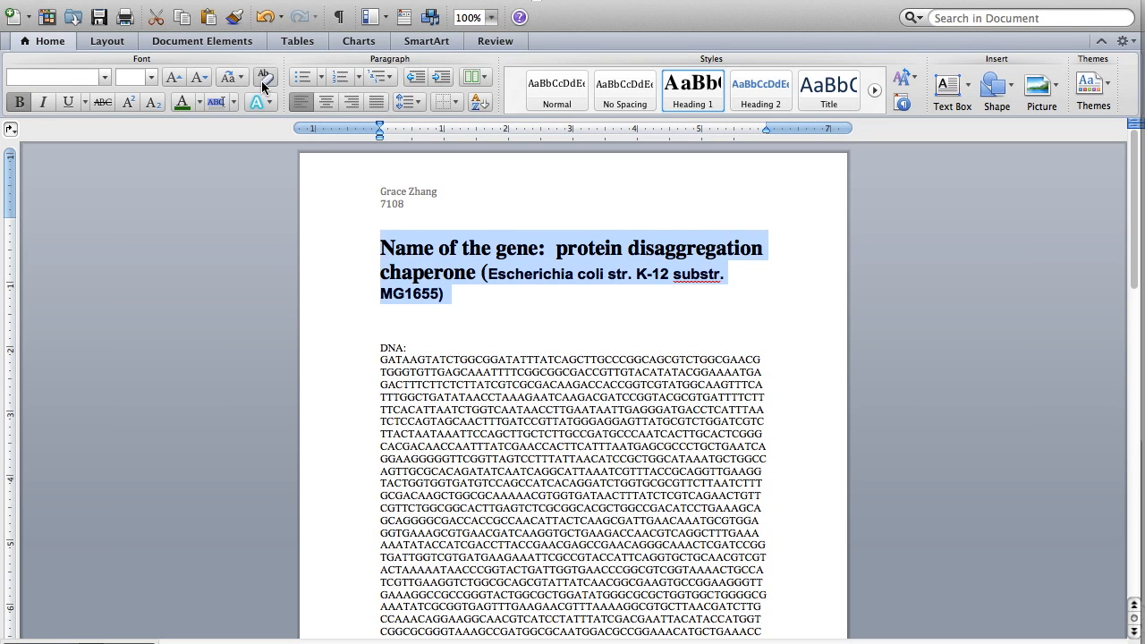
{"action": "left_click", "coordinate": [264, 78]}
{"action": "left_click", "coordinate": [422, 272]}
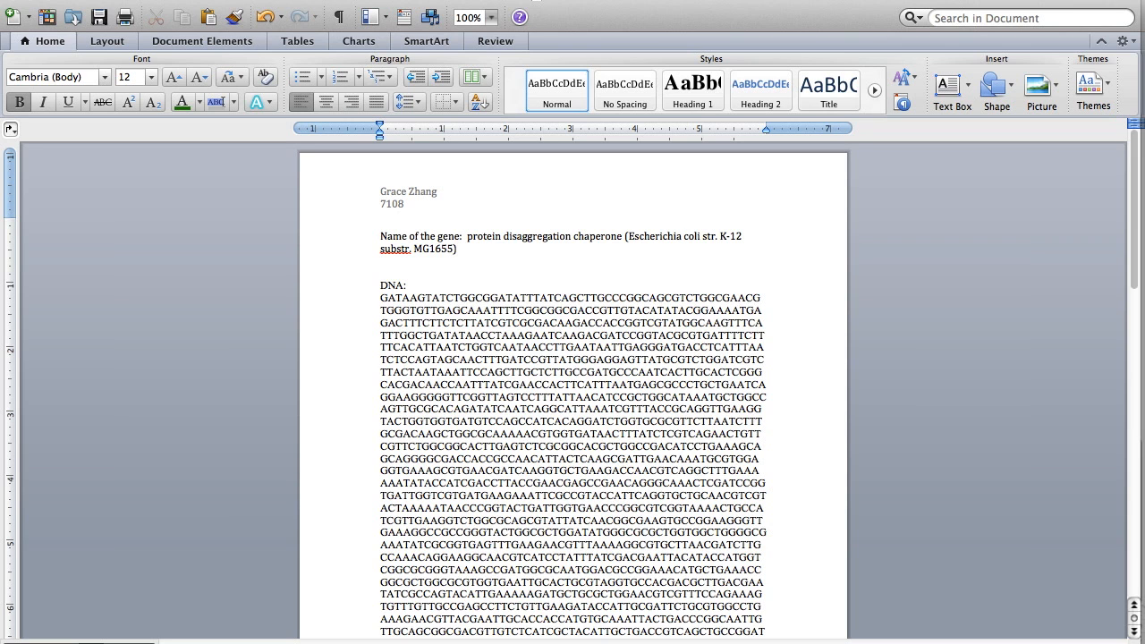
Step: Switch to the Bacterial Gene Annotation document and copy the six-line colour and underline legend under "Result: Annotated gene in DNA"
{"action": "left_click", "coordinate": [488, 0]}
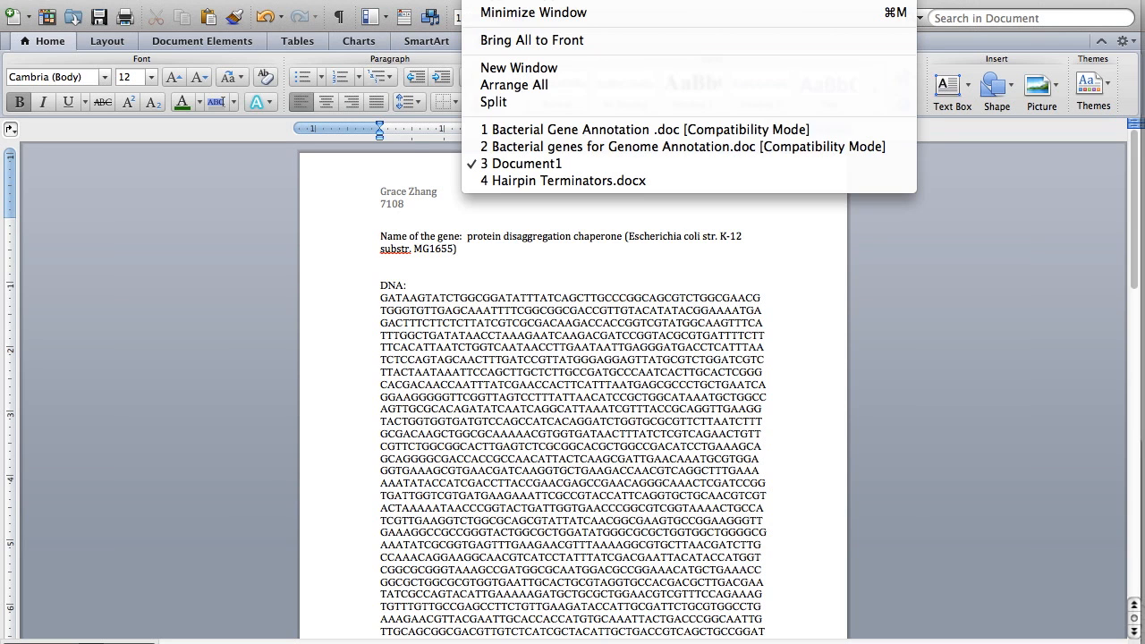
{"action": "left_click", "coordinate": [530, 134]}
{"action": "scroll", "coordinate": [516, 351], "scroll_direction": "down", "scroll_amount": 3}
{"action": "scroll", "coordinate": [516, 351], "scroll_direction": "down", "scroll_amount": 20}
{"action": "scroll", "coordinate": [516, 351], "scroll_direction": "down", "scroll_amount": 20}
{"action": "scroll", "coordinate": [517, 351], "scroll_direction": "down", "scroll_amount": 15}
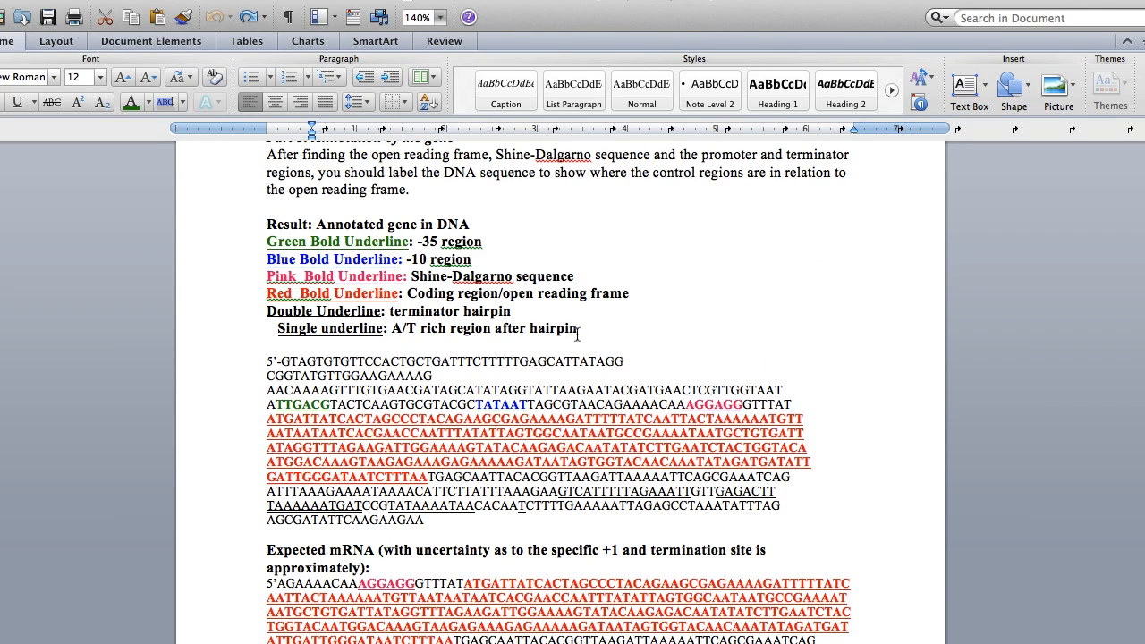
{"action": "left_click_drag", "start_coordinate": [583, 330], "coordinate": [270, 249]}
{"action": "key", "text": "super+c"}
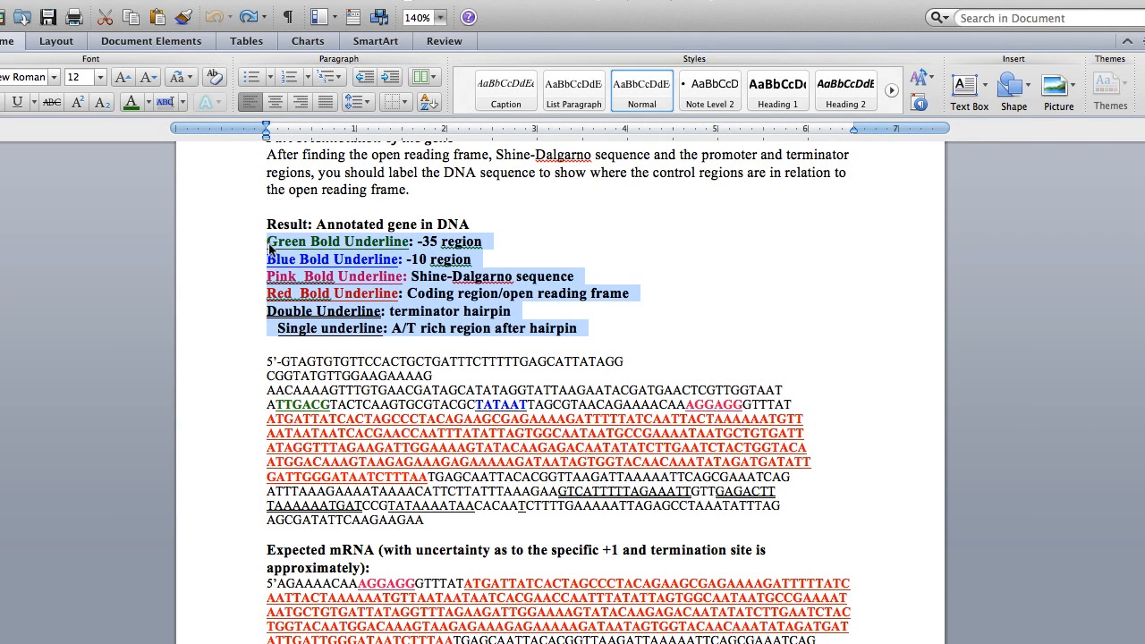
Step: Return to Document1 and paste the annotation legend on a new line between the gene name and the DNA heading
{"action": "left_click", "coordinate": [496, 0]}
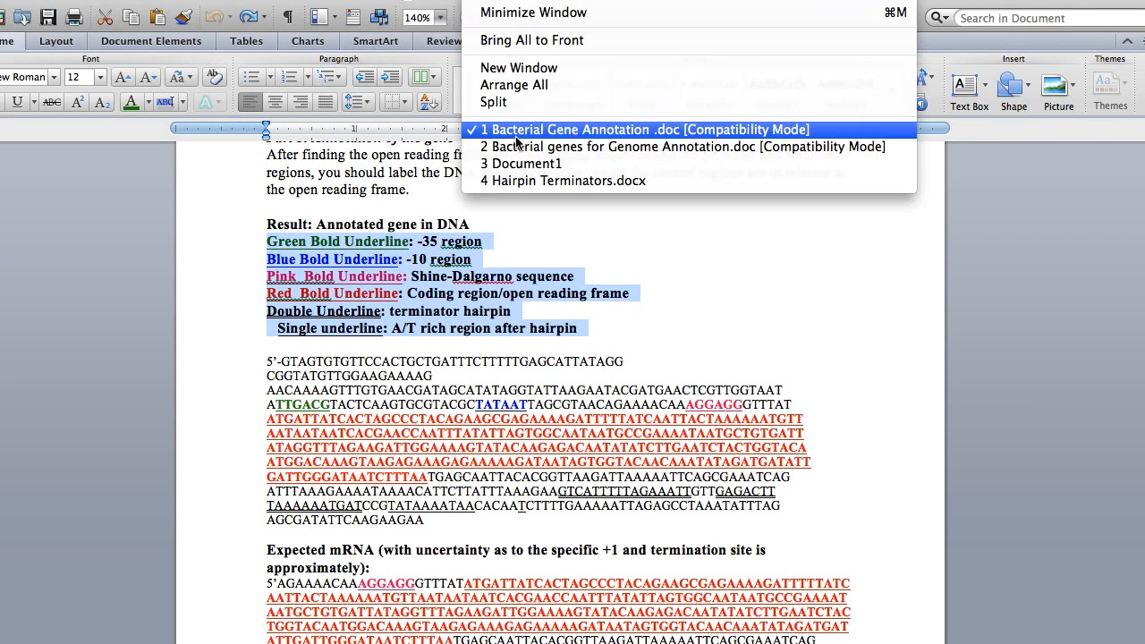
{"action": "left_click", "coordinate": [521, 164]}
{"action": "left_click", "coordinate": [423, 272]}
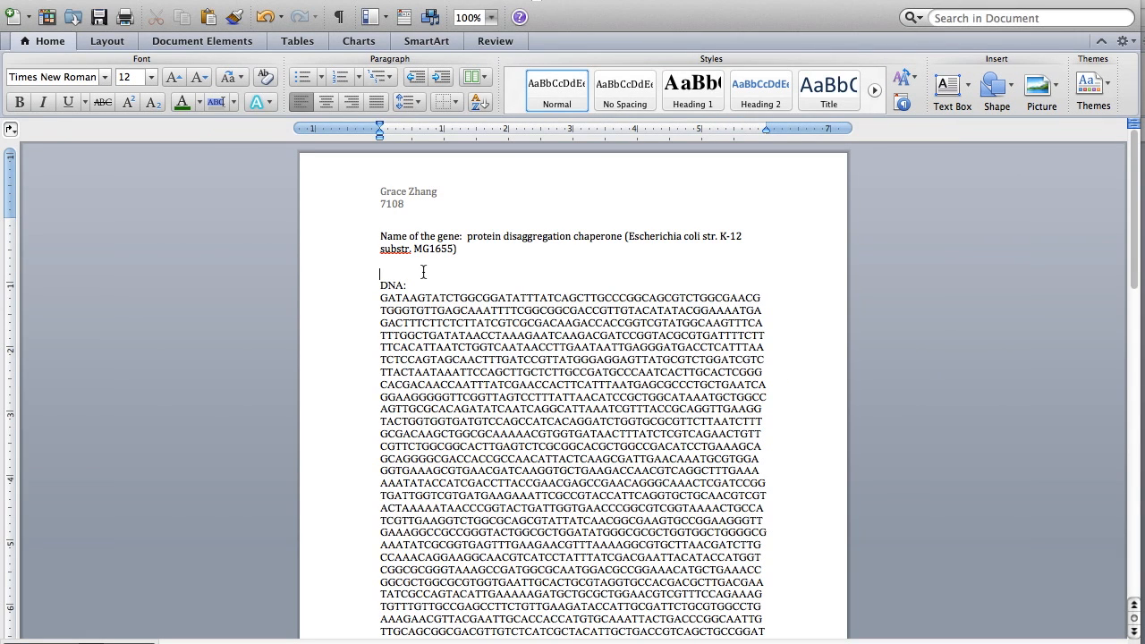
{"action": "key", "text": "Return"}
{"action": "key", "text": "super+v"}
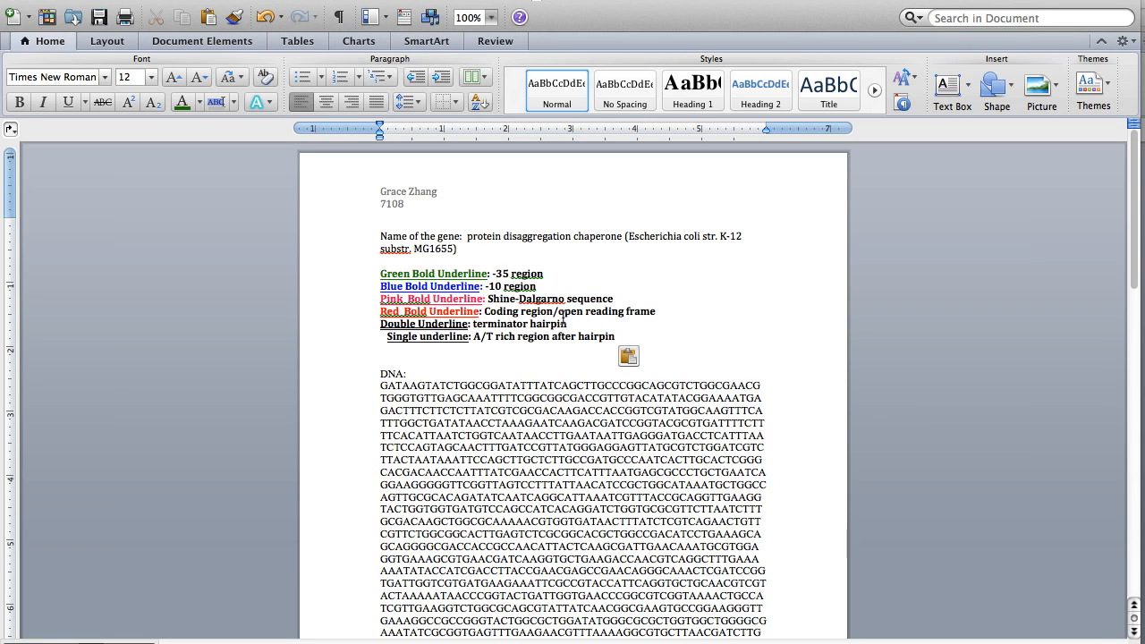
Step: Look through the whole DNA sequence in the answer document, from its first line to its last
{"action": "scroll", "coordinate": [564, 316], "scroll_direction": "down", "scroll_amount": 3}
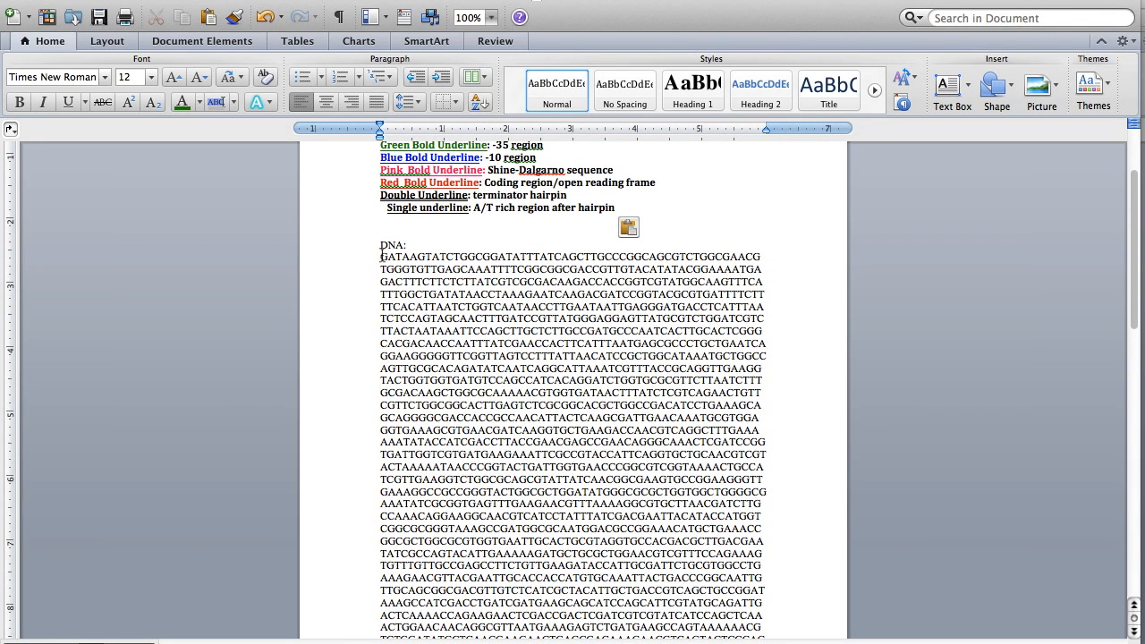
{"action": "scroll", "coordinate": [708, 512], "scroll_direction": "down", "scroll_amount": 10}
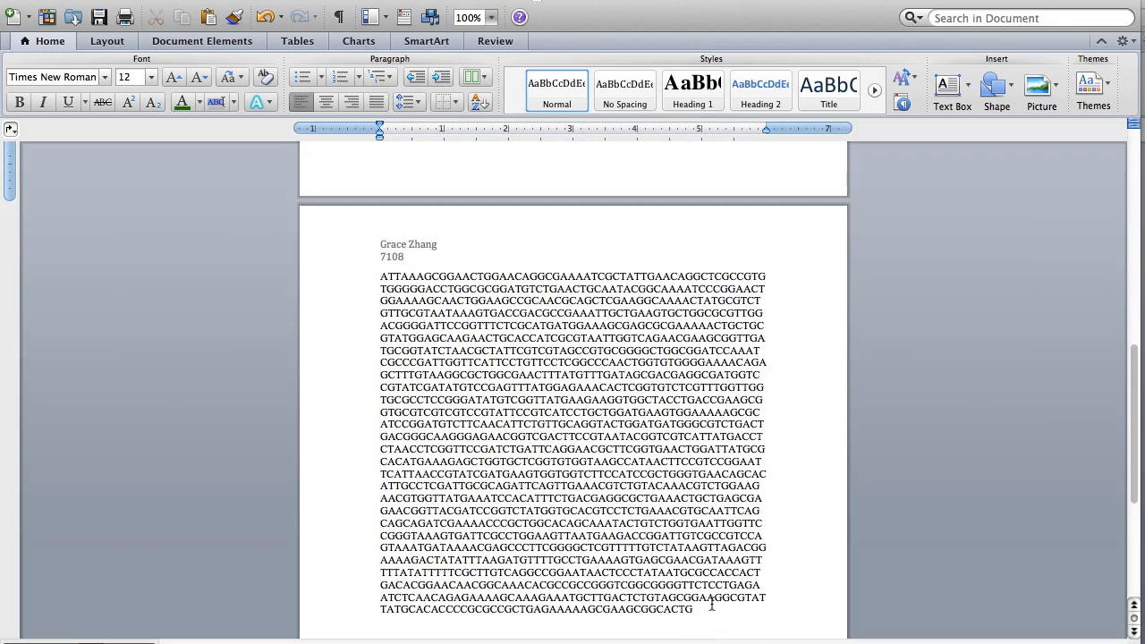
{"action": "scroll", "coordinate": [712, 606], "scroll_direction": "up", "scroll_amount": 10}
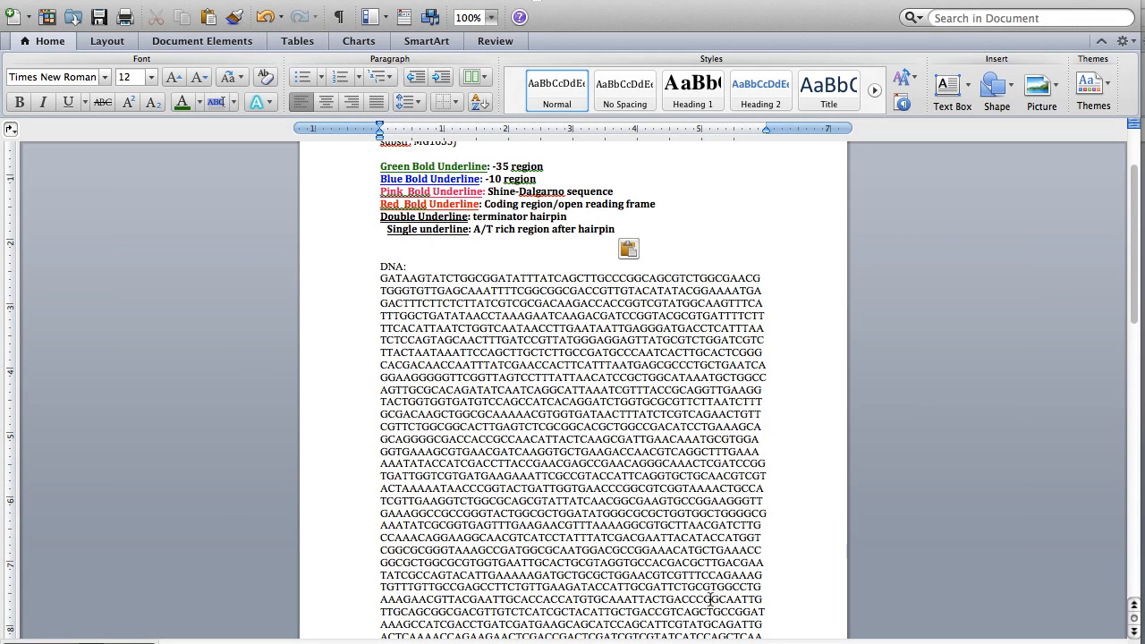
{"action": "left_click_drag", "start_coordinate": [712, 599], "coordinate": [611, 365]}
{"action": "left_click", "coordinate": [611, 366]}
{"action": "left_click_drag", "start_coordinate": [438, 291], "coordinate": [541, 352]}
{"action": "left_click", "coordinate": [584, 392]}
{"action": "scroll", "coordinate": [584, 393], "scroll_direction": "down", "scroll_amount": 10}
{"action": "left_click_drag", "start_coordinate": [711, 553], "coordinate": [644, 482]}
{"action": "left_click", "coordinate": [643, 482]}
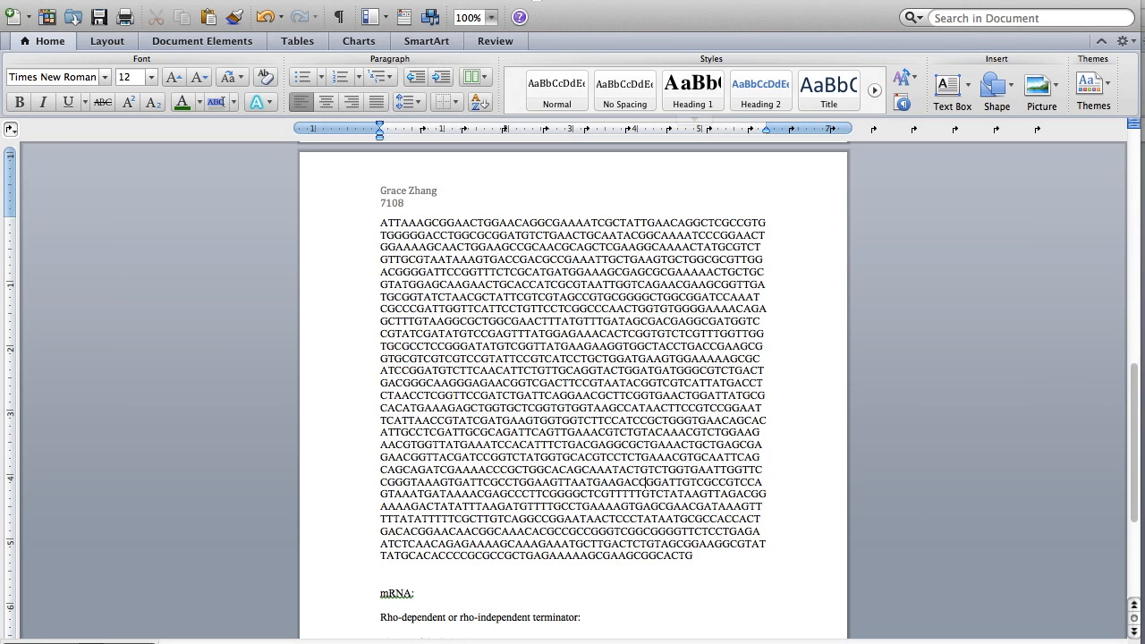
Step: Switch to the Bacterial Gene Annotation document and find Part 1 of the example, on finding potential large open reading frames
{"action": "left_click", "coordinate": [492, 2]}
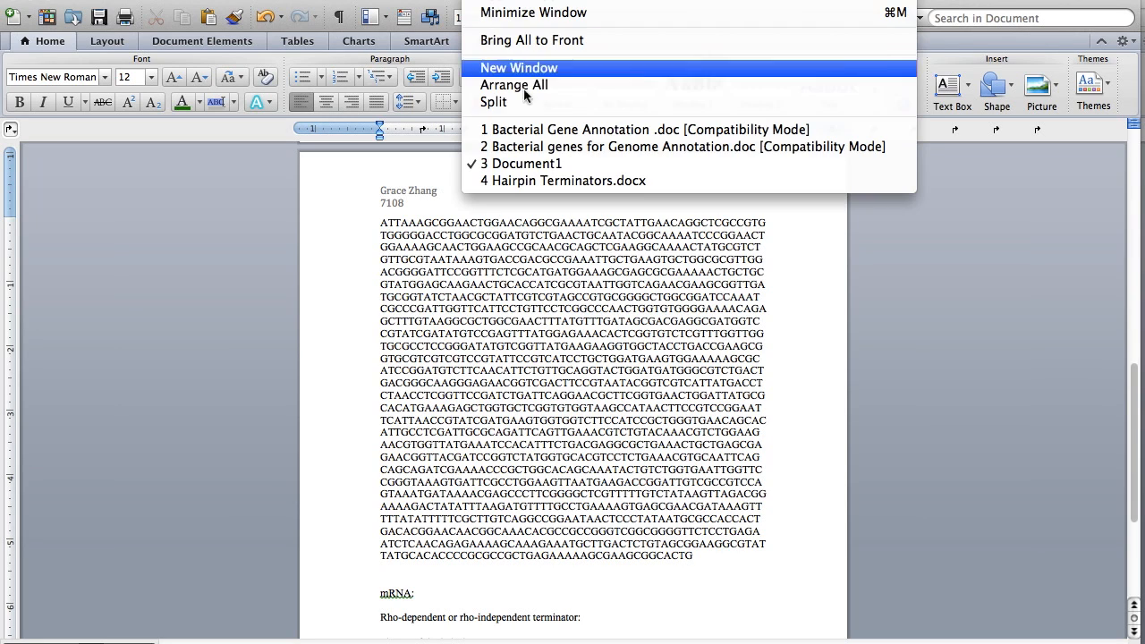
{"action": "left_click", "coordinate": [538, 134]}
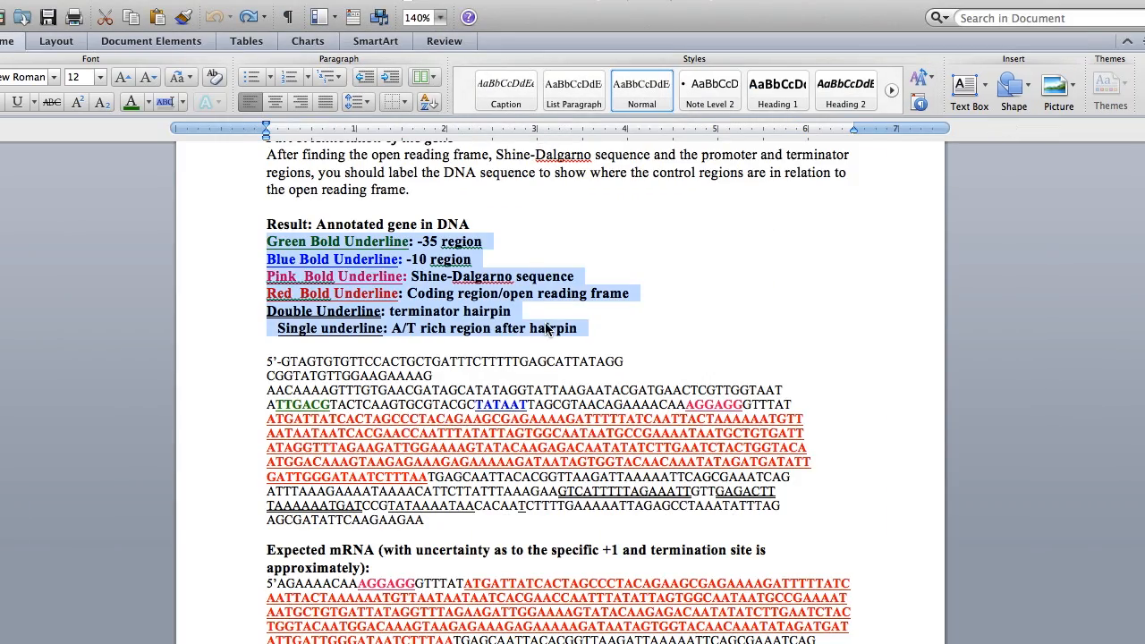
{"action": "scroll", "coordinate": [547, 330], "scroll_direction": "down", "scroll_amount": 10}
{"action": "scroll", "coordinate": [547, 330], "scroll_direction": "up", "scroll_amount": 15}
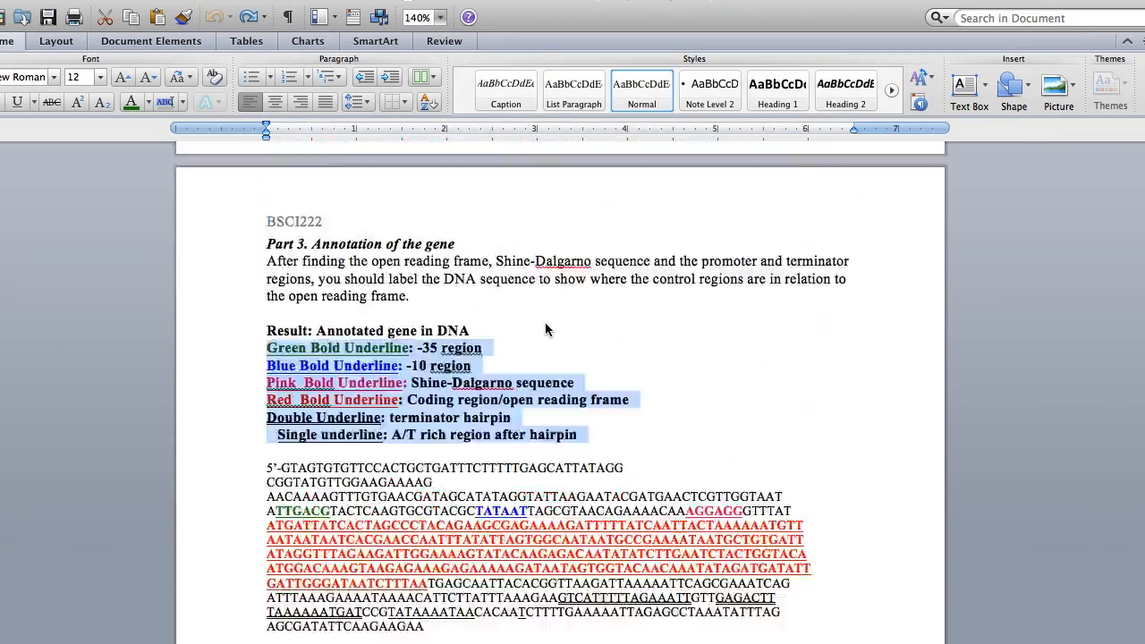
{"action": "scroll", "coordinate": [547, 329], "scroll_direction": "up", "scroll_amount": 15}
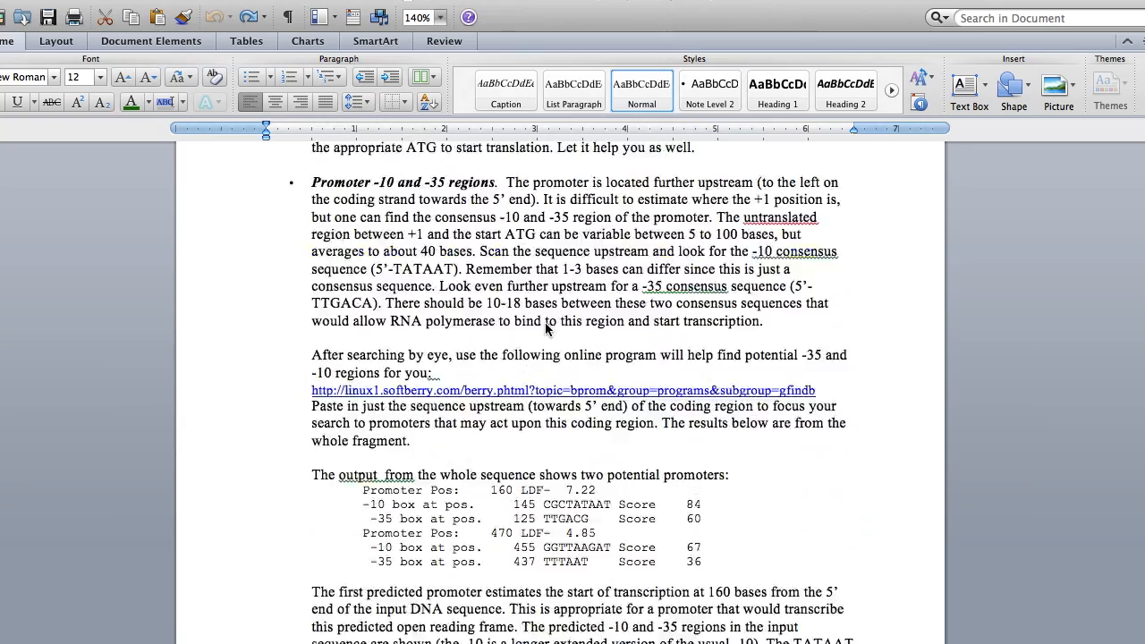
{"action": "scroll", "coordinate": [548, 329], "scroll_direction": "up", "scroll_amount": 15}
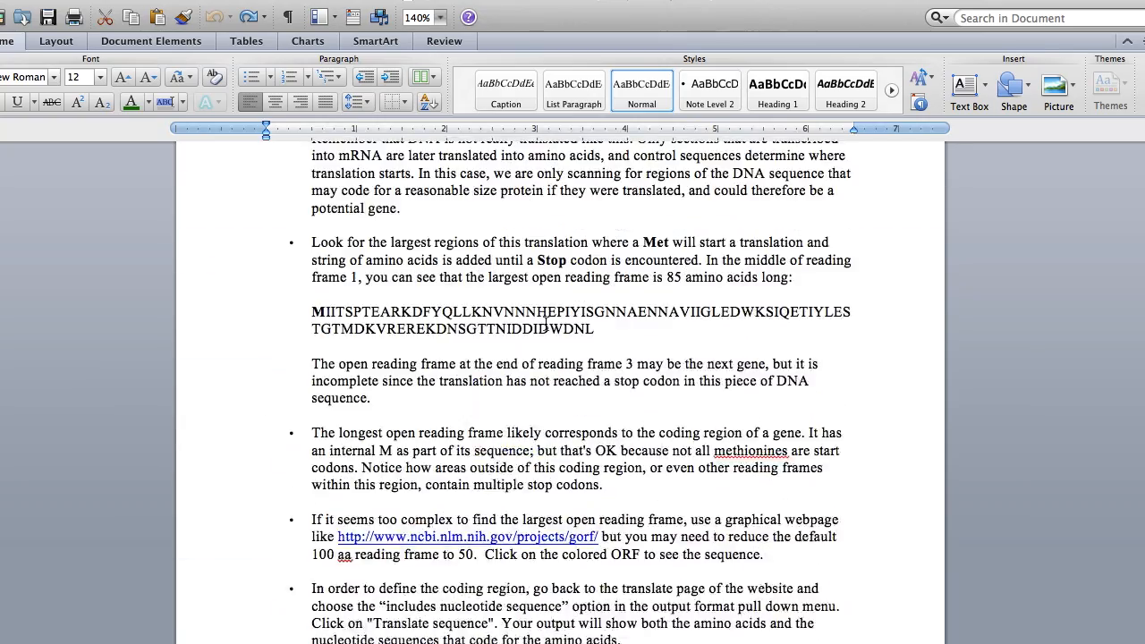
{"action": "scroll", "coordinate": [553, 331], "scroll_direction": "up", "scroll_amount": 15}
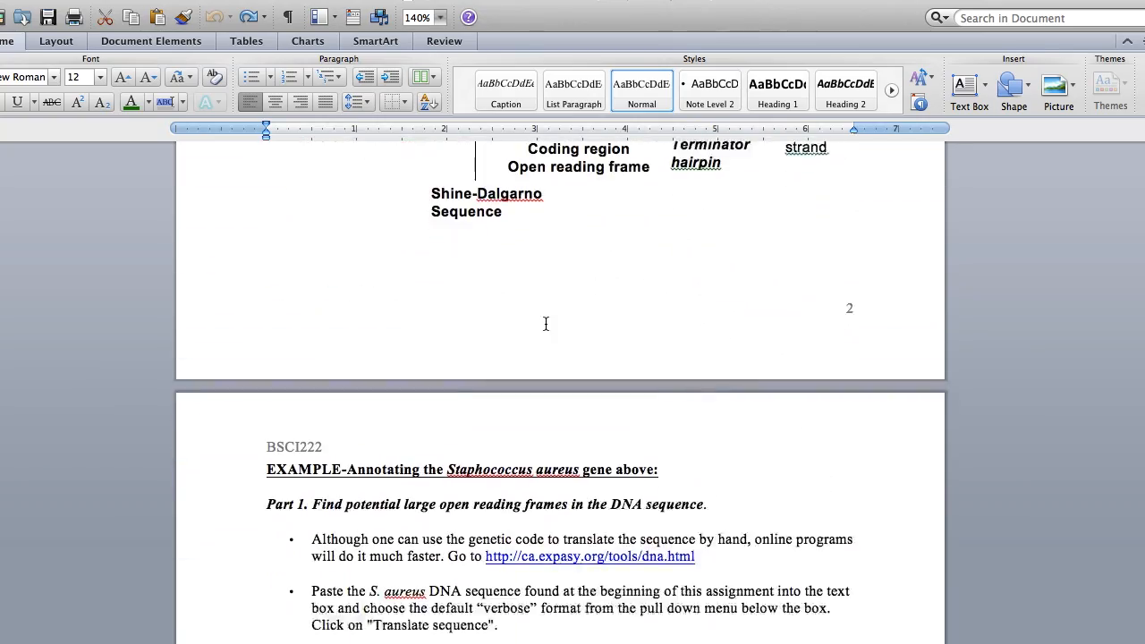
Step: Switch to the web browser and load the translation tool linked in Part 1, ca.expasy.org/tools/dna.html, in place of the BLAST results
{"action": "left_click_drag", "start_coordinate": [705, 532], "coordinate": [490, 528]}
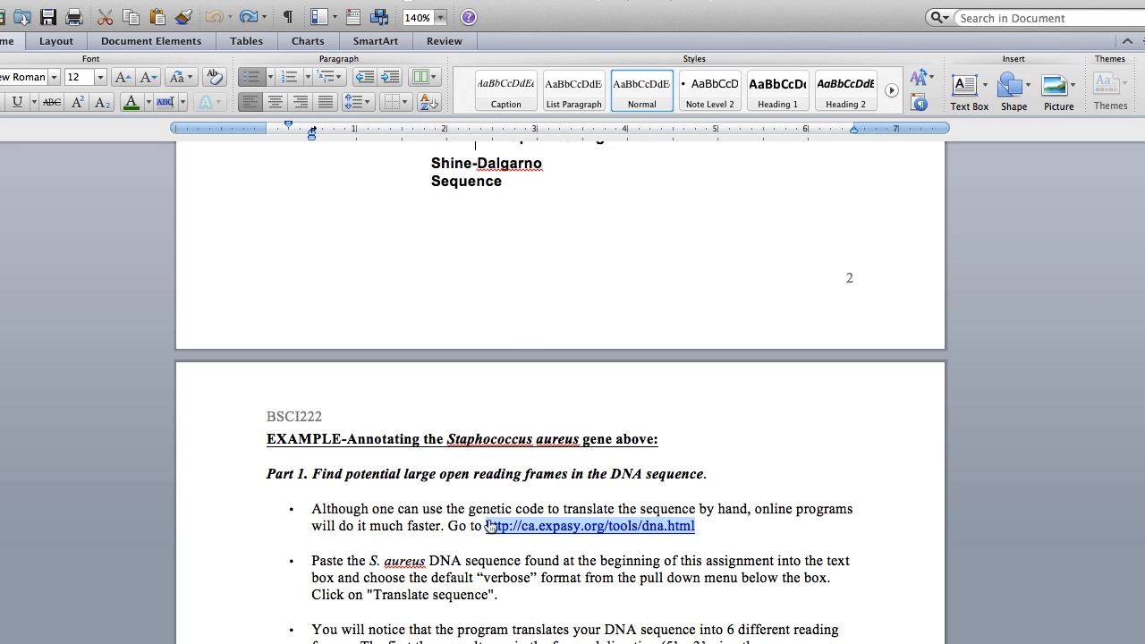
{"action": "left_click", "coordinate": [481, 251]}
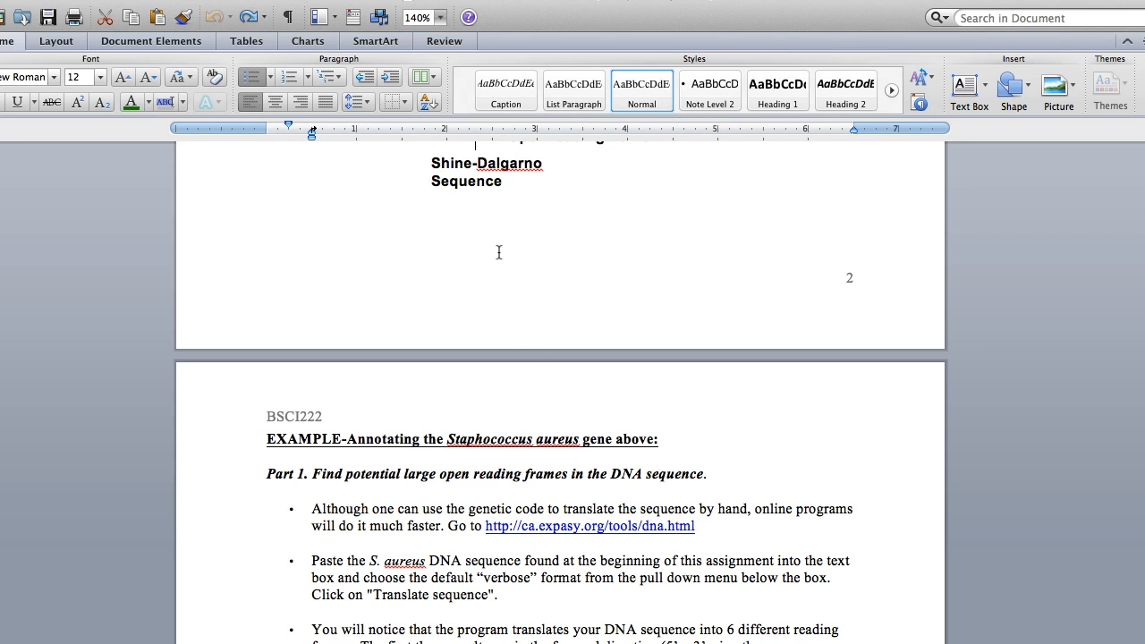
{"action": "key", "text": "ctrl+Right"}
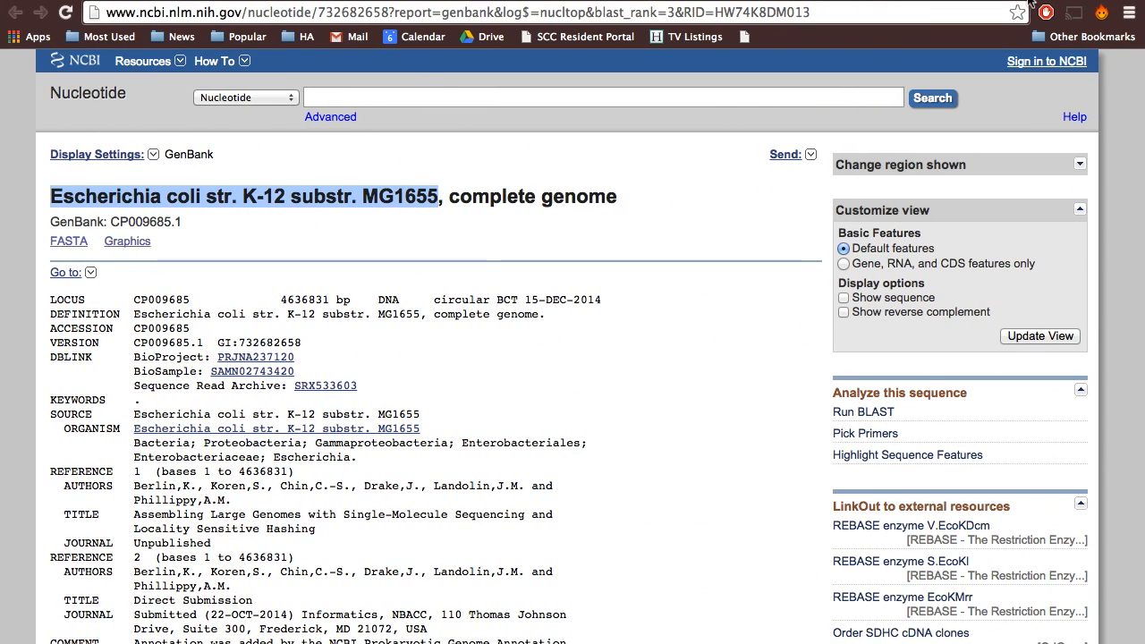
{"action": "left_click", "coordinate": [871, 0]}
{"action": "left_click", "coordinate": [868, 1]}
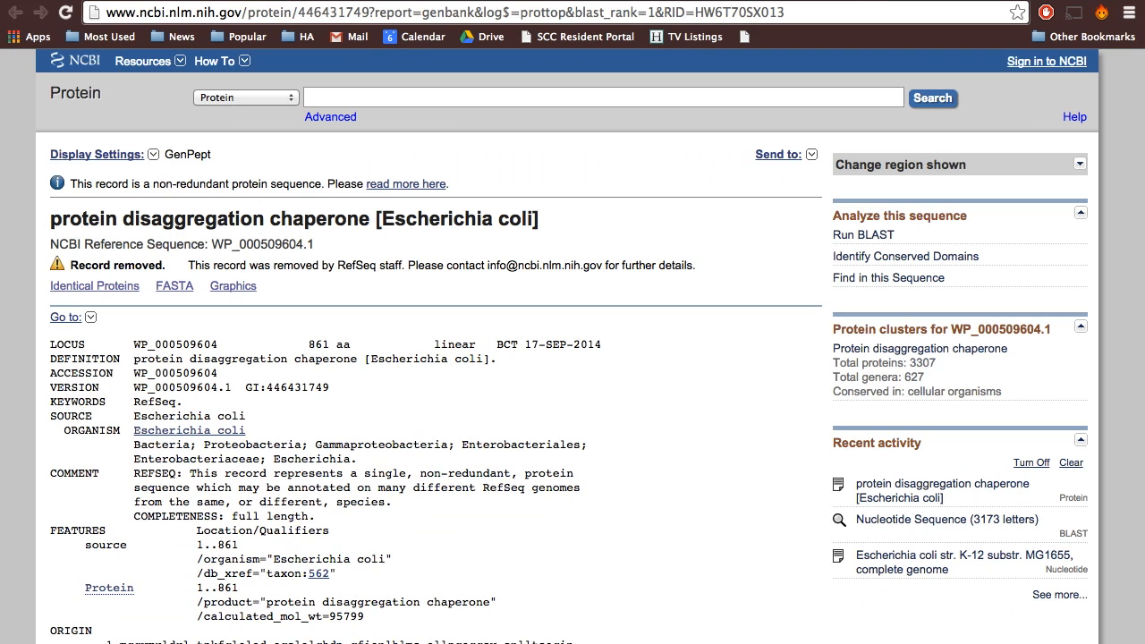
{"action": "left_click", "coordinate": [483, 2]}
{"action": "left_click", "coordinate": [483, 12]}
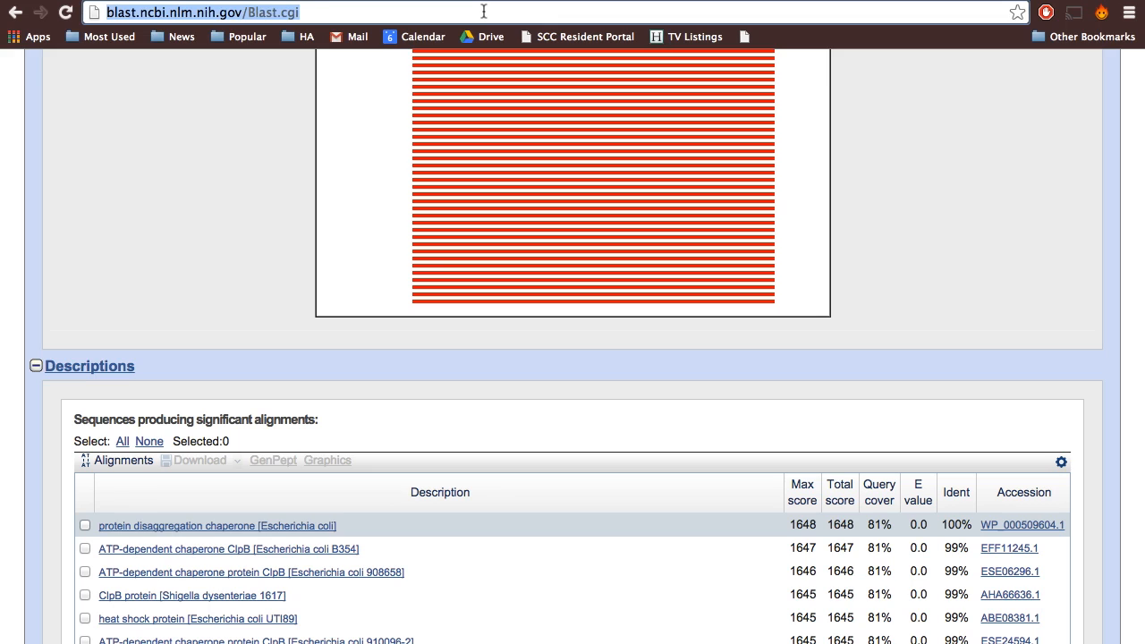
{"action": "type", "text": "ca.expasy.org/tools/dna.html"}
{"action": "key", "text": "Return"}
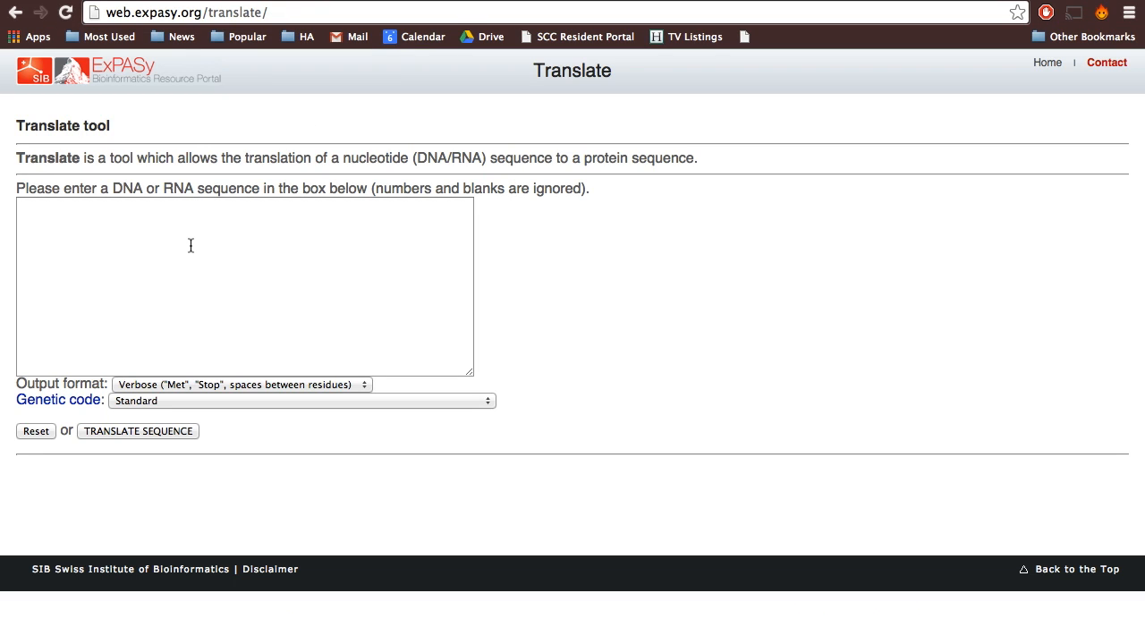
Step: Switch to Document1 and copy the whole DNA sequence under the DNA heading
{"action": "left_click", "coordinate": [190, 245]}
{"action": "scroll", "coordinate": [191, 245], "scroll_direction": "right", "scroll_amount": 2}
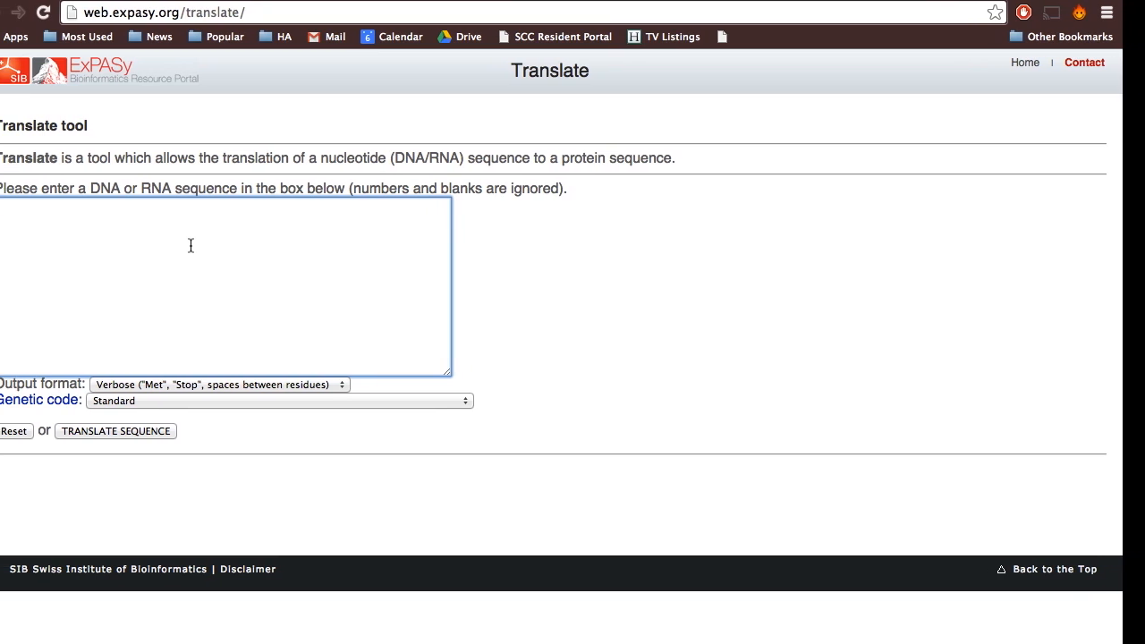
{"action": "key", "text": "ctrl+Left"}
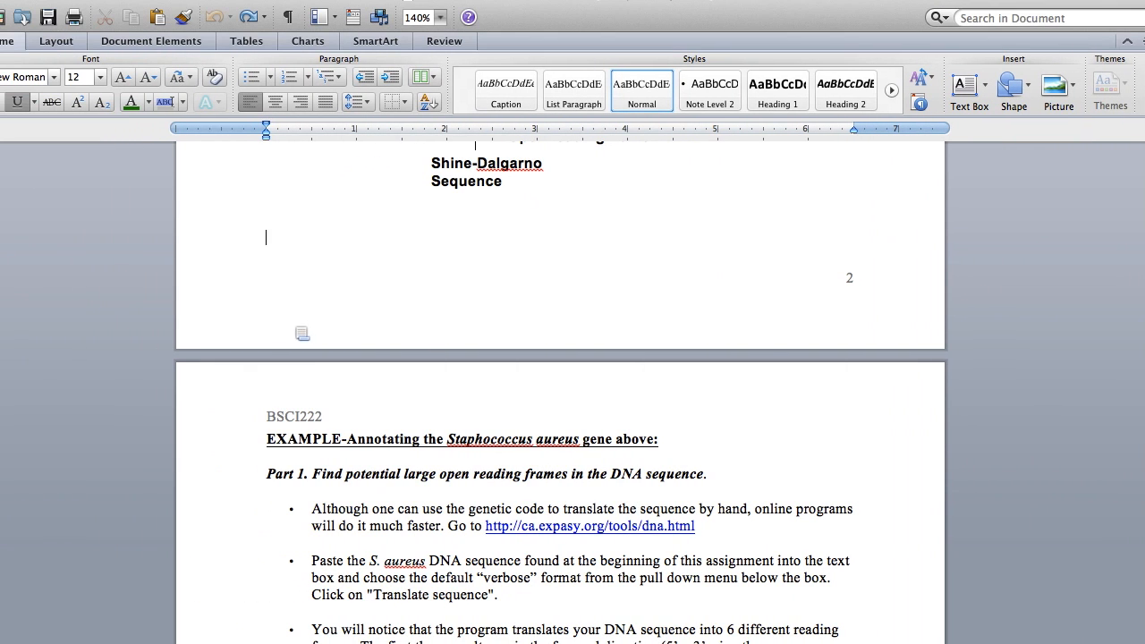
{"action": "left_click", "coordinate": [474, 2]}
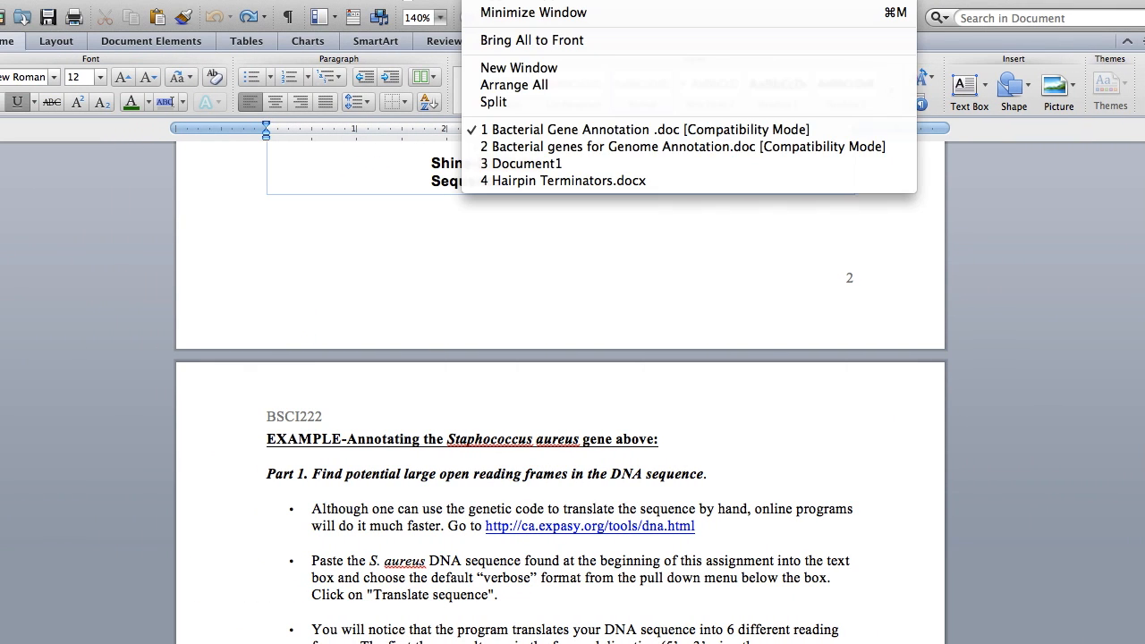
{"action": "left_click", "coordinate": [548, 156]}
{"action": "left_click_drag", "start_coordinate": [703, 556], "coordinate": [380, 396]}
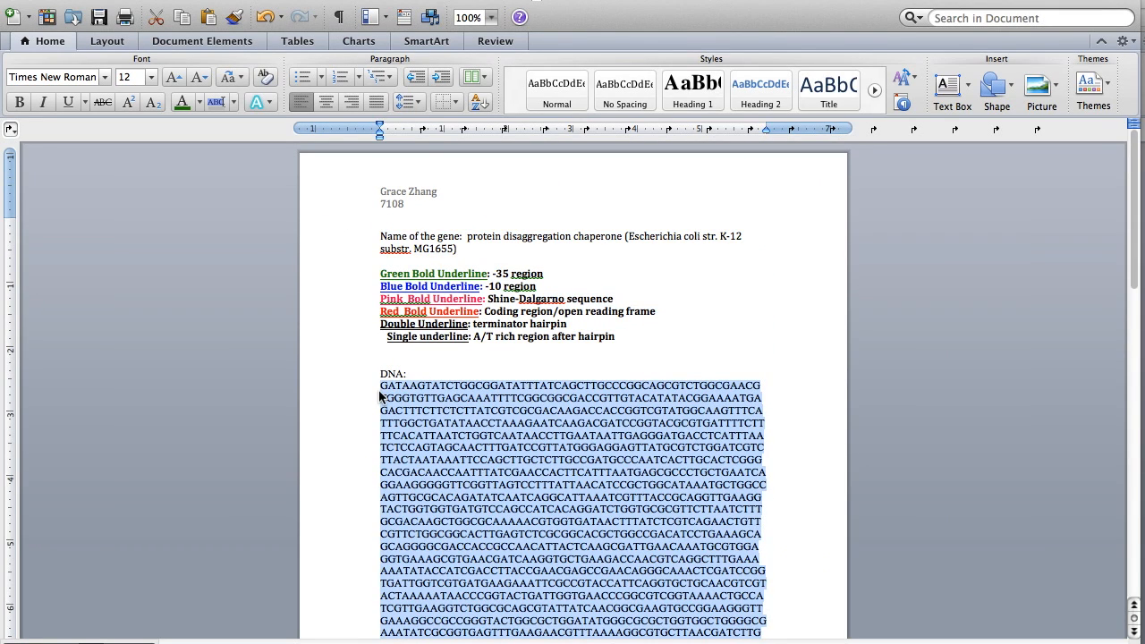
{"action": "left_click", "coordinate": [555, 370]}
Step: Paste the DNA sequence into the ExPASy Translate tool in the browser and translate it with the Verbose output format
{"action": "key", "text": "ctrl+Right"}
{"action": "left_click", "coordinate": [321, 269]}
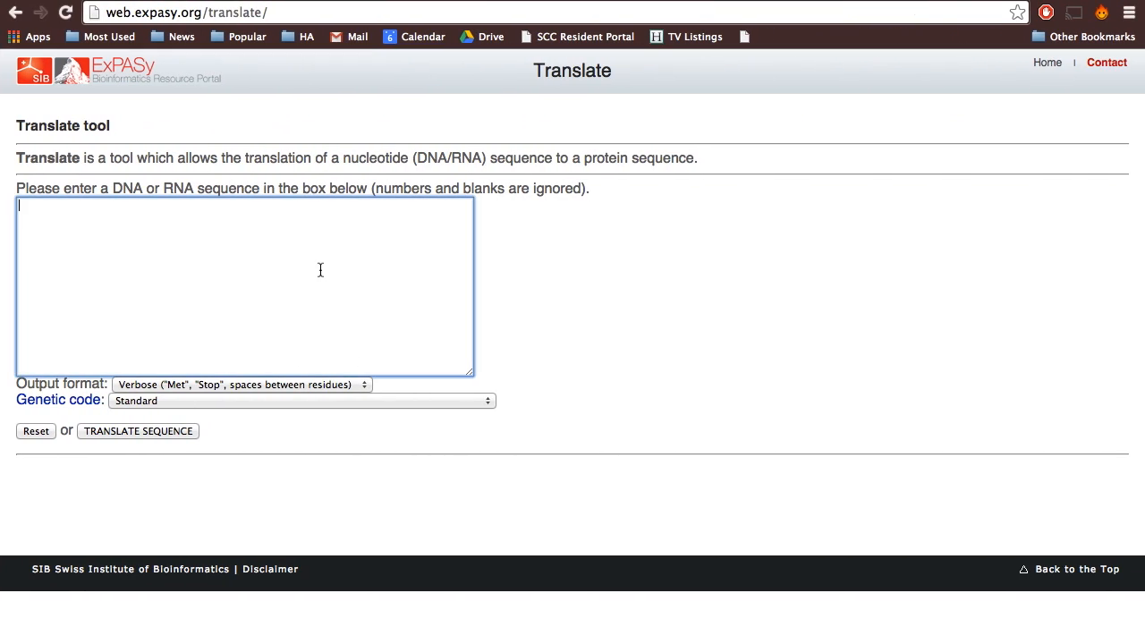
{"action": "key", "text": "super+v"}
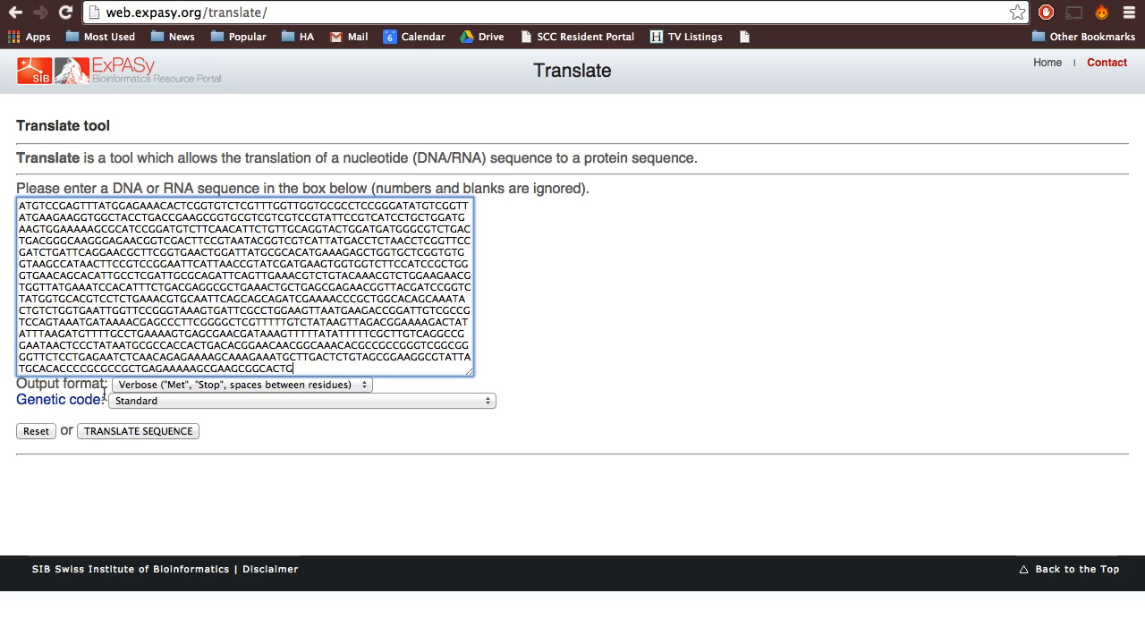
{"action": "left_click_drag", "start_coordinate": [94, 391], "coordinate": [150, 391]}
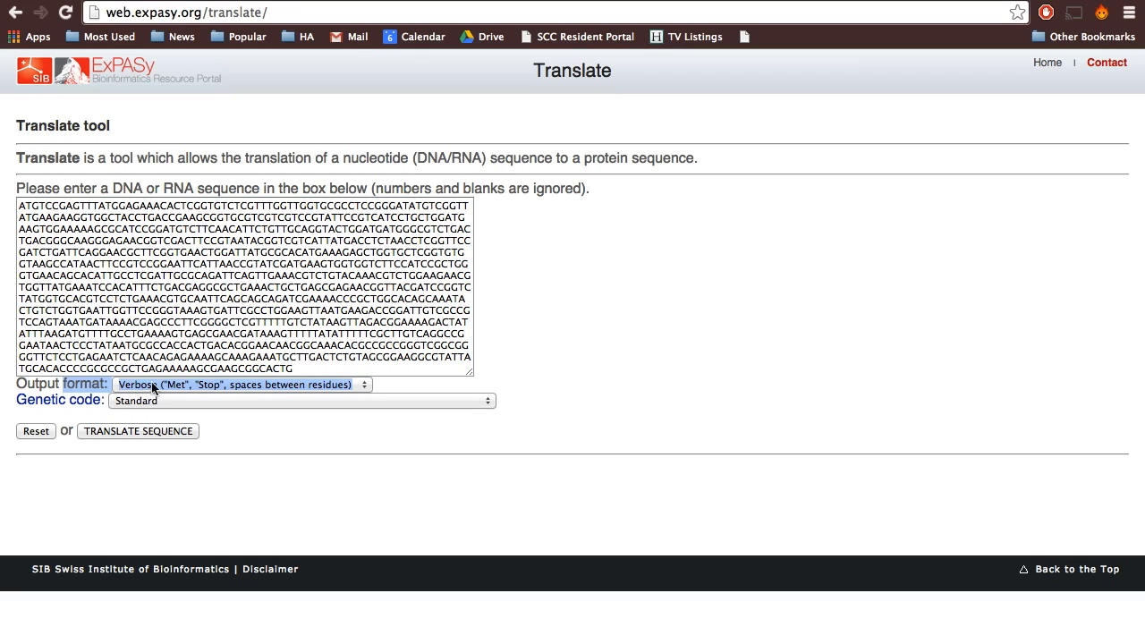
{"action": "left_click", "coordinate": [438, 438]}
{"action": "left_click", "coordinate": [110, 433]}
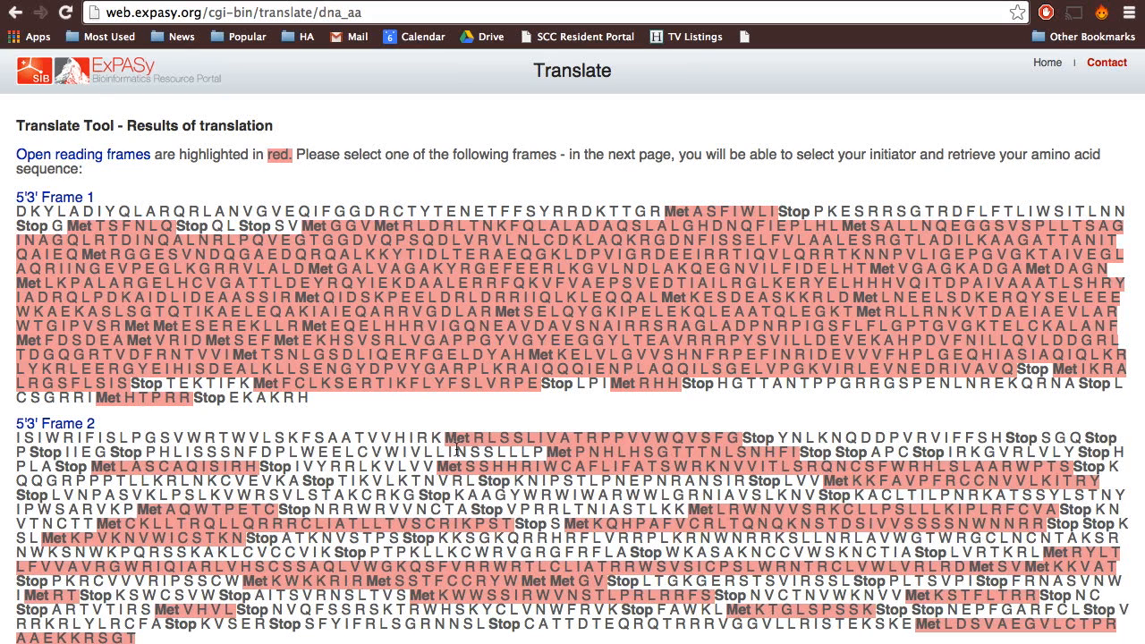
Step: Examine the translated forward and reverse reading frames for the longest open reading frame highlighted in red
{"action": "scroll", "coordinate": [457, 445], "scroll_direction": "down", "scroll_amount": 3}
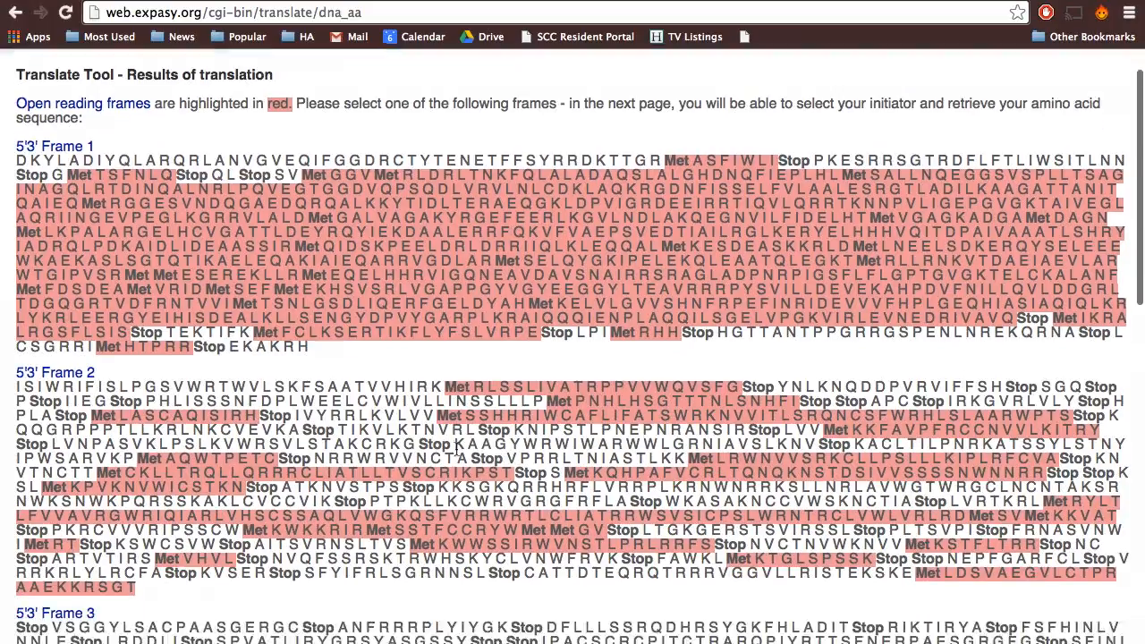
{"action": "scroll", "coordinate": [457, 450], "scroll_direction": "down", "scroll_amount": 3}
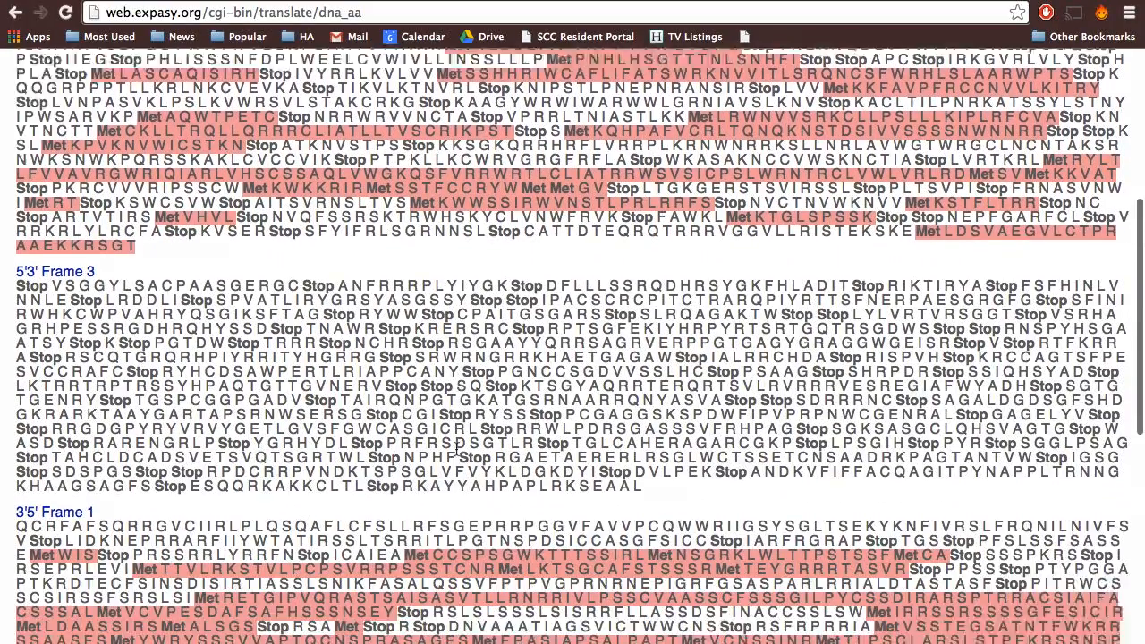
{"action": "scroll", "coordinate": [455, 450], "scroll_direction": "down", "scroll_amount": 4}
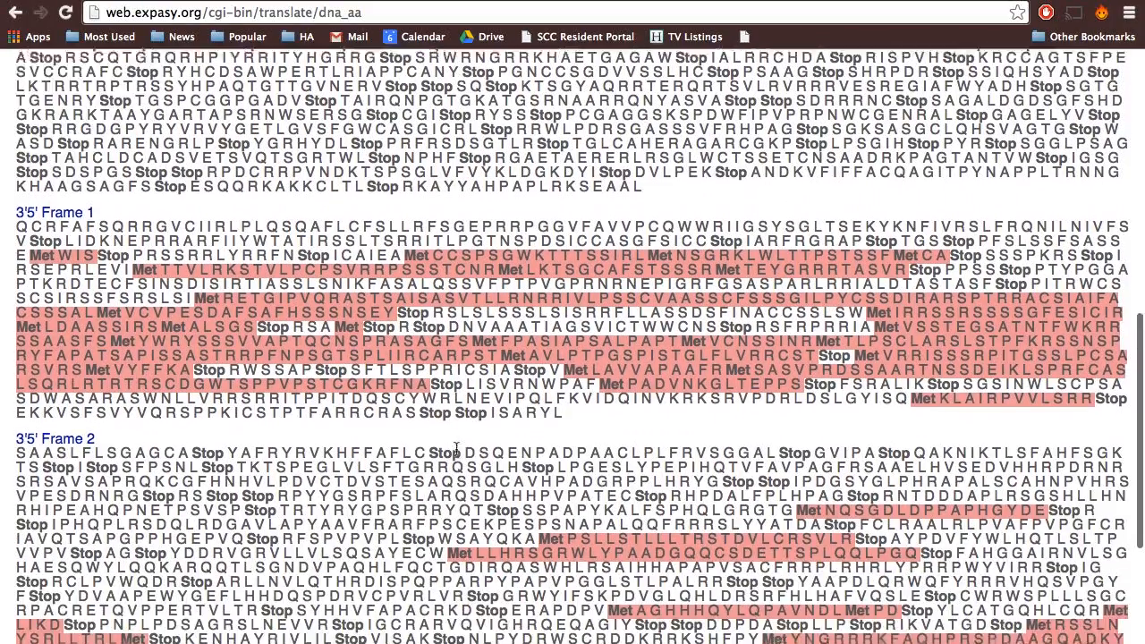
{"action": "scroll", "coordinate": [456, 447], "scroll_direction": "up", "scroll_amount": 15}
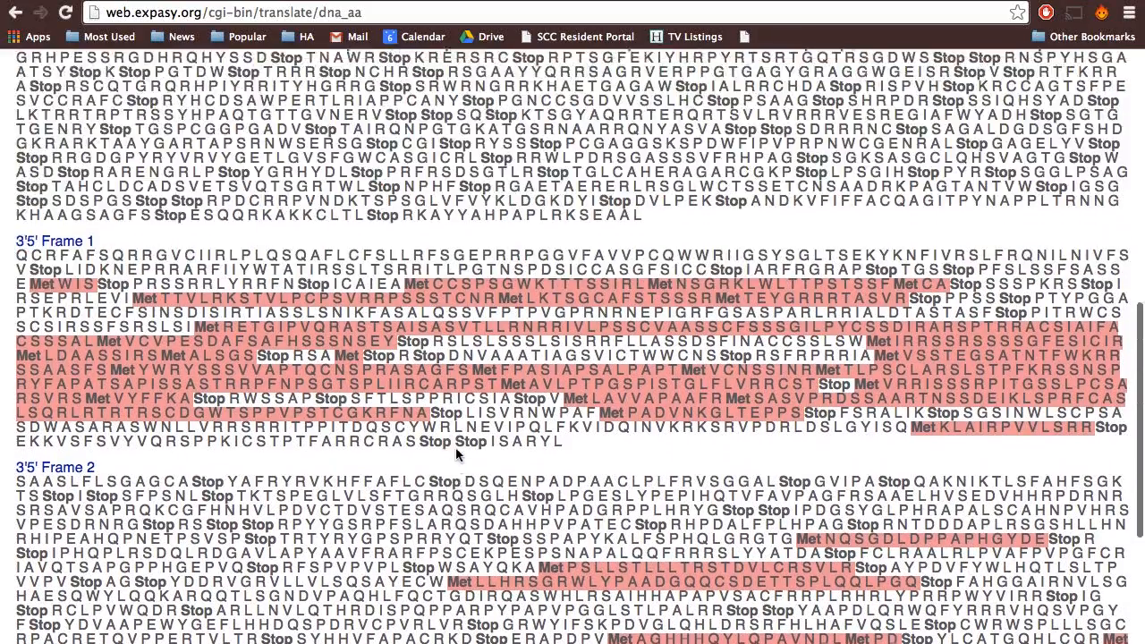
{"action": "scroll", "coordinate": [458, 446], "scroll_direction": "down", "scroll_amount": 1}
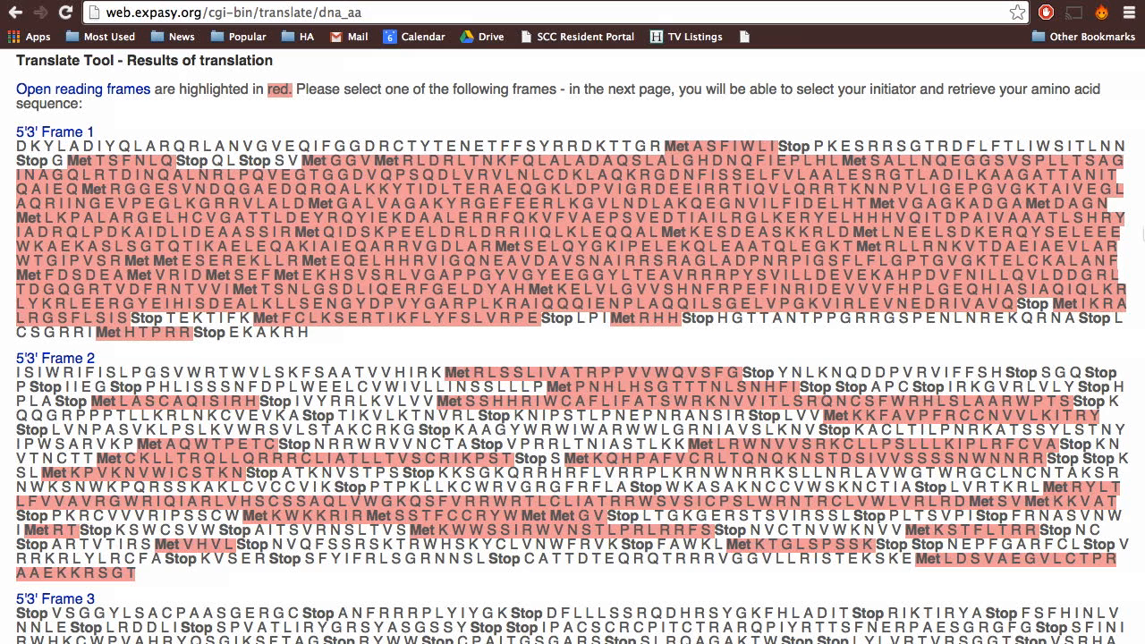
{"action": "scroll", "coordinate": [899, 349], "scroll_direction": "down", "scroll_amount": 5}
{"action": "scroll", "coordinate": [899, 349], "scroll_direction": "up", "scroll_amount": 6}
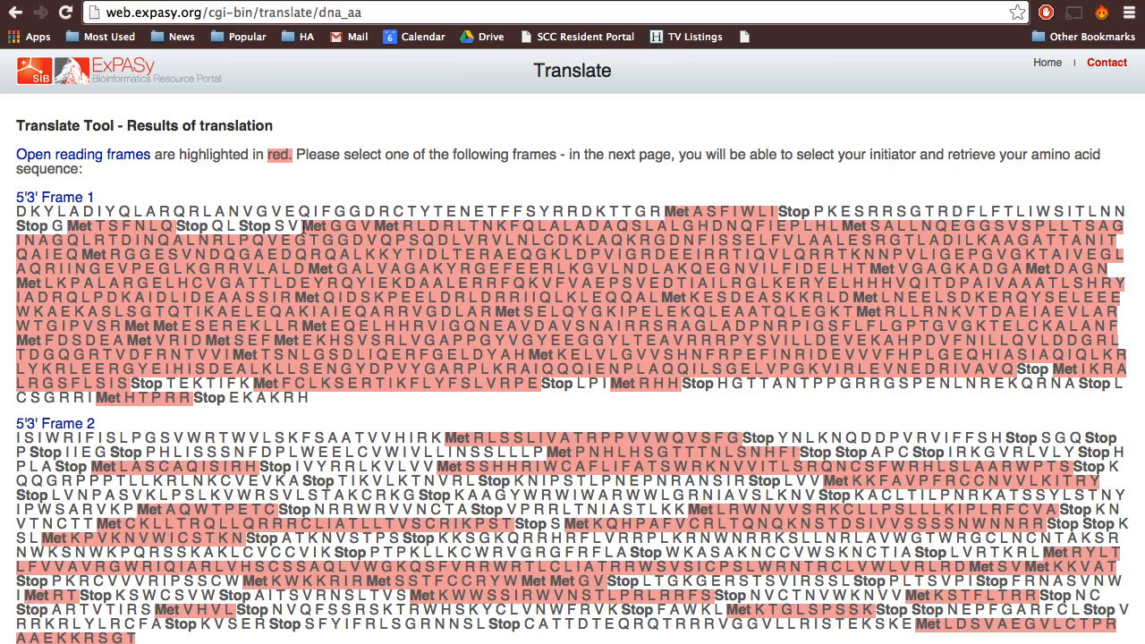
Step: Copy the long open reading frame of 5'3' Frame 1, from Met G G V up to its Stop, and paste it below "Protein Sequence:" in Document1
{"action": "left_click_drag", "start_coordinate": [305, 227], "coordinate": [1020, 372]}
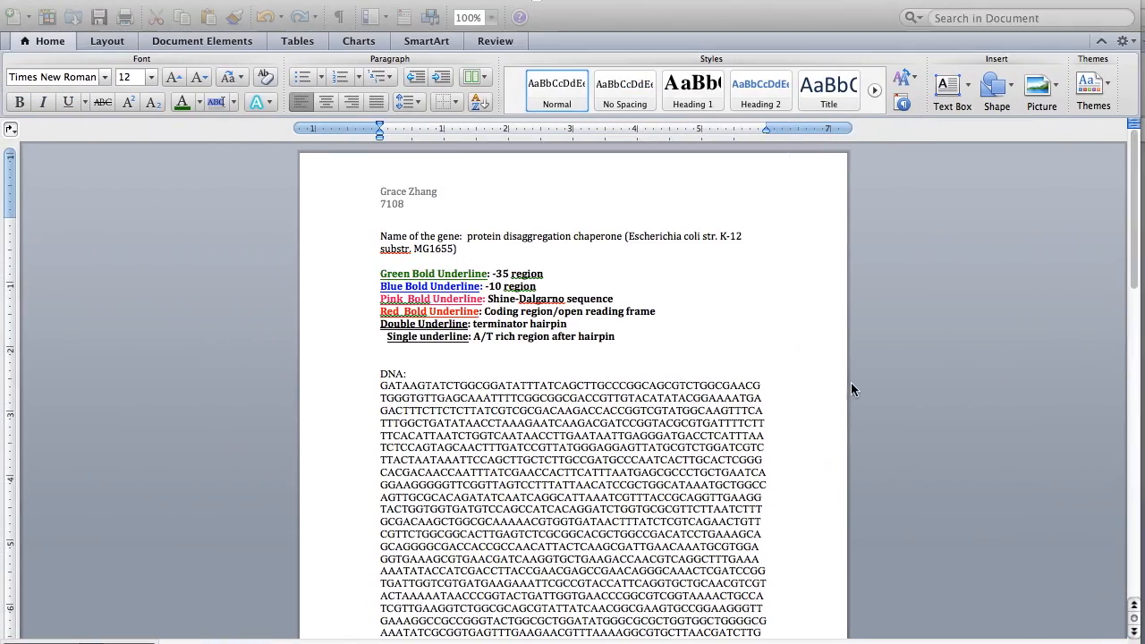
{"action": "scroll", "coordinate": [853, 383], "scroll_direction": "down", "scroll_amount": 20}
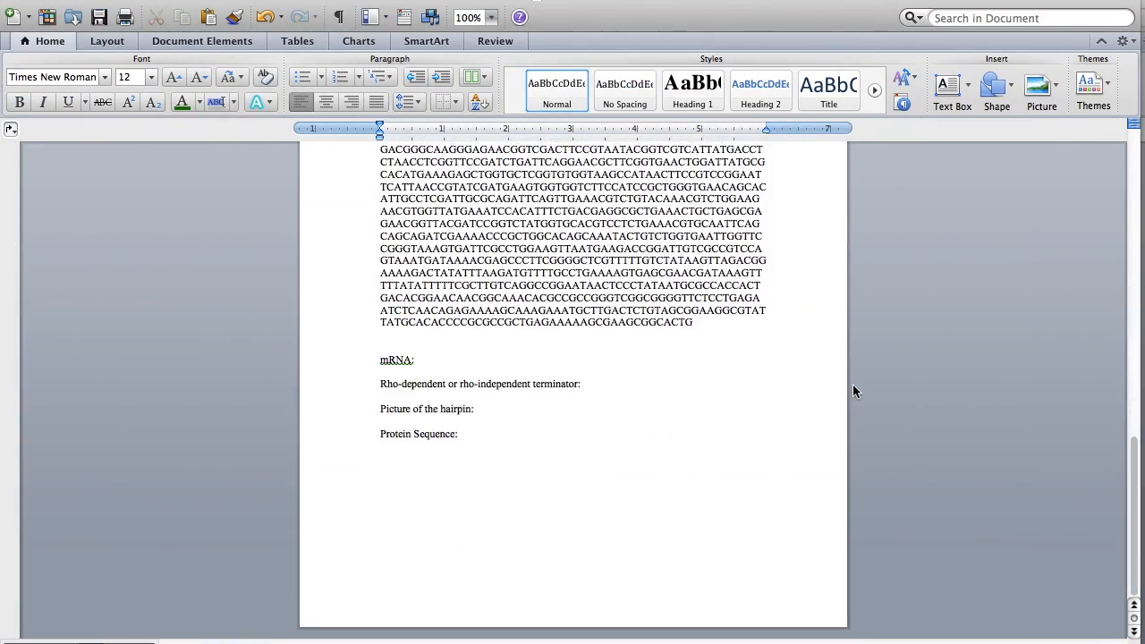
{"action": "left_click", "coordinate": [473, 445]}
{"action": "key", "text": "Return"}
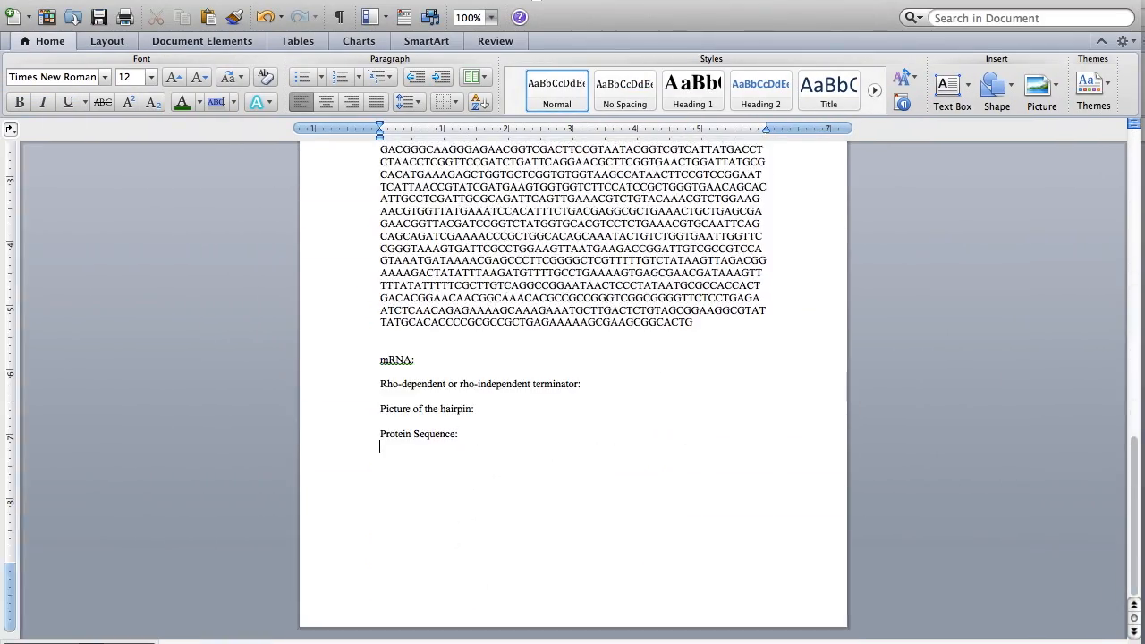
{"action": "key", "text": "super+v"}
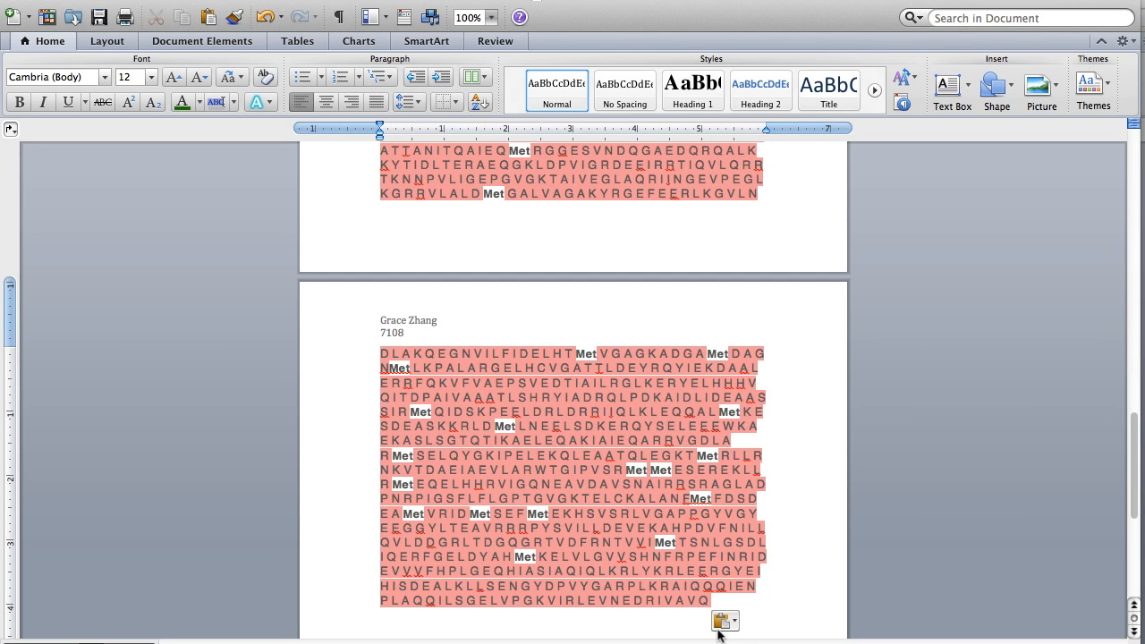
Step: Clear the web formatting from the entire pasted protein sequence
{"action": "key", "text": "shift+super+Up"}
{"action": "key", "text": "shift+super+Up"}
{"action": "key", "text": "shift+super+Up"}
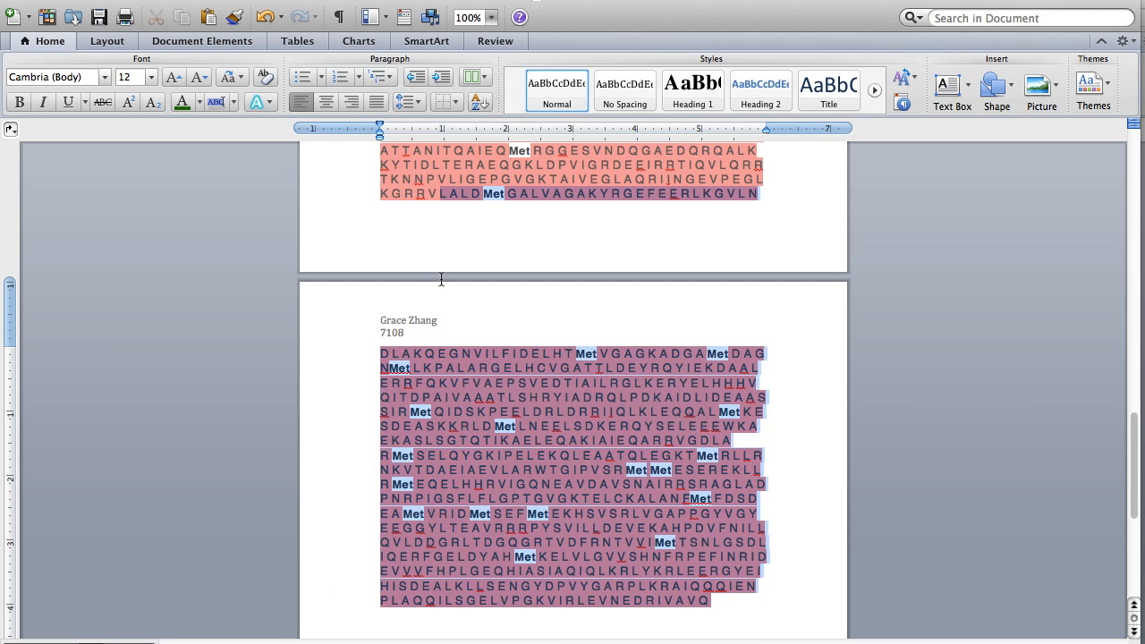
{"action": "key", "text": "shift+super+Up"}
{"action": "key", "text": "shift+super+Up"}
{"action": "key", "text": "shift+super+Up"}
{"action": "key", "text": "shift+super+Up"}
{"action": "key", "text": "shift+super+Up"}
{"action": "key", "text": "shift+super+Up"}
{"action": "key", "text": "shift+super+Down"}
{"action": "key", "text": "shift+super+Down"}
{"action": "key", "text": "shift+super+Down"}
{"action": "key", "text": "shift+super+Down"}
{"action": "key", "text": "shift+super+Down"}
{"action": "key", "text": "shift+super+Down"}
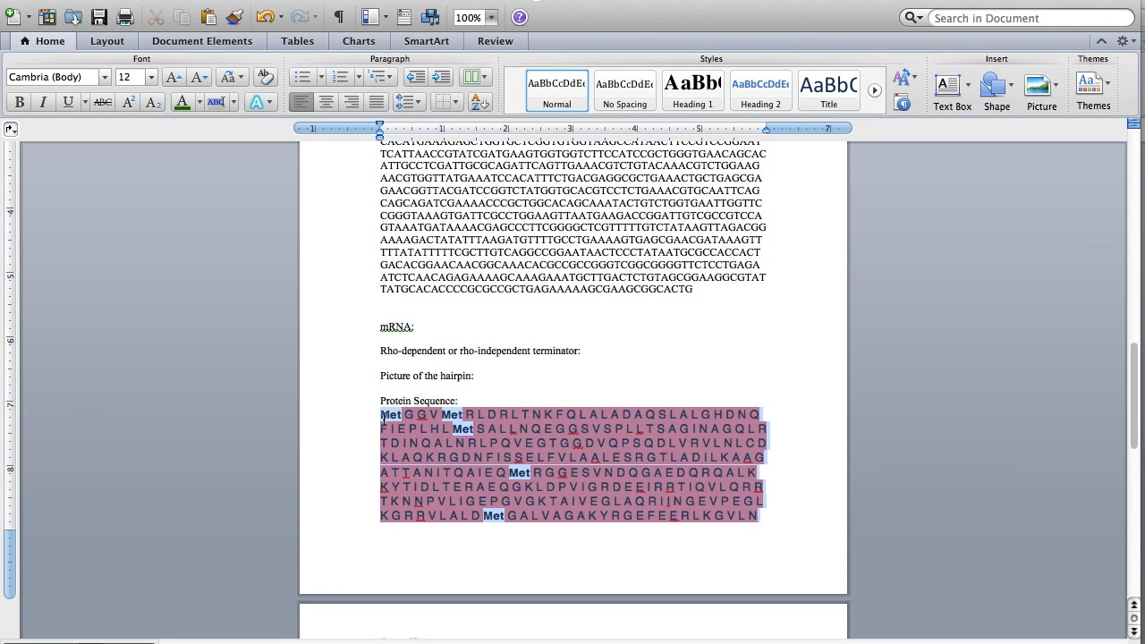
{"action": "left_click", "coordinate": [266, 77]}
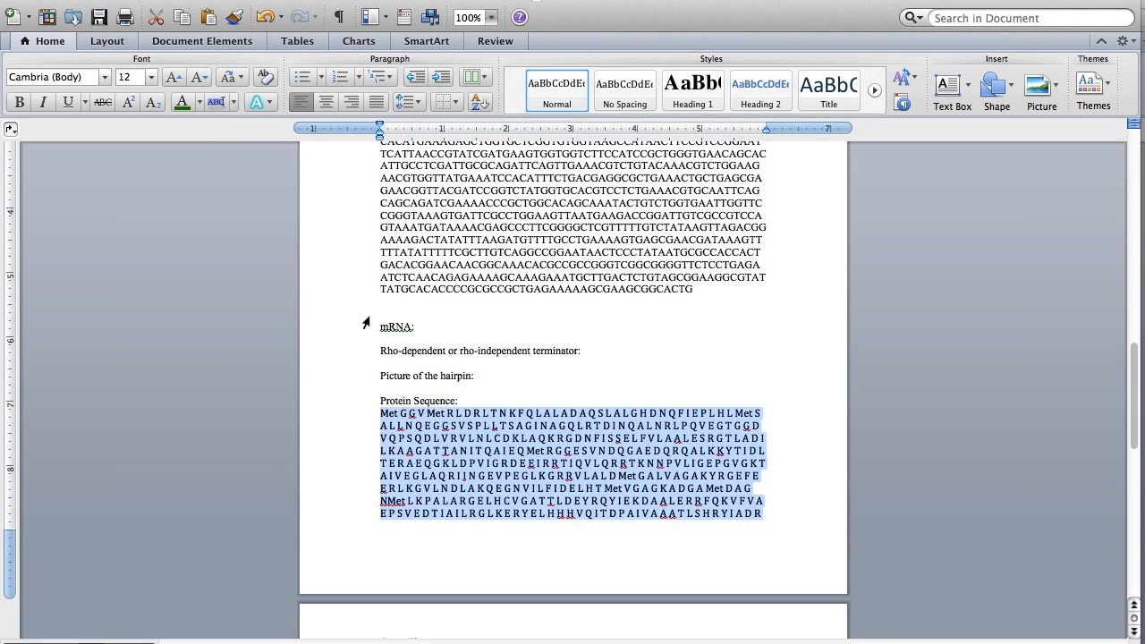
{"action": "left_click", "coordinate": [484, 401]}
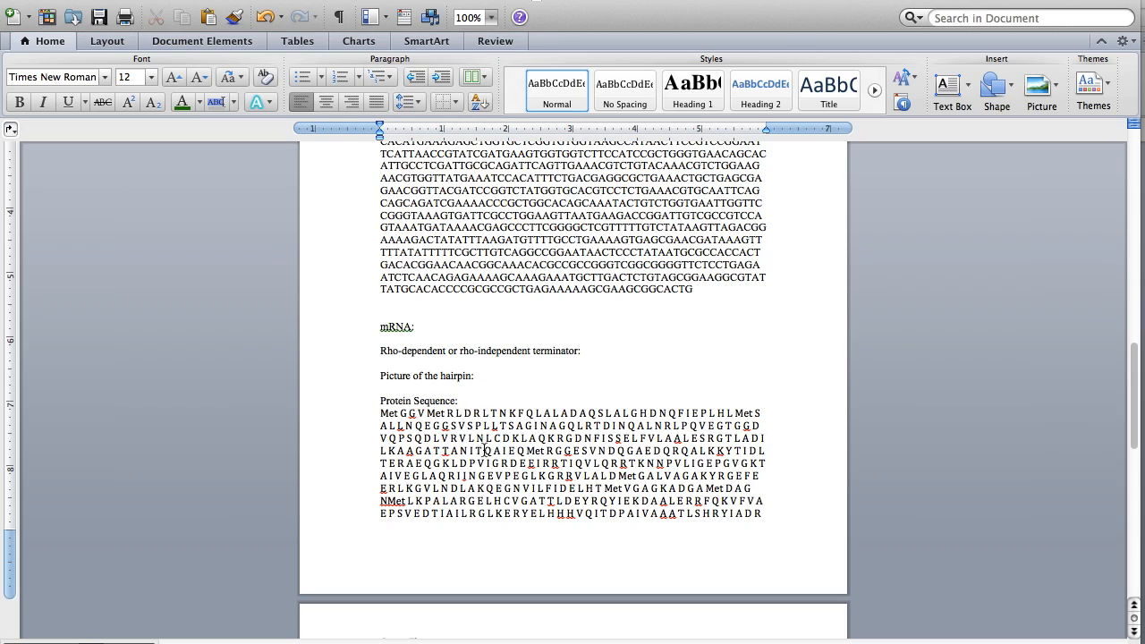
Step: Return to the Translate tool, translate the same DNA with the "Includes nucleotide sequence" output format, and open 5'3' Frame 1 of the results
{"action": "scroll", "coordinate": [586, 445], "scroll_direction": "up", "scroll_amount": 5}
{"action": "scroll", "coordinate": [586, 445], "scroll_direction": "up", "scroll_amount": 1}
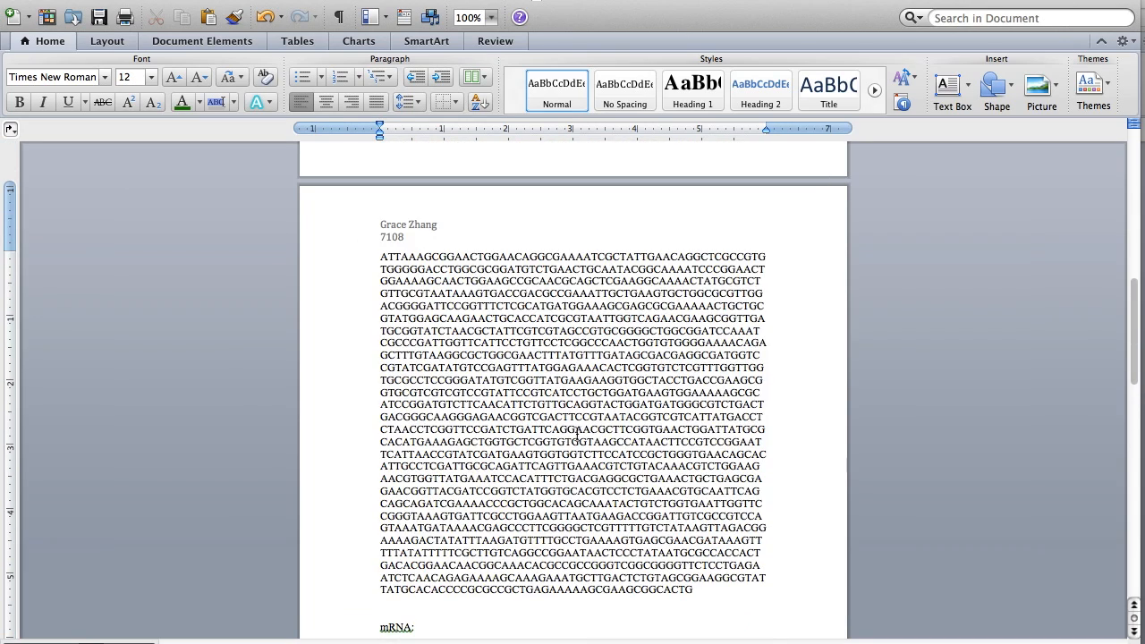
{"action": "key", "text": "ctrl+Right"}
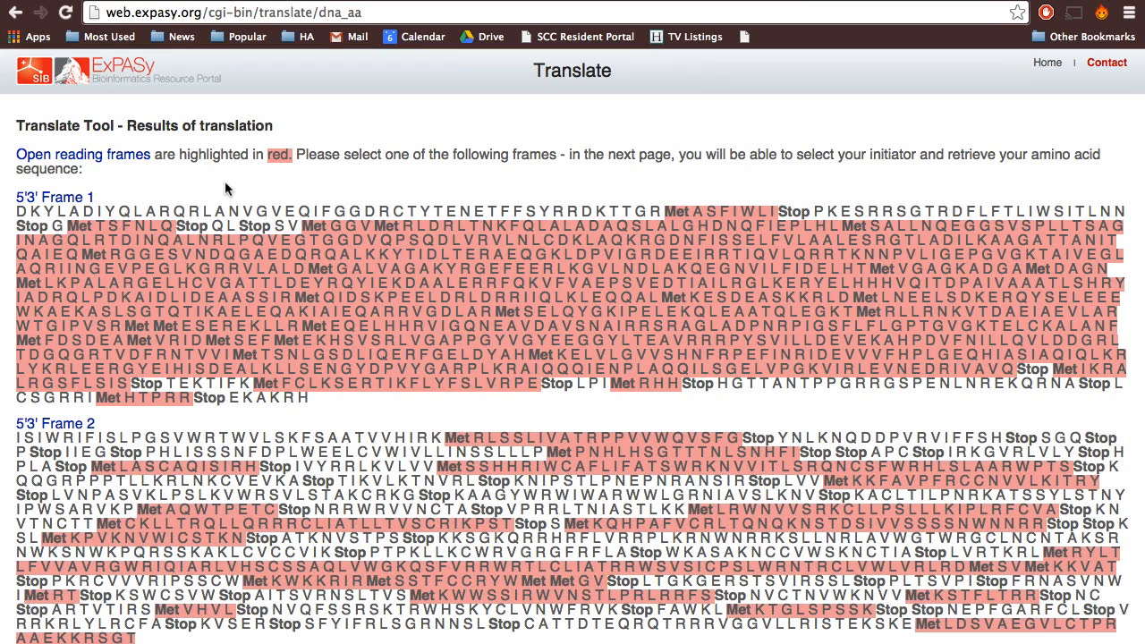
{"action": "left_click", "coordinate": [12, 15]}
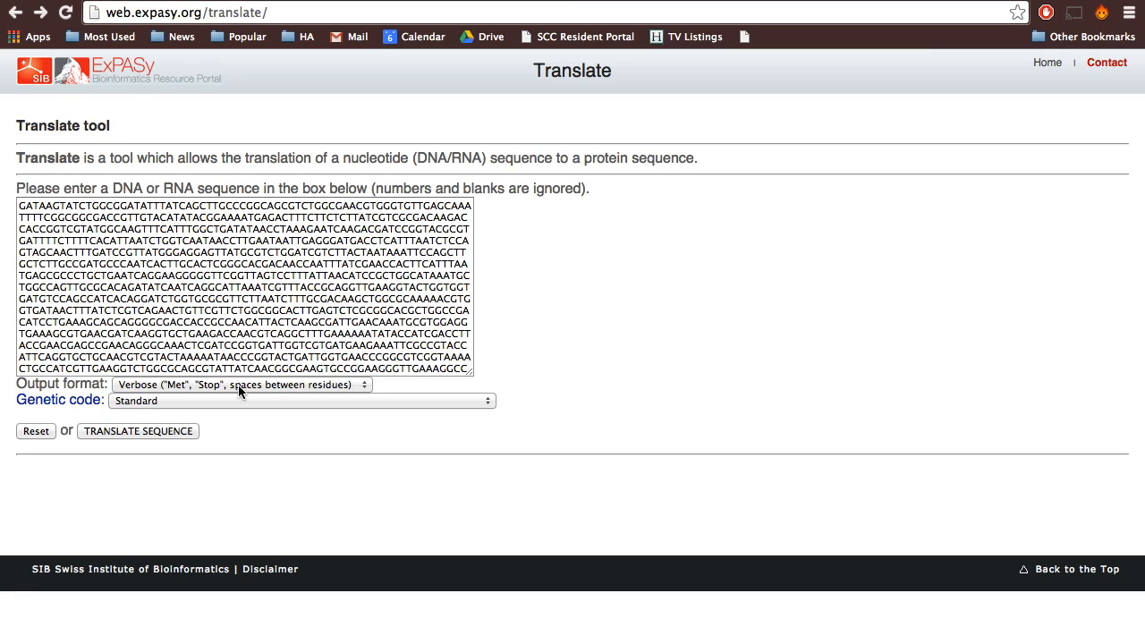
{"action": "left_click", "coordinate": [238, 387]}
{"action": "left_click", "coordinate": [238, 413]}
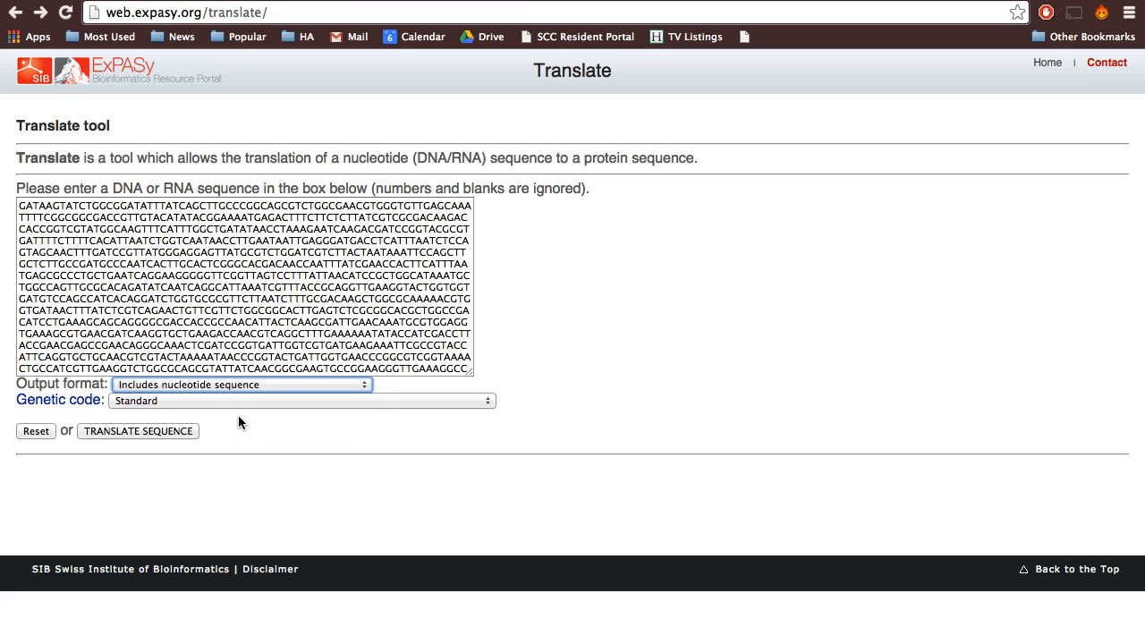
{"action": "left_click", "coordinate": [137, 433]}
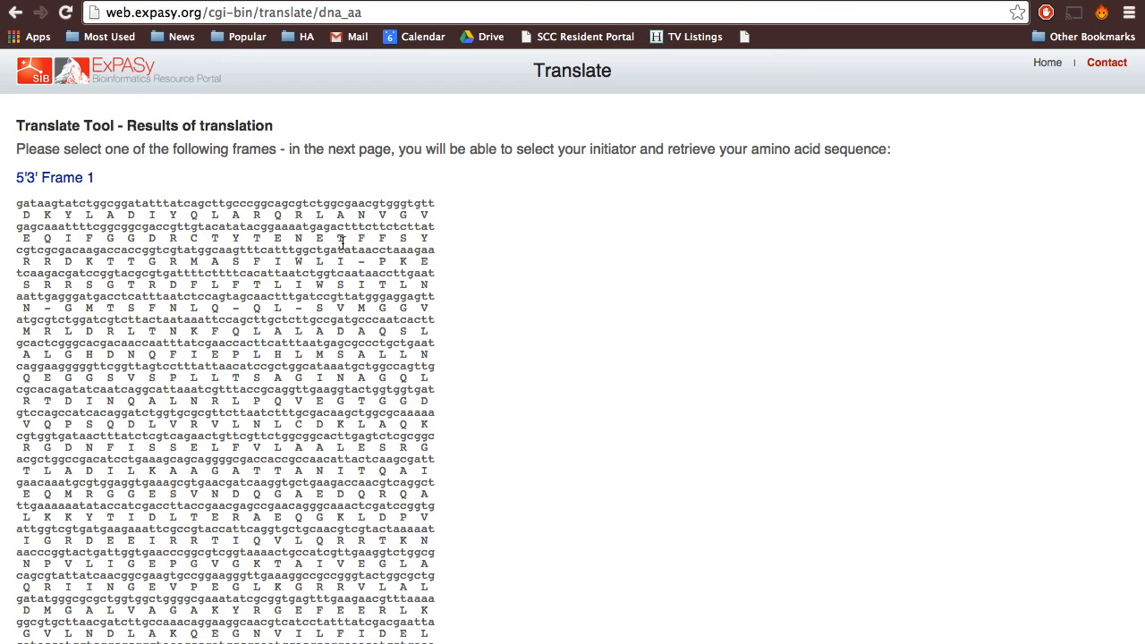
{"action": "scroll", "coordinate": [343, 243], "scroll_direction": "down", "scroll_amount": 1}
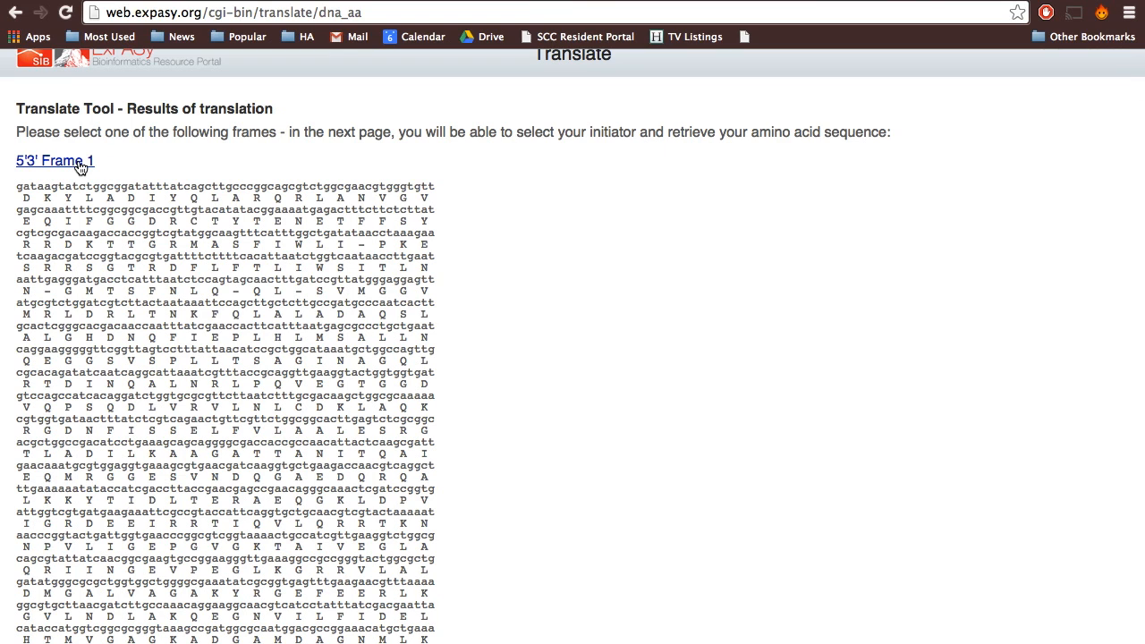
{"action": "left_click", "coordinate": [79, 166]}
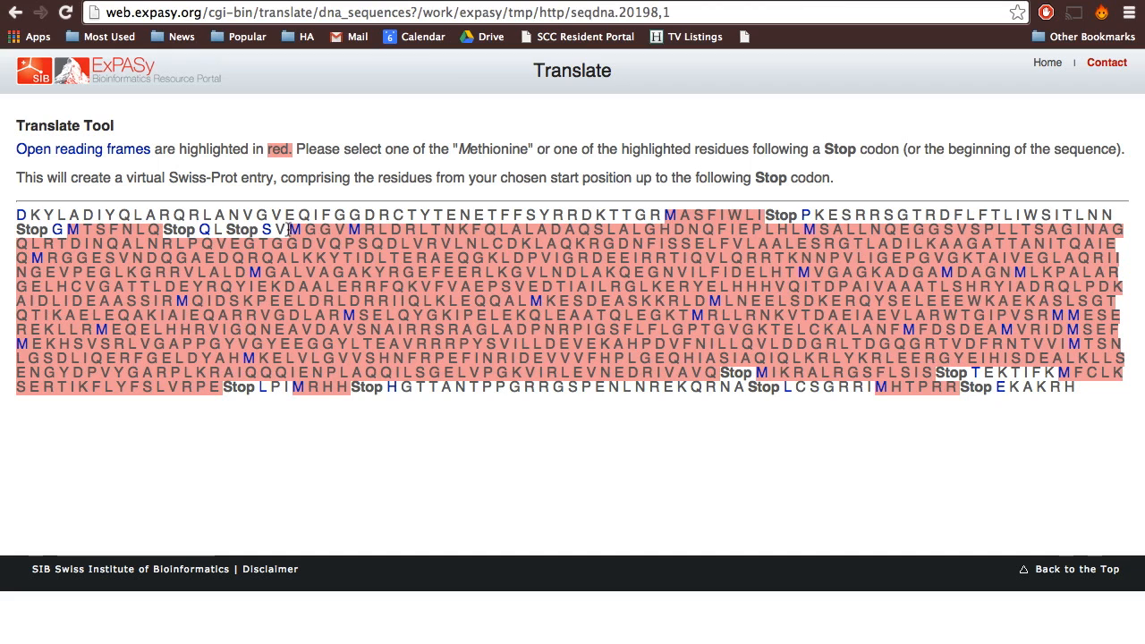
Step: Go back to the nucleotide translation results and copy "atgggagga", the start of the DNA above Met G G V in 5'3' Frame 1
{"action": "left_click", "coordinate": [16, 15]}
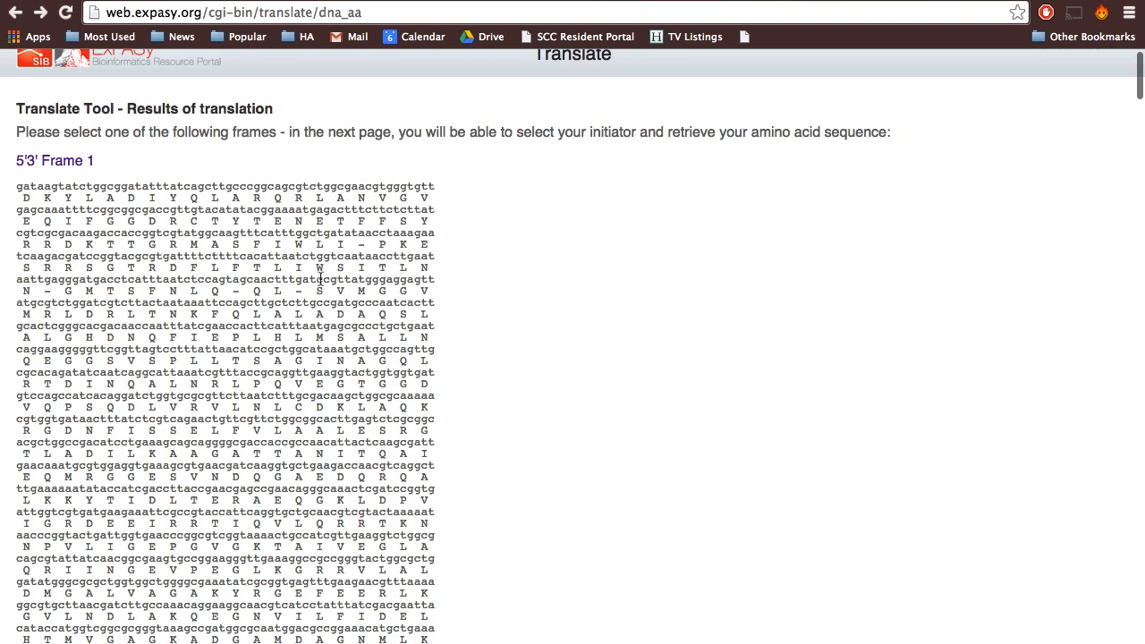
{"action": "left_click_drag", "start_coordinate": [351, 293], "coordinate": [437, 293]}
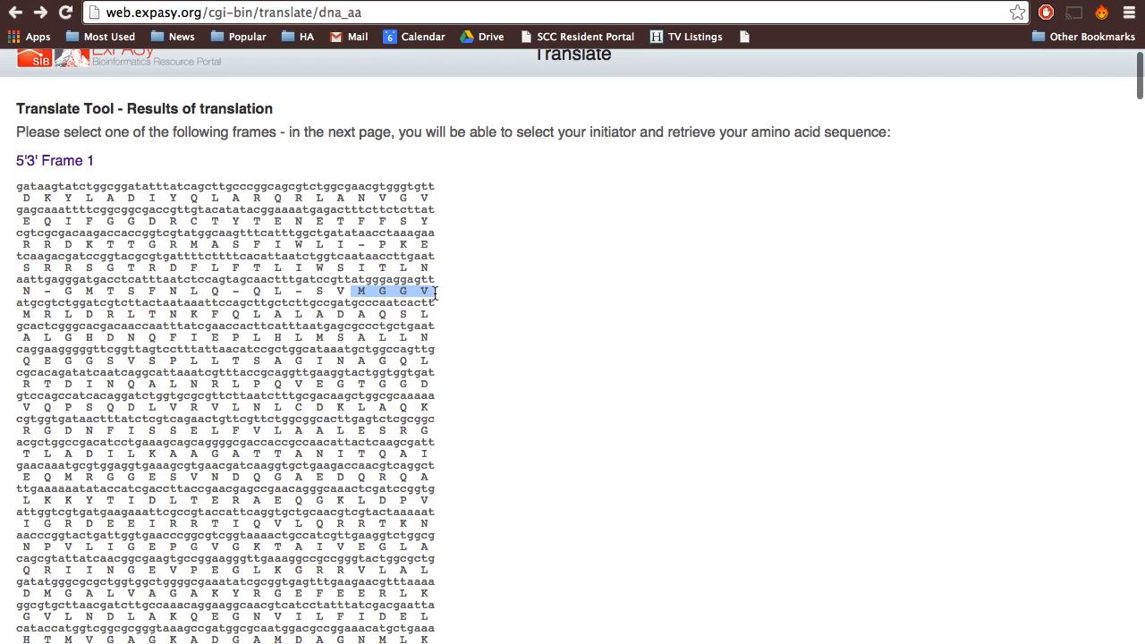
{"action": "left_click", "coordinate": [355, 284]}
{"action": "left_click_drag", "start_coordinate": [352, 282], "coordinate": [415, 282]}
{"action": "key", "text": "super+c"}
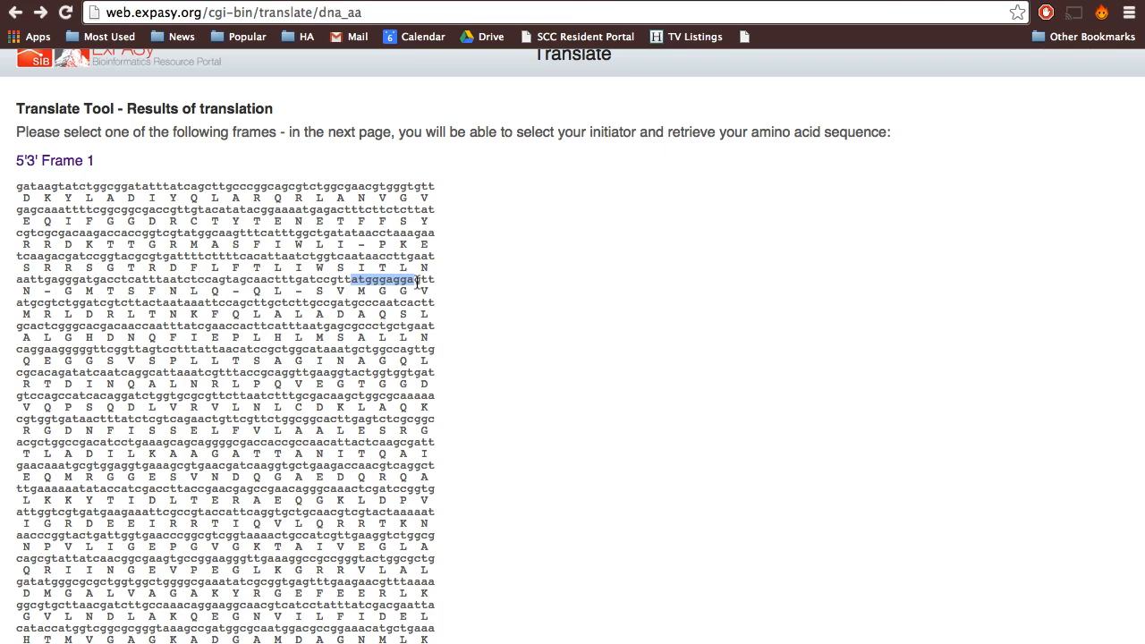
Step: Switch to Document1 in Word and search it for the copied sequence "atgggagga"
{"action": "key", "text": "ctrl+Right"}
{"action": "left_click", "coordinate": [970, 18]}
{"action": "right_click", "coordinate": [970, 18]}
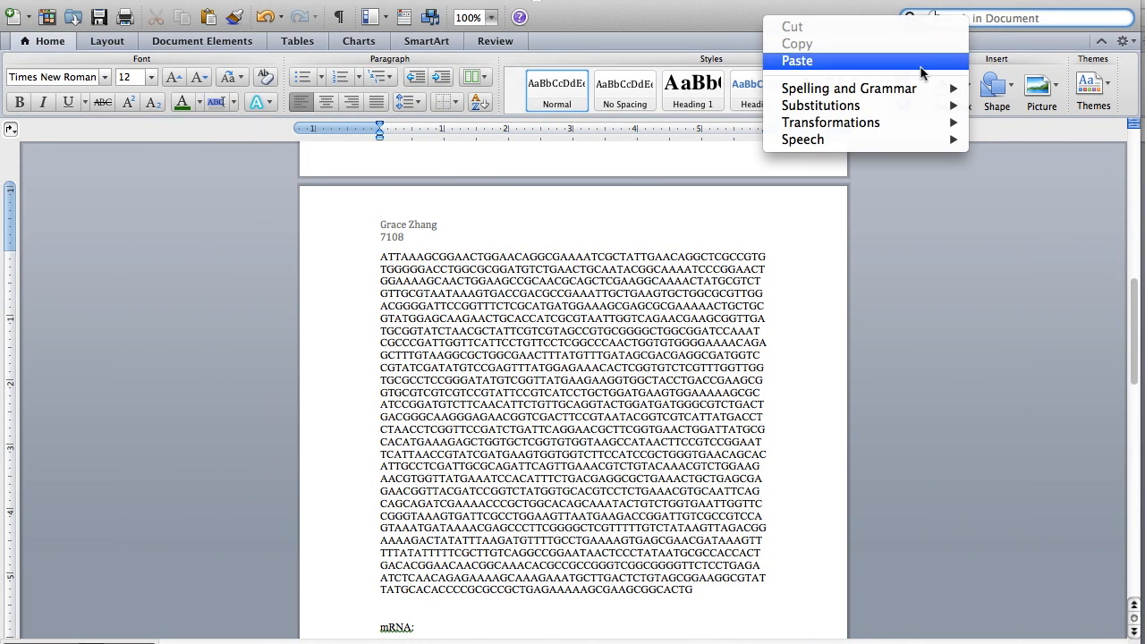
{"action": "left_click", "coordinate": [921, 61]}
{"action": "key", "text": "Return"}
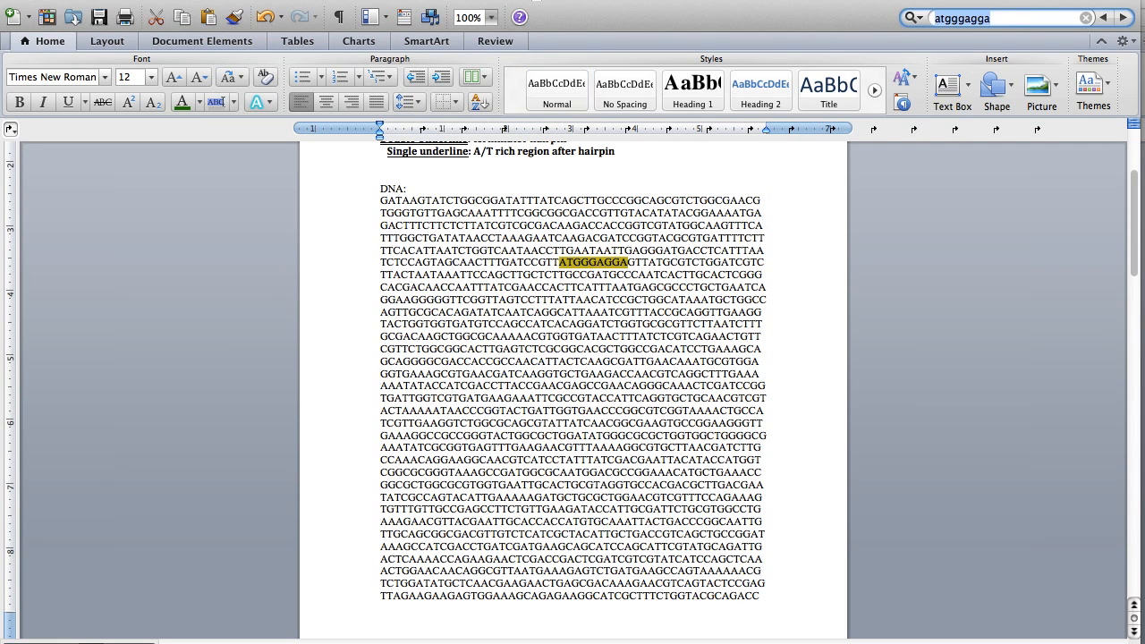
Step: Format the start of the coding region, ATGGGAGGAGTT, in red, bold and underlined
{"action": "left_click", "coordinate": [564, 268]}
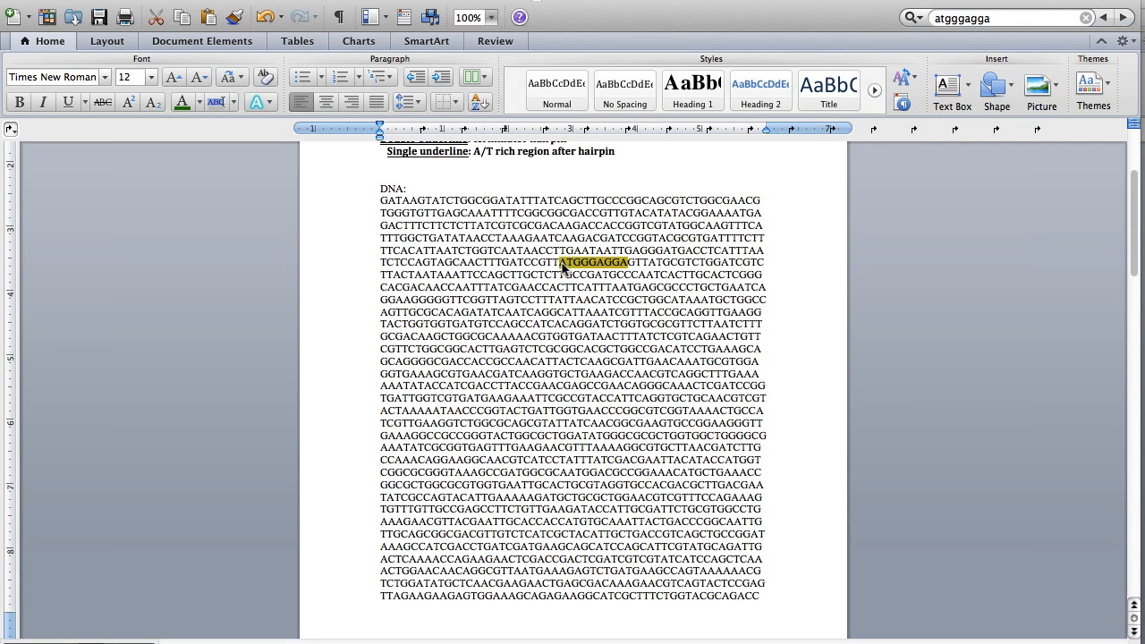
{"action": "left_click_drag", "start_coordinate": [561, 263], "coordinate": [651, 261]}
{"action": "scroll", "coordinate": [291, 232], "scroll_direction": "down", "scroll_amount": 2}
{"action": "scroll", "coordinate": [290, 232], "scroll_direction": "up", "scroll_amount": 6}
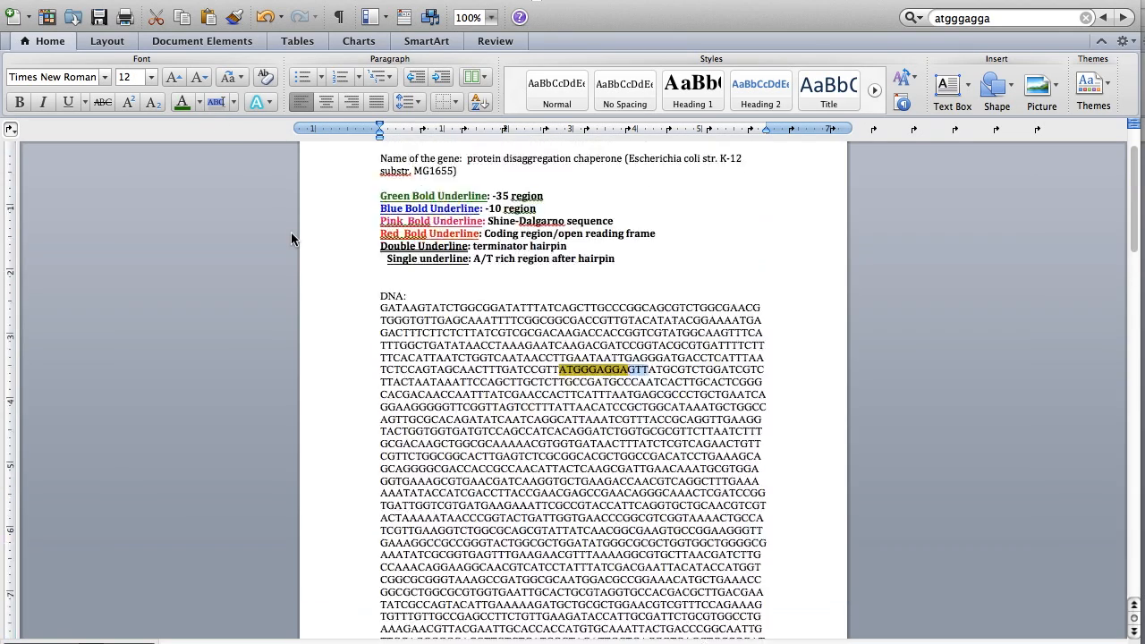
{"action": "left_click", "coordinate": [199, 102]}
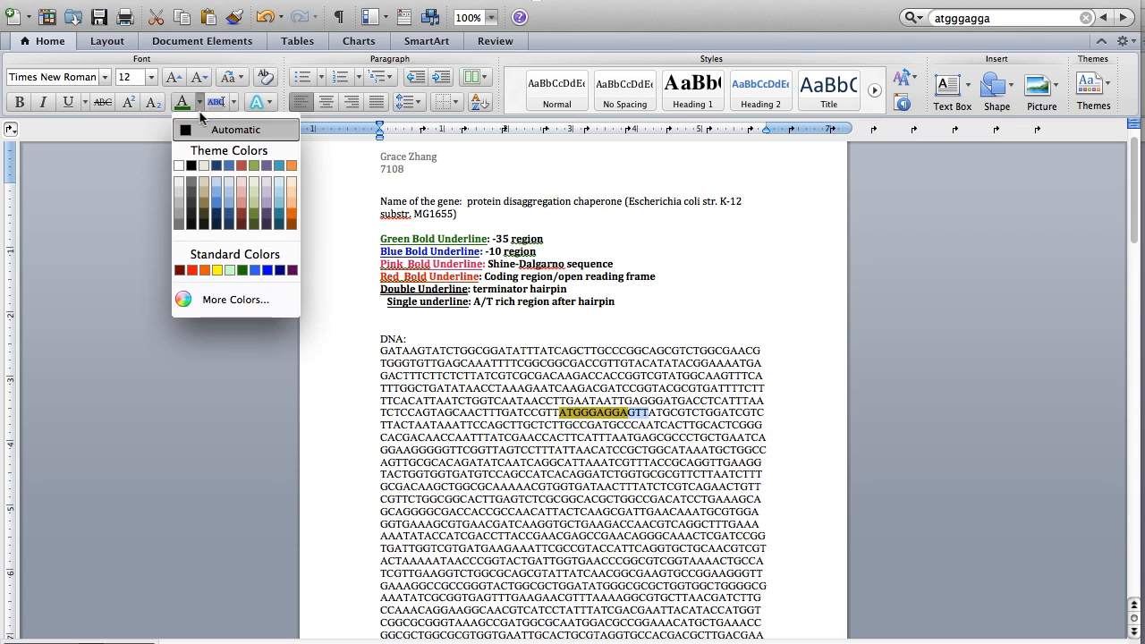
{"action": "left_click", "coordinate": [191, 268]}
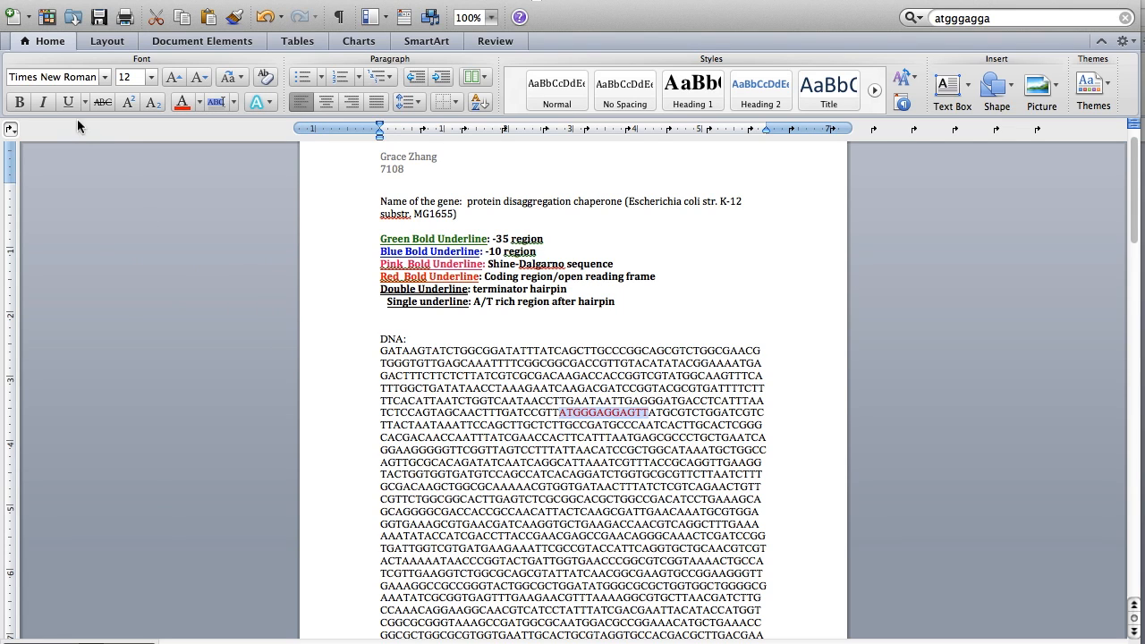
{"action": "left_click", "coordinate": [17, 102]}
{"action": "left_click", "coordinate": [68, 102]}
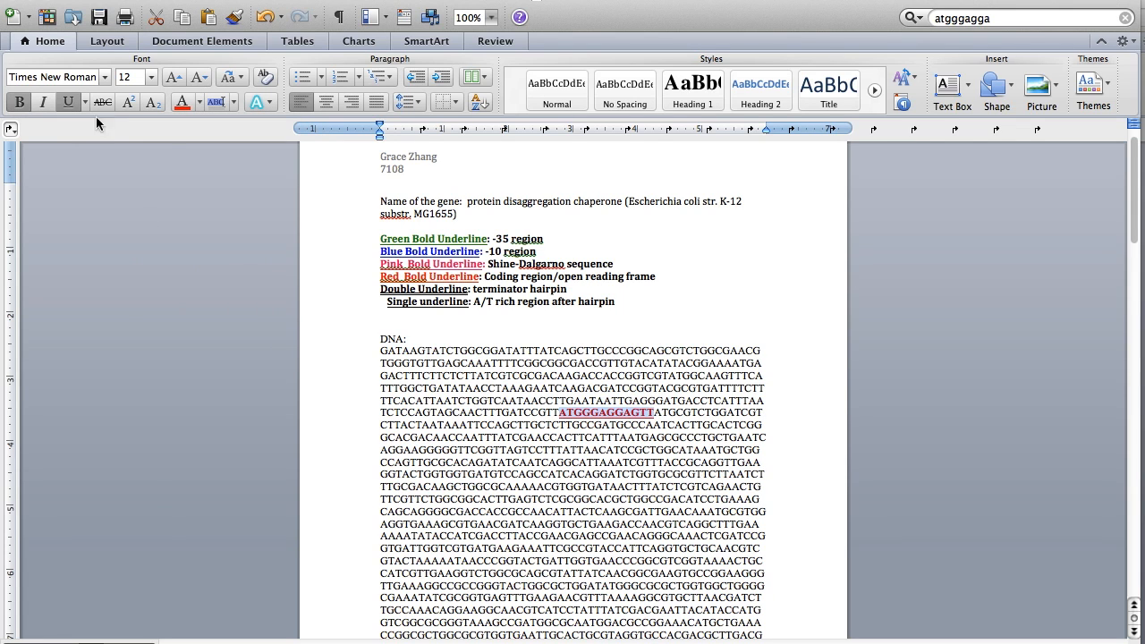
{"action": "left_click", "coordinate": [576, 437]}
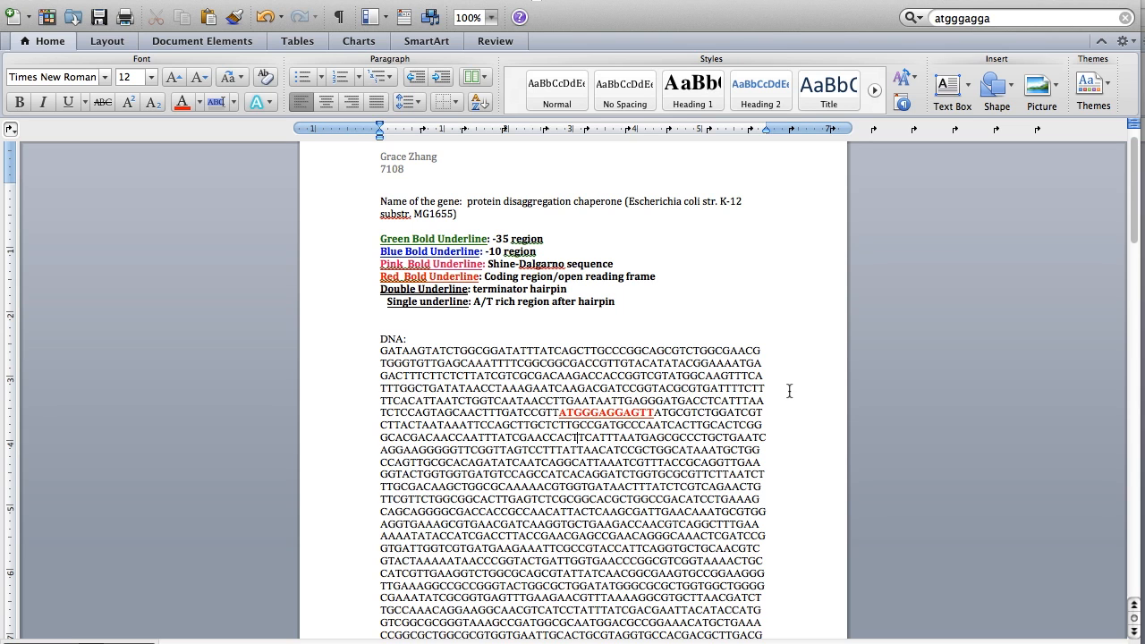
Step: Return to the ExPASy results and copy "ccgtccagtaa", the nucleotides ending at the stop codon of the long open reading frame in 5'3' Frame 1
{"action": "key", "text": "ctrl+Right"}
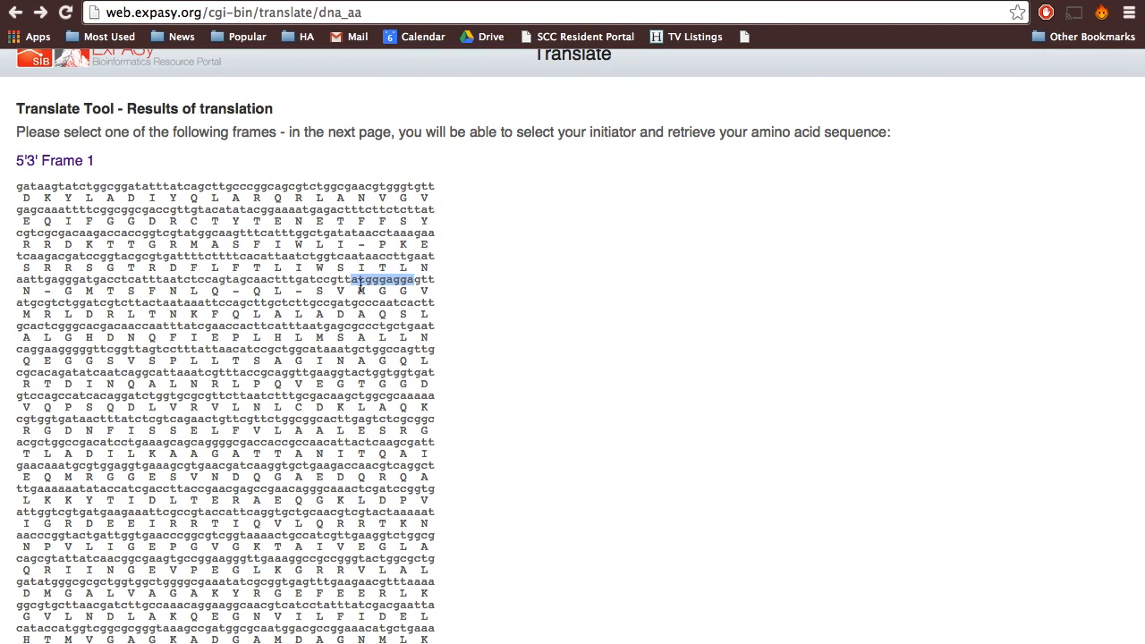
{"action": "left_click", "coordinate": [68, 162]}
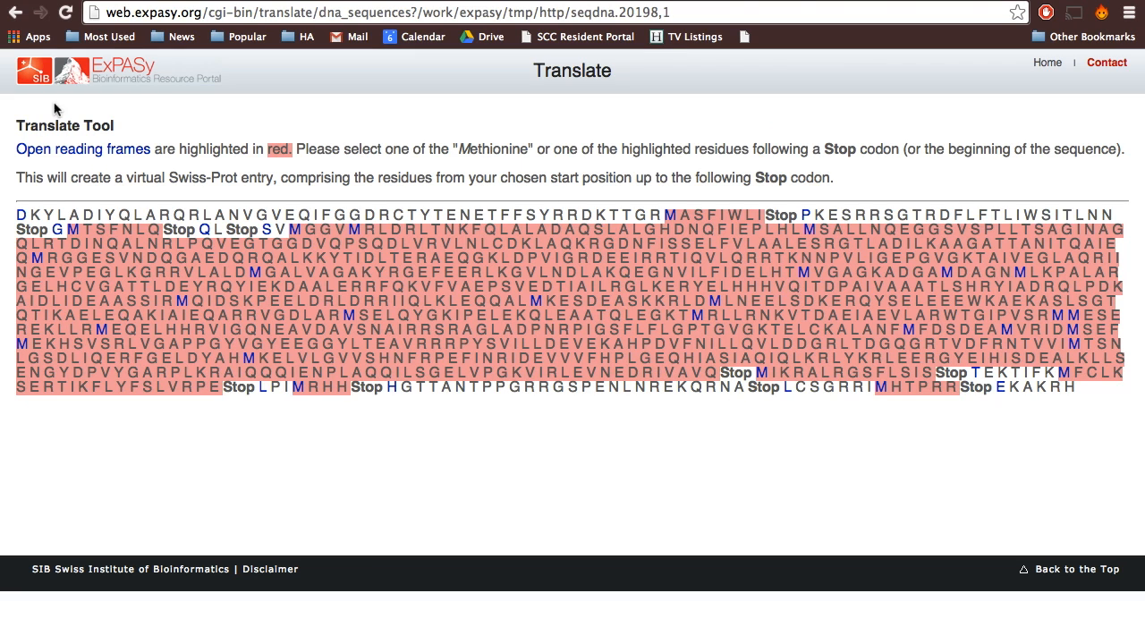
{"action": "left_click", "coordinate": [14, 13]}
{"action": "scroll", "coordinate": [215, 364], "scroll_direction": "down", "scroll_amount": 10}
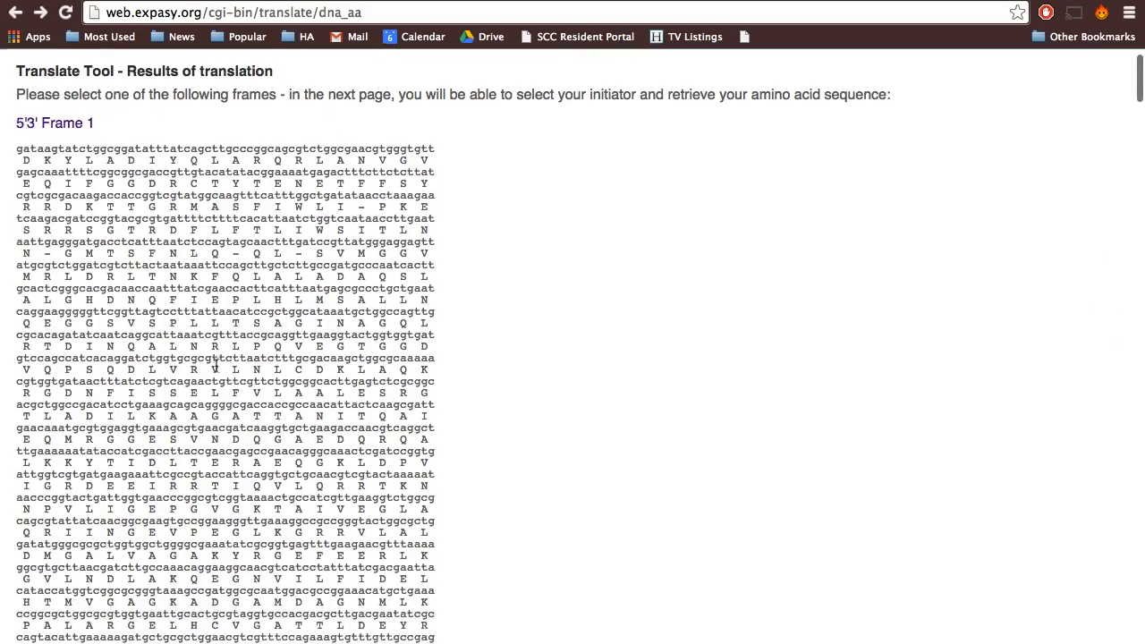
{"action": "scroll", "coordinate": [215, 365], "scroll_direction": "down", "scroll_amount": 7}
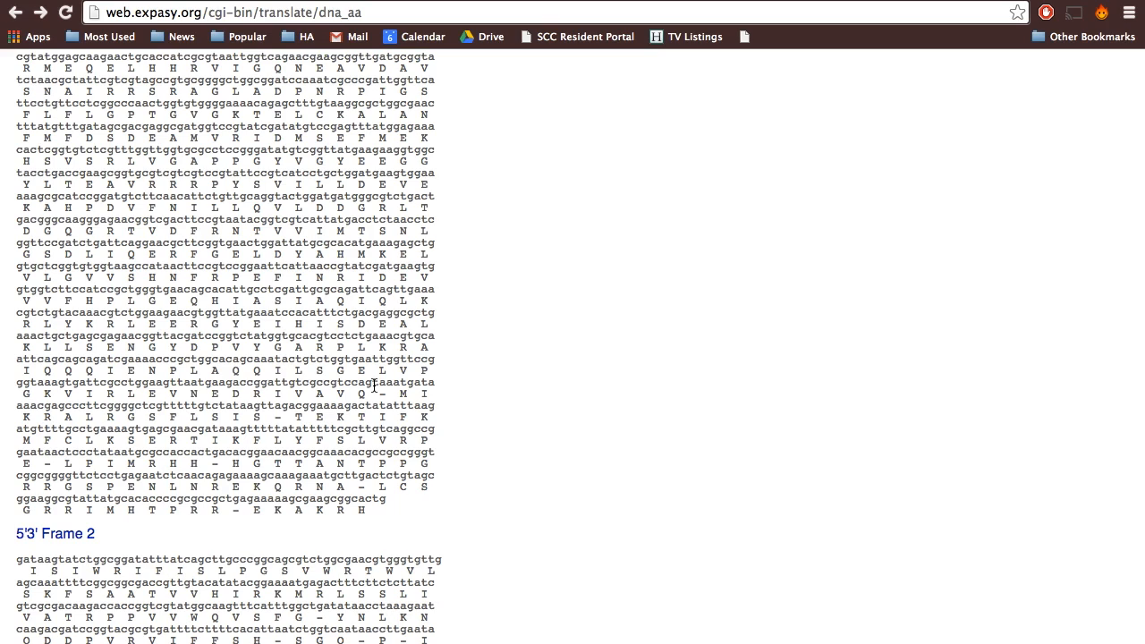
{"action": "left_click_drag", "start_coordinate": [374, 385], "coordinate": [313, 385]}
{"action": "key", "text": "super+c"}
{"action": "left_click", "coordinate": [394, 386]}
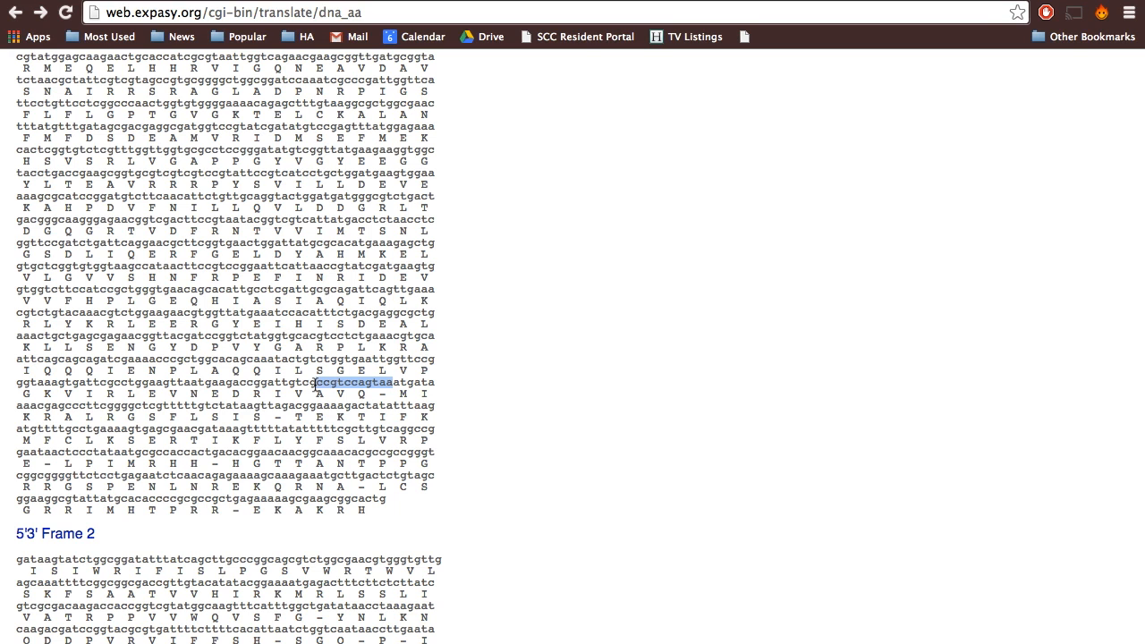
Step: Back in Document1, replace the search term with "ccgtccagtaa" and find it in the DNA sequence
{"action": "key", "text": "ctrl+Left"}
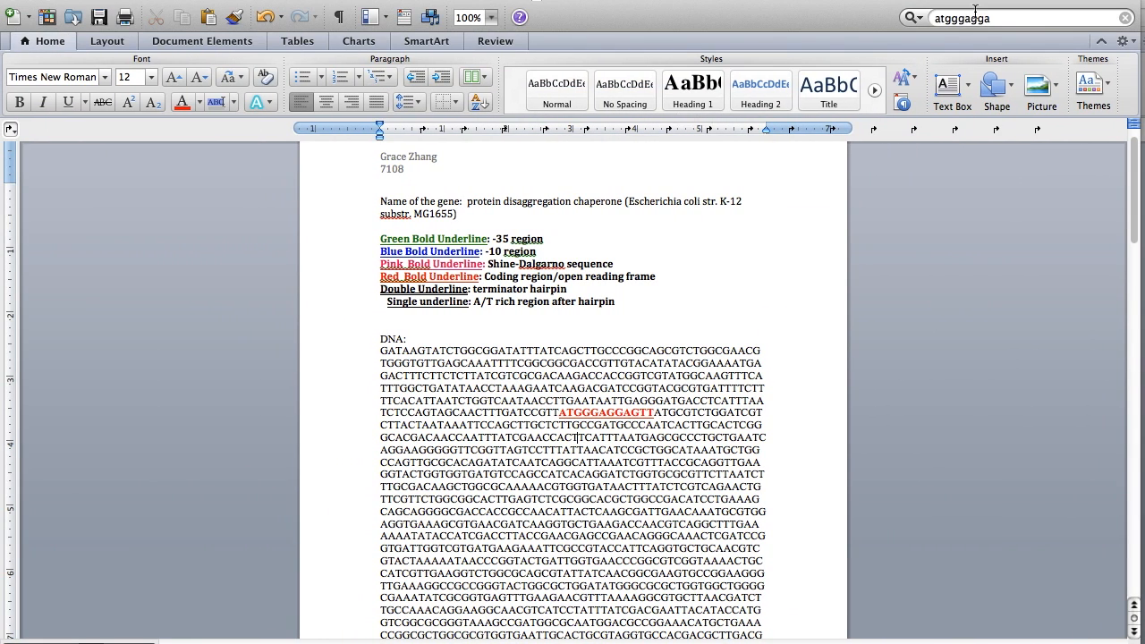
{"action": "double_click", "coordinate": [975, 13]}
{"action": "key", "text": "BackSpace"}
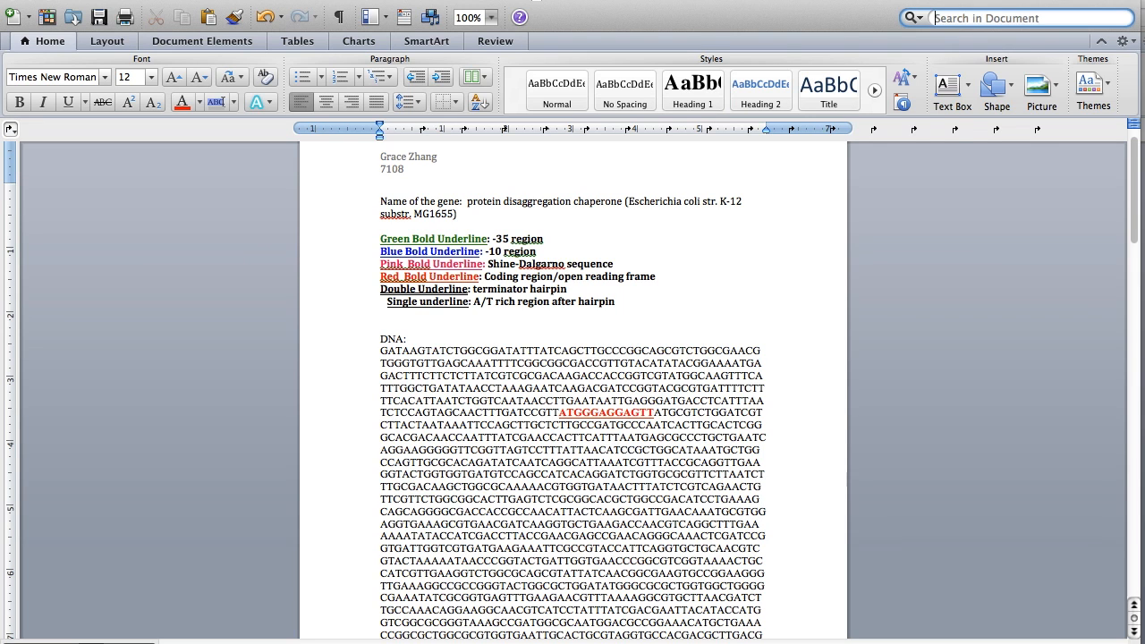
{"action": "right_click", "coordinate": [1037, 17]}
{"action": "left_click", "coordinate": [975, 55]}
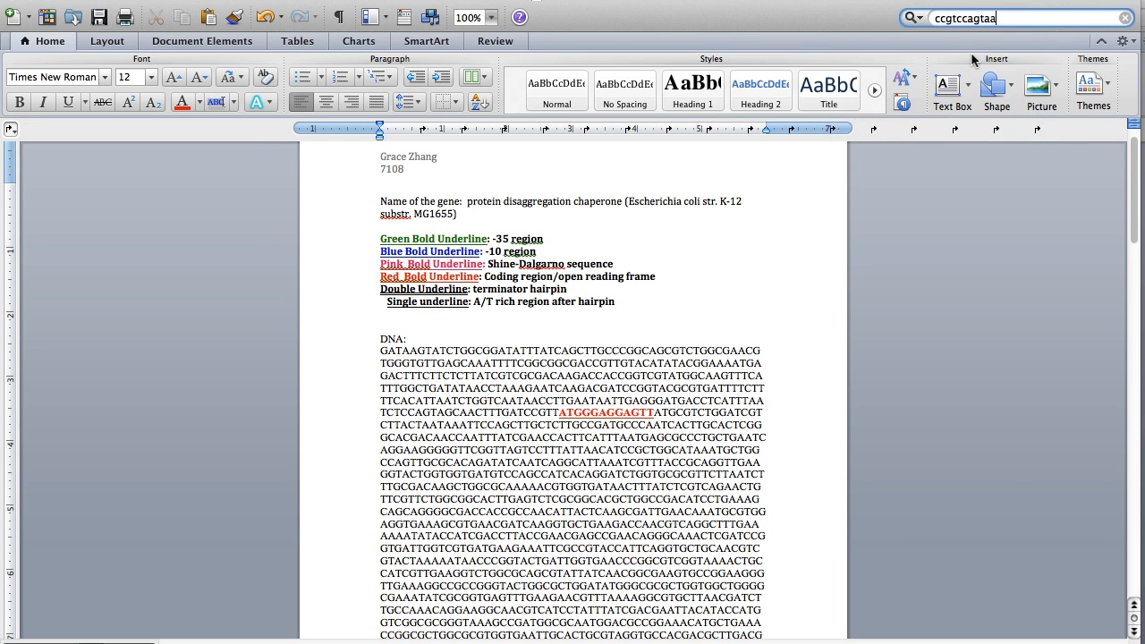
{"action": "key", "text": "Return"}
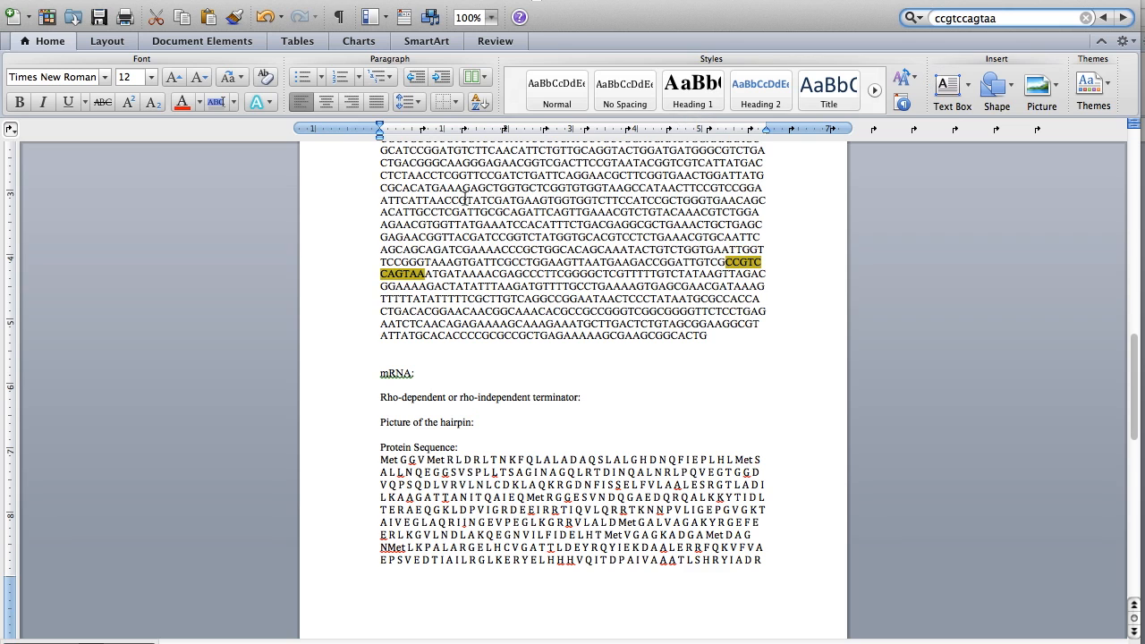
Step: Format the DNA from the line starting GATGCGGTATC through the stop codon in CCGTCCAGTAA in red, bold and underlined
{"action": "left_click", "coordinate": [424, 273]}
{"action": "left_click_drag", "start_coordinate": [424, 274], "coordinate": [363, 232]}
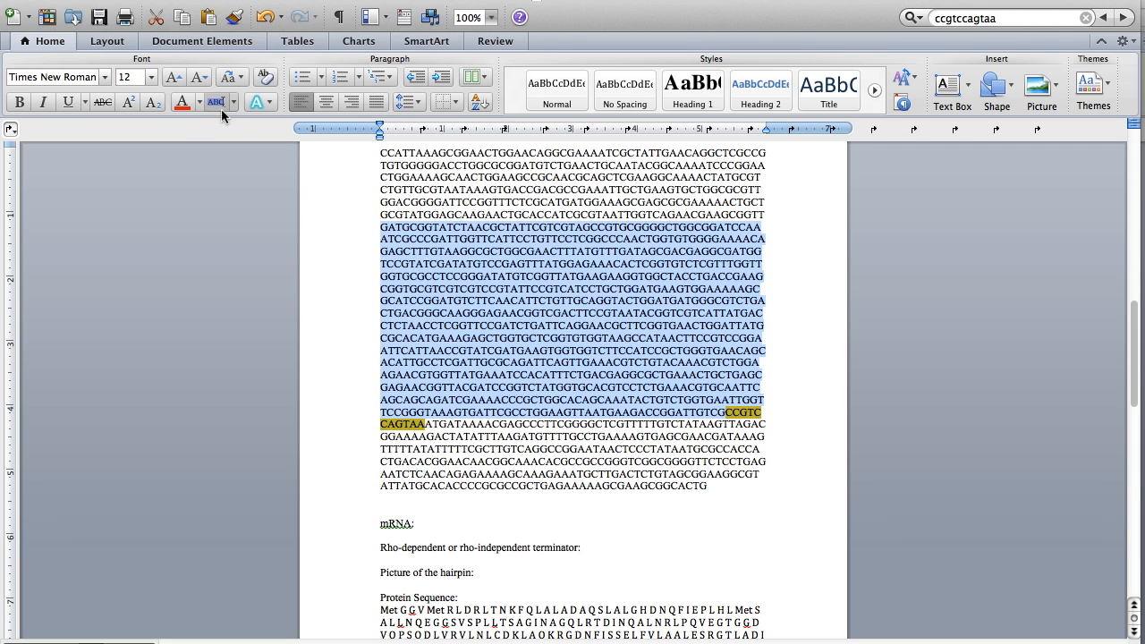
{"action": "left_click", "coordinate": [183, 104]}
{"action": "left_click", "coordinate": [67, 101]}
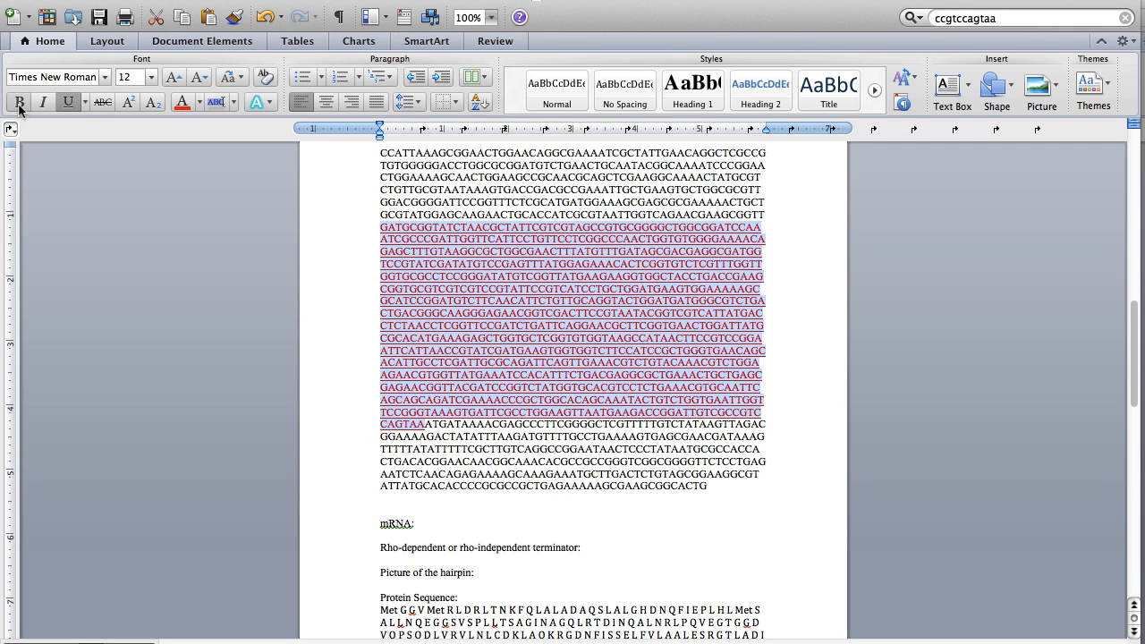
{"action": "left_click", "coordinate": [19, 101]}
Step: Make the remaining black DNA above it on the second page, from CCATTAAAGCGG to GAAGCGGTT, red, bold and underlined
{"action": "scroll", "coordinate": [418, 246], "scroll_direction": "up", "scroll_amount": 3}
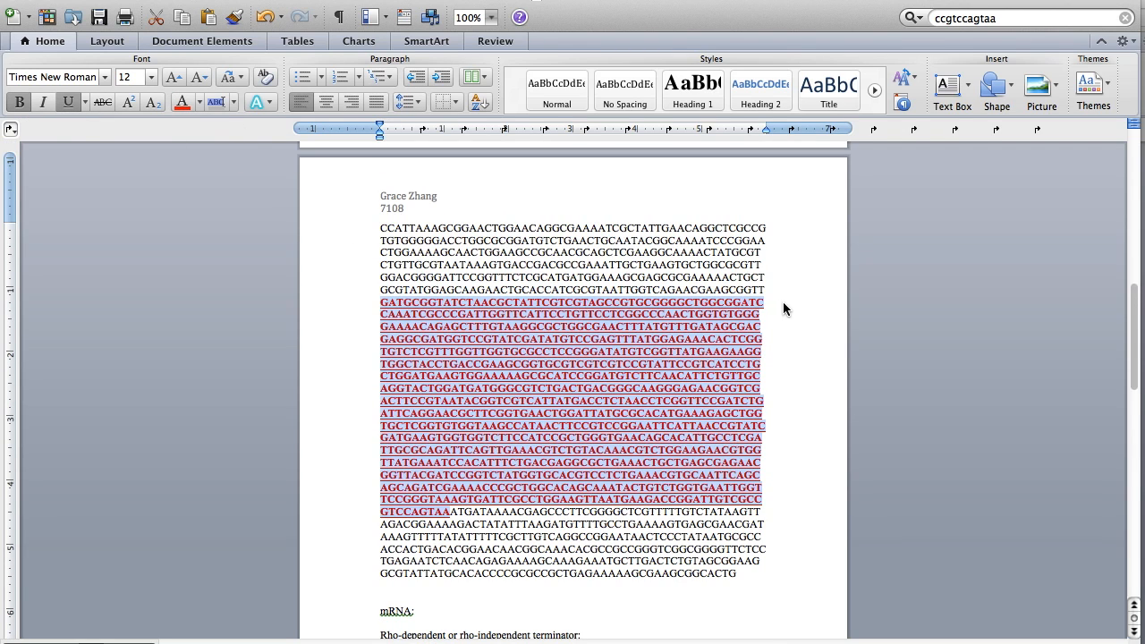
{"action": "left_click_drag", "start_coordinate": [775, 291], "coordinate": [367, 176]}
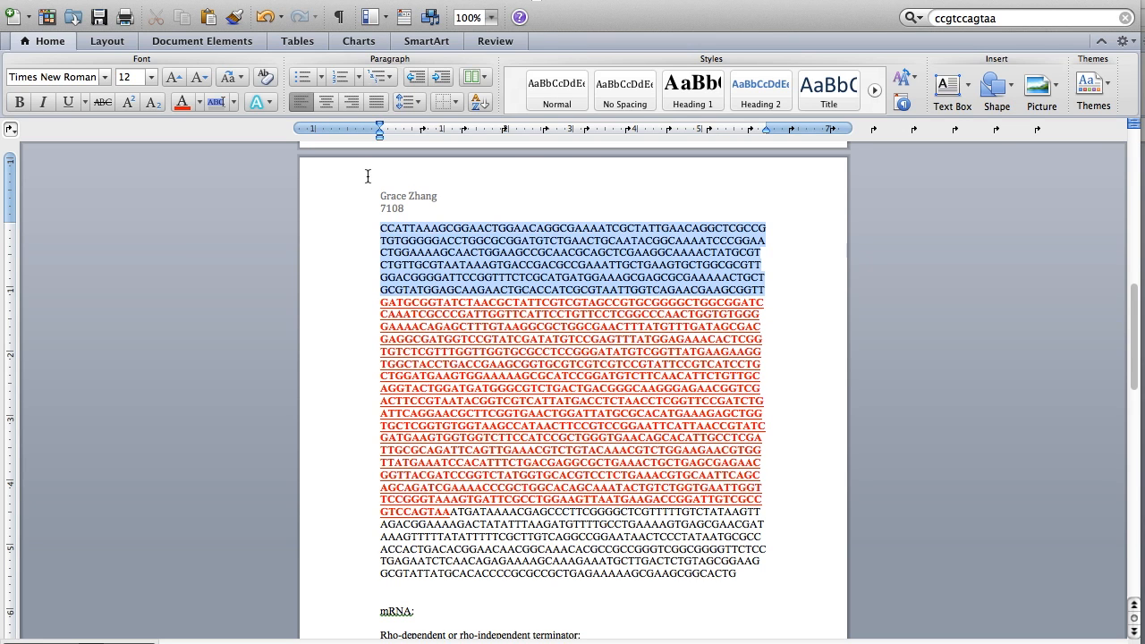
{"action": "left_click", "coordinate": [181, 101]}
{"action": "left_click", "coordinate": [67, 101]}
{"action": "left_click", "coordinate": [19, 102]}
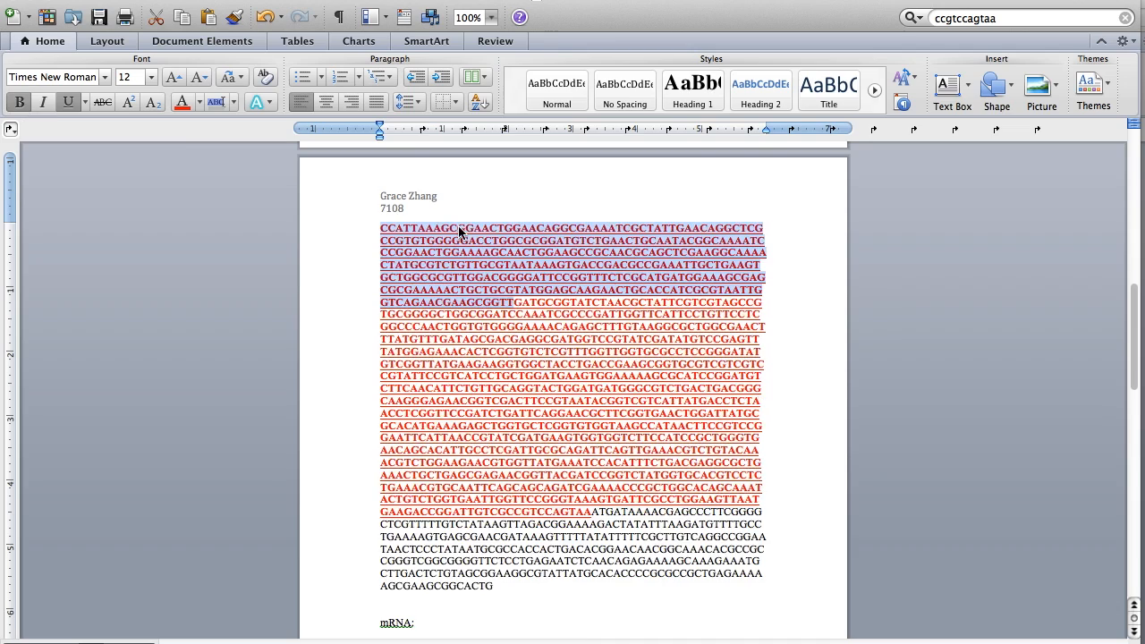
Step: Format the first page's DNA from AGCAGGGGCGACC through its last line, ending GGTACGCAGA, in red, bold and underlined
{"action": "scroll", "coordinate": [458, 226], "scroll_direction": "up", "scroll_amount": 8}
{"action": "scroll", "coordinate": [459, 226], "scroll_direction": "up", "scroll_amount": 1}
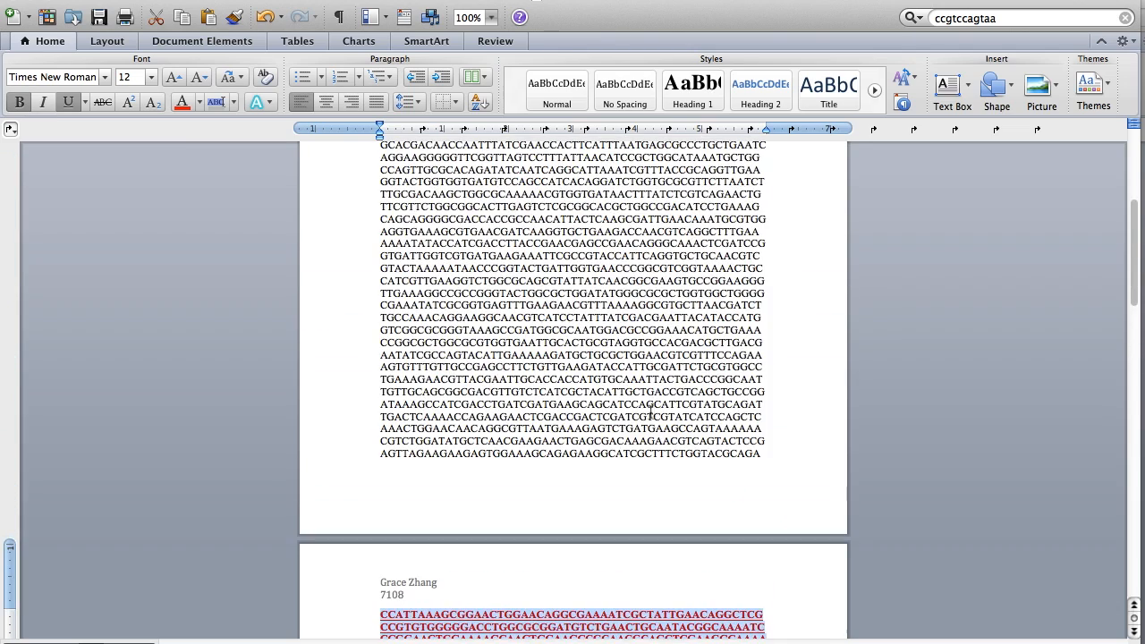
{"action": "left_click", "coordinate": [760, 454]}
{"action": "left_click_drag", "start_coordinate": [760, 453], "coordinate": [388, 215]}
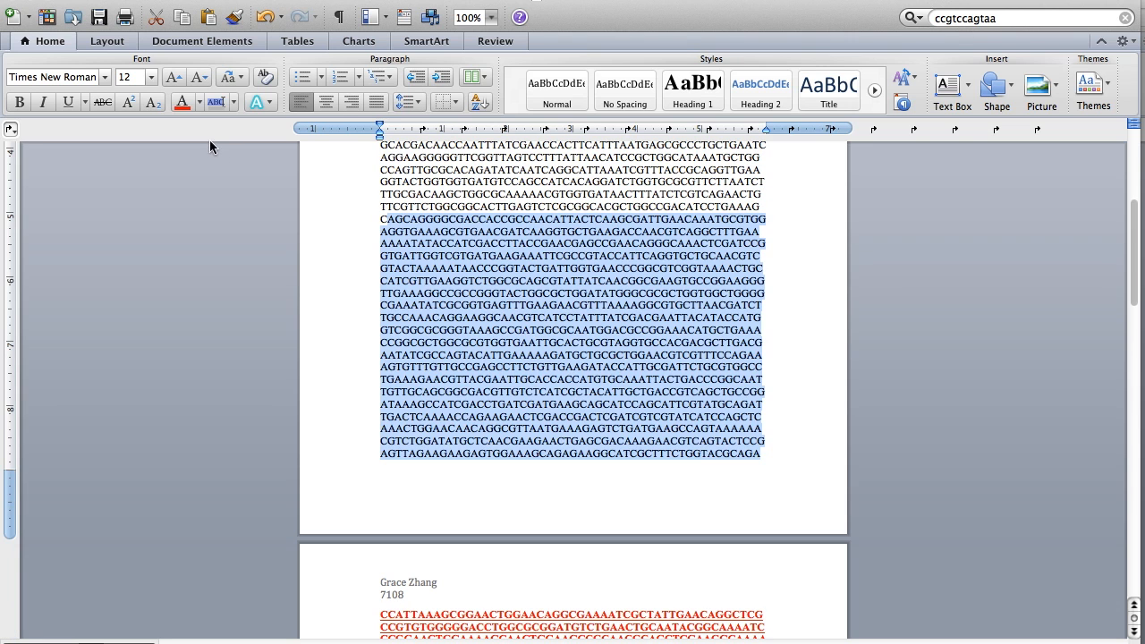
{"action": "left_click", "coordinate": [179, 102]}
{"action": "left_click", "coordinate": [19, 101]}
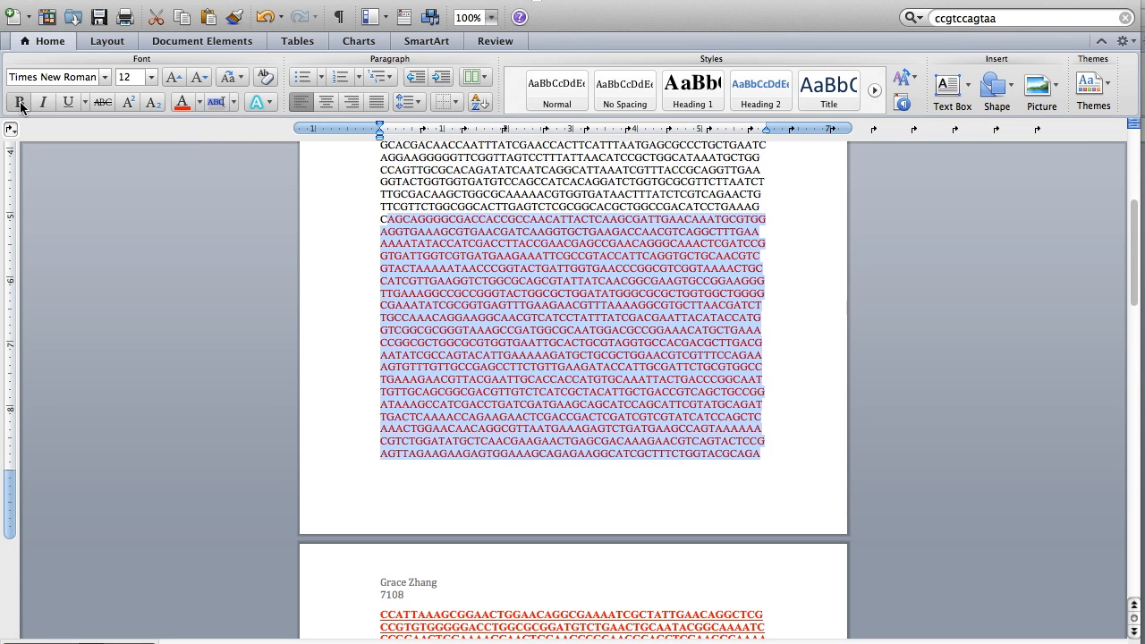
{"action": "left_click", "coordinate": [67, 101]}
{"action": "right_click", "coordinate": [424, 281]}
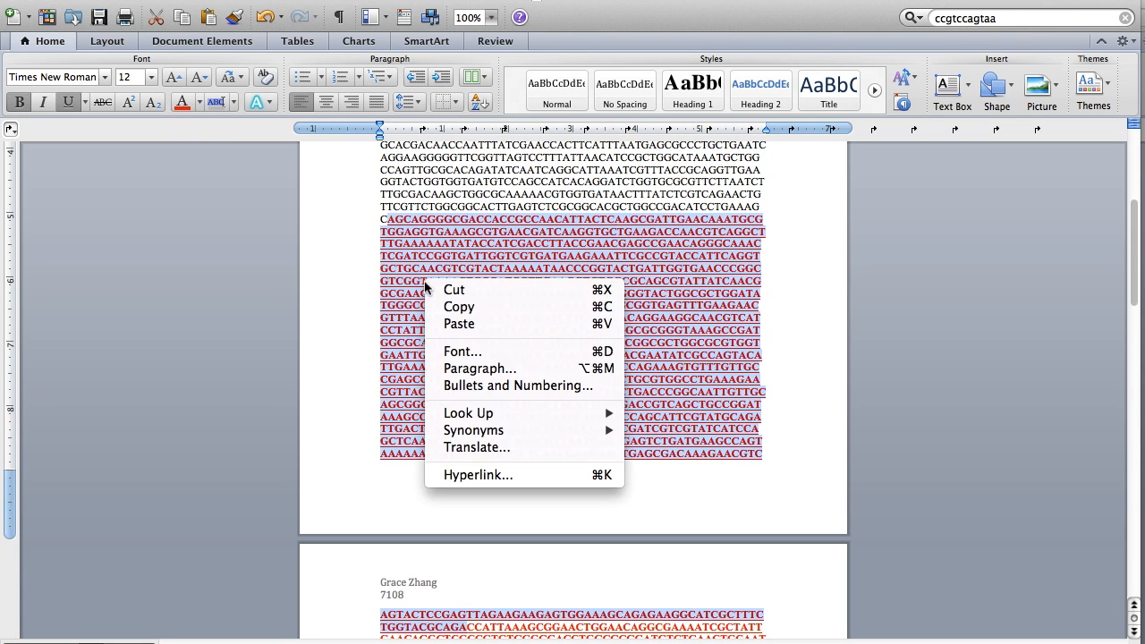
{"action": "left_click", "coordinate": [390, 225]}
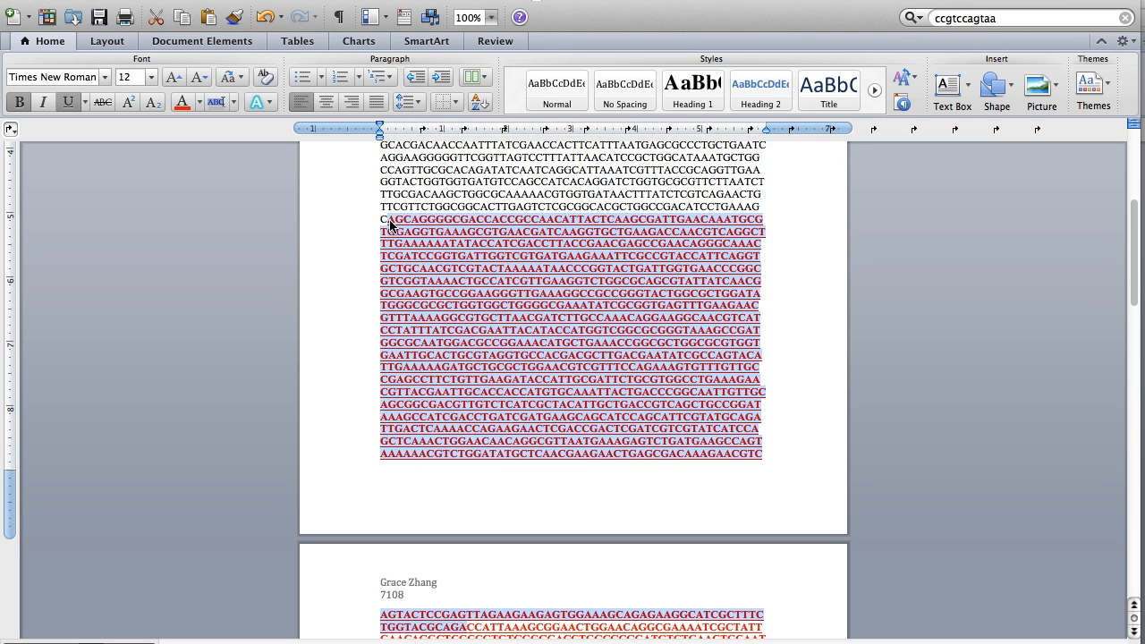
Step: Format the remaining coding DNA between ATGGGAGGAGTT and AGCAGGGGCGACC in red, bold and underlined, and look over the whole marked region
{"action": "left_click", "coordinate": [382, 220]}
{"action": "left_click_drag", "start_coordinate": [386, 220], "coordinate": [651, 327]}
{"action": "left_click", "coordinate": [185, 105]}
{"action": "left_click", "coordinate": [76, 103]}
{"action": "left_click", "coordinate": [18, 101]}
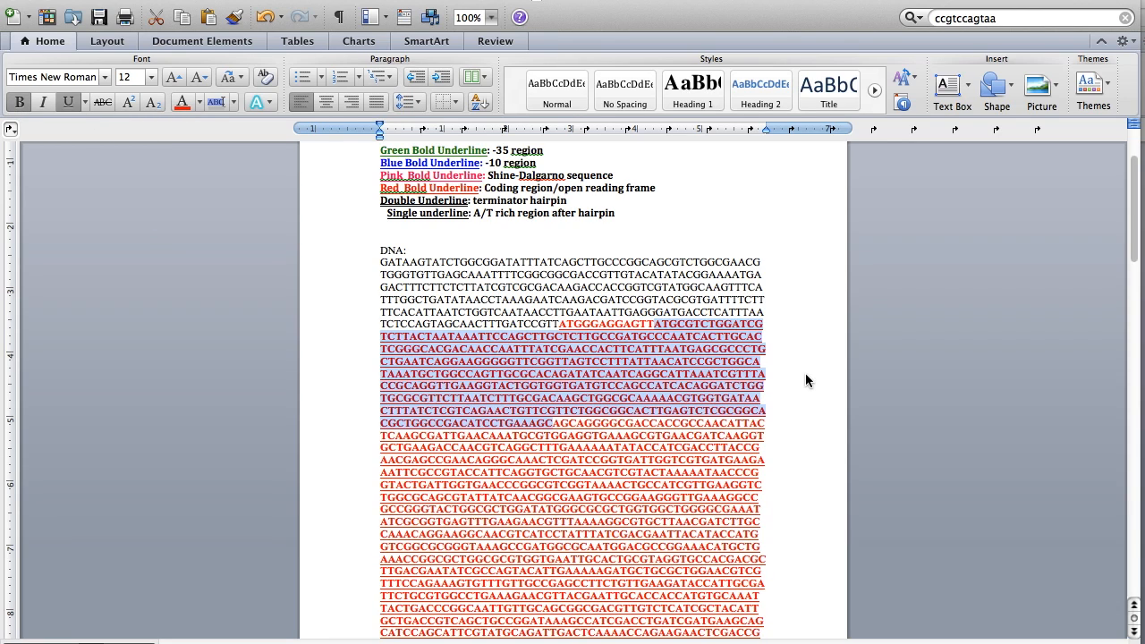
{"action": "left_click", "coordinate": [805, 373]}
{"action": "scroll", "coordinate": [805, 373], "scroll_direction": "down", "scroll_amount": 15}
{"action": "scroll", "coordinate": [806, 375], "scroll_direction": "up", "scroll_amount": 5}
{"action": "scroll", "coordinate": [806, 375], "scroll_direction": "up", "scroll_amount": 10}
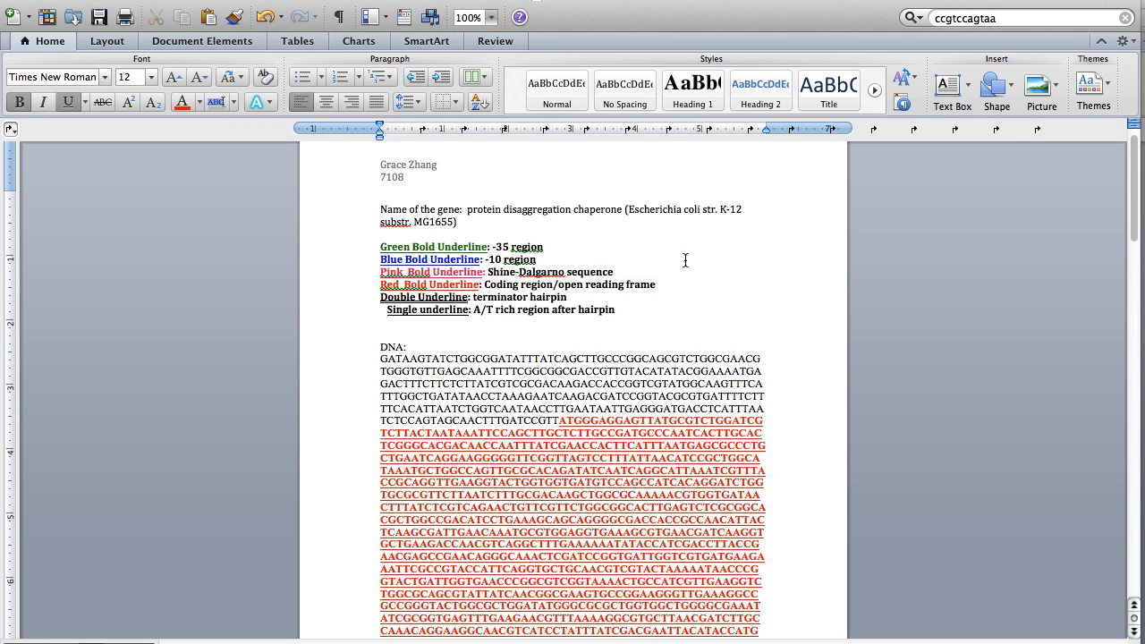
Step: Copy the graphical ORF webpage link from the Bacterial Gene Annotation document and open it in a new browser tab
{"action": "left_click", "coordinate": [487, 0]}
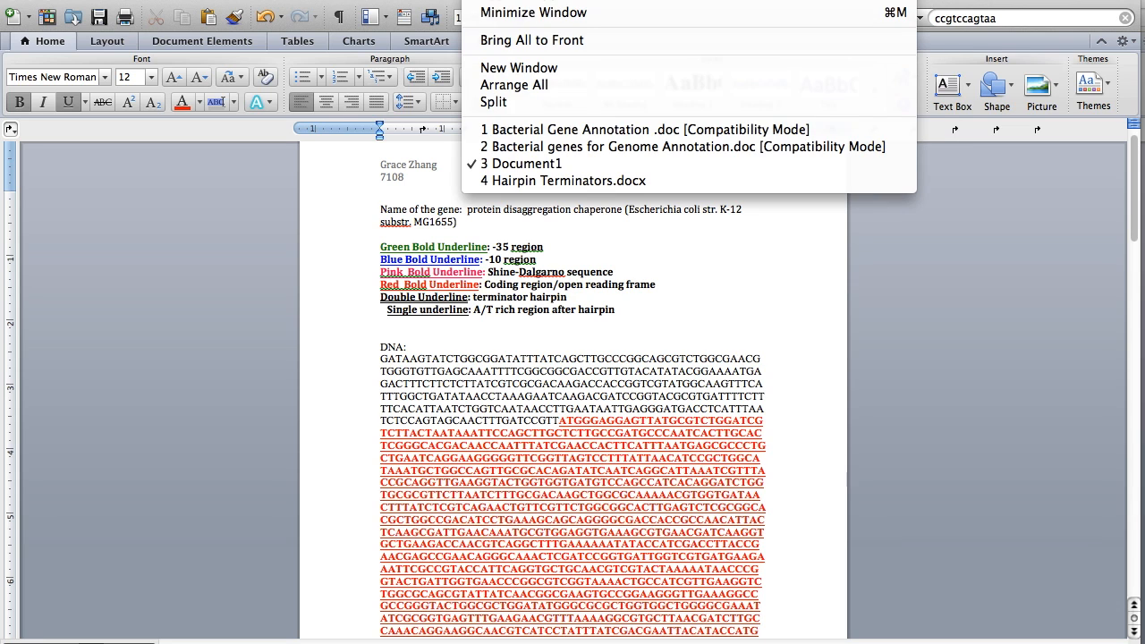
{"action": "left_click", "coordinate": [547, 132]}
{"action": "scroll", "coordinate": [486, 454], "scroll_direction": "down", "scroll_amount": 8}
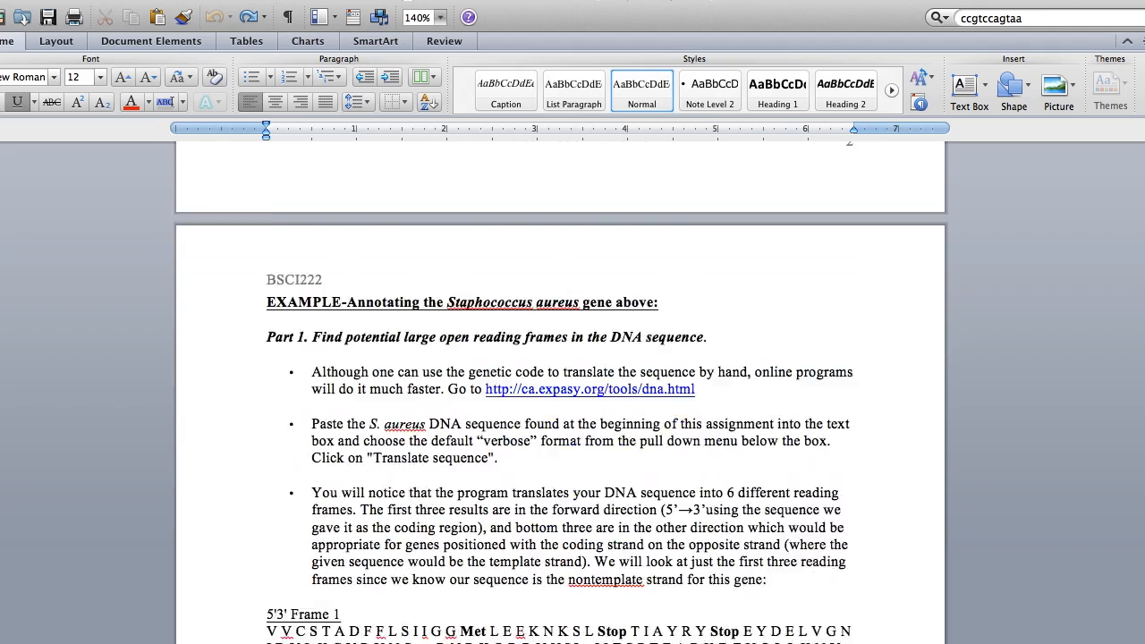
{"action": "scroll", "coordinate": [485, 454], "scroll_direction": "down", "scroll_amount": 15}
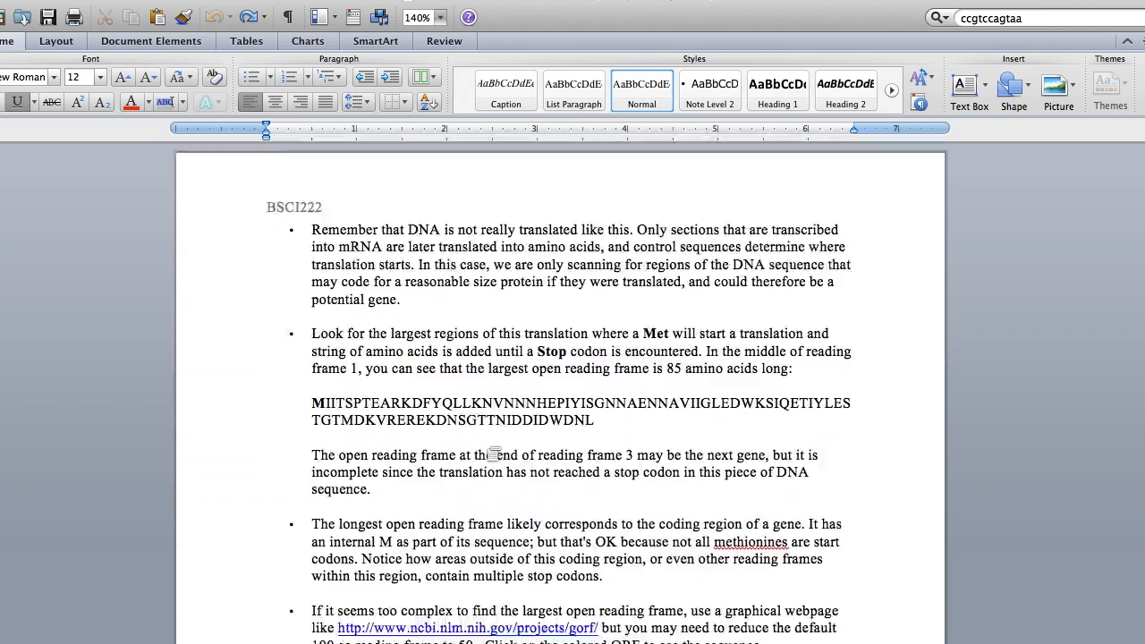
{"action": "left_click_drag", "start_coordinate": [599, 445], "coordinate": [345, 447]}
{"action": "key", "text": "super+c"}
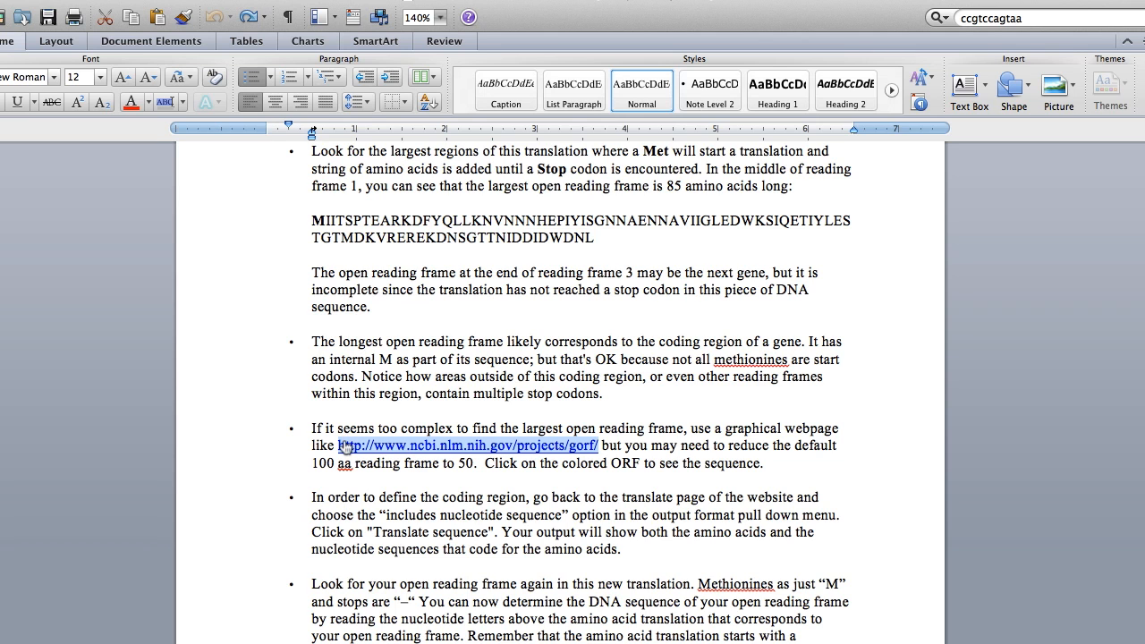
{"action": "key", "text": "ctrl+Right"}
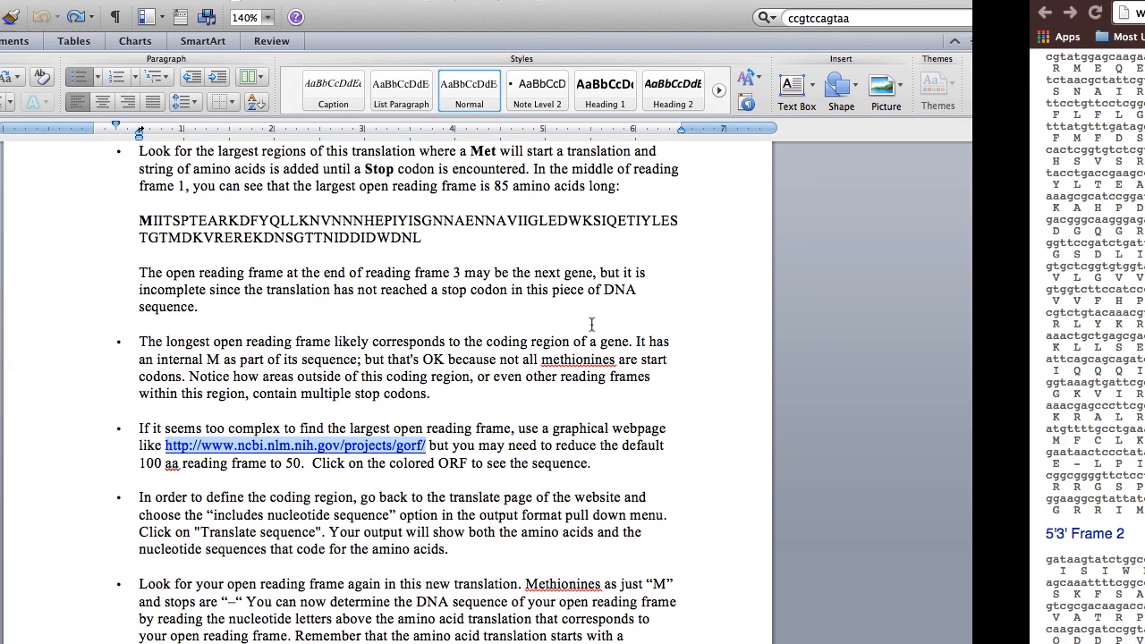
{"action": "key", "text": "super+t"}
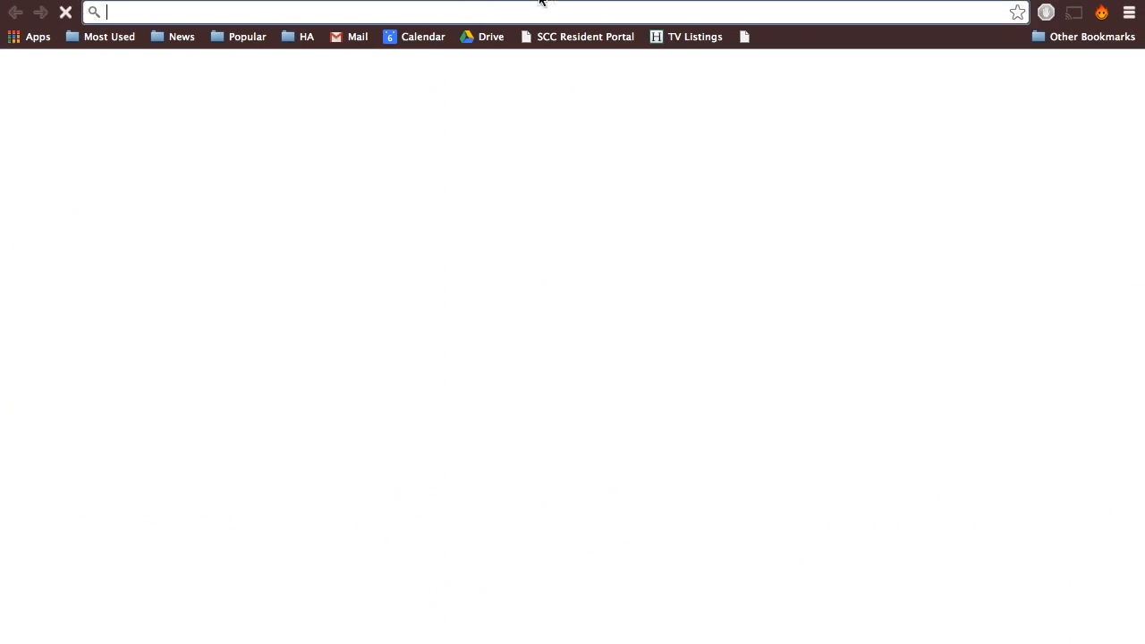
{"action": "key", "text": "super+v"}
{"action": "key", "text": "Return"}
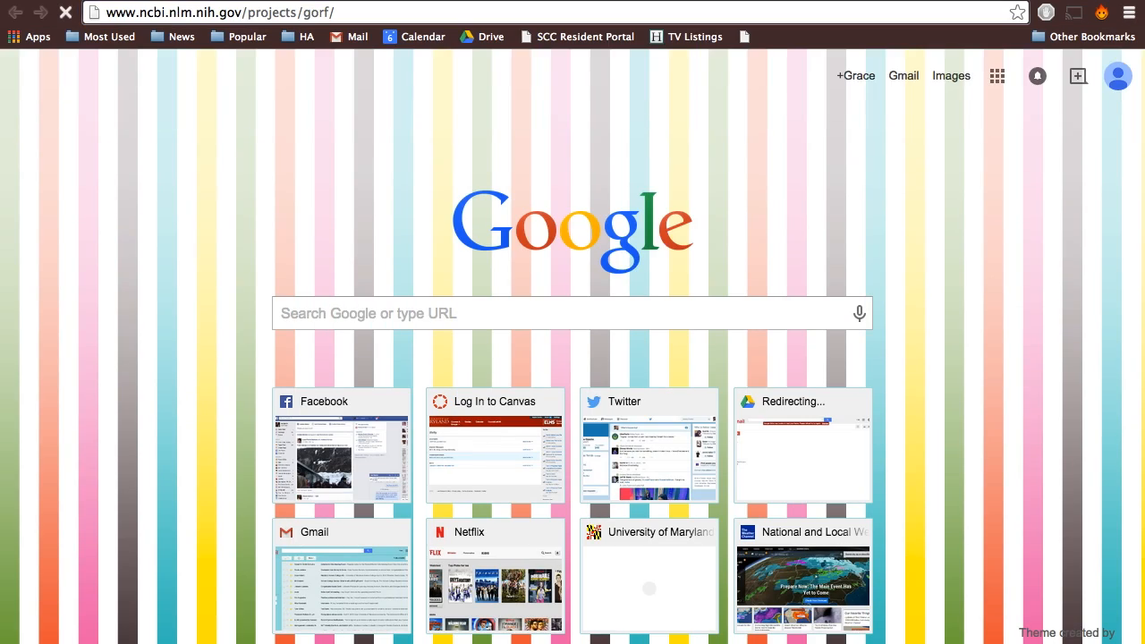
Step: Copy the entire DNA sequence from Document1 into ORF Finder's FASTA sequence box and run the ORF search
{"action": "key", "text": "ctrl+Left"}
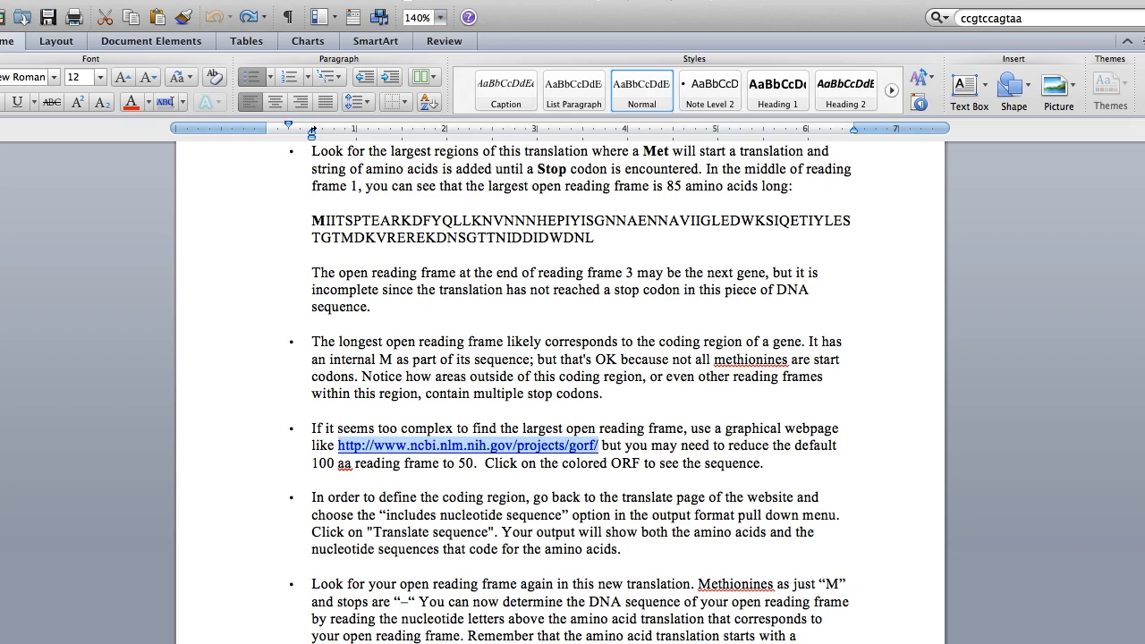
{"action": "left_click", "coordinate": [483, 0]}
{"action": "left_click", "coordinate": [511, 167]}
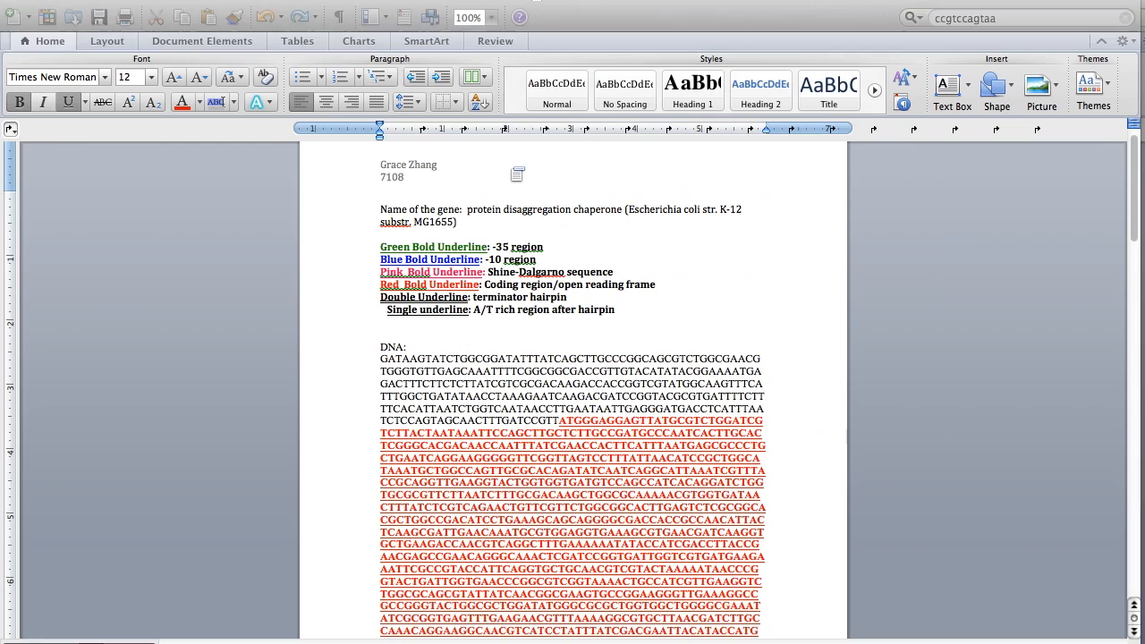
{"action": "left_click_drag", "start_coordinate": [379, 361], "coordinate": [735, 192]}
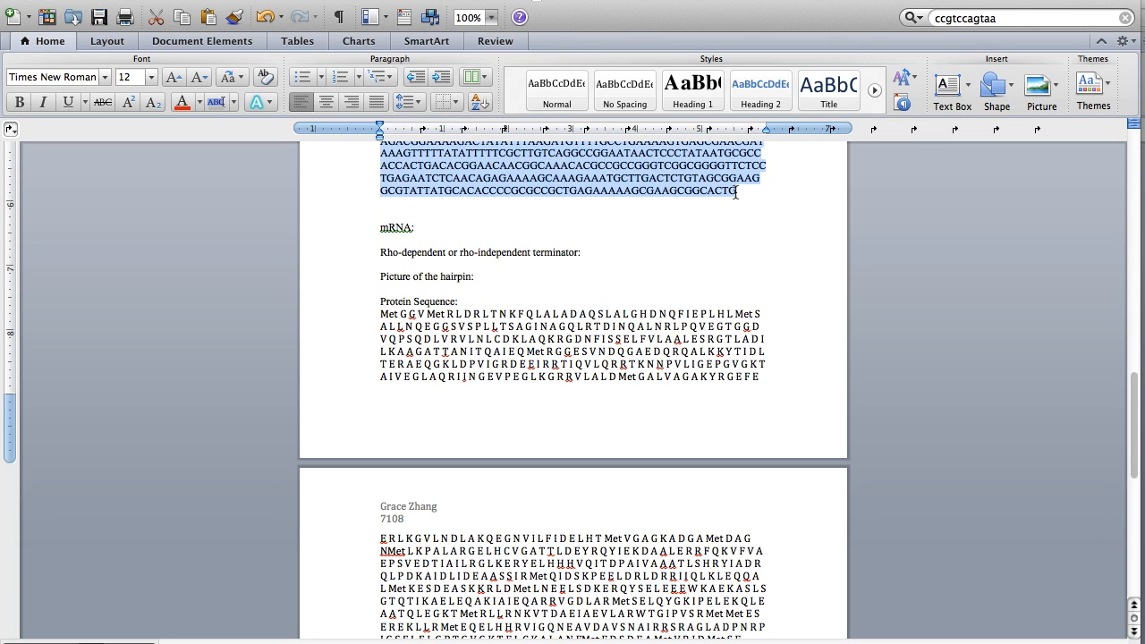
{"action": "key", "text": "ctrl+Left"}
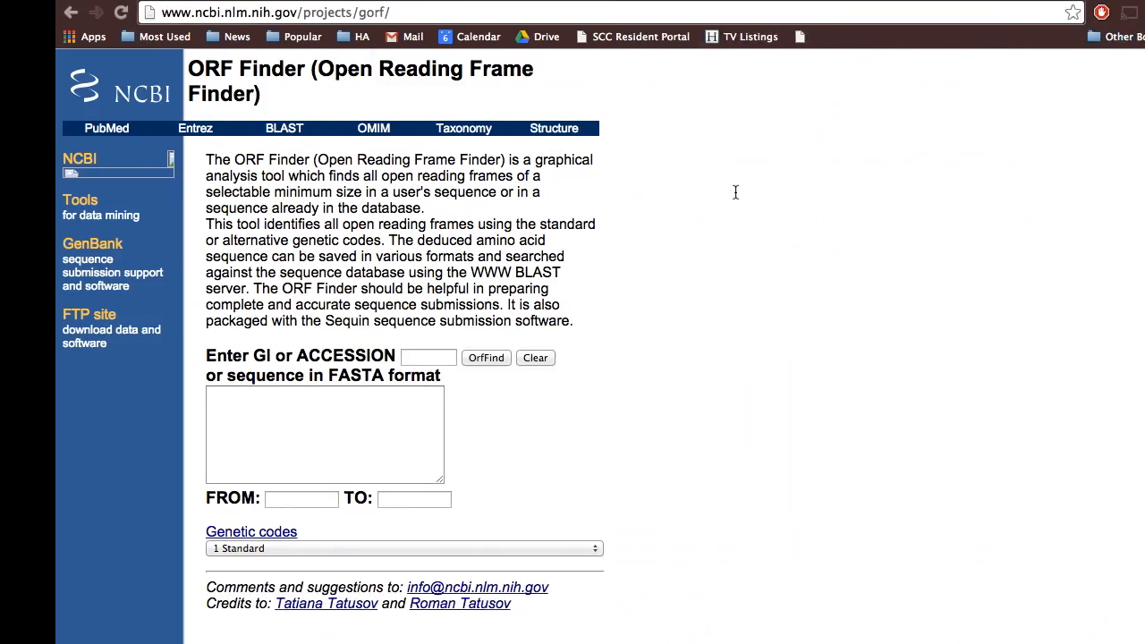
{"action": "left_click", "coordinate": [290, 455]}
{"action": "type", "text": "ACTATATTTAAGATGTTTTGCCTGAAAAGTGAGCGAACGATAAAGTTTTTATATTTTTCGCTTGTCAGGCCGGAATAACTCCCTATAATGCGCCACCACTGACACGGAACAACGGCAAACACGCCGCCGGGTCGGCGGGGTTCTCCTGAGAATCTCAACAGAGAAAAGCAAAGAAATGCTTGACTCTGTAGCGGAAGGCGTATTATGCACACCCCGCGCCGCTGAGAAAAAGCGAAGCGGCACTG"}
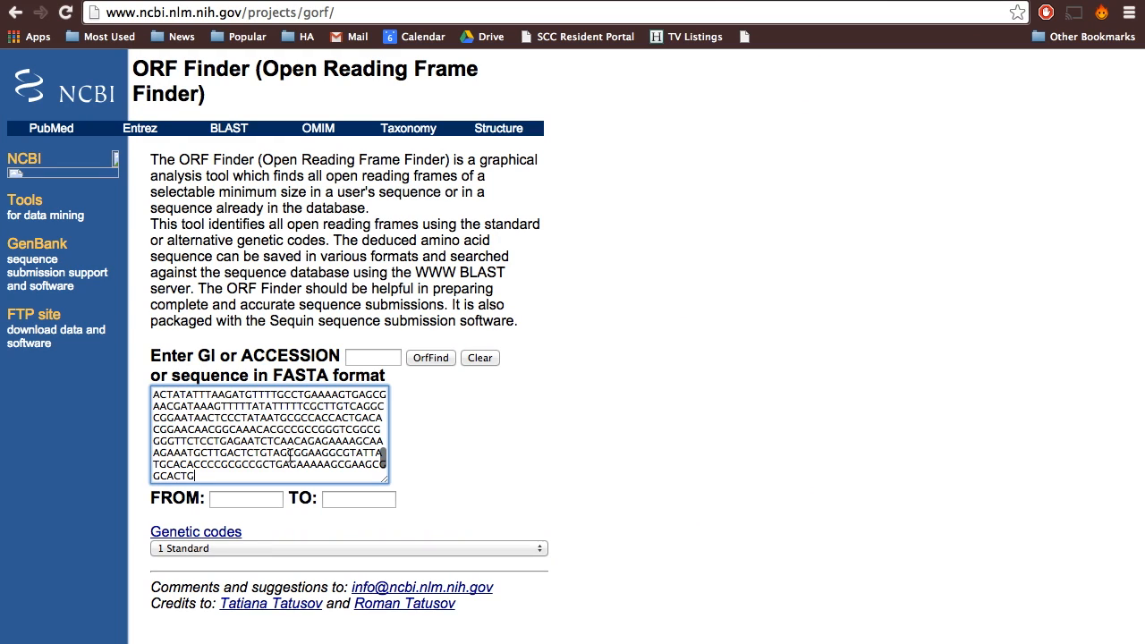
{"action": "left_click", "coordinate": [431, 358]}
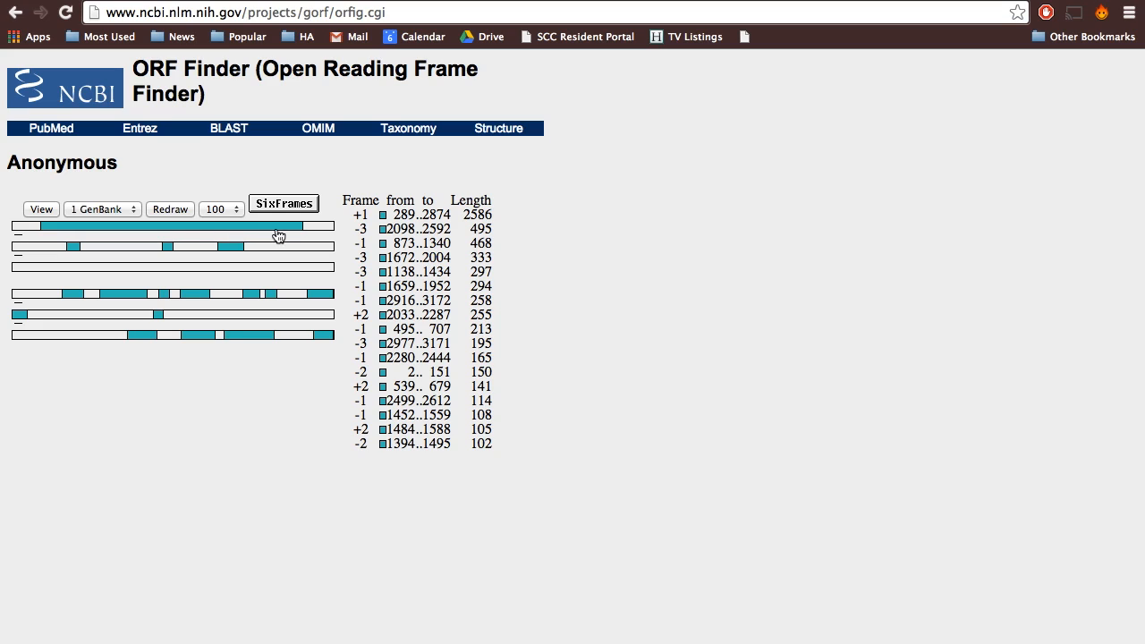
Step: Redraw the open reading frame map at minimum length 300, compare it with 50, and redraw it at 300
{"action": "left_click", "coordinate": [216, 213]}
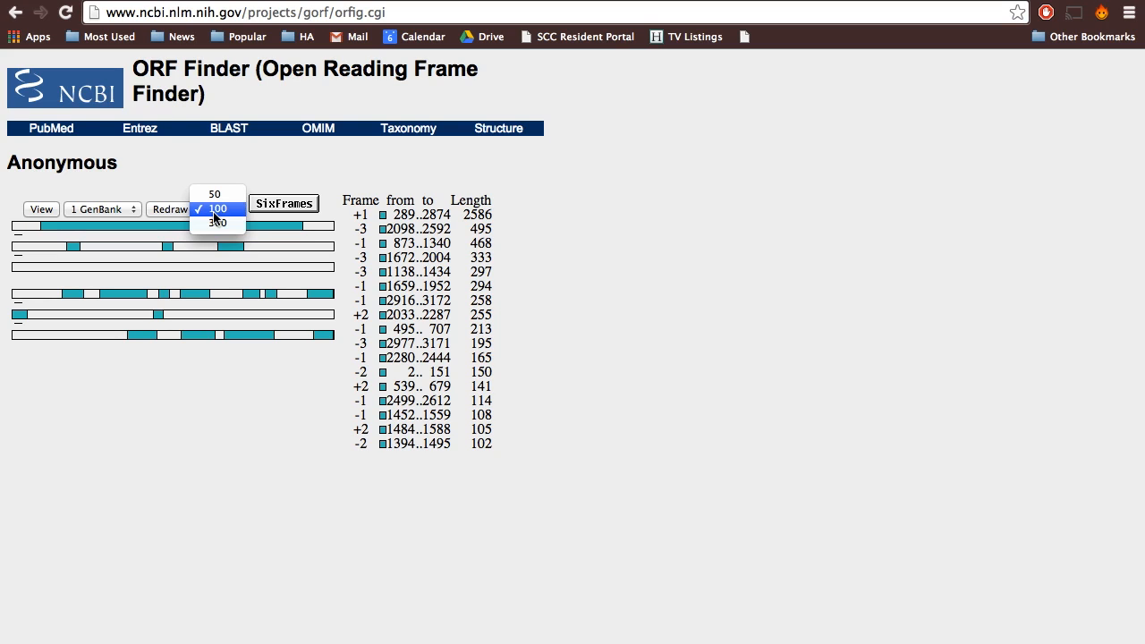
{"action": "left_click", "coordinate": [178, 213]}
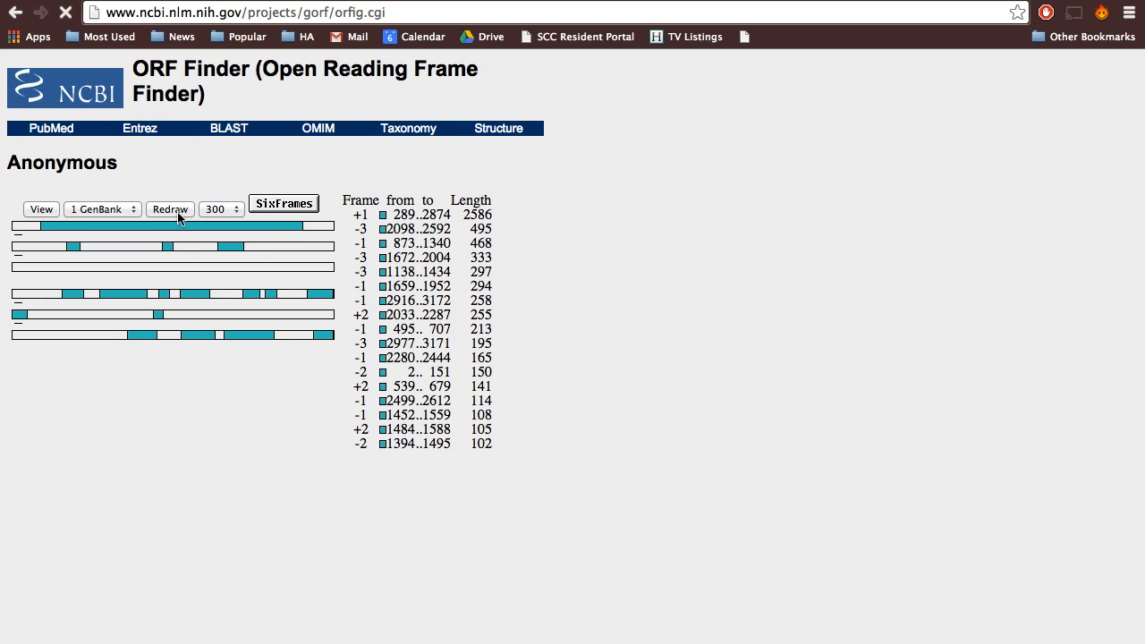
{"action": "left_click", "coordinate": [225, 209]}
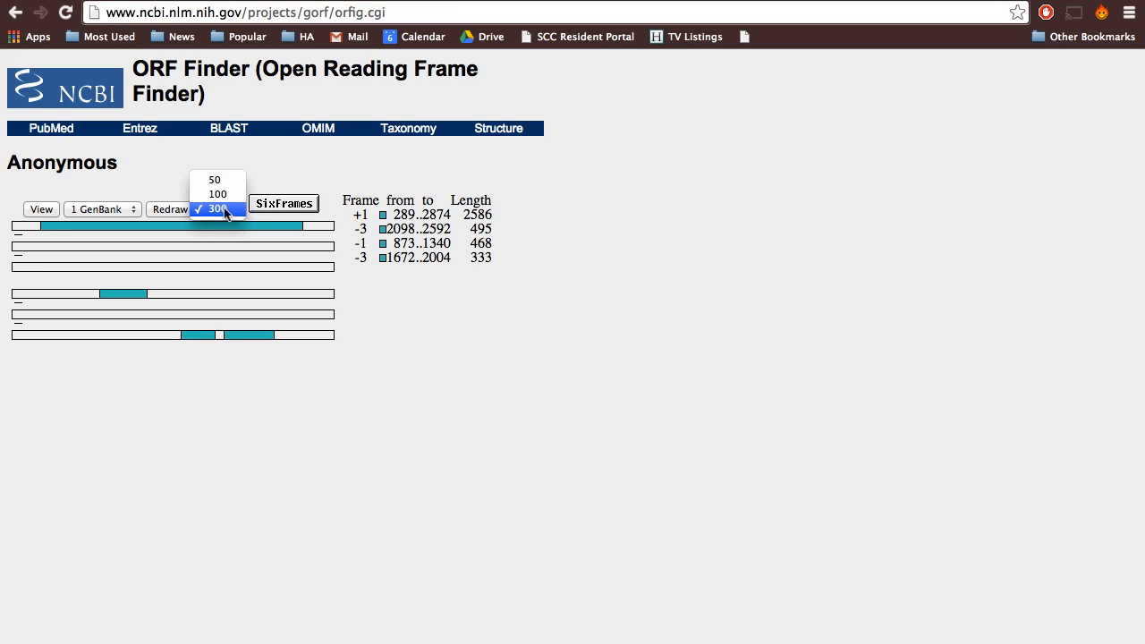
{"action": "left_click", "coordinate": [214, 179]}
{"action": "left_click", "coordinate": [182, 213]}
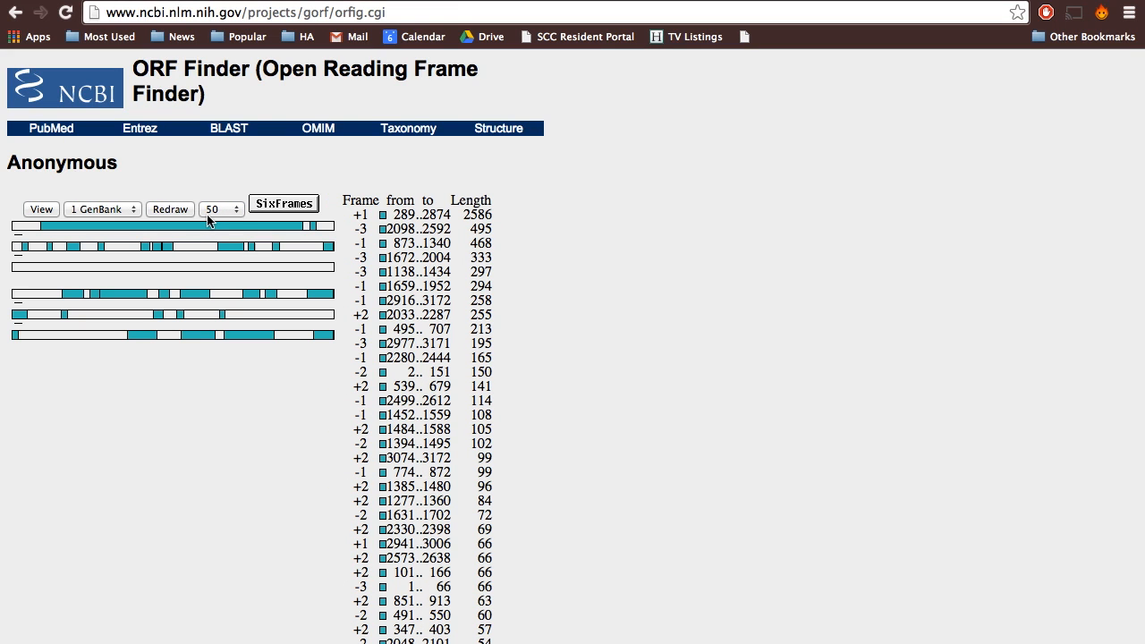
{"action": "left_click", "coordinate": [215, 211]}
{"action": "left_click", "coordinate": [215, 238]}
{"action": "left_click", "coordinate": [183, 213]}
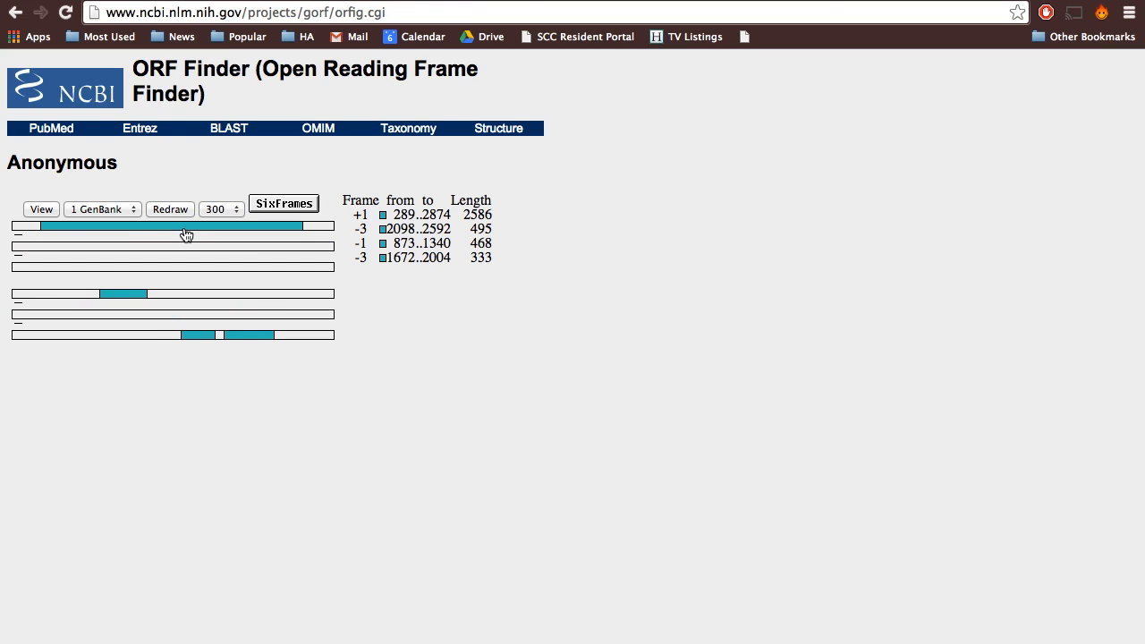
Step: Open the longest frame +1 open reading frame and examine its sequence from the first ATG to the stop codon
{"action": "left_click", "coordinate": [186, 234]}
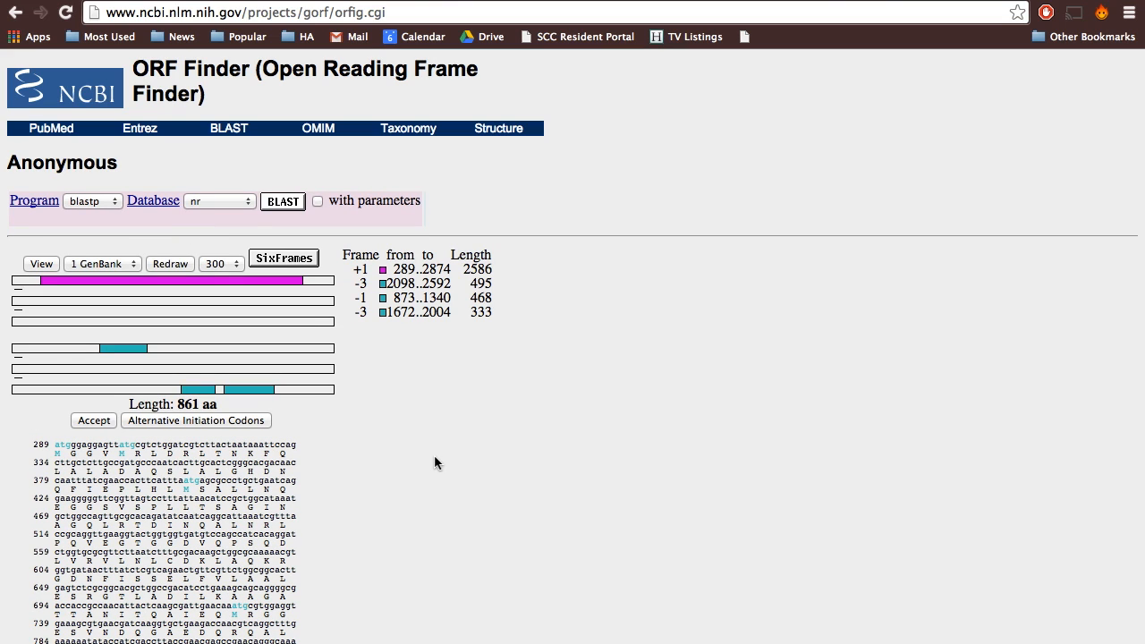
{"action": "scroll", "coordinate": [435, 462], "scroll_direction": "down", "scroll_amount": 5}
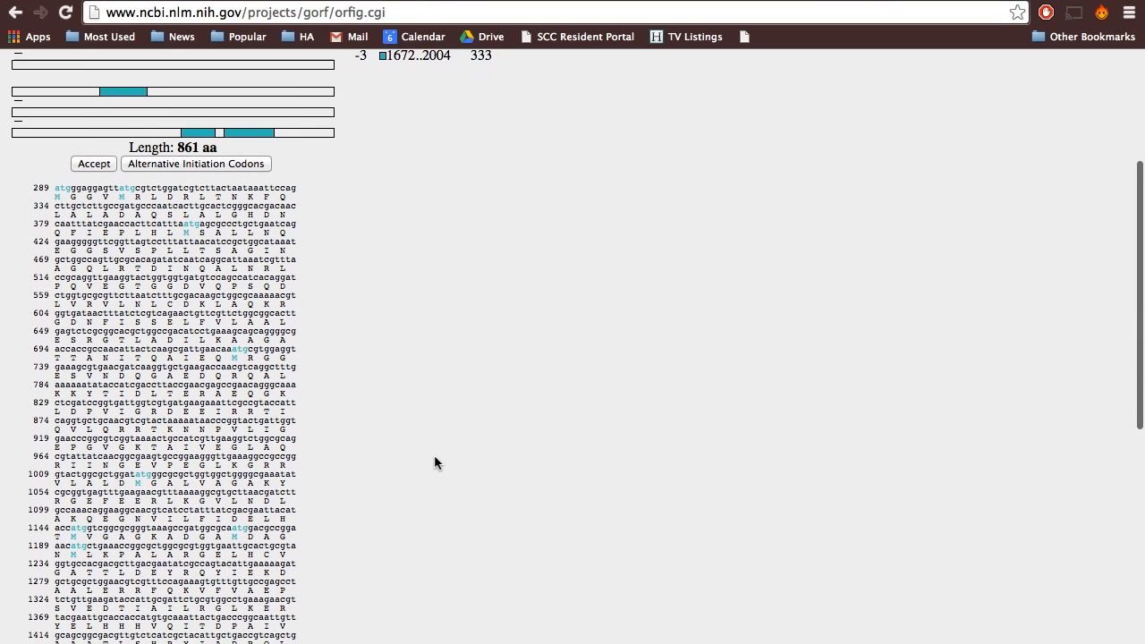
{"action": "scroll", "coordinate": [435, 461], "scroll_direction": "down", "scroll_amount": 6}
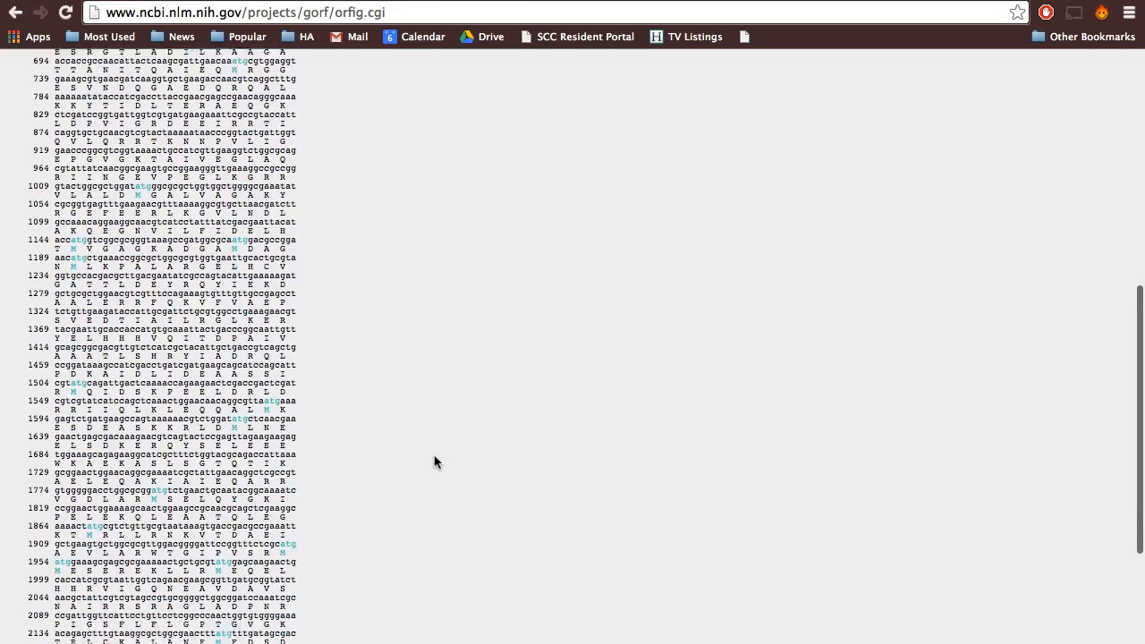
{"action": "scroll", "coordinate": [435, 461], "scroll_direction": "down", "scroll_amount": 6}
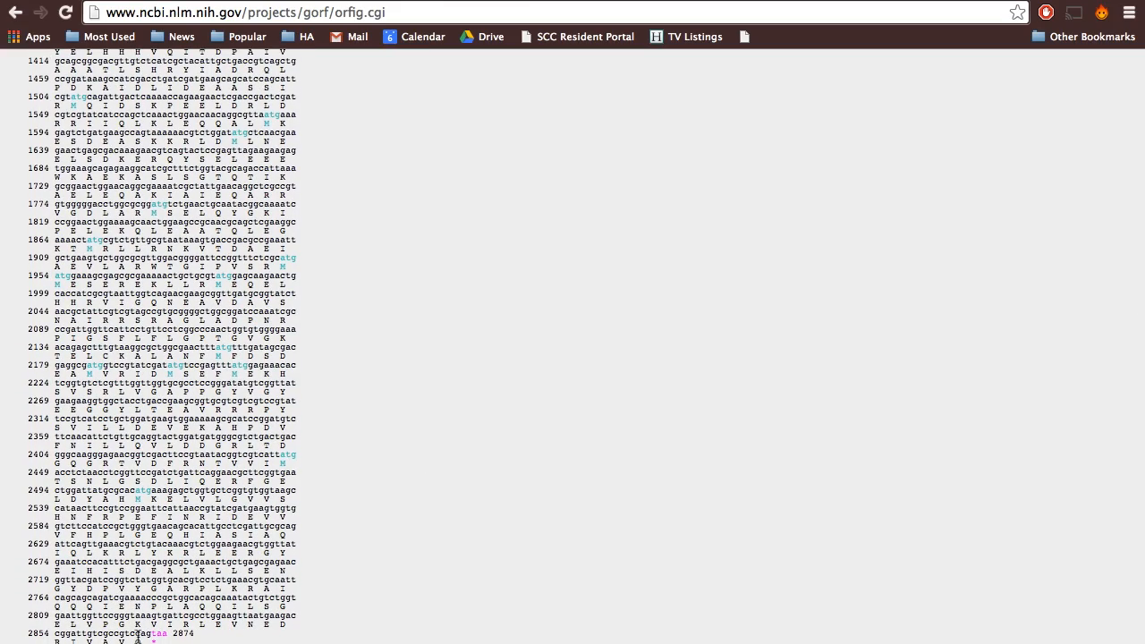
{"action": "left_click_drag", "start_coordinate": [84, 640], "coordinate": [147, 641]}
{"action": "left_click", "coordinate": [340, 588]}
Step: Return to the beginning of the DNA sequence in Document1 and clear the text selection
{"action": "scroll", "coordinate": [340, 587], "scroll_direction": "right", "scroll_amount": 1}
{"action": "scroll", "coordinate": [340, 588], "scroll_direction": "left", "scroll_amount": 2}
{"action": "scroll", "coordinate": [341, 588], "scroll_direction": "left", "scroll_amount": 2}
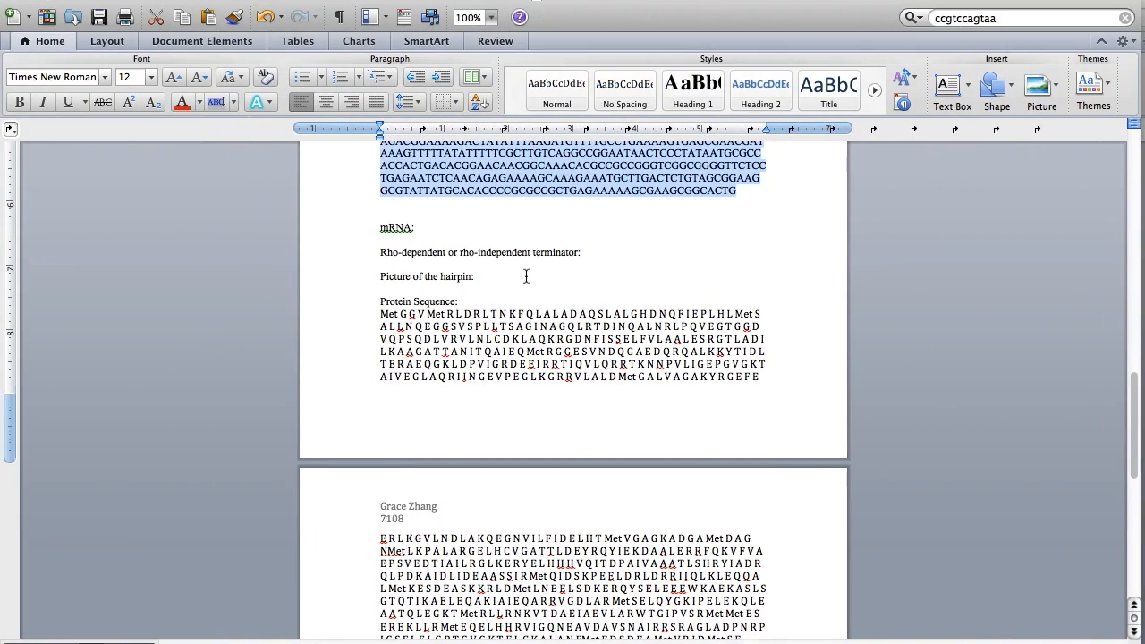
{"action": "scroll", "coordinate": [526, 278], "scroll_direction": "up", "scroll_amount": 15}
{"action": "scroll", "coordinate": [527, 276], "scroll_direction": "down", "scroll_amount": 5}
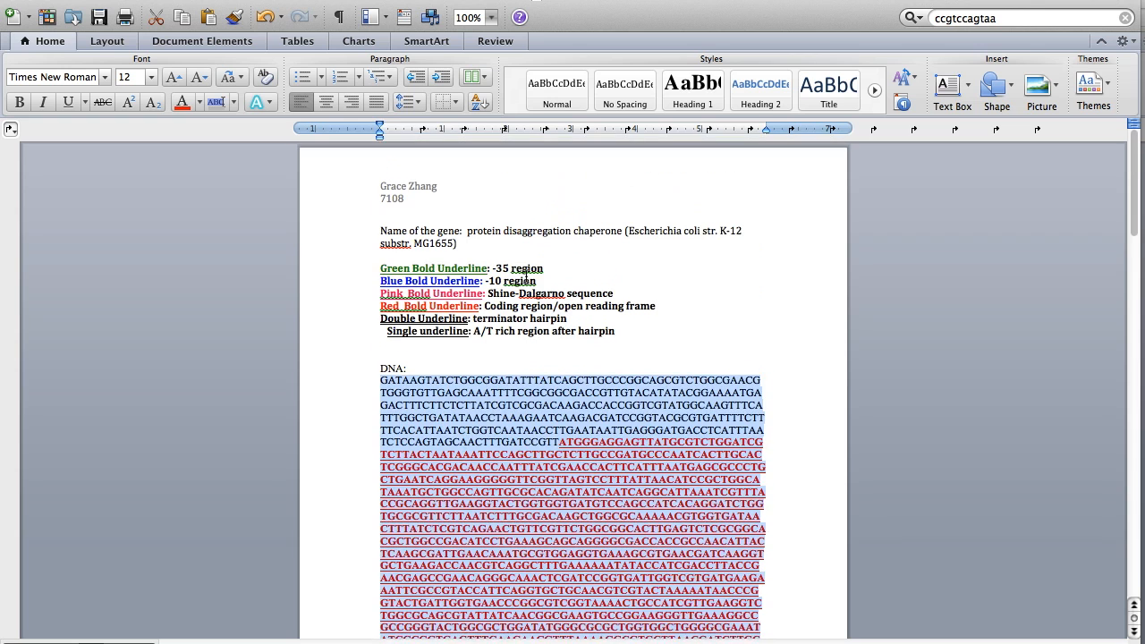
{"action": "left_click", "coordinate": [601, 361]}
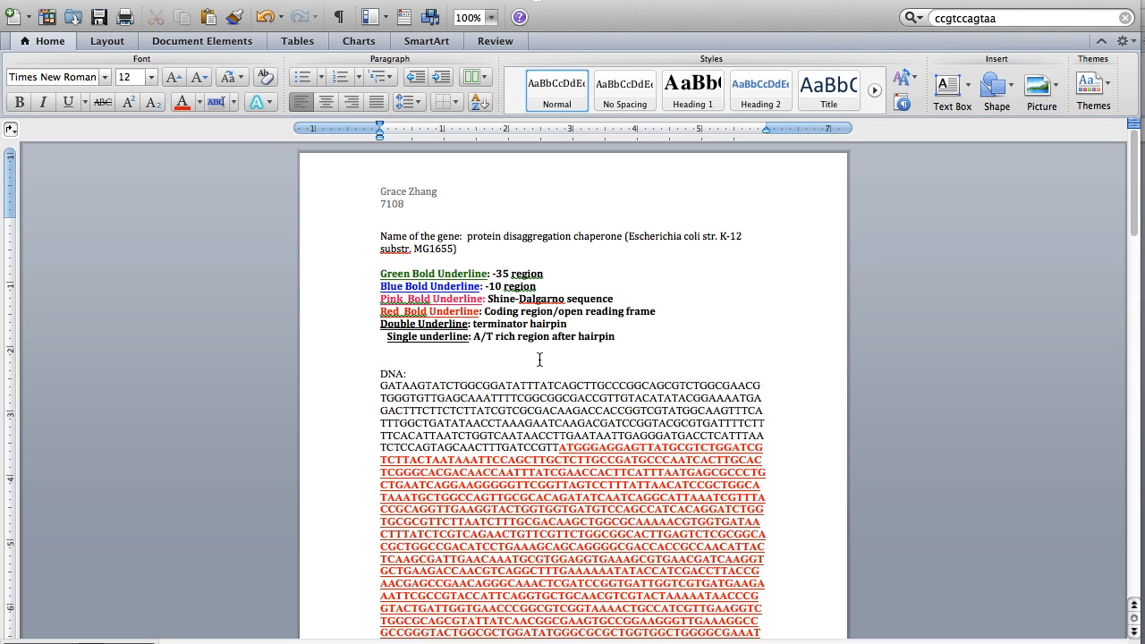
Step: Look at the Shine-Dalgarno and start codon spacing image in the browser and return to Document1
{"action": "key", "text": "ctrl+Left"}
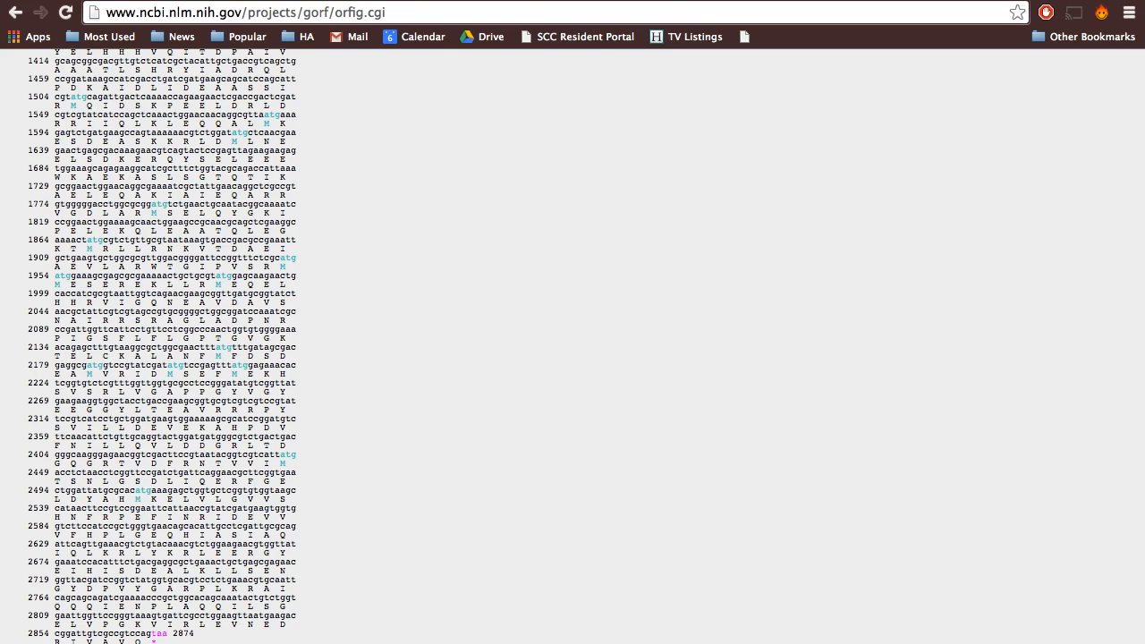
{"action": "key", "text": "ctrl+Tab"}
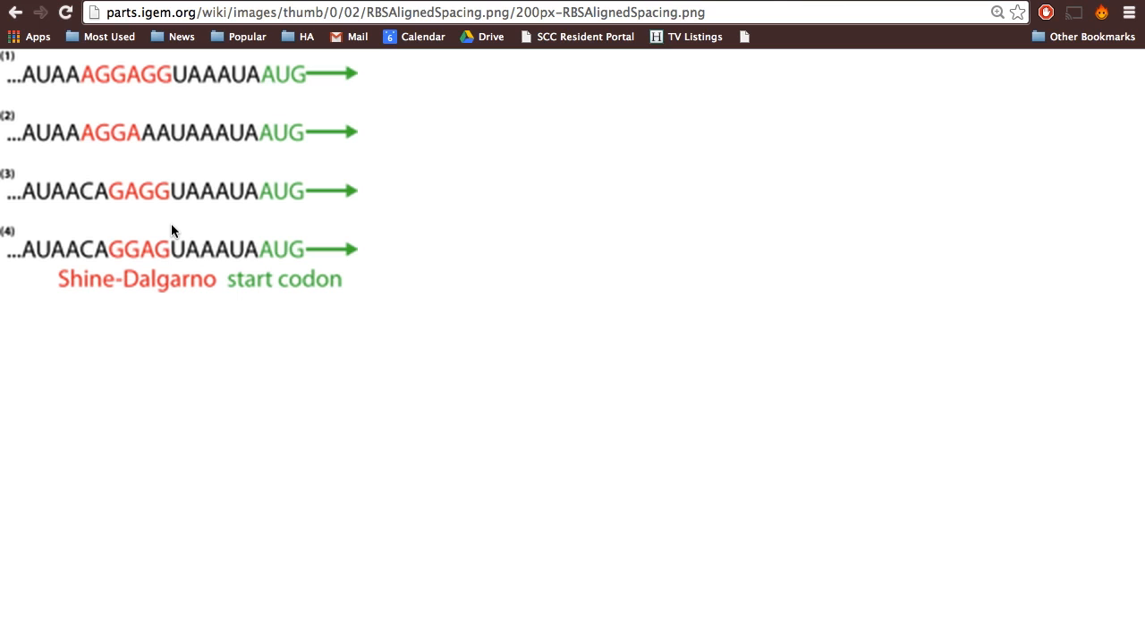
{"action": "key", "text": "ctrl+Right"}
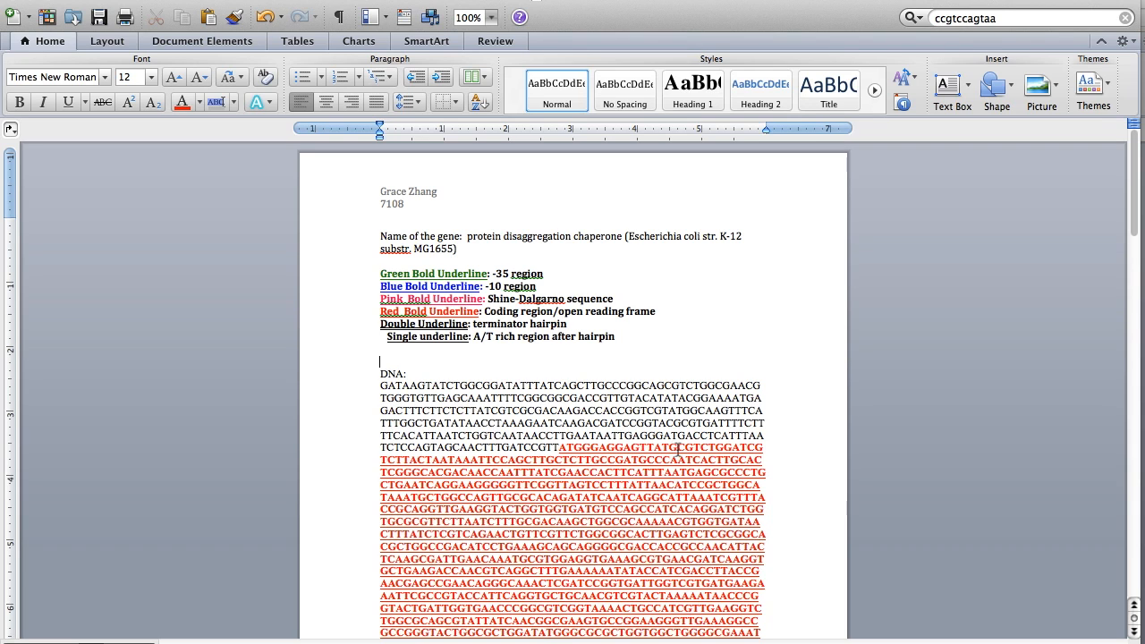
Step: Change ATGGGAGGAGTT at the start of the red region to automatic colour without bold or underline, leaving the second ATG marked
{"action": "left_click_drag", "start_coordinate": [677, 450], "coordinate": [657, 454]}
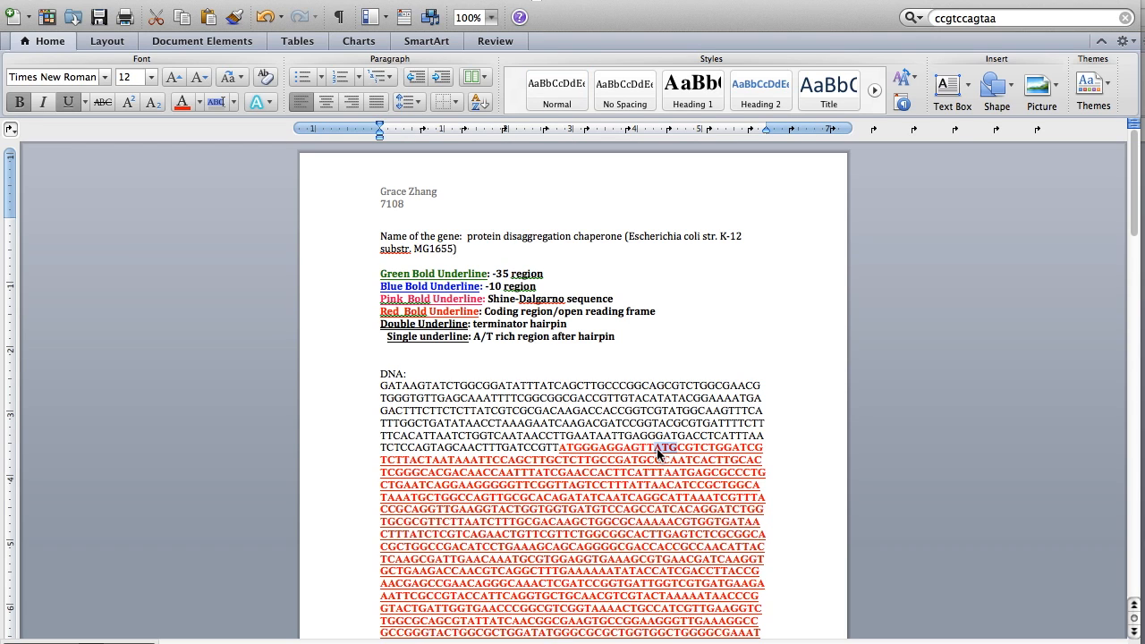
{"action": "left_click_drag", "start_coordinate": [657, 453], "coordinate": [559, 452]}
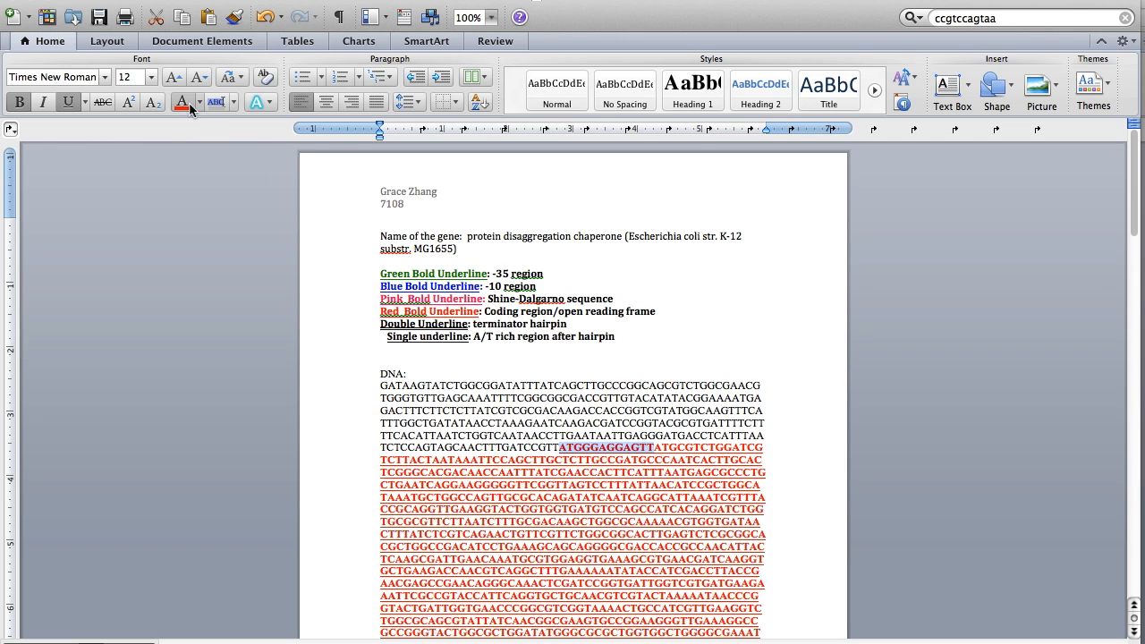
{"action": "left_click", "coordinate": [199, 102]}
{"action": "left_click", "coordinate": [215, 125]}
{"action": "left_click", "coordinate": [68, 102]}
{"action": "left_click", "coordinate": [19, 101]}
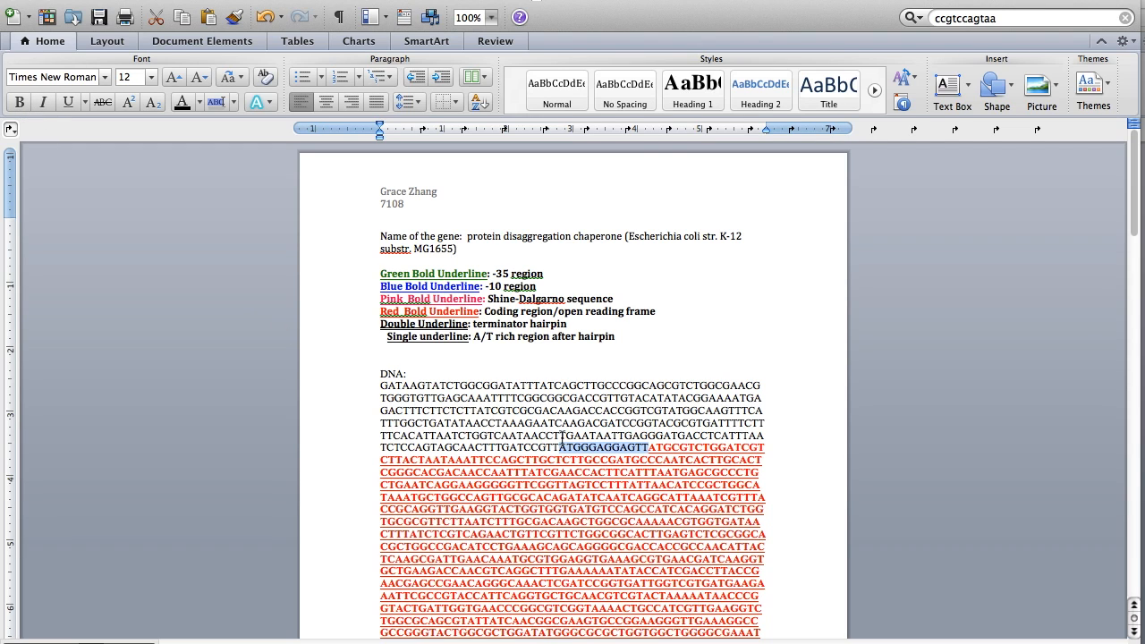
Step: Format GGGAGG just before the red coding region in pink, bold and underlined as the Shine-Dalgarno sequence
{"action": "left_click", "coordinate": [649, 451]}
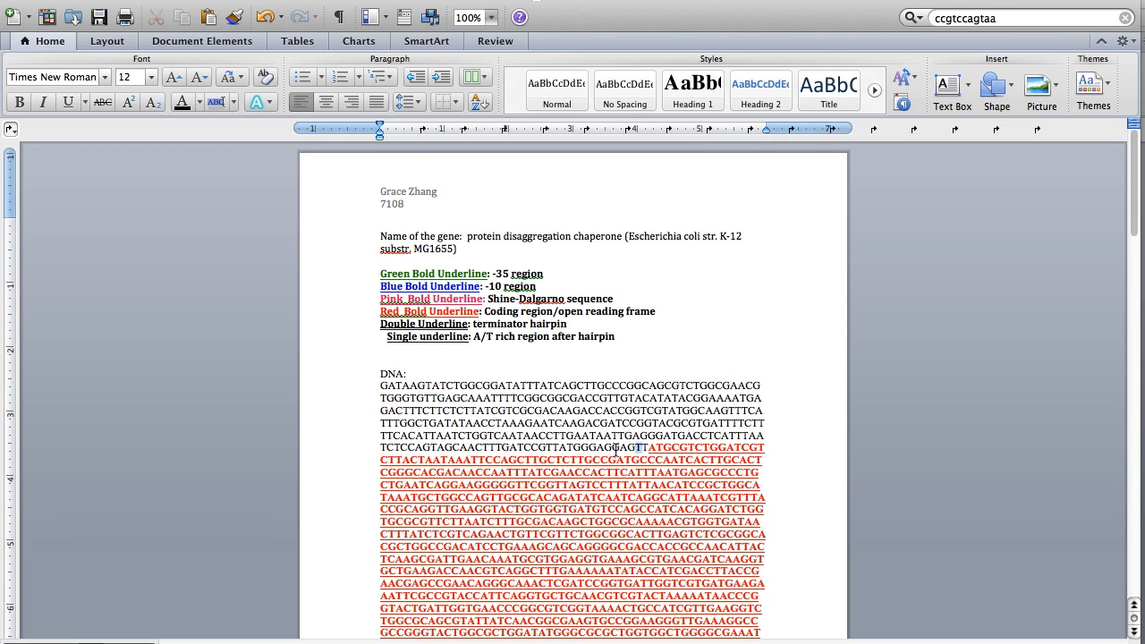
{"action": "left_click", "coordinate": [580, 452]}
{"action": "left_click_drag", "start_coordinate": [637, 448], "coordinate": [639, 454]}
{"action": "left_click_drag", "start_coordinate": [575, 447], "coordinate": [619, 448]}
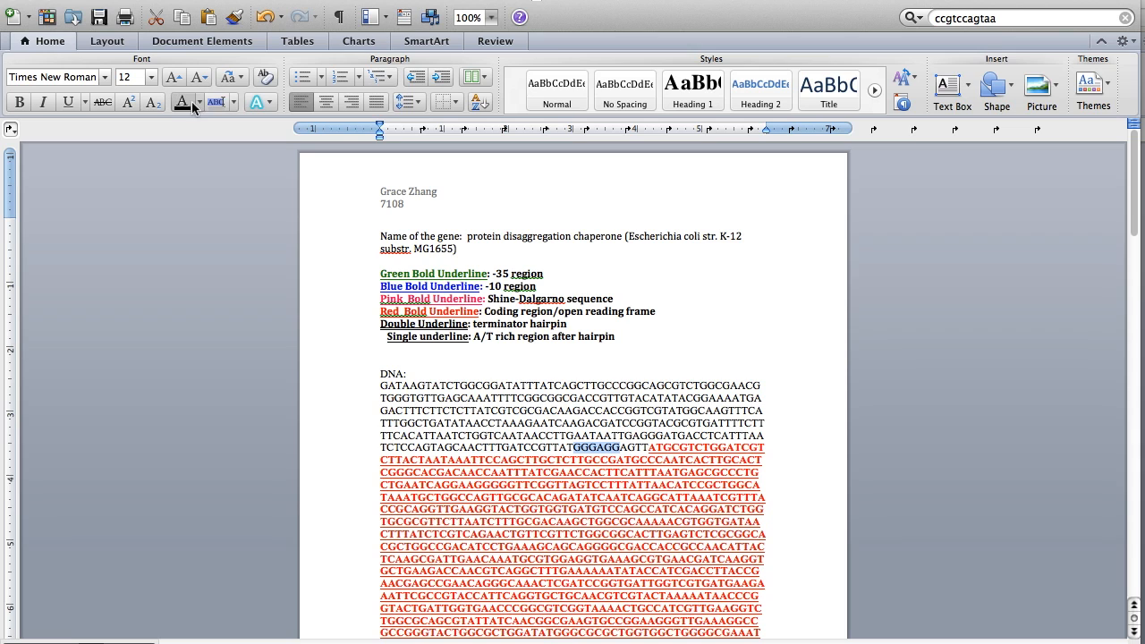
{"action": "left_click", "coordinate": [200, 103]}
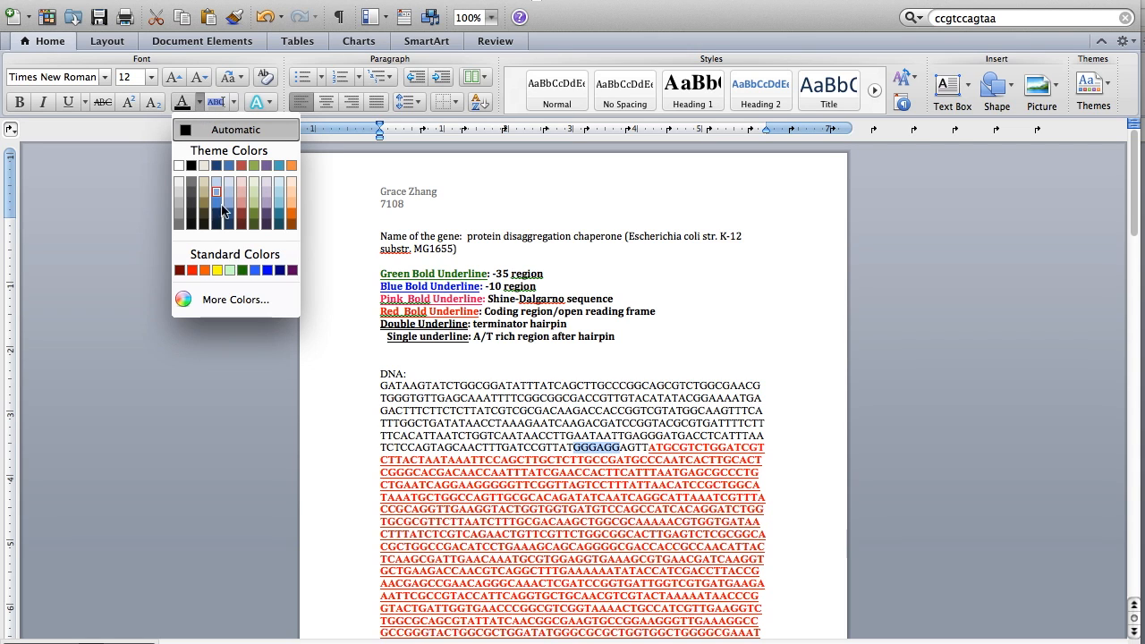
{"action": "left_click", "coordinate": [231, 301]}
{"action": "left_click", "coordinate": [491, 378]}
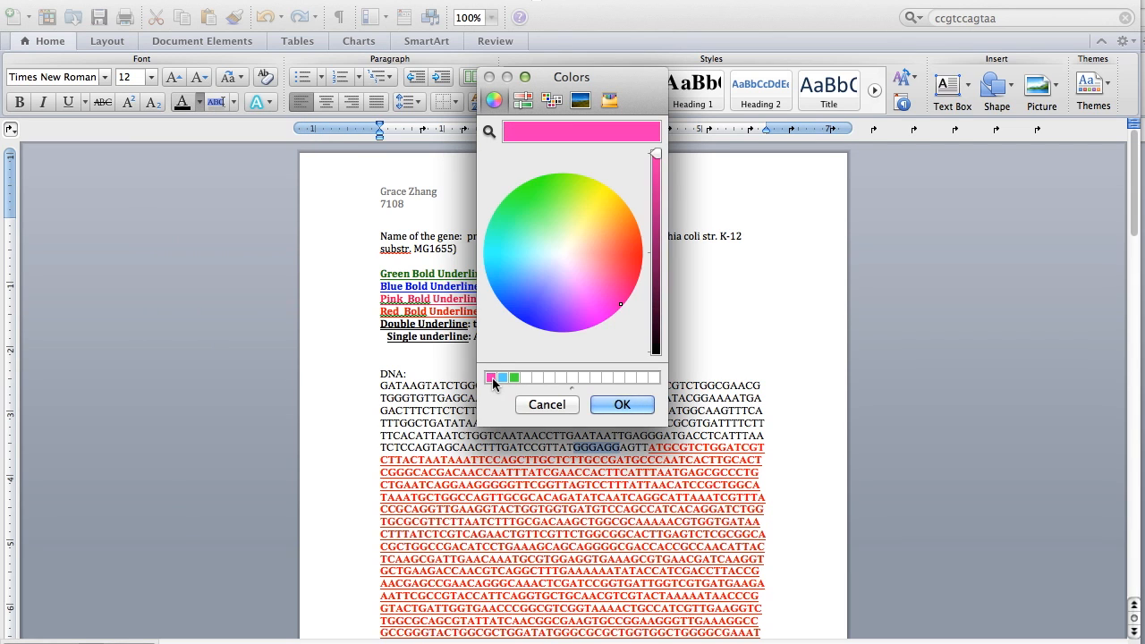
{"action": "left_click", "coordinate": [615, 405]}
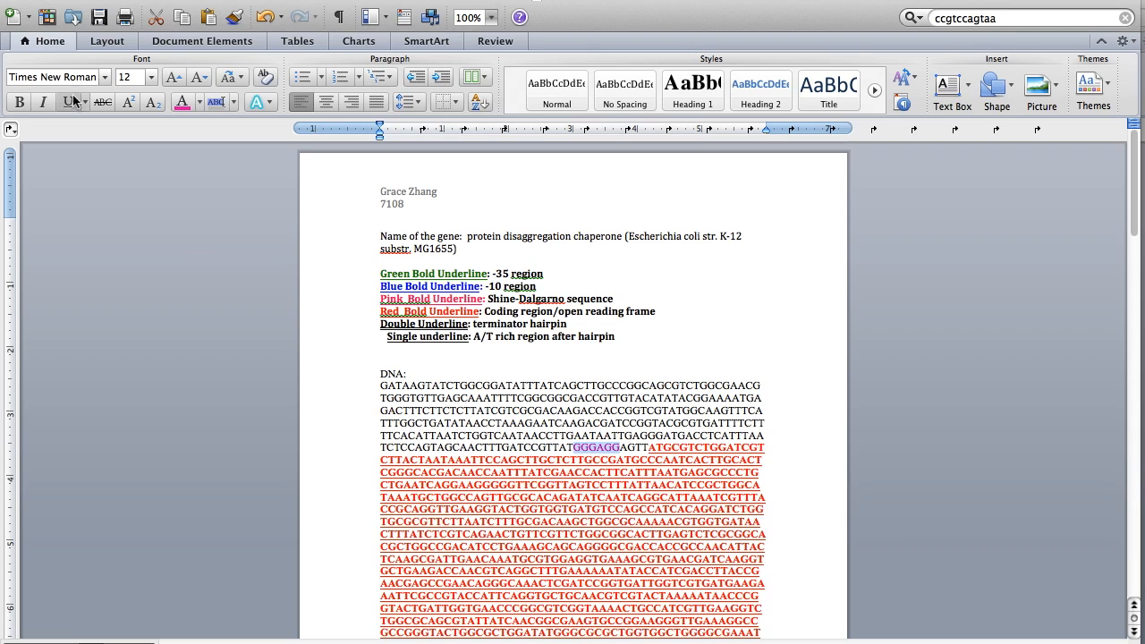
{"action": "left_click", "coordinate": [18, 101]}
{"action": "left_click", "coordinate": [68, 101]}
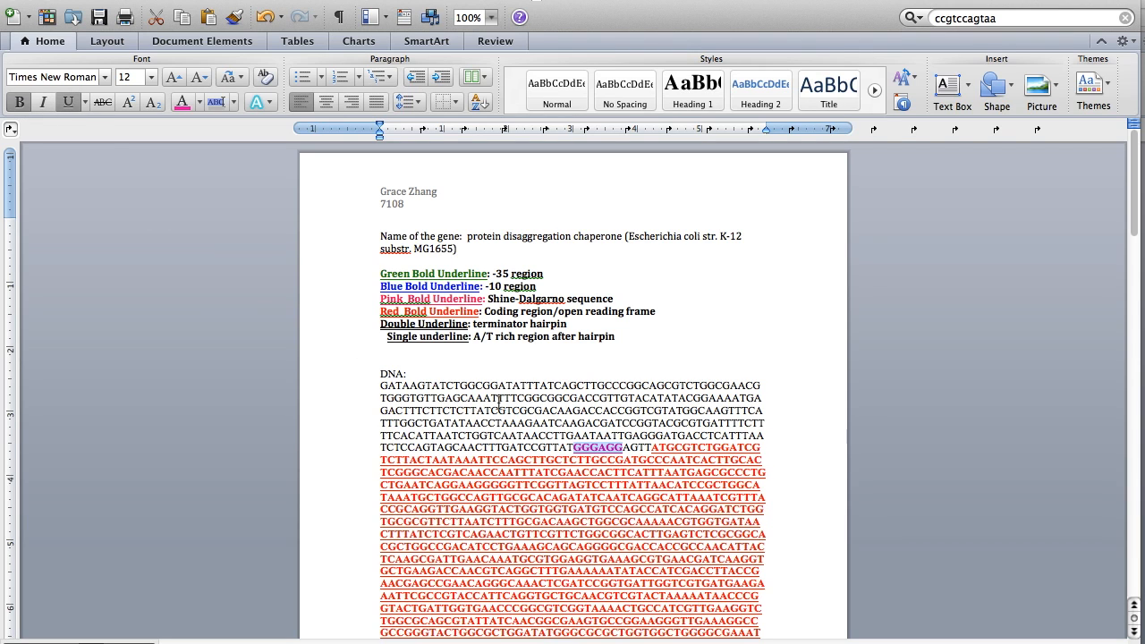
{"action": "left_click", "coordinate": [541, 433]}
{"action": "left_click_drag", "start_coordinate": [575, 448], "coordinate": [621, 448]}
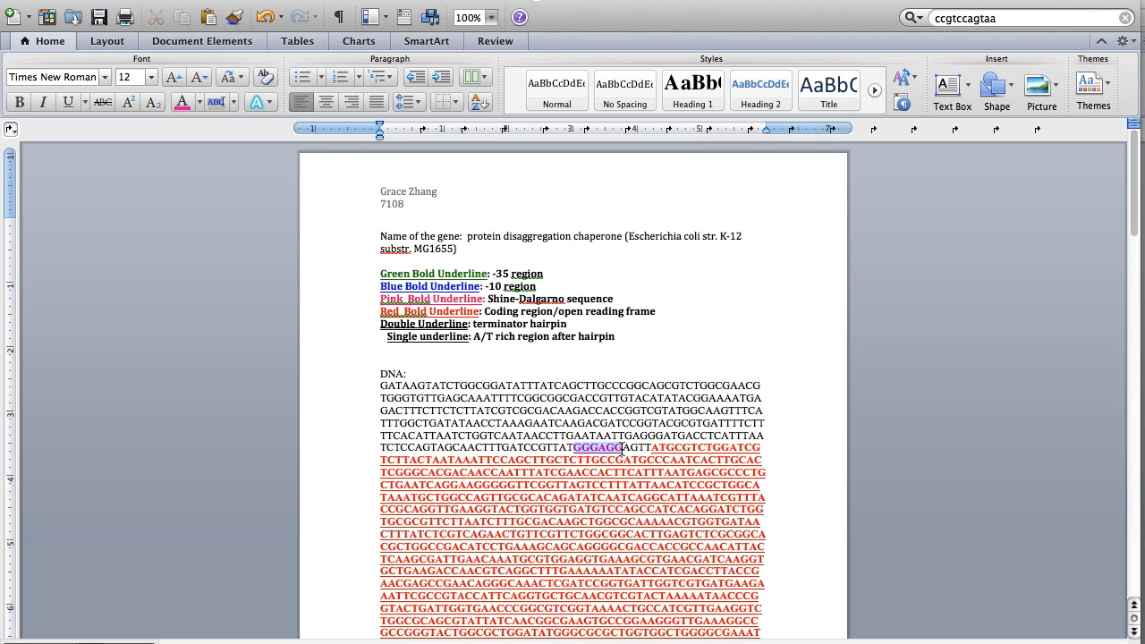
{"action": "left_click_drag", "start_coordinate": [652, 448], "coordinate": [679, 447]}
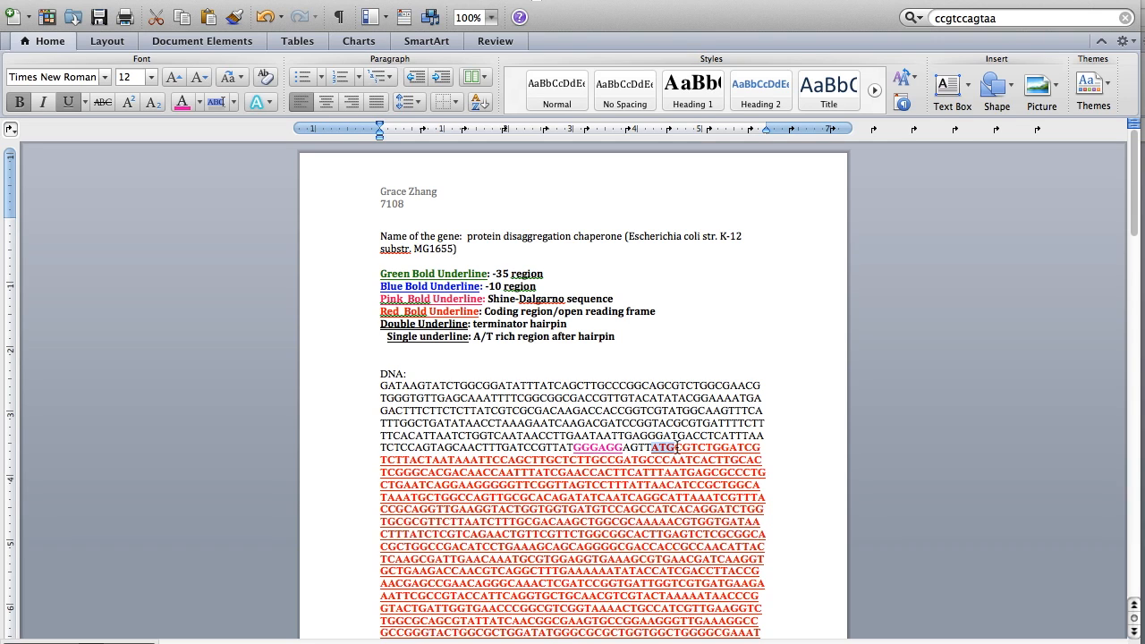
{"action": "left_click", "coordinate": [714, 448]}
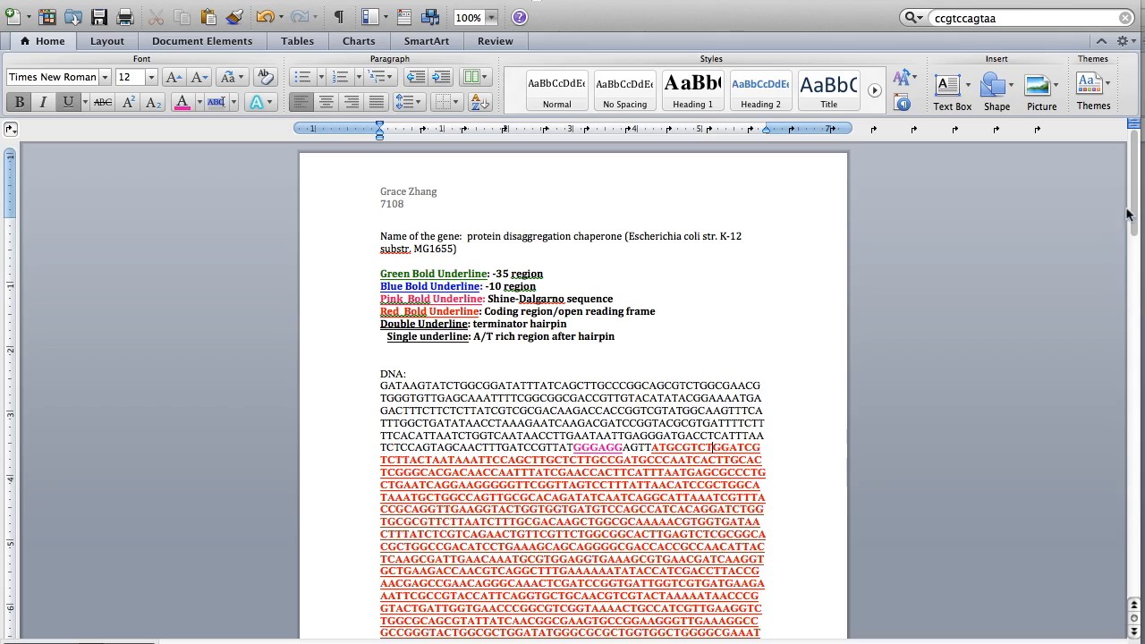
Step: Delete Met G G V from the start of the protein sequence so it begins with the second Met
{"action": "left_click_drag", "start_coordinate": [1136, 219], "coordinate": [1130, 461]}
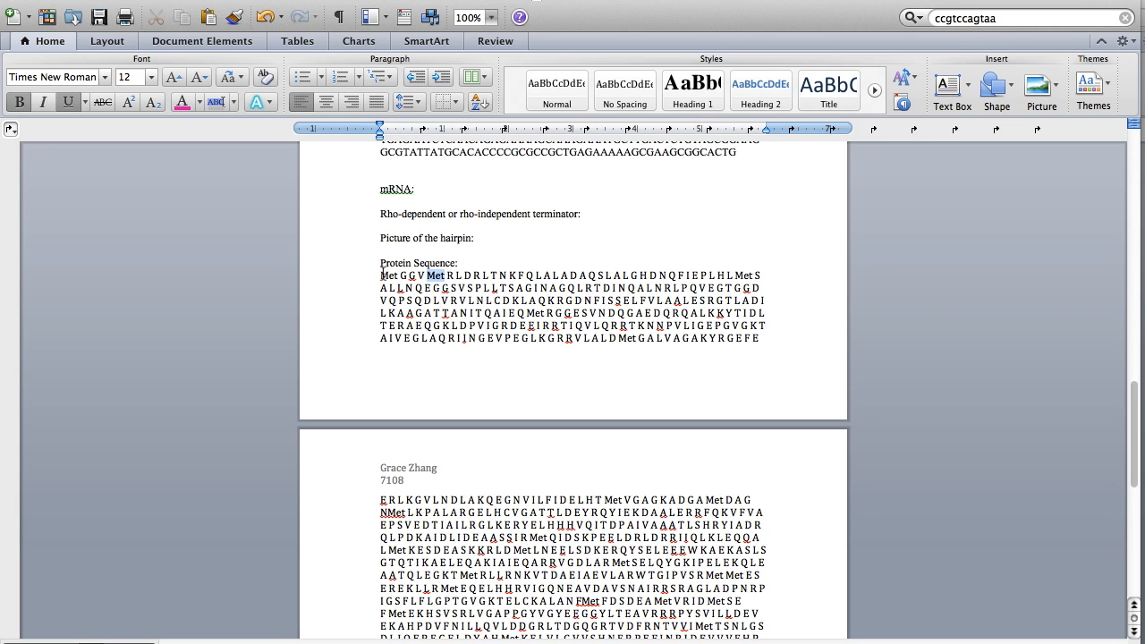
{"action": "left_click", "coordinate": [379, 275]}
{"action": "left_click_drag", "start_coordinate": [379, 275], "coordinate": [424, 279]}
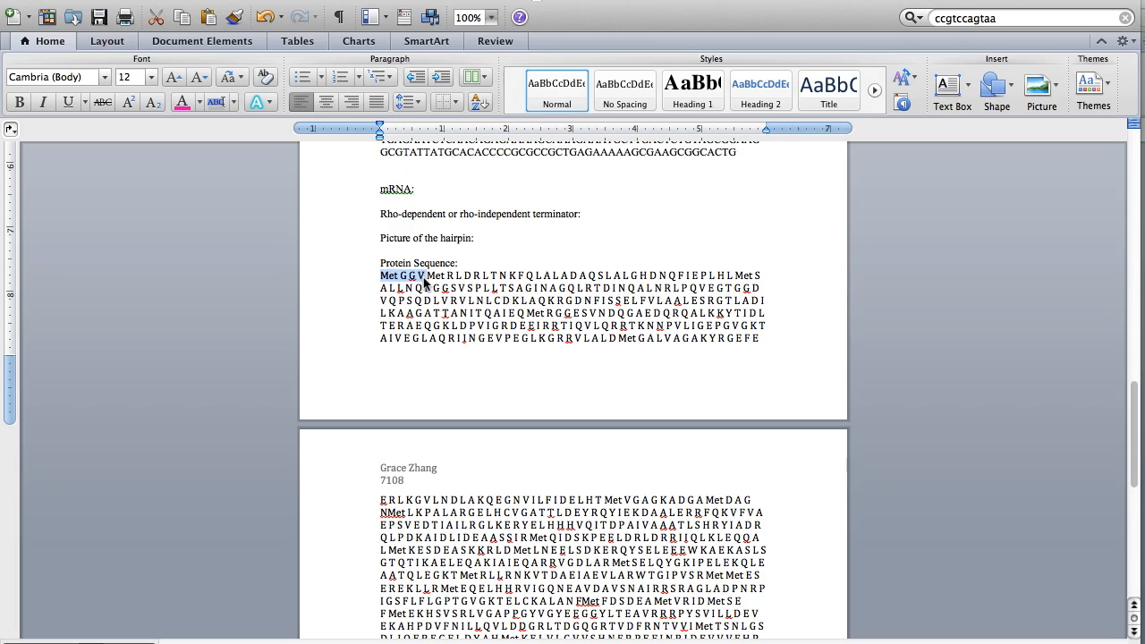
{"action": "key", "text": "BackSpace"}
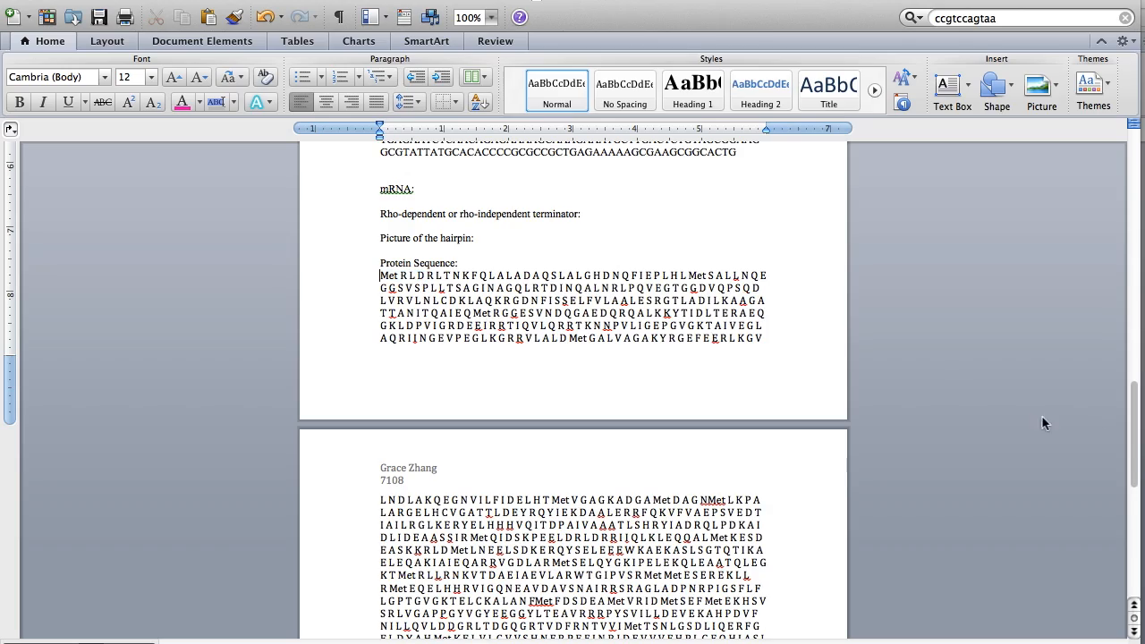
Step: Format TTTAAT in the DNA upstream of the Shine-Dalgarno sequence in blue, bold and underlined as the -10 region
{"action": "left_click_drag", "start_coordinate": [1135, 458], "coordinate": [1113, 224]}
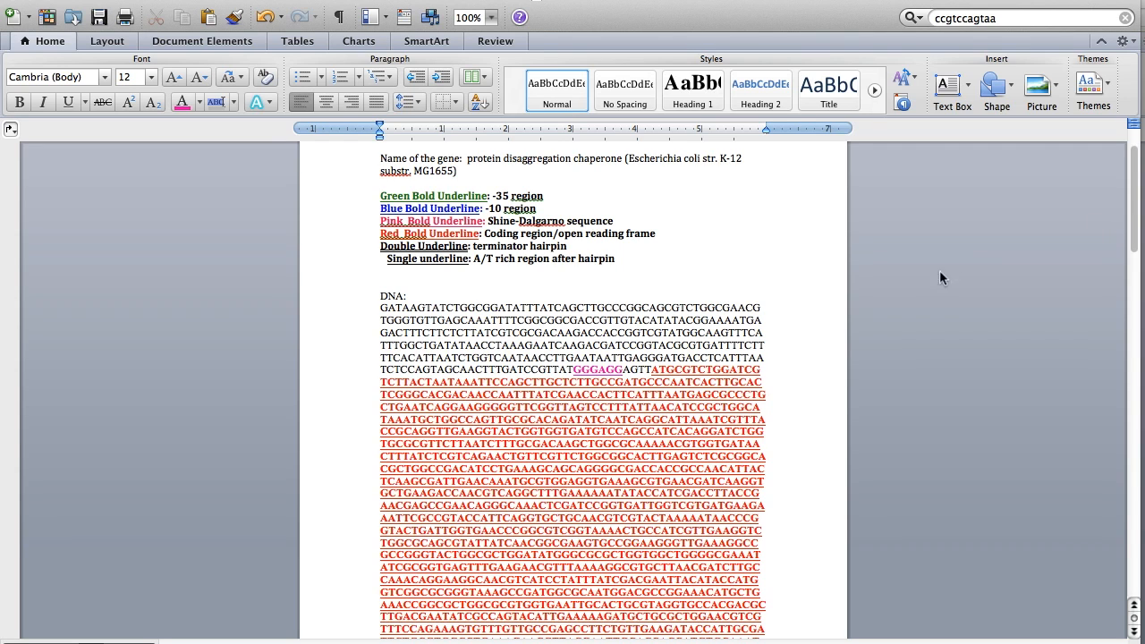
{"action": "left_click_drag", "start_coordinate": [656, 369], "coordinate": [587, 371]}
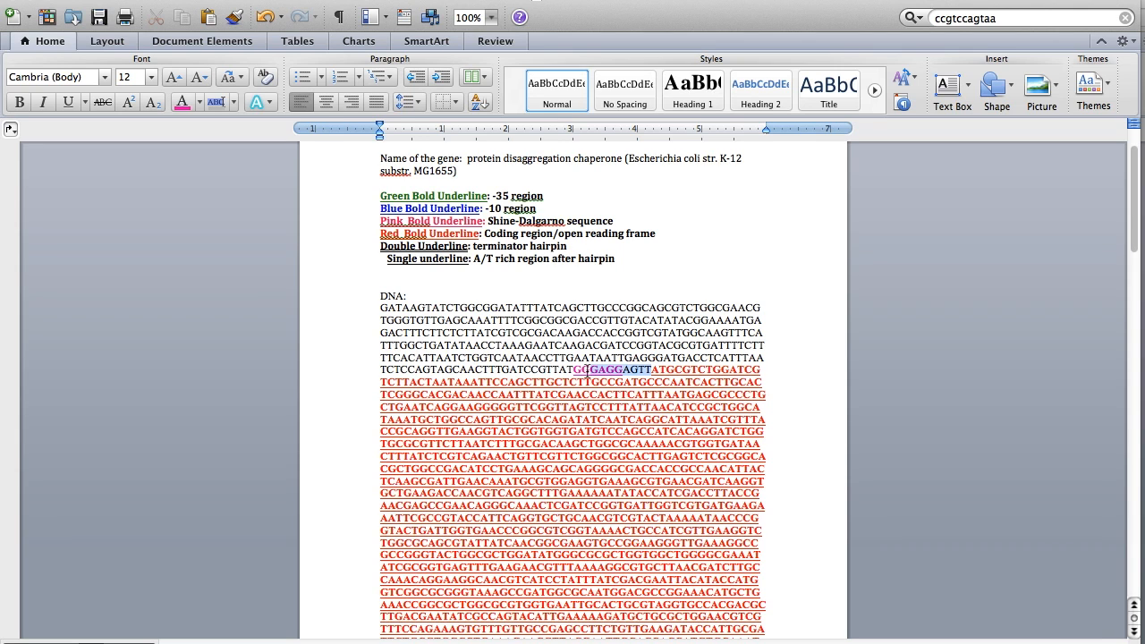
{"action": "left_click_drag", "start_coordinate": [586, 370], "coordinate": [587, 371]}
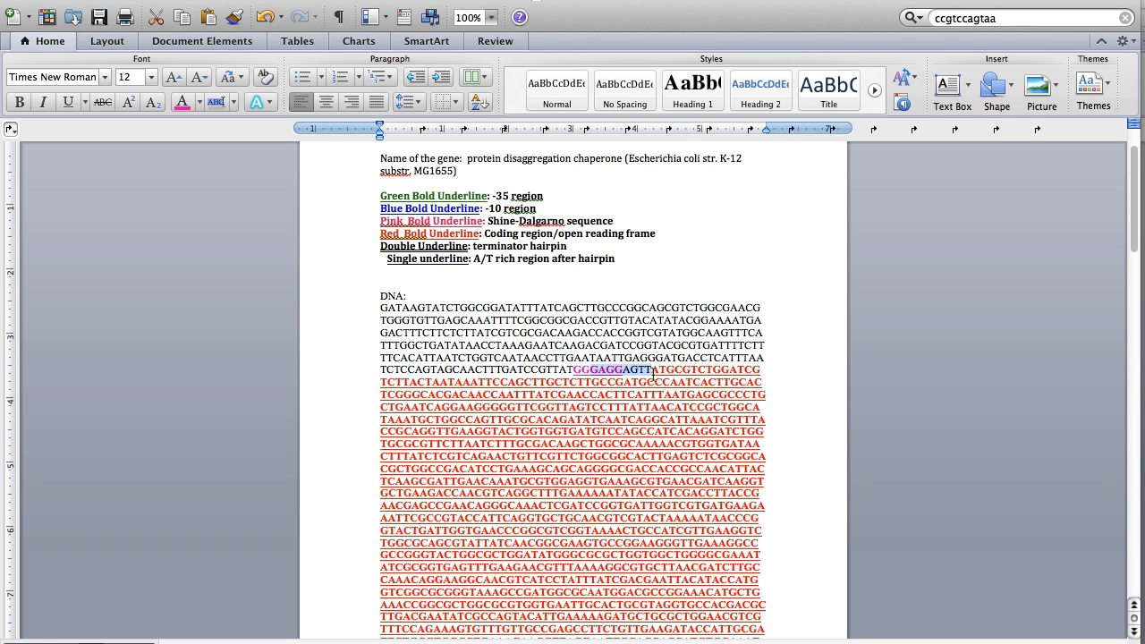
{"action": "left_click", "coordinate": [653, 370]}
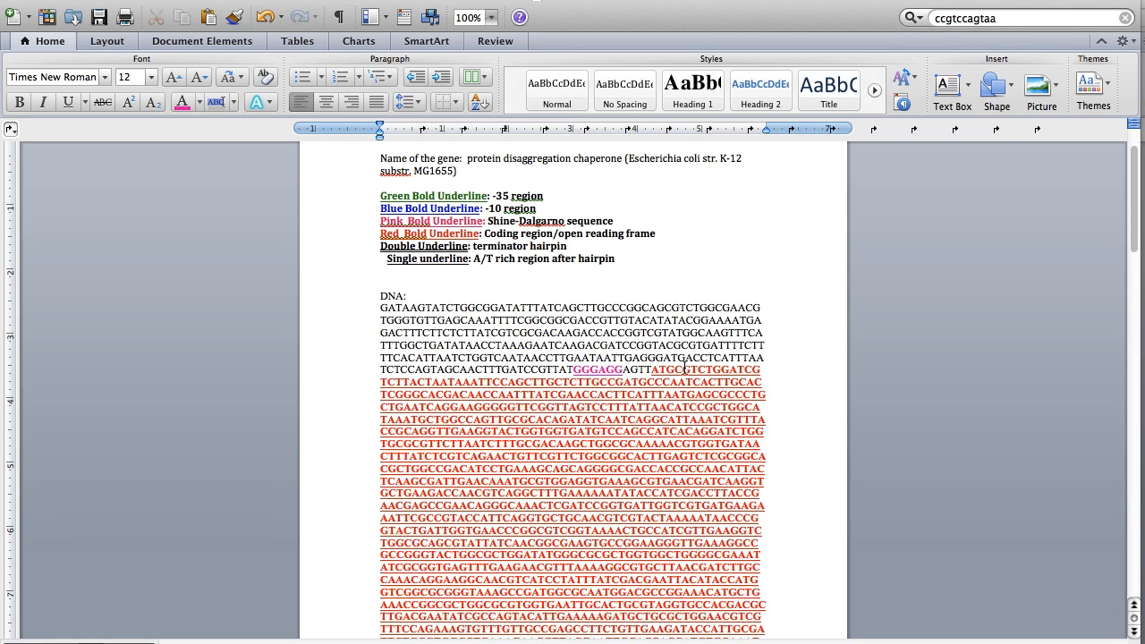
{"action": "left_click_drag", "start_coordinate": [653, 370], "coordinate": [678, 371]}
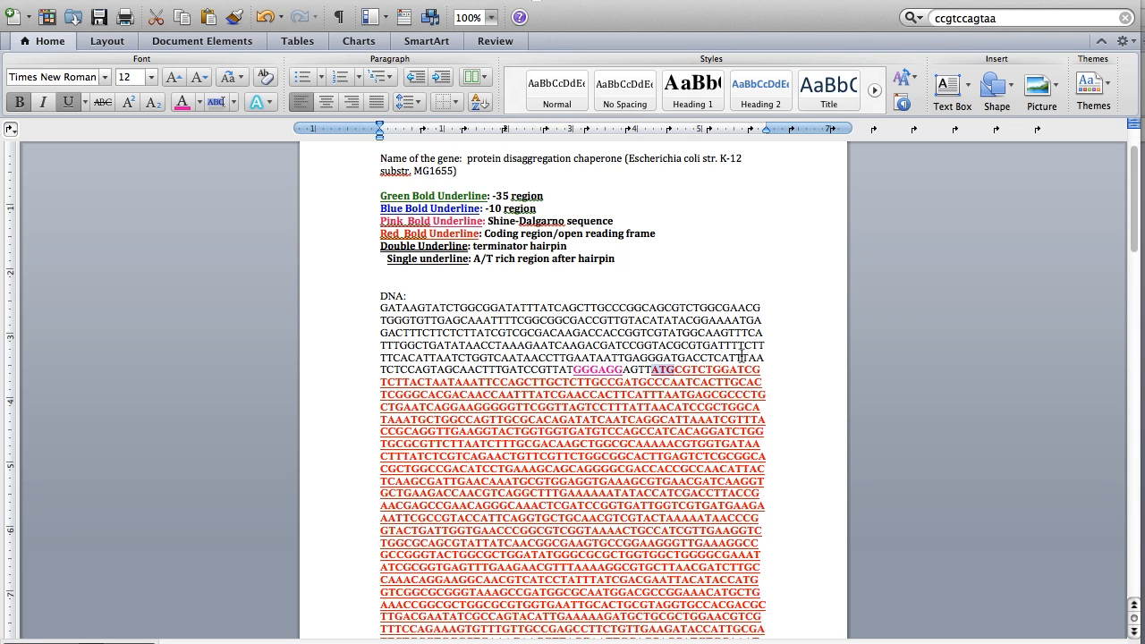
{"action": "left_click_drag", "start_coordinate": [730, 359], "coordinate": [385, 373]}
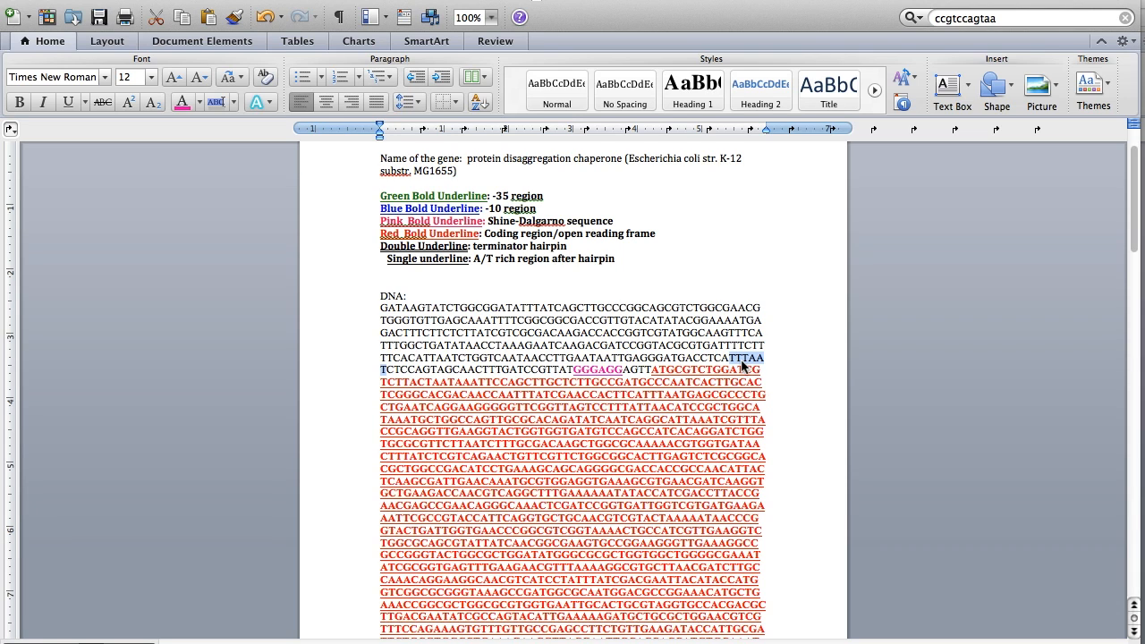
{"action": "left_click", "coordinate": [201, 103]}
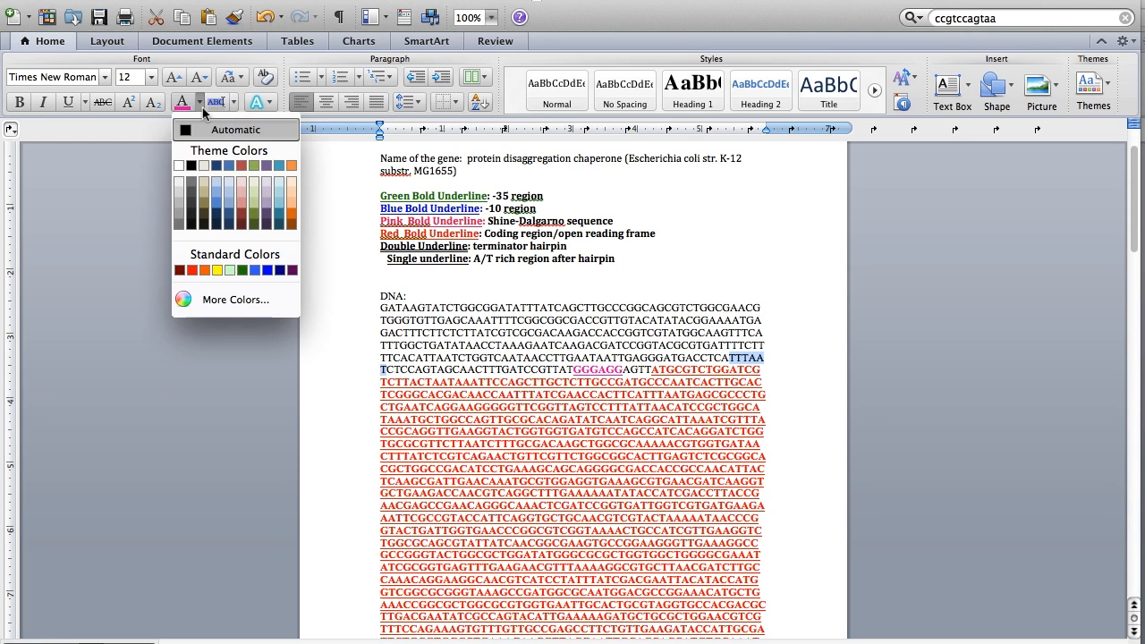
{"action": "left_click", "coordinate": [266, 274]}
{"action": "left_click", "coordinate": [67, 102]}
{"action": "left_click", "coordinate": [19, 102]}
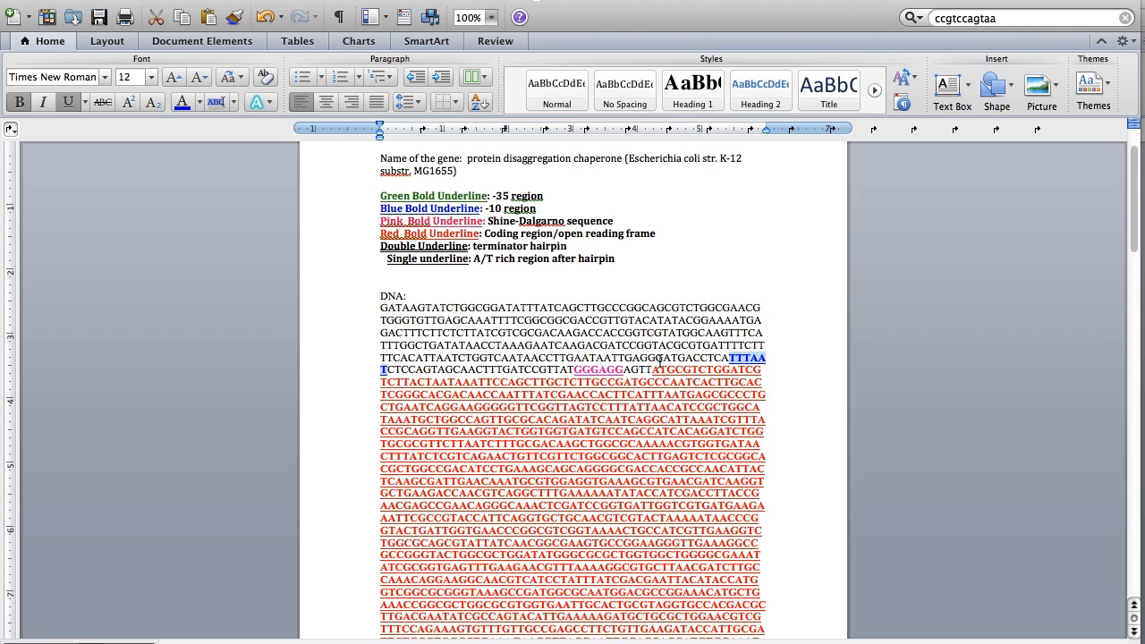
Step: Format TTGAGG upstream of the blue -10 region in green, bold and underlined as the -35 region
{"action": "left_click_drag", "start_coordinate": [613, 358], "coordinate": [658, 358]}
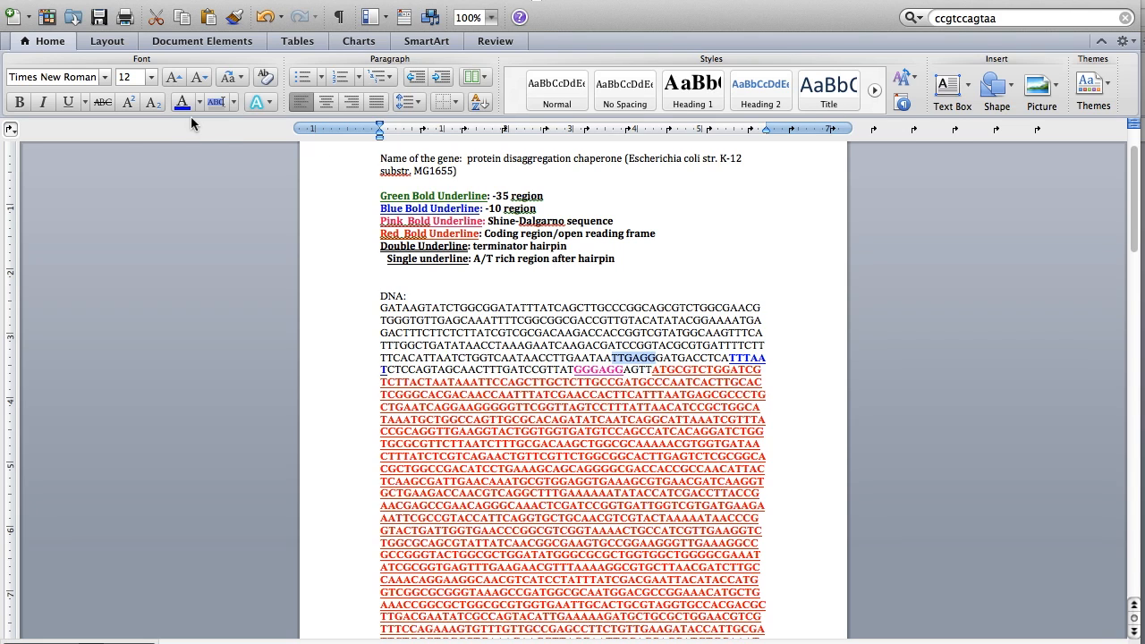
{"action": "left_click", "coordinate": [198, 103]}
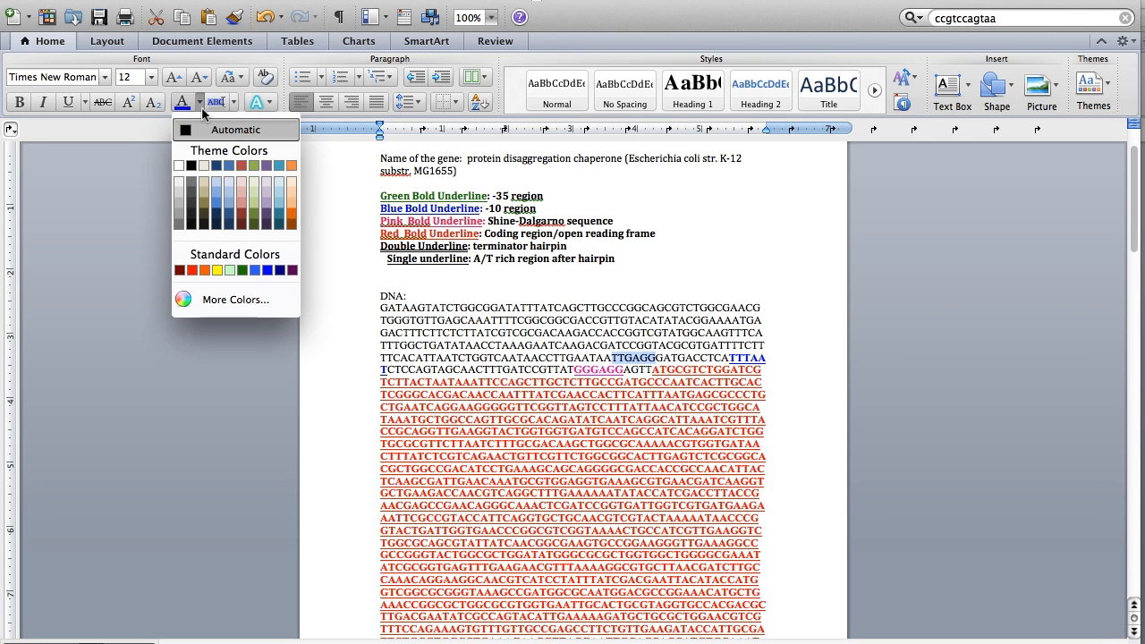
{"action": "left_click", "coordinate": [241, 270]}
{"action": "left_click", "coordinate": [20, 102]}
{"action": "left_click", "coordinate": [70, 102]}
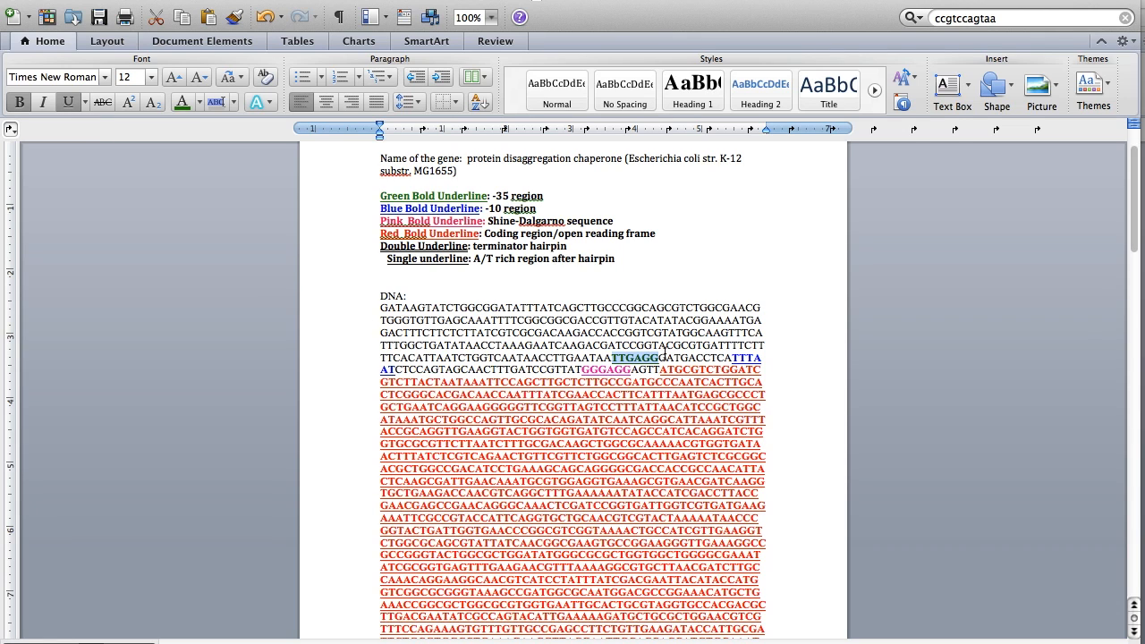
{"action": "left_click", "coordinate": [664, 357]}
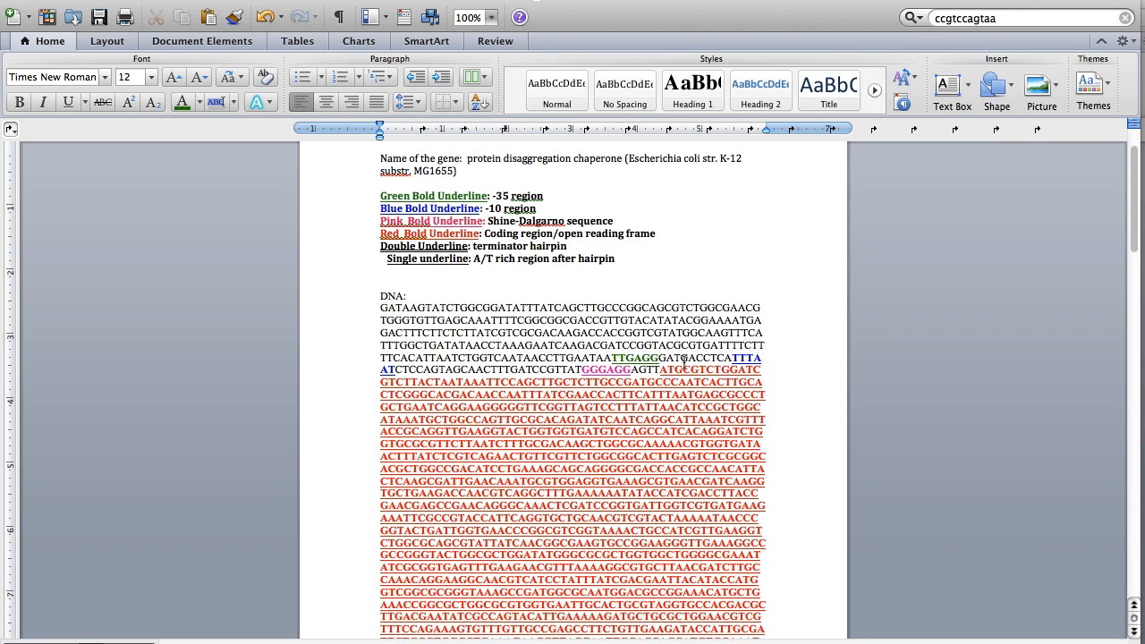
{"action": "left_click", "coordinate": [736, 361]}
{"action": "left_click", "coordinate": [734, 362]}
{"action": "left_click", "coordinate": [734, 362]}
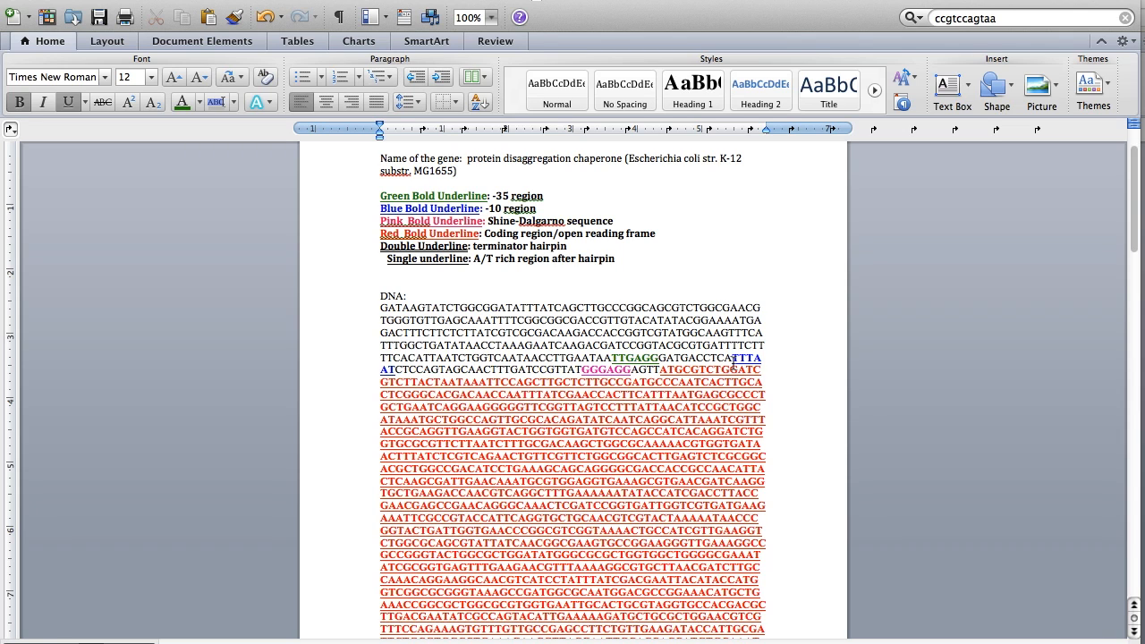
Step: Switch to the Bacterial Gene Annotation document and copy the softberry promoter-finder link from the Promoter -10 and -35 regions section
{"action": "left_click", "coordinate": [492, 0]}
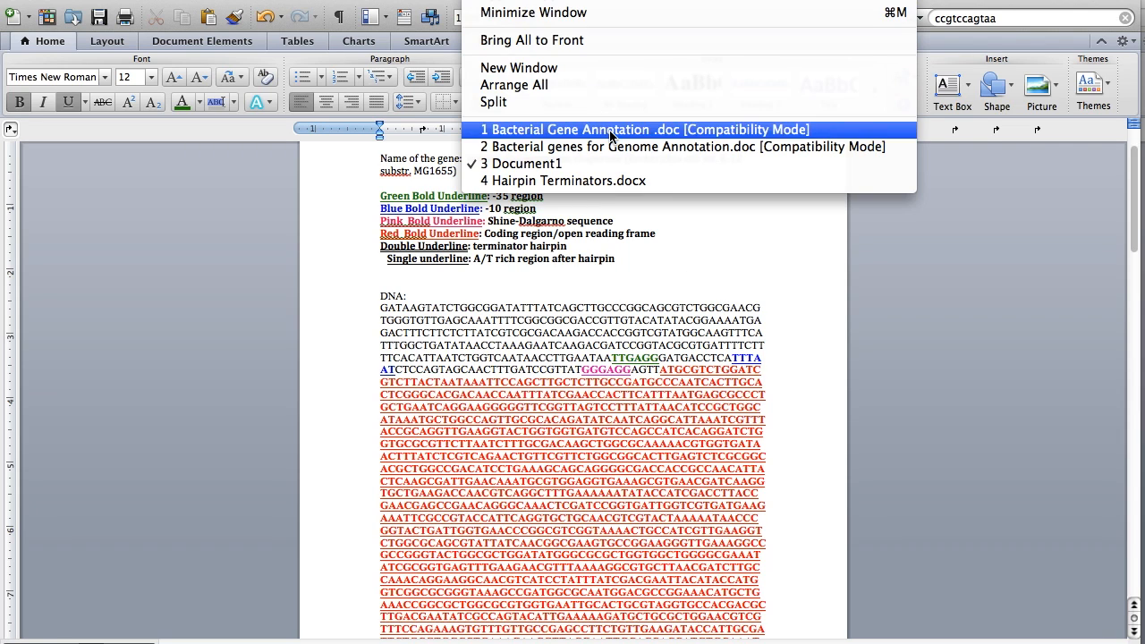
{"action": "left_click", "coordinate": [610, 131]}
{"action": "scroll", "coordinate": [581, 435], "scroll_direction": "down", "scroll_amount": 5}
{"action": "scroll", "coordinate": [580, 435], "scroll_direction": "down", "scroll_amount": 15}
{"action": "scroll", "coordinate": [581, 435], "scroll_direction": "down", "scroll_amount": 5}
{"action": "left_click_drag", "start_coordinate": [822, 391], "coordinate": [313, 391]}
{"action": "key", "text": "ctrl+c"}
{"action": "left_click", "coordinate": [315, 391]}
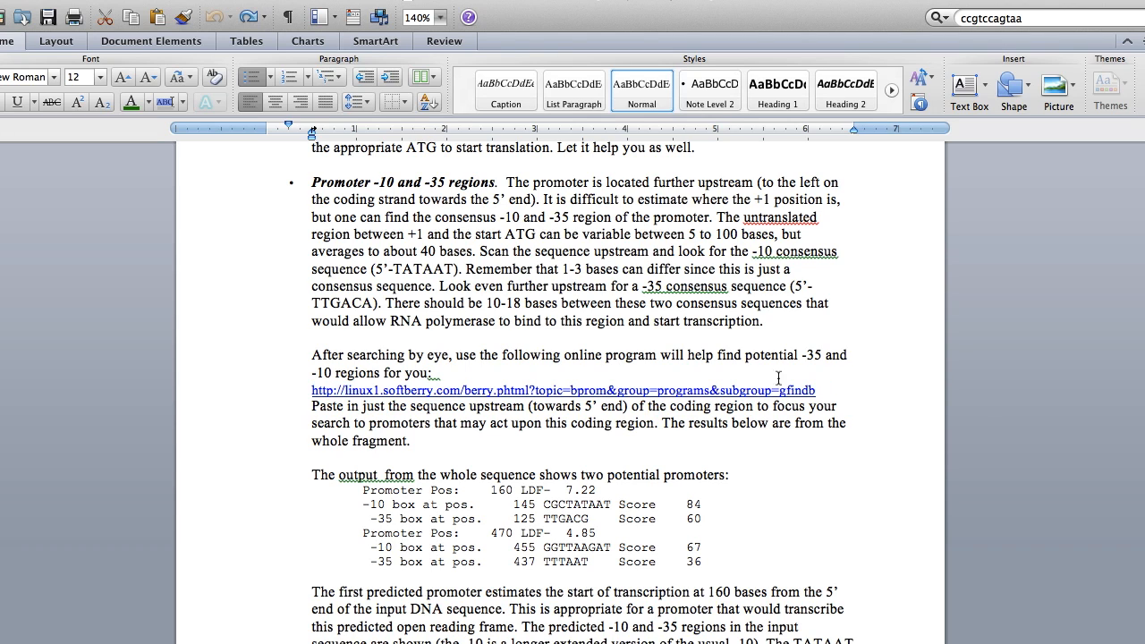
{"action": "left_click", "coordinate": [815, 392], "text": "shift"}
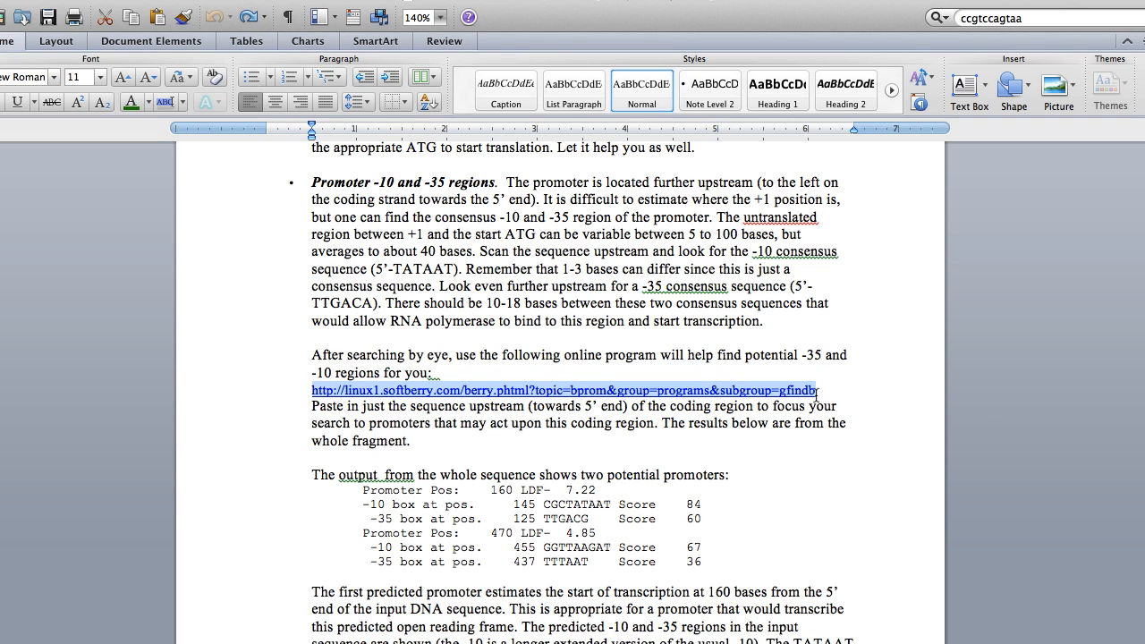
Step: Switch to the browser and open the copied softberry bprom address in a new tab
{"action": "key", "text": "ctrl+Right"}
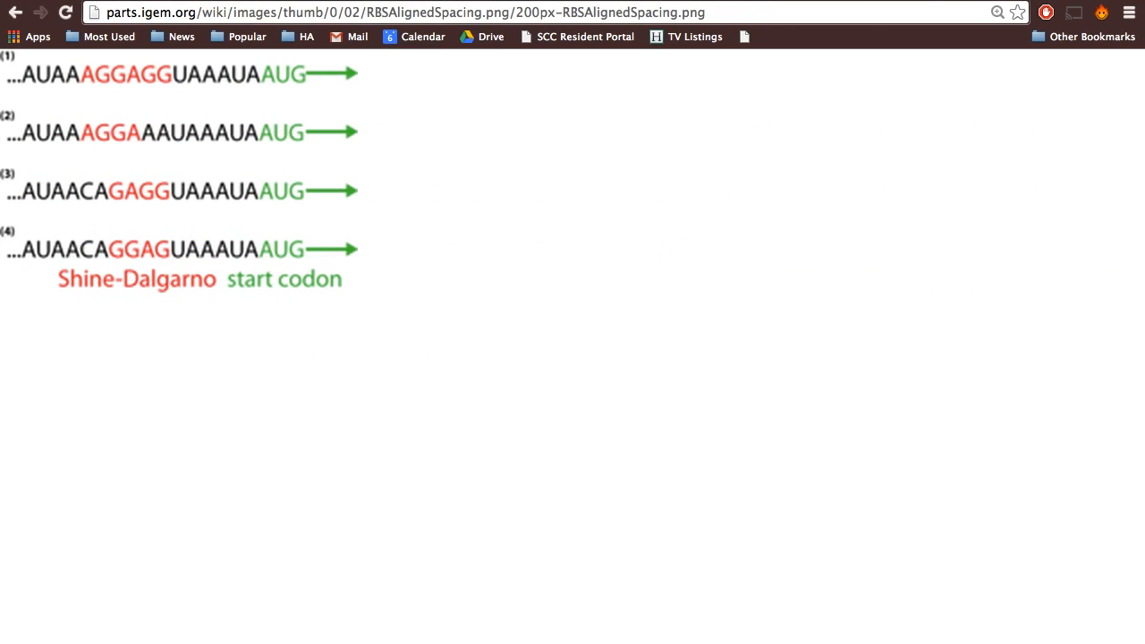
{"action": "key", "text": "ctrl+t"}
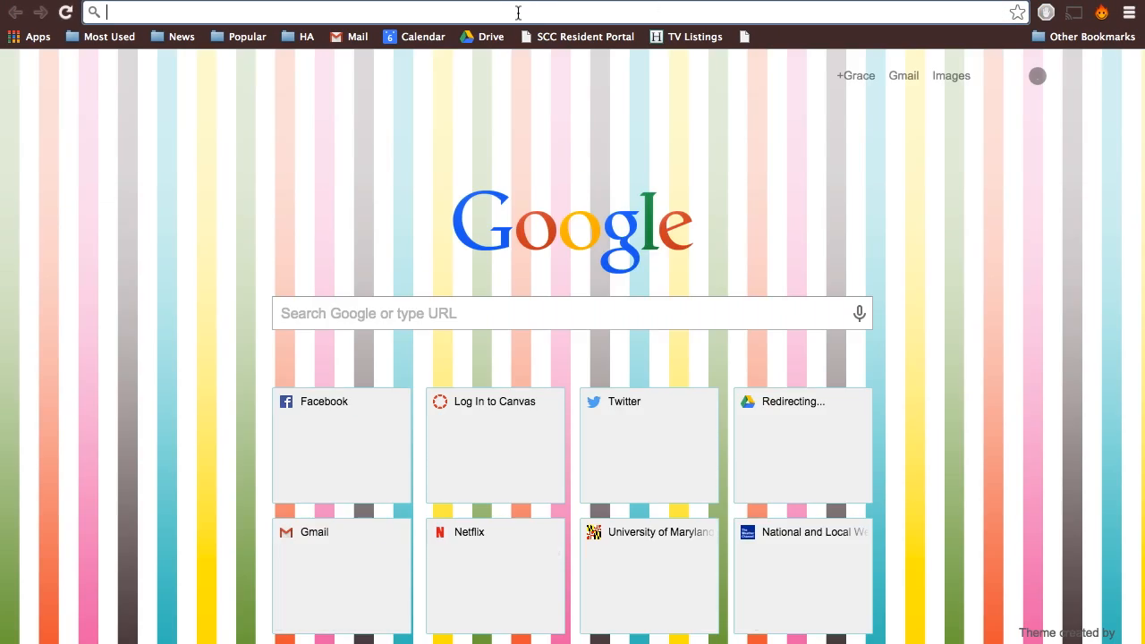
{"action": "key", "text": "ctrl+v"}
{"action": "key", "text": "Return"}
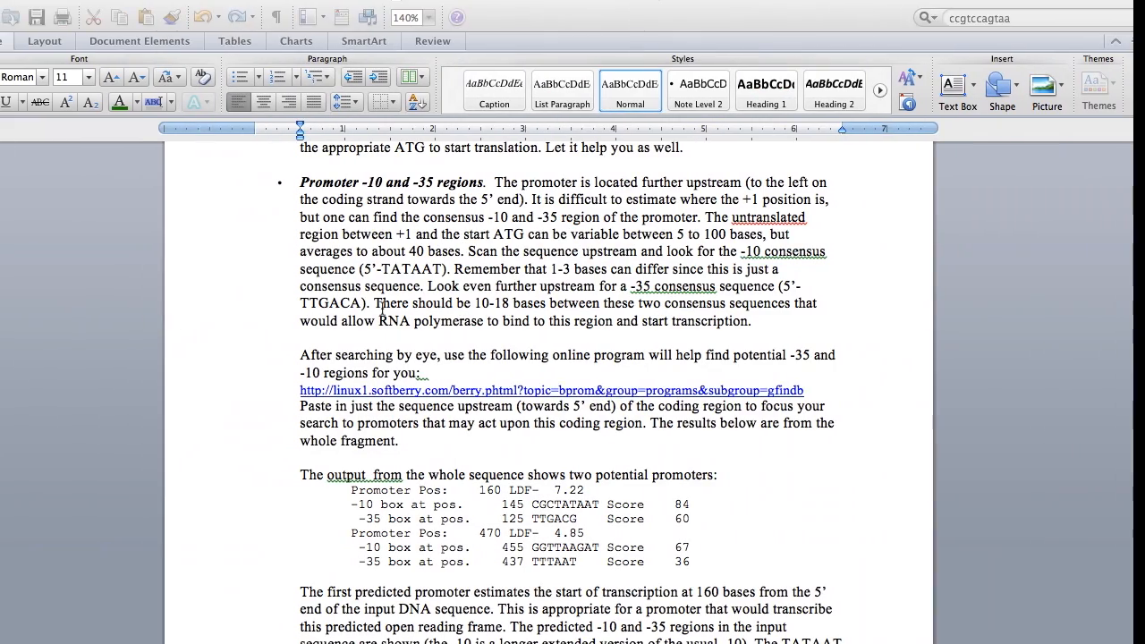
Step: Switch to Document1, copy the DNA upstream of the red coding region, and process it in BPROM in the browser
{"action": "left_click", "coordinate": [501, 0]}
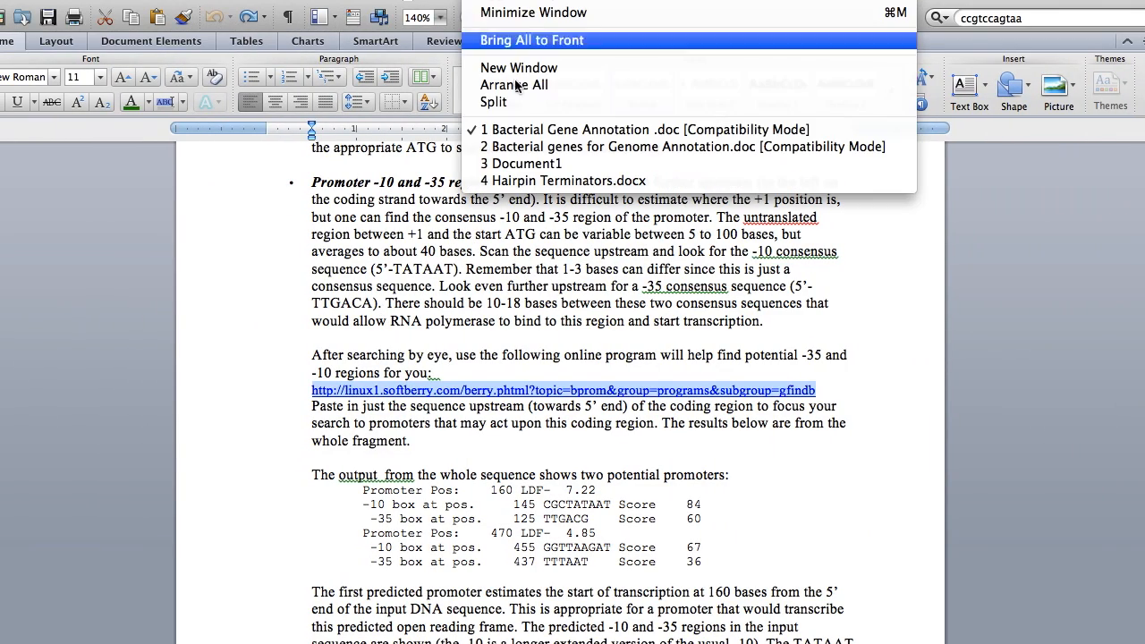
{"action": "left_click", "coordinate": [533, 164]}
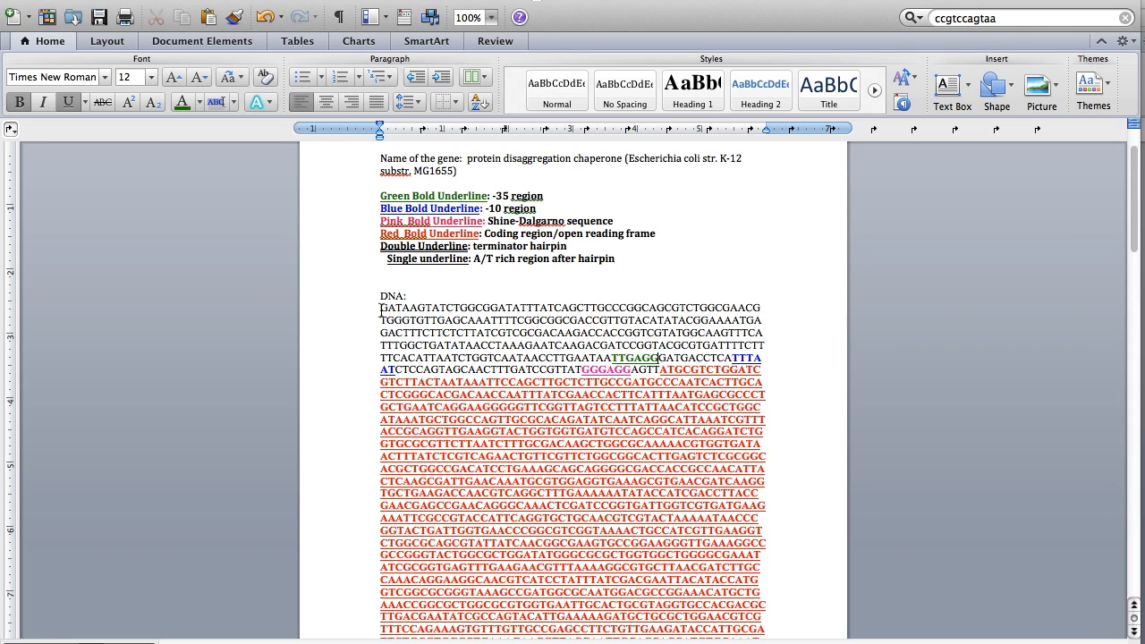
{"action": "left_click_drag", "start_coordinate": [381, 308], "coordinate": [661, 369]}
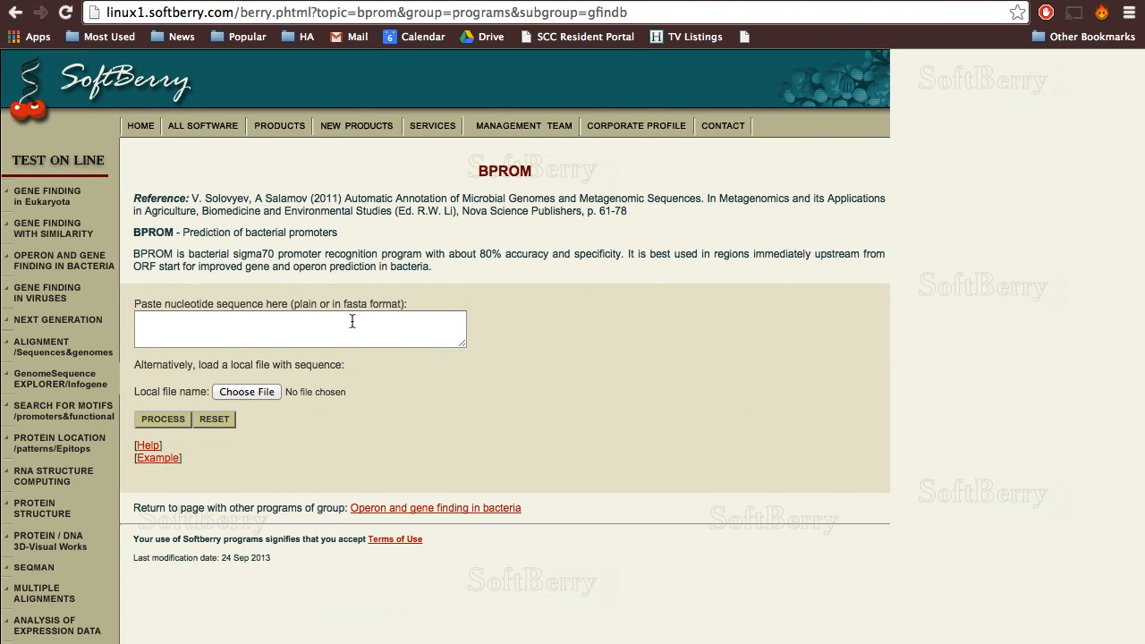
{"action": "left_click", "coordinate": [353, 321]}
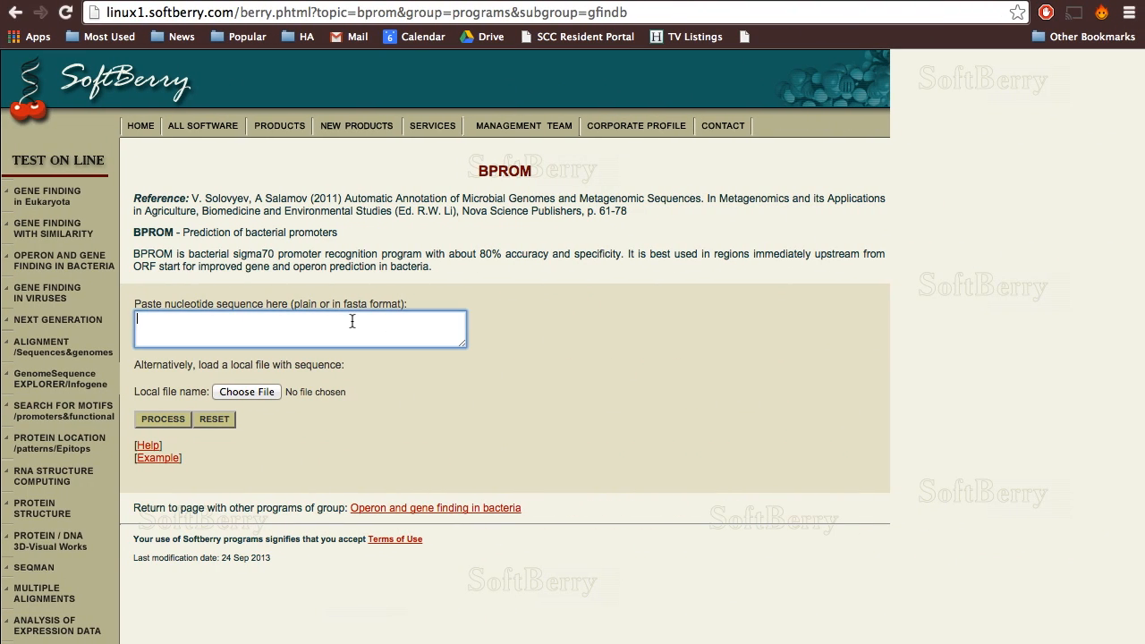
{"action": "type", "text": "GCGTGATTTTCTTTTCACATTAATCTGGTCAATAACCTTGAATAATTGAGGGATGACCTCATTTAATCTCCAGTAGCAACTTTGATCCGTTATGGGAGGAGTT"}
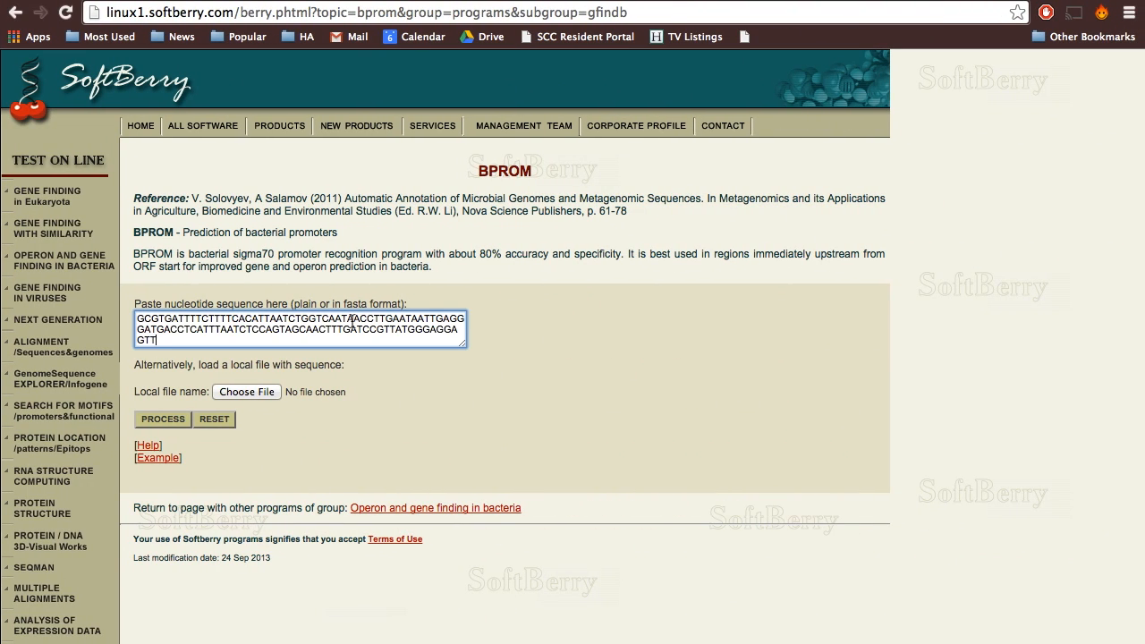
{"action": "left_click", "coordinate": [164, 424]}
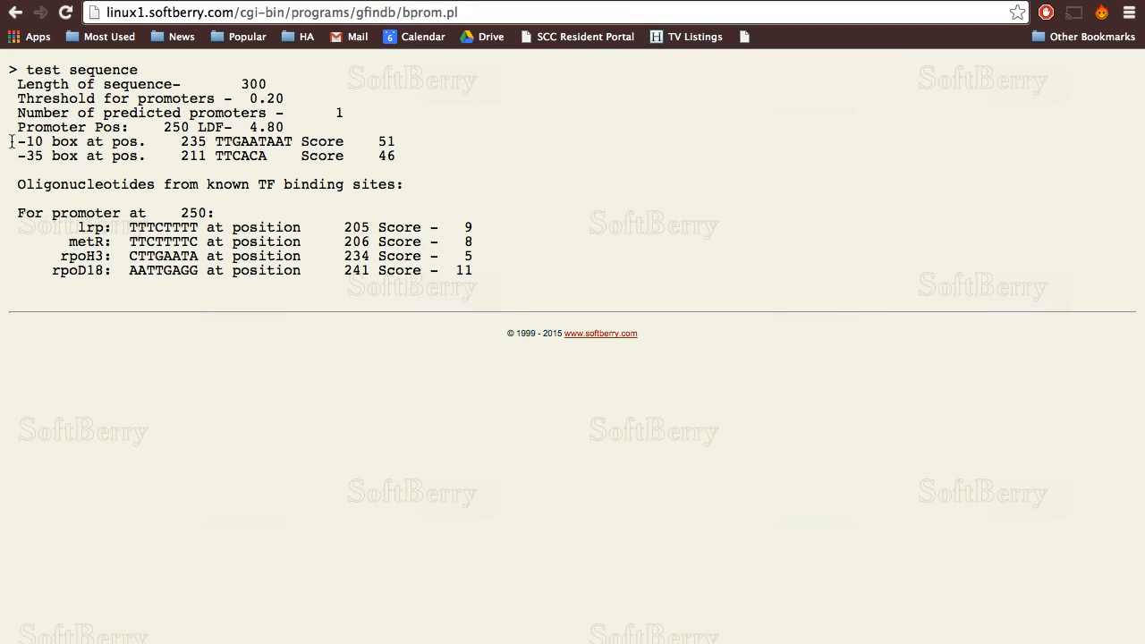
Step: Examine the -10 and -35 boxes predicted by BPROM and compare them with the regions marked in Document1
{"action": "left_click_drag", "start_coordinate": [10, 143], "coordinate": [153, 147]}
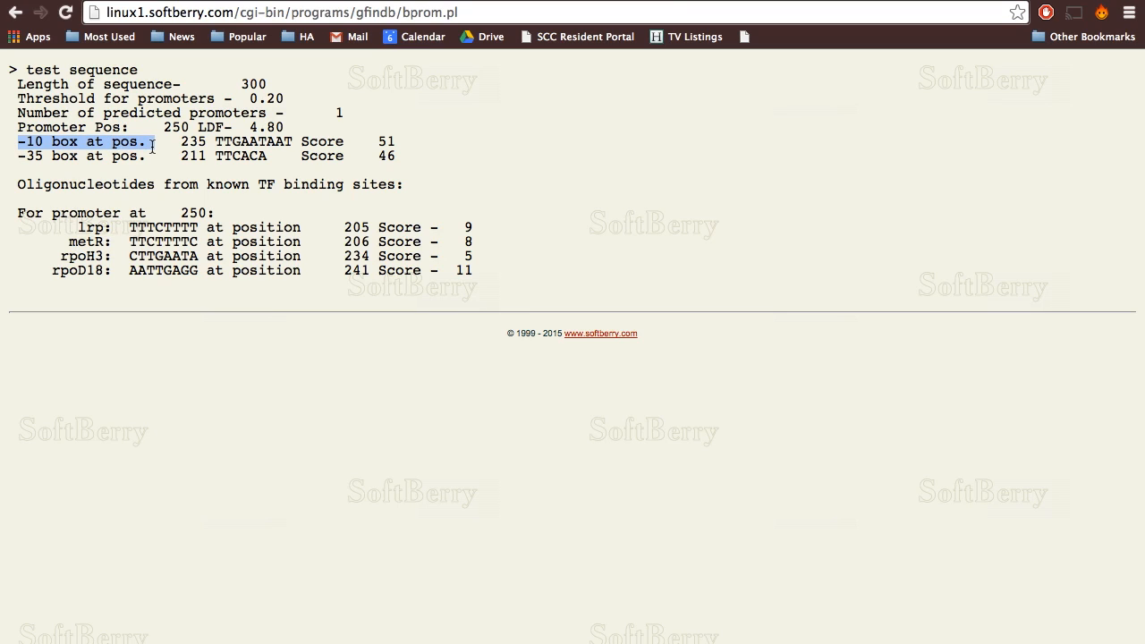
{"action": "left_click_drag", "start_coordinate": [6, 159], "coordinate": [299, 143]}
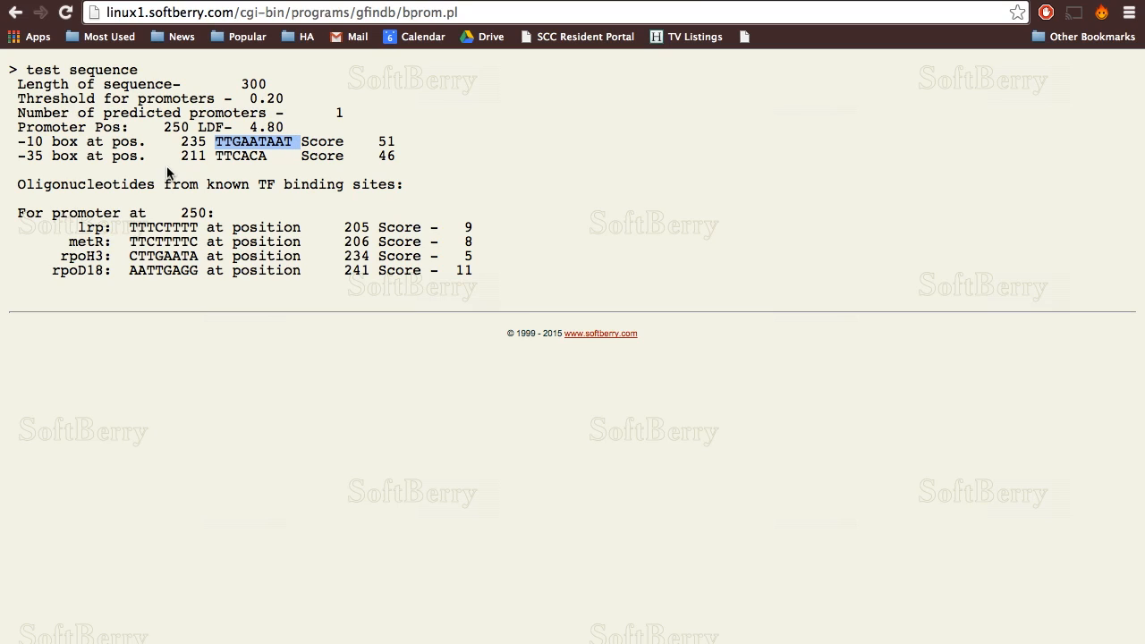
{"action": "left_click_drag", "start_coordinate": [181, 159], "coordinate": [265, 158]}
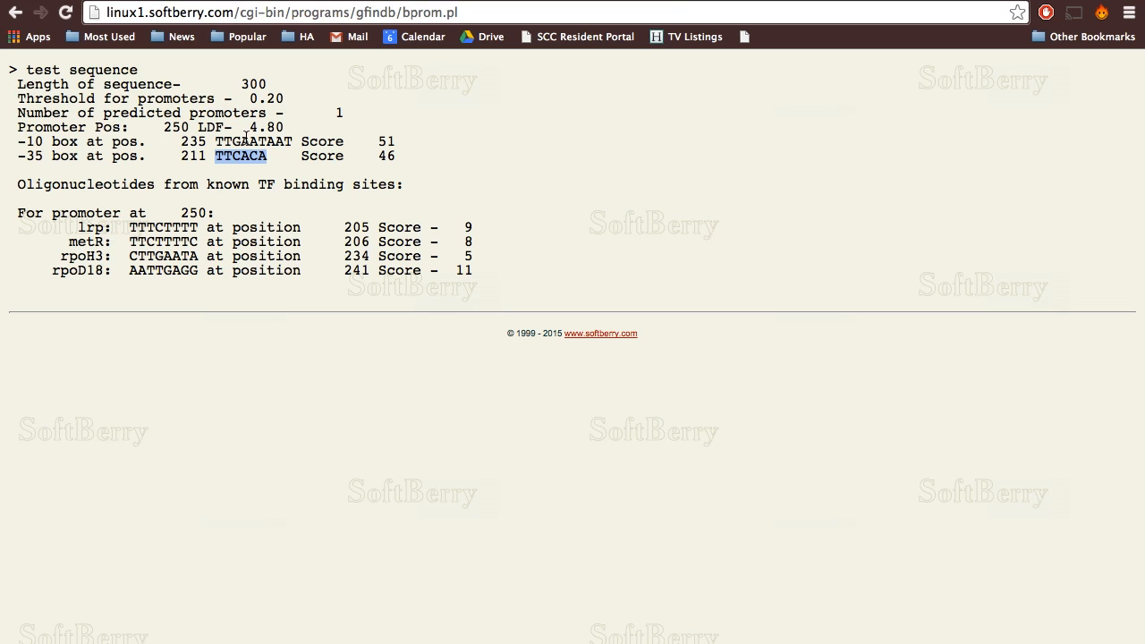
{"action": "key", "text": "ctrl+Left"}
{"action": "left_click", "coordinate": [671, 363]}
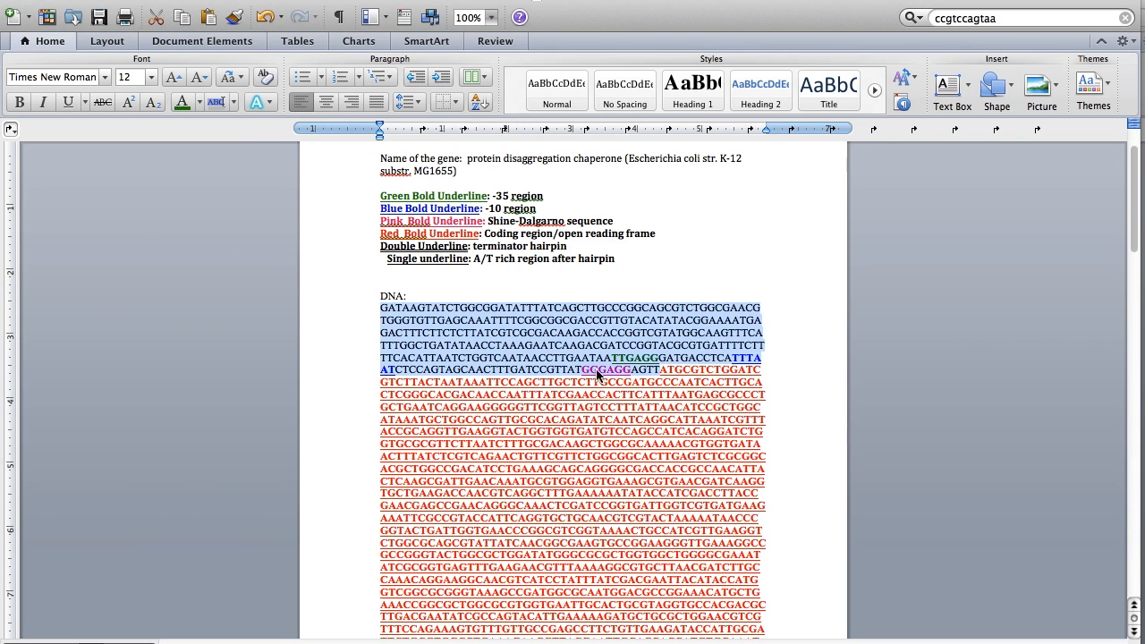
{"action": "left_click", "coordinate": [662, 360]}
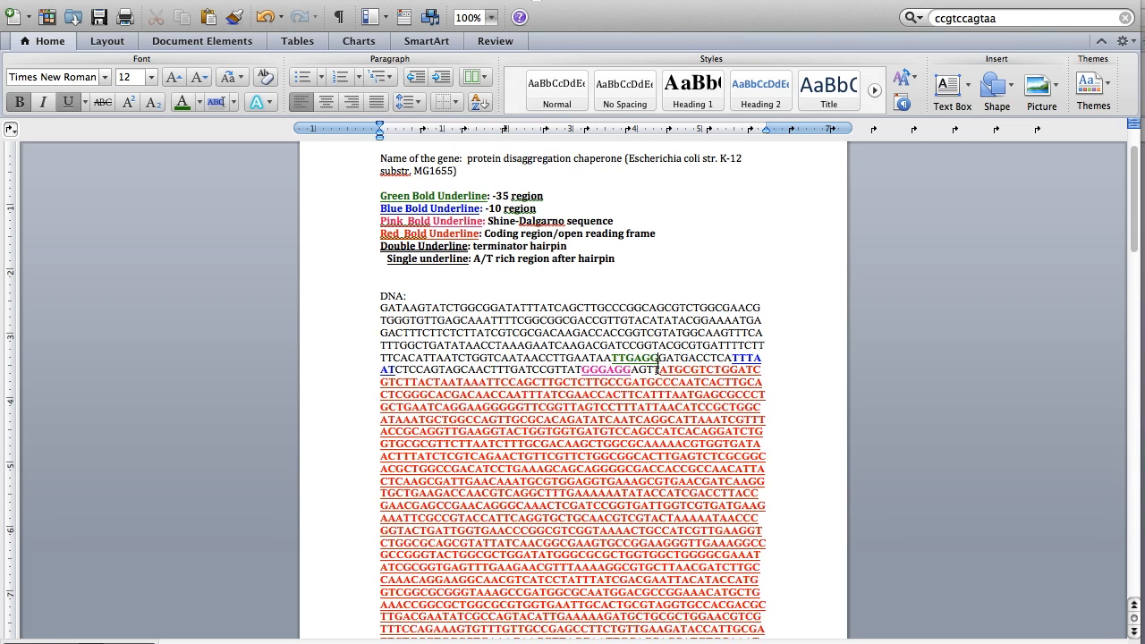
Step: Switch to the Bacterial Gene Annotation document and copy the link to the online Rho-independent terminator predictor, rna.igmors.u-psud.fr/toolbox/arnold/index.php
{"action": "left_click", "coordinate": [489, 1]}
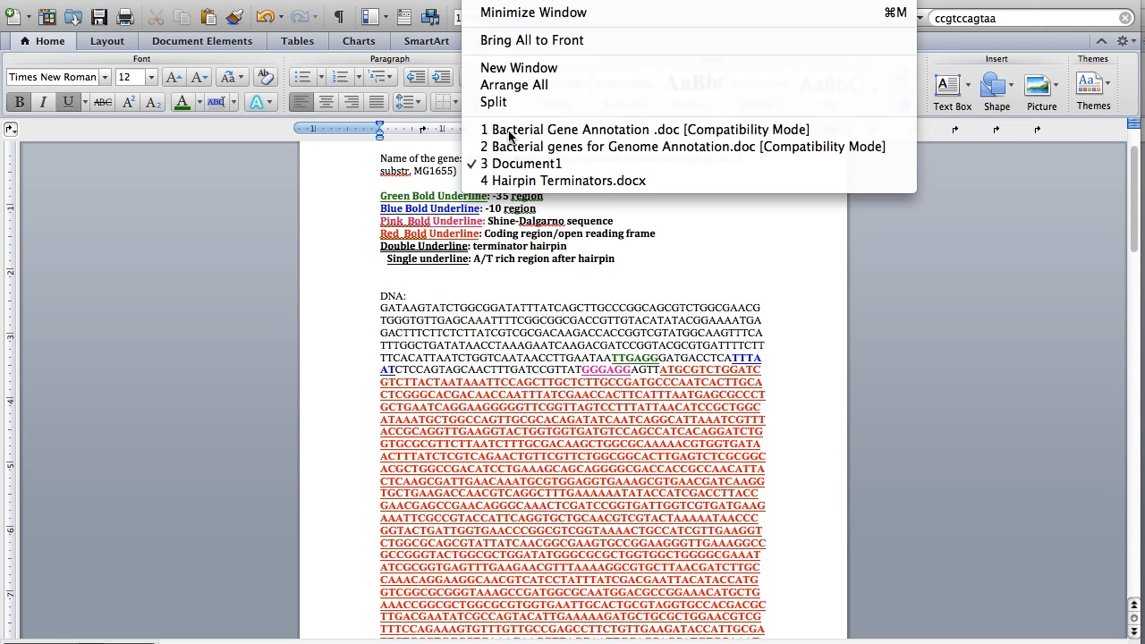
{"action": "left_click", "coordinate": [508, 130]}
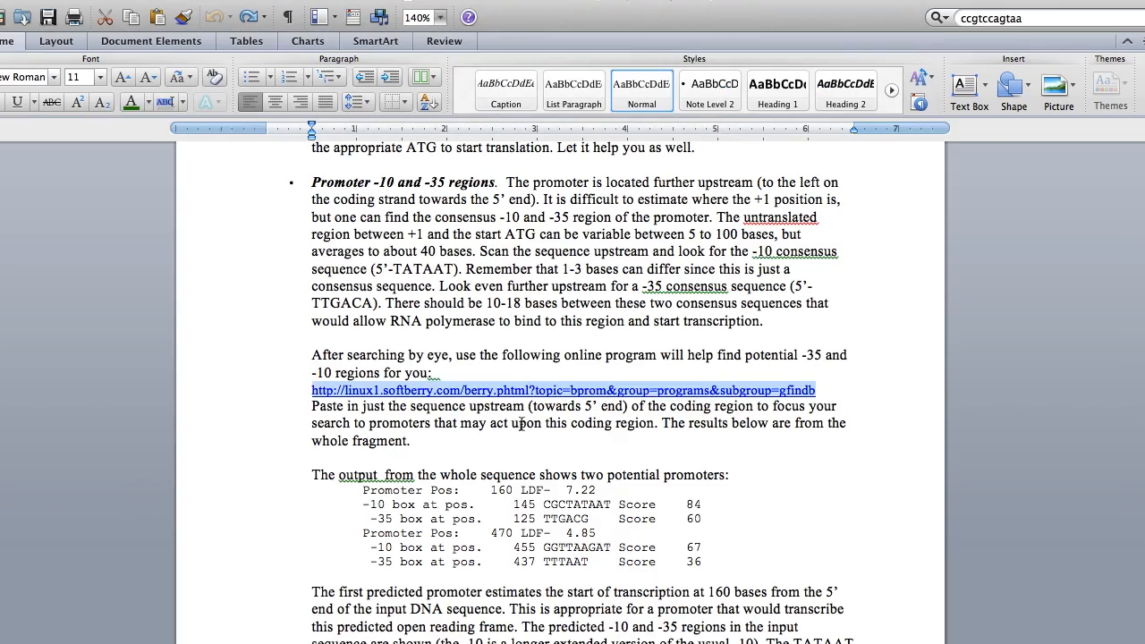
{"action": "right_click", "coordinate": [521, 423]}
{"action": "left_click", "coordinate": [823, 478]}
{"action": "scroll", "coordinate": [823, 478], "scroll_direction": "up", "scroll_amount": 5}
{"action": "scroll", "coordinate": [823, 479], "scroll_direction": "down", "scroll_amount": 10}
{"action": "scroll", "coordinate": [829, 488], "scroll_direction": "down", "scroll_amount": 15}
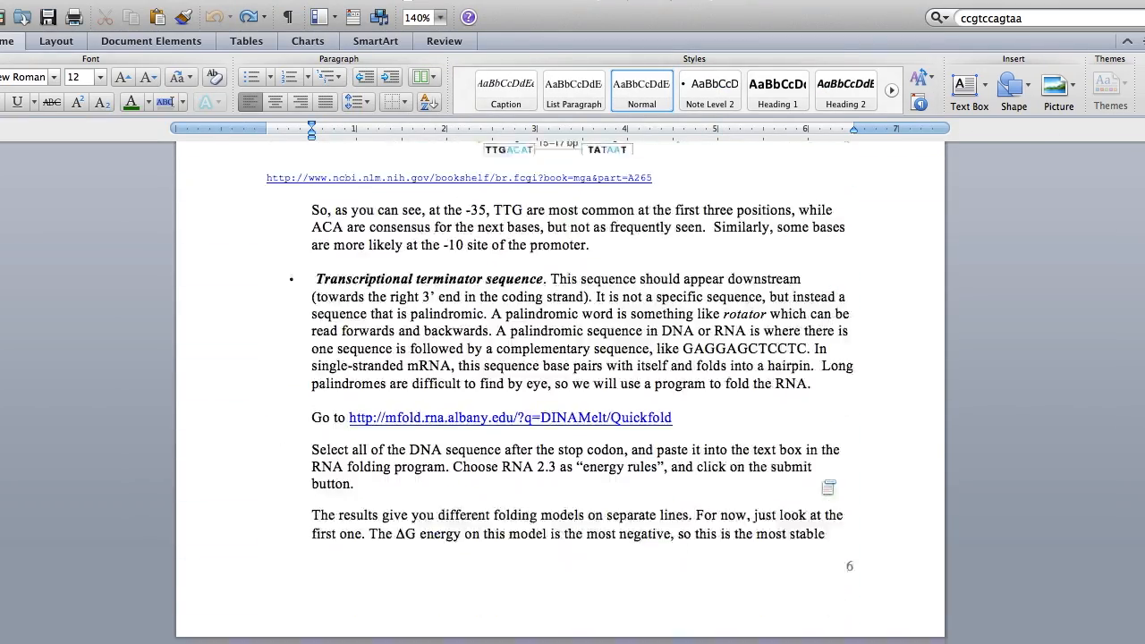
{"action": "scroll", "coordinate": [829, 488], "scroll_direction": "down", "scroll_amount": 8}
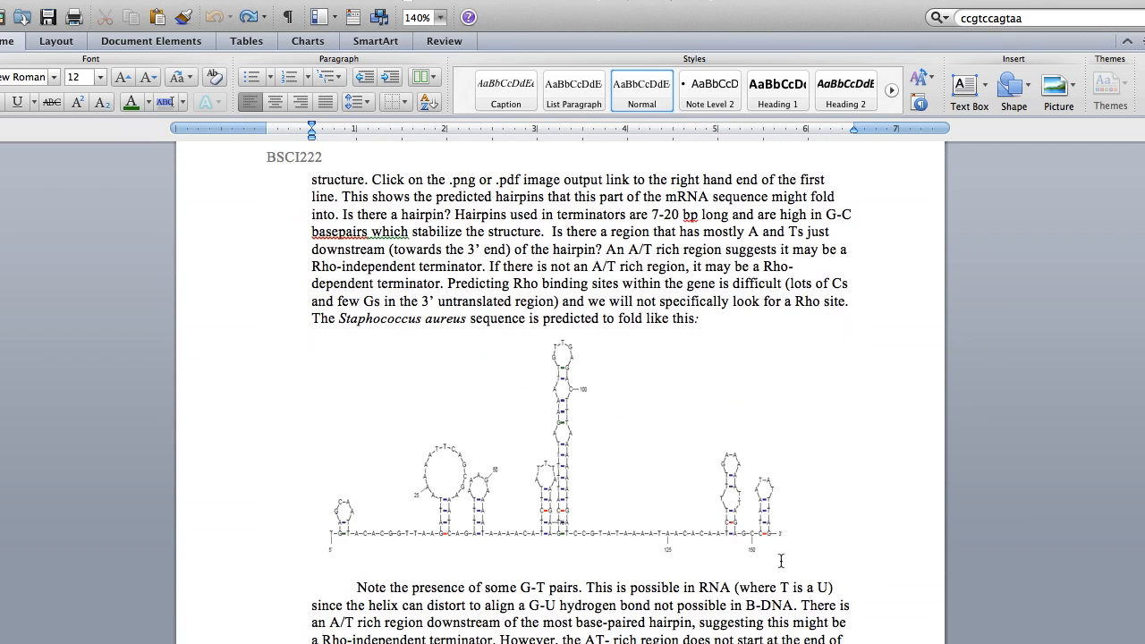
{"action": "scroll", "coordinate": [728, 461], "scroll_direction": "down", "scroll_amount": 4}
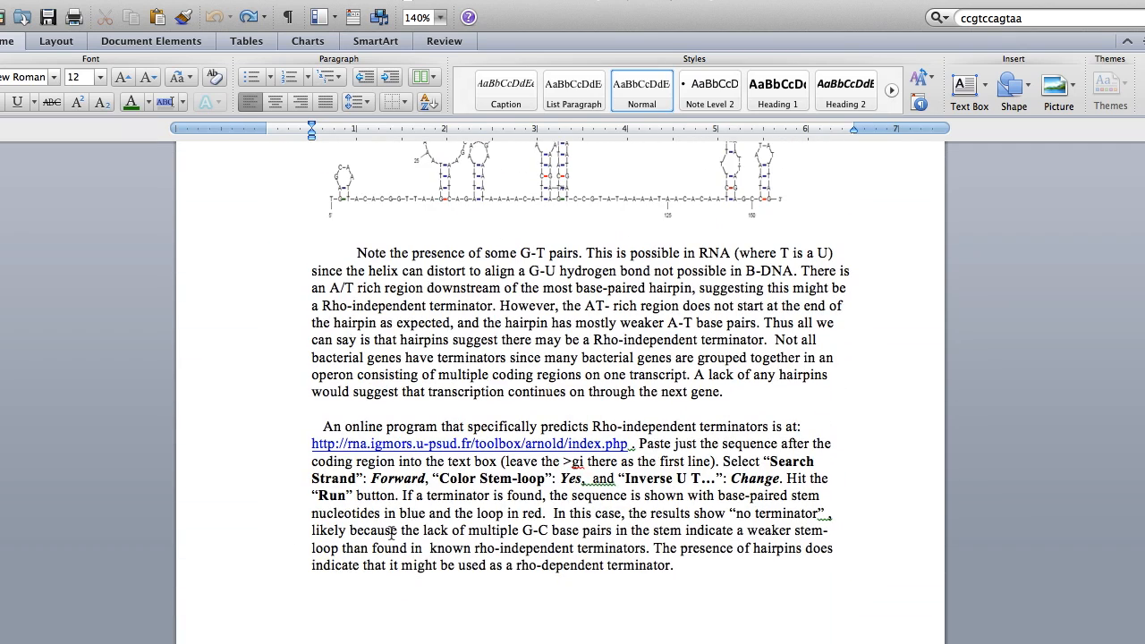
{"action": "left_click_drag", "start_coordinate": [307, 445], "coordinate": [630, 450]}
{"action": "key", "text": "super+c"}
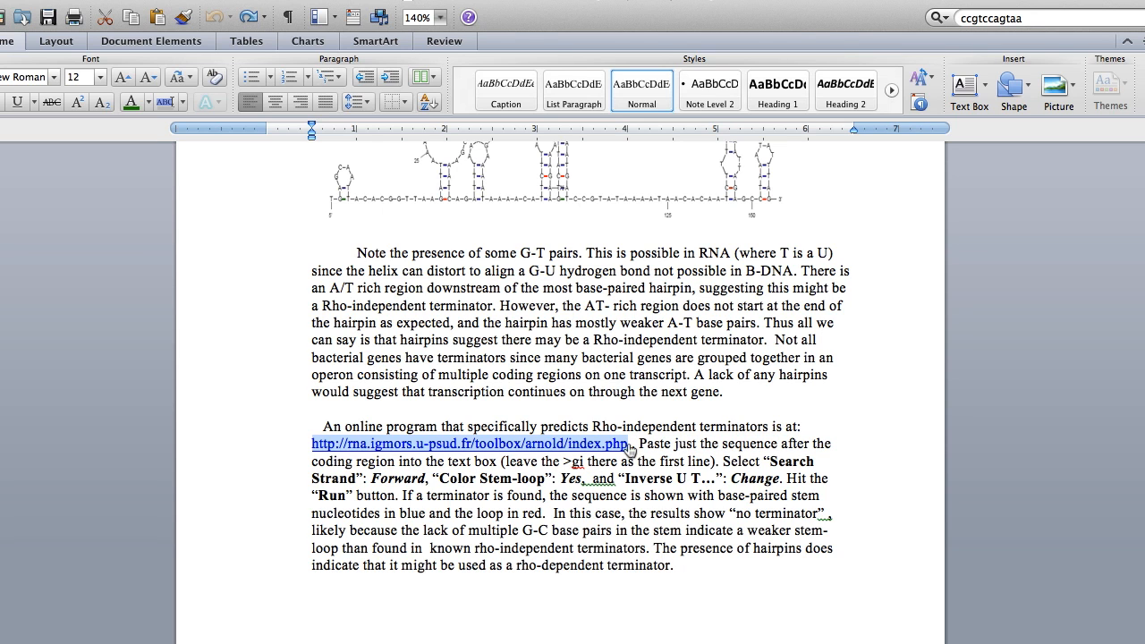
Step: Switch to the browser and open the copied ARNold address in a new tab
{"action": "key", "text": "ctrl+Right"}
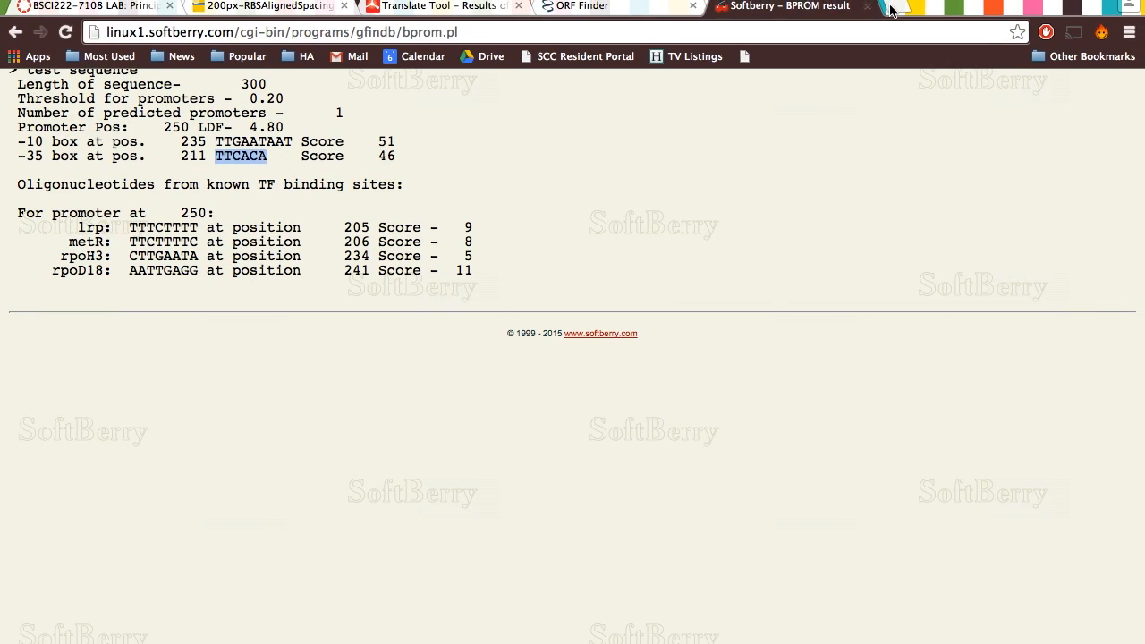
{"action": "left_click", "coordinate": [892, 9]}
{"action": "key", "text": "super+v"}
{"action": "key", "text": "Return"}
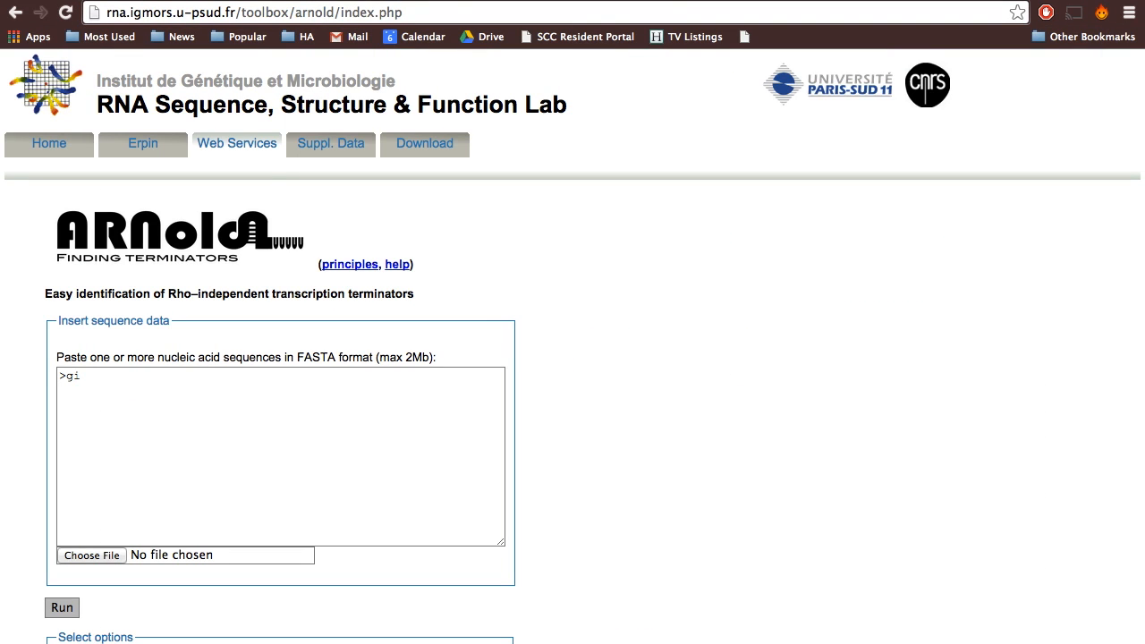
Step: Copy the whole DNA sequence from Document1 and paste it into ARNold's sequence field in the browser after >gi
{"action": "key", "text": "ctrl+Left"}
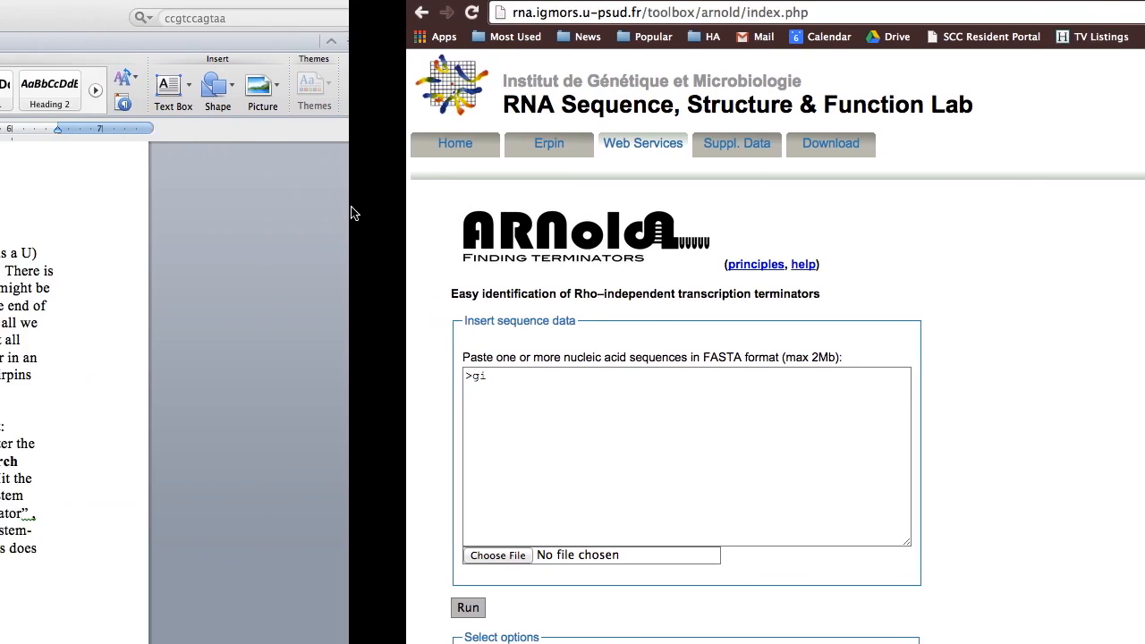
{"action": "left_click", "coordinate": [498, 9]}
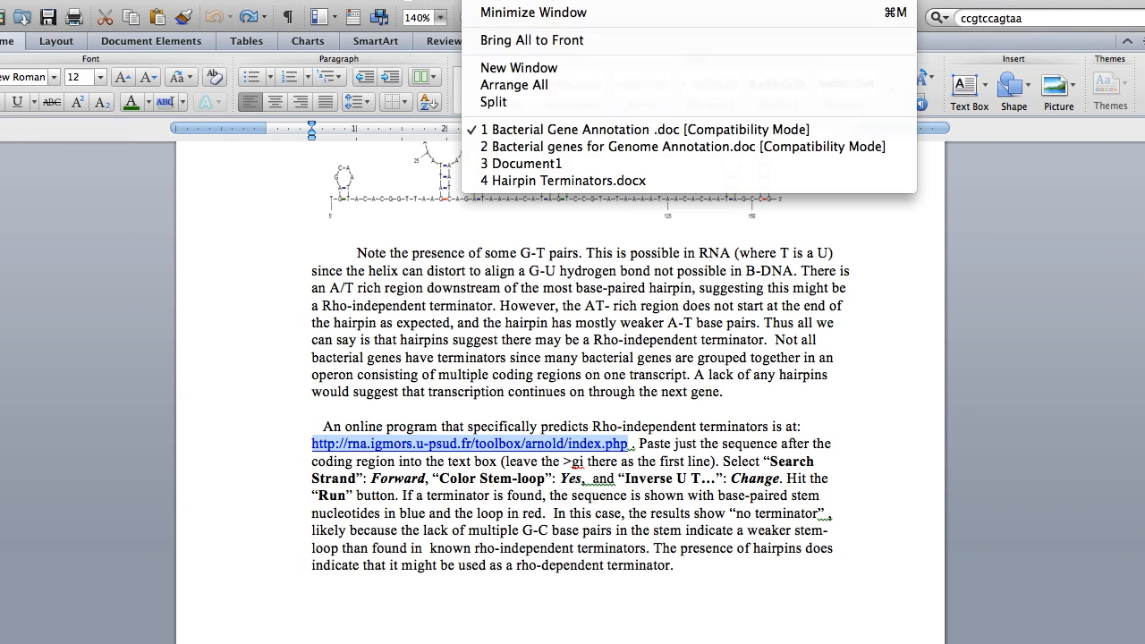
{"action": "left_click", "coordinate": [519, 162]}
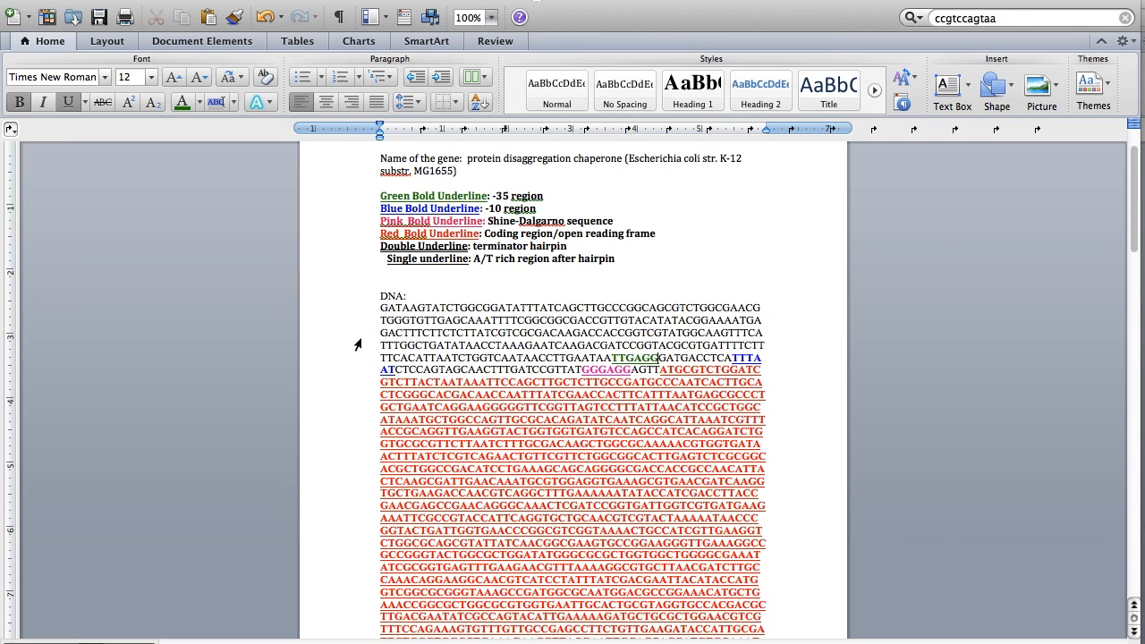
{"action": "left_click_drag", "start_coordinate": [379, 308], "coordinate": [691, 576]}
{"action": "left_click", "coordinate": [739, 537]}
{"action": "left_click", "coordinate": [691, 575]}
{"action": "key", "text": "ctrl+Right"}
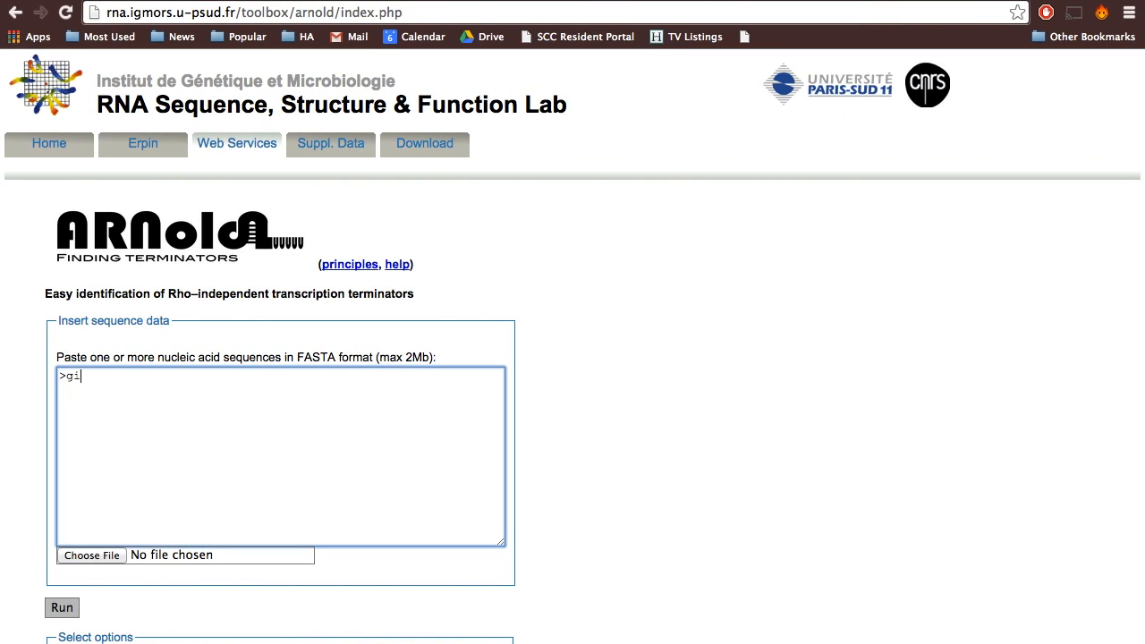
{"action": "key", "text": "super+v"}
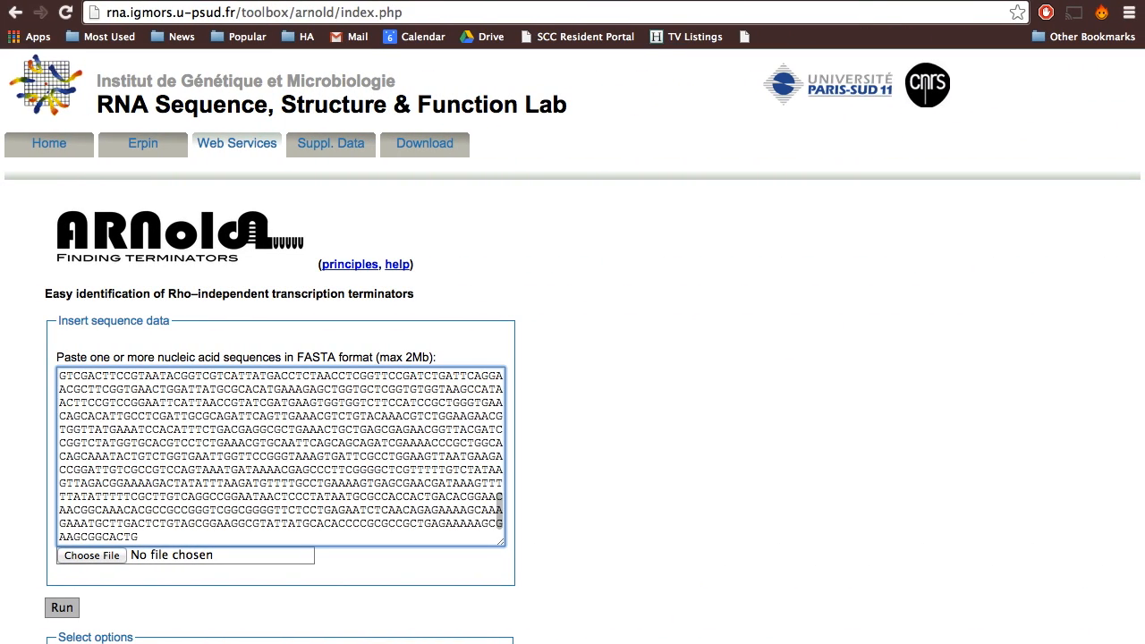
Step: Set the search strand to Forward and Inverse U and T to Change, keep stem-loop coloring on, and run the terminator search
{"action": "scroll", "coordinate": [573, 358], "scroll_direction": "down", "scroll_amount": 5}
{"action": "scroll", "coordinate": [42, 334], "scroll_direction": "down", "scroll_amount": 2}
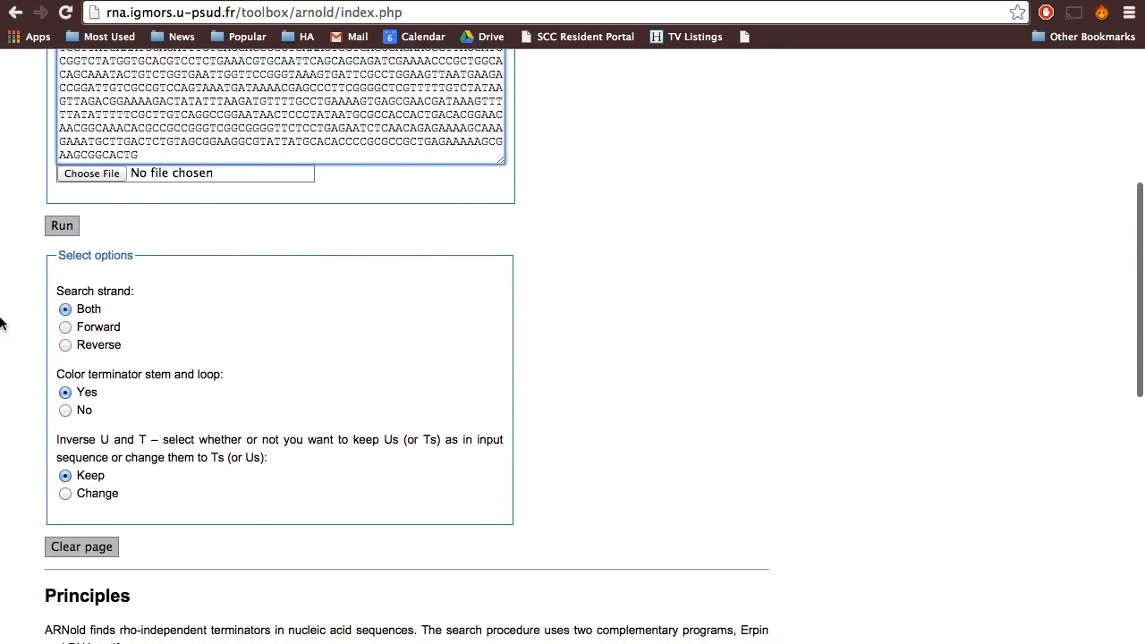
{"action": "left_click", "coordinate": [65, 327]}
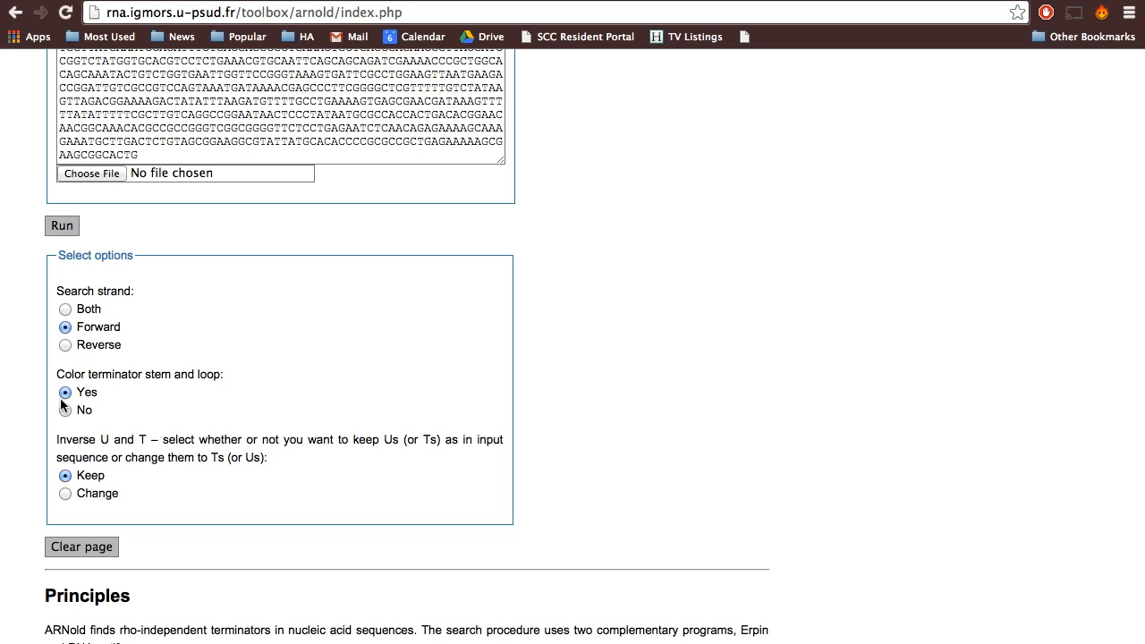
{"action": "left_click", "coordinate": [65, 495]}
{"action": "left_click", "coordinate": [61, 228]}
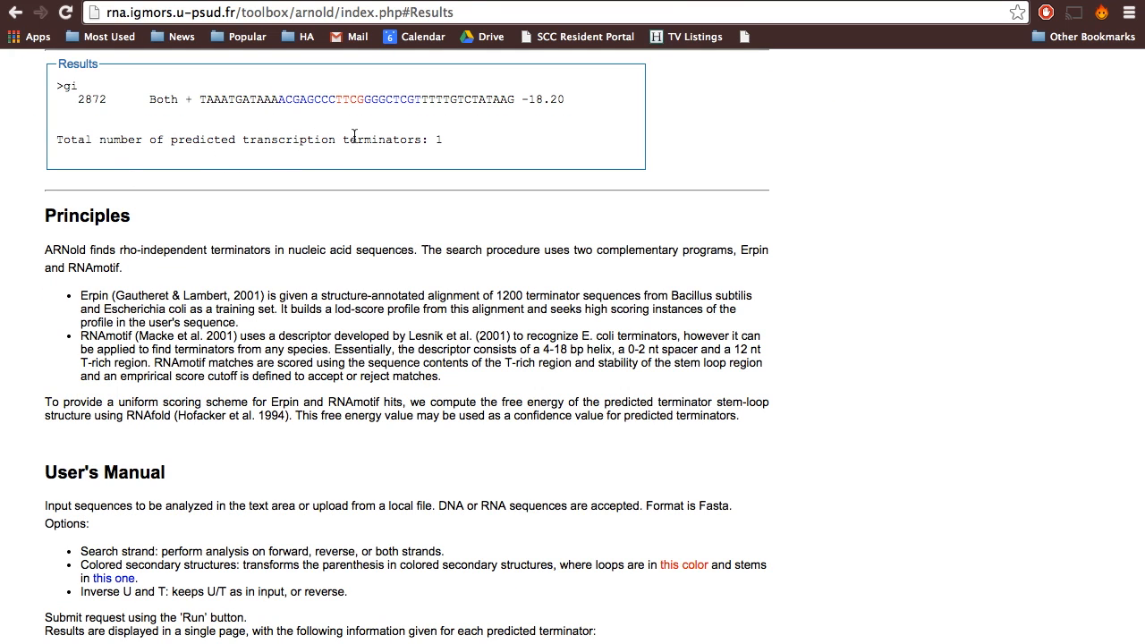
Step: Examine the stem and loop of the predicted terminator and copy its first blue stem segment, ACGAGCCC
{"action": "left_click_drag", "start_coordinate": [284, 102], "coordinate": [414, 102]}
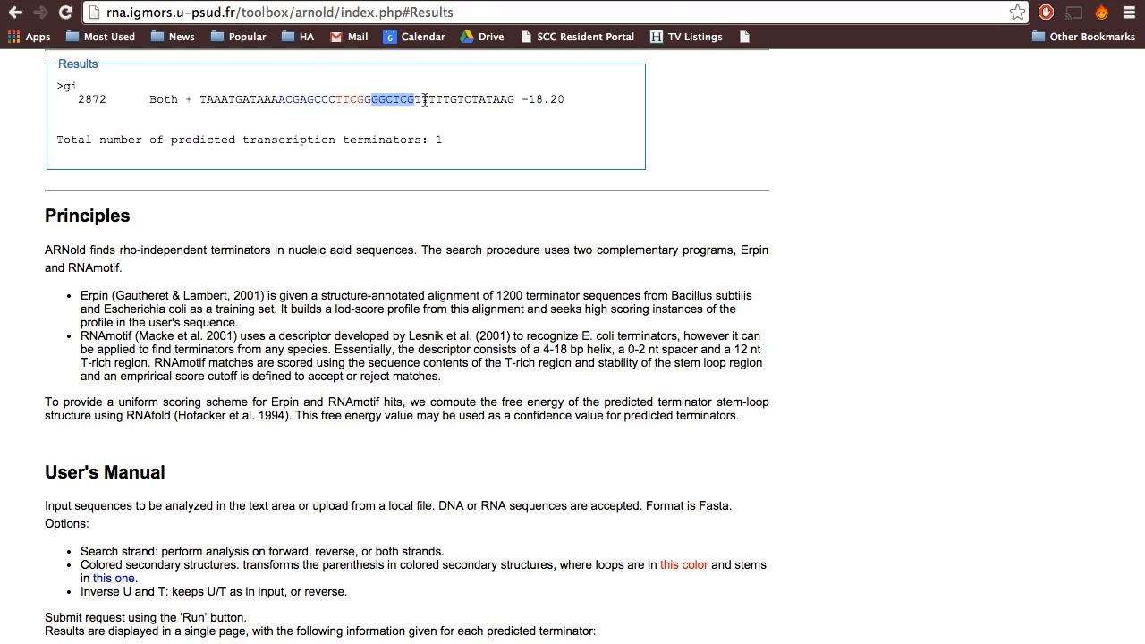
{"action": "left_click", "coordinate": [422, 101]}
{"action": "left_click_drag", "start_coordinate": [422, 101], "coordinate": [337, 104]}
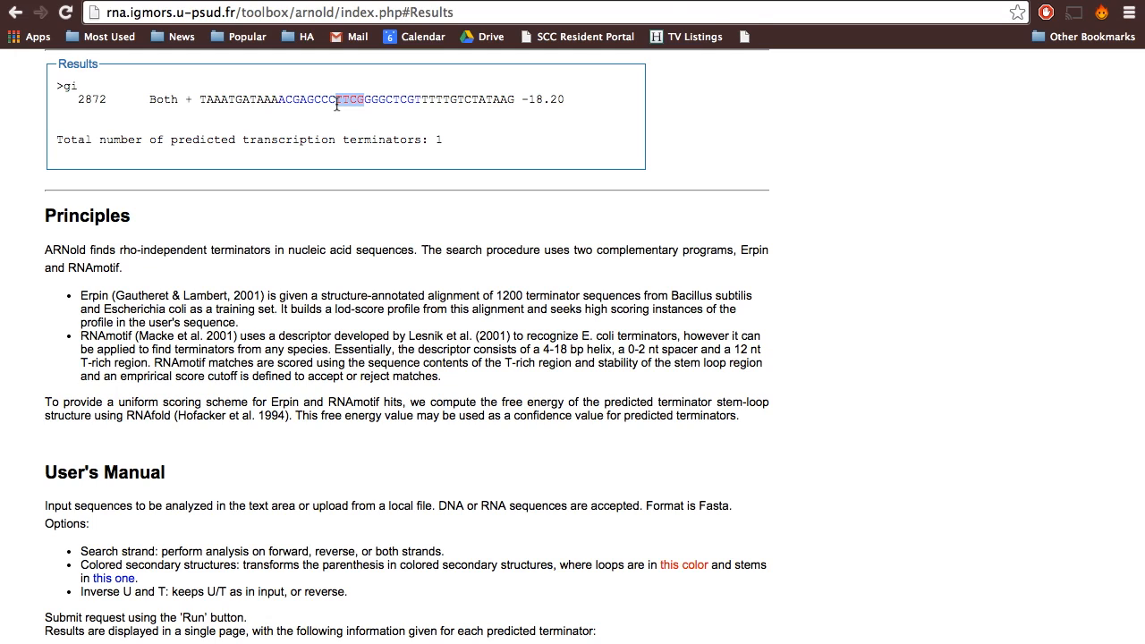
{"action": "left_click", "coordinate": [338, 104]}
{"action": "left_click_drag", "start_coordinate": [281, 103], "coordinate": [335, 103]}
{"action": "key", "text": "super+c"}
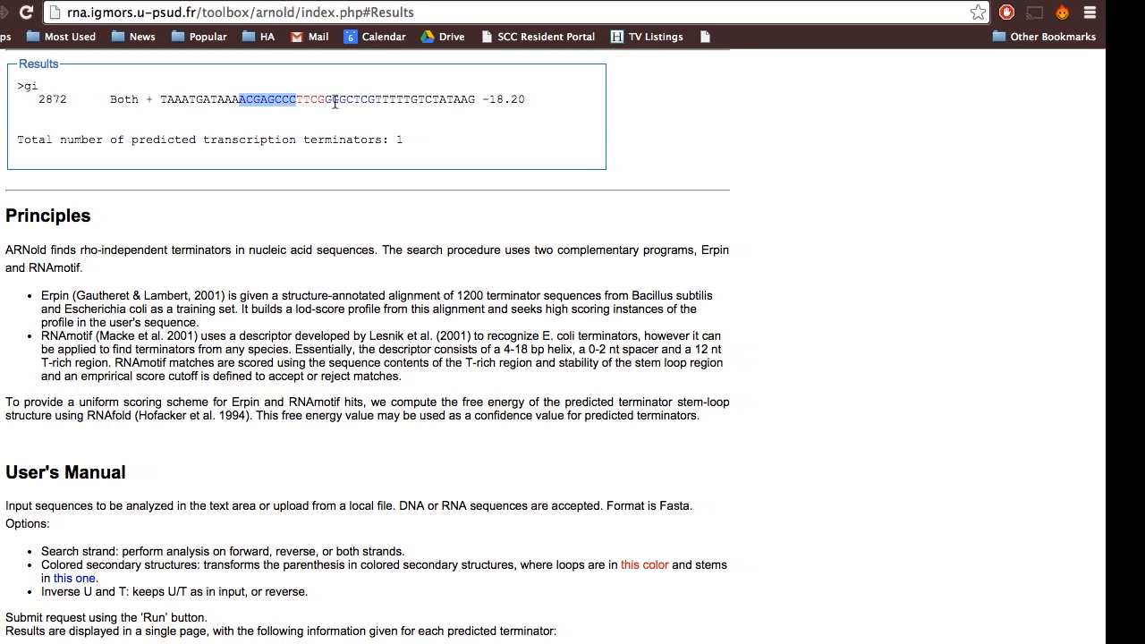
Step: Switch to Document1 and search for the copied stem sequence ACGAGCCC to locate the terminator hairpin in the DNA
{"action": "key", "text": "super+Tab"}
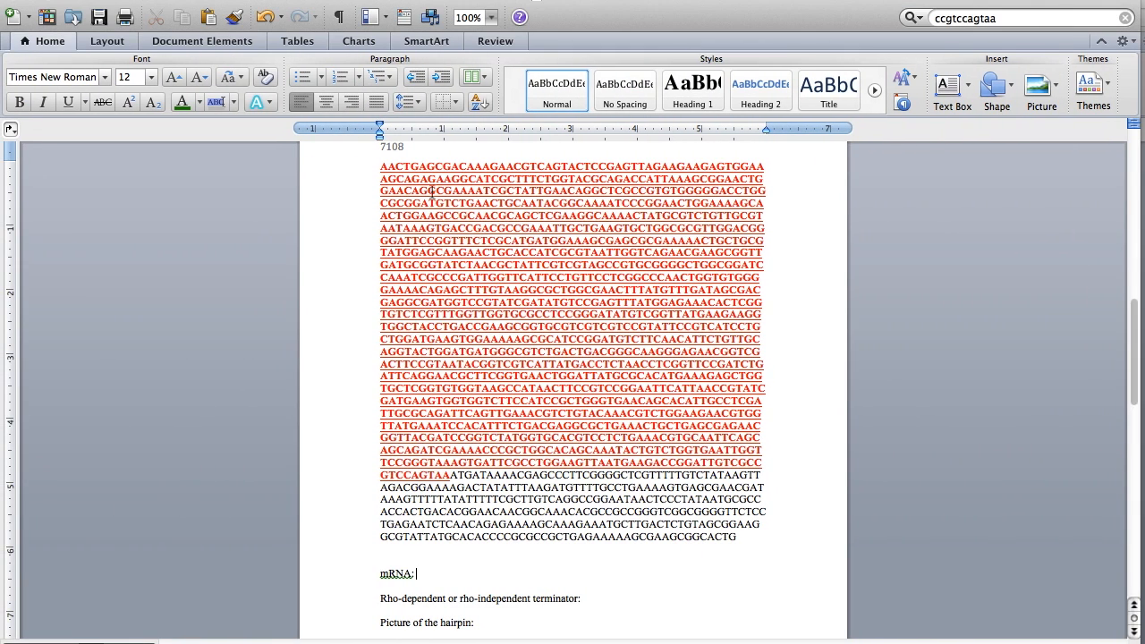
{"action": "key", "text": "super+f"}
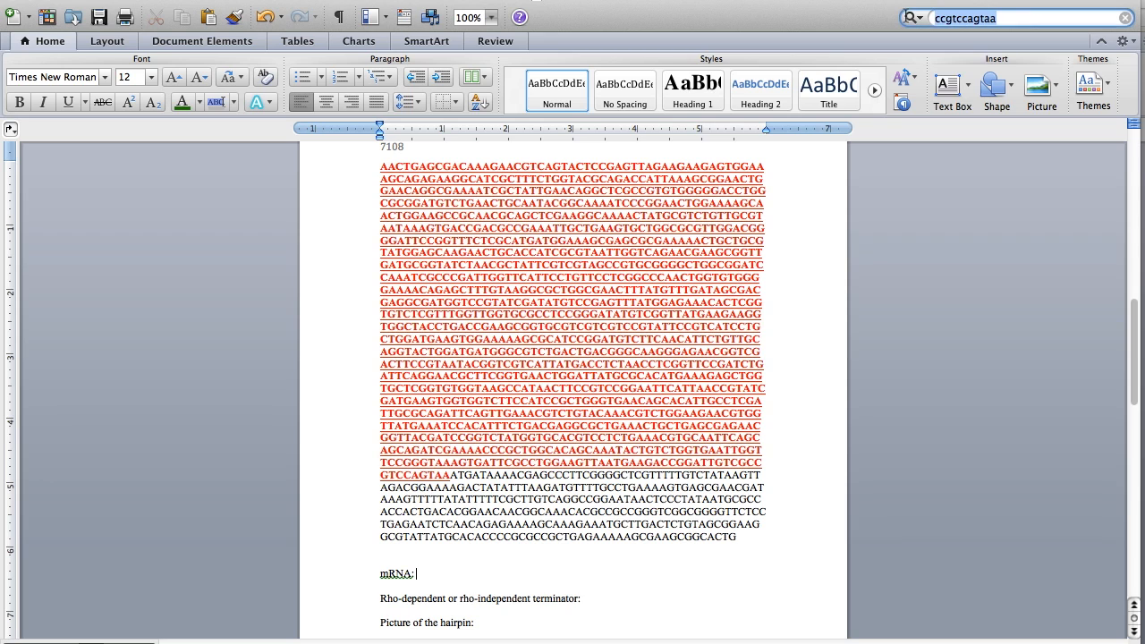
{"action": "right_click", "coordinate": [954, 16]}
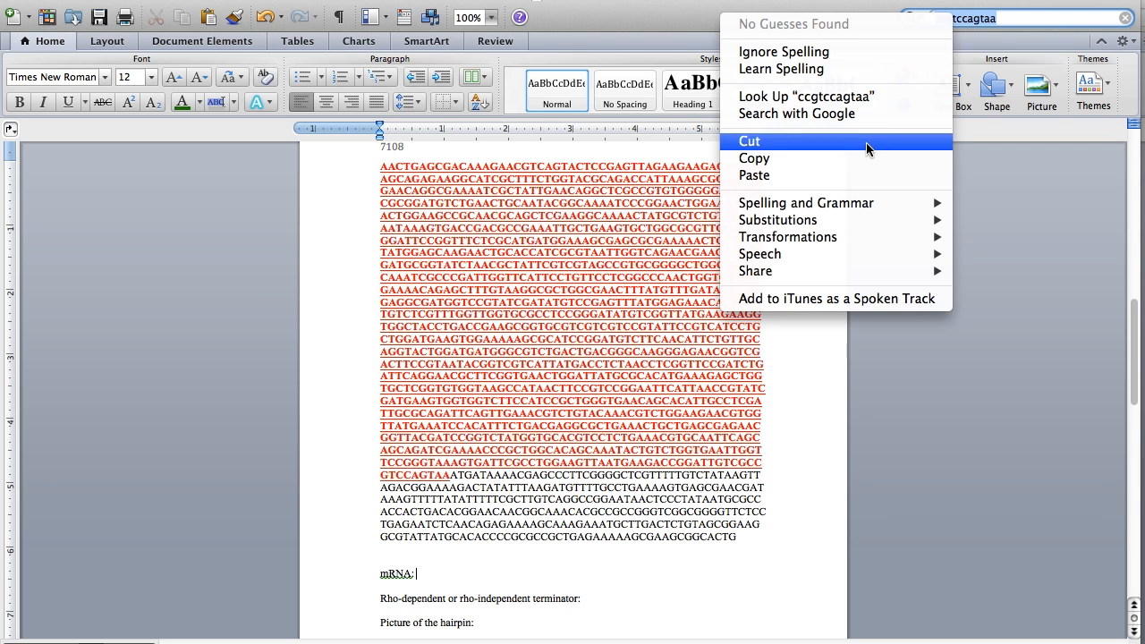
{"action": "left_click", "coordinate": [858, 172]}
{"action": "key", "text": "Return"}
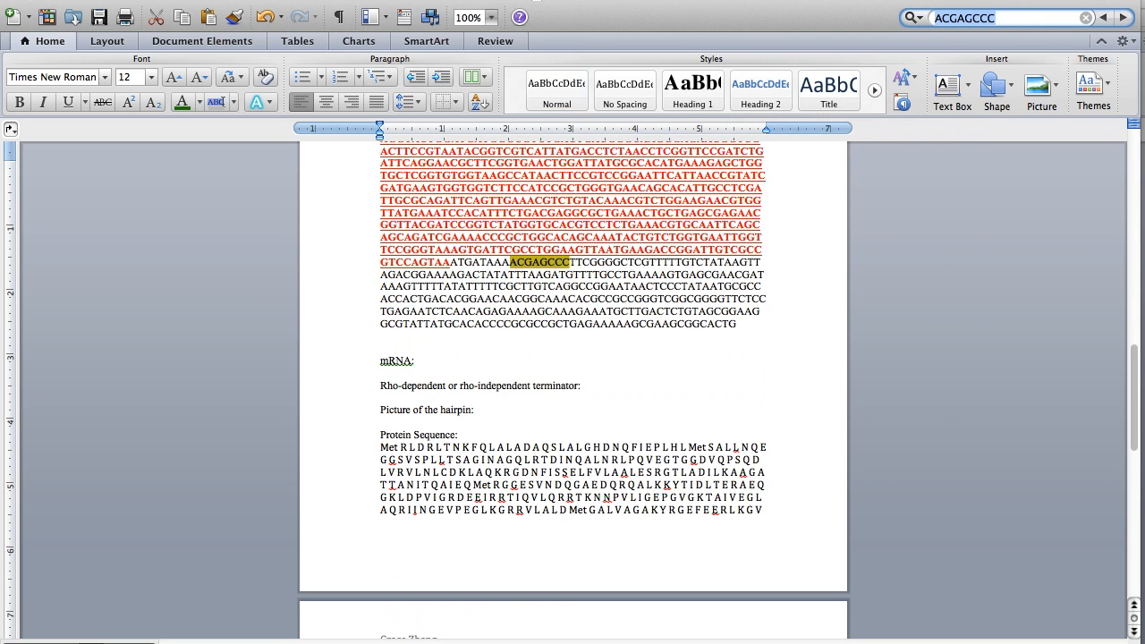
{"action": "left_click", "coordinate": [516, 269]}
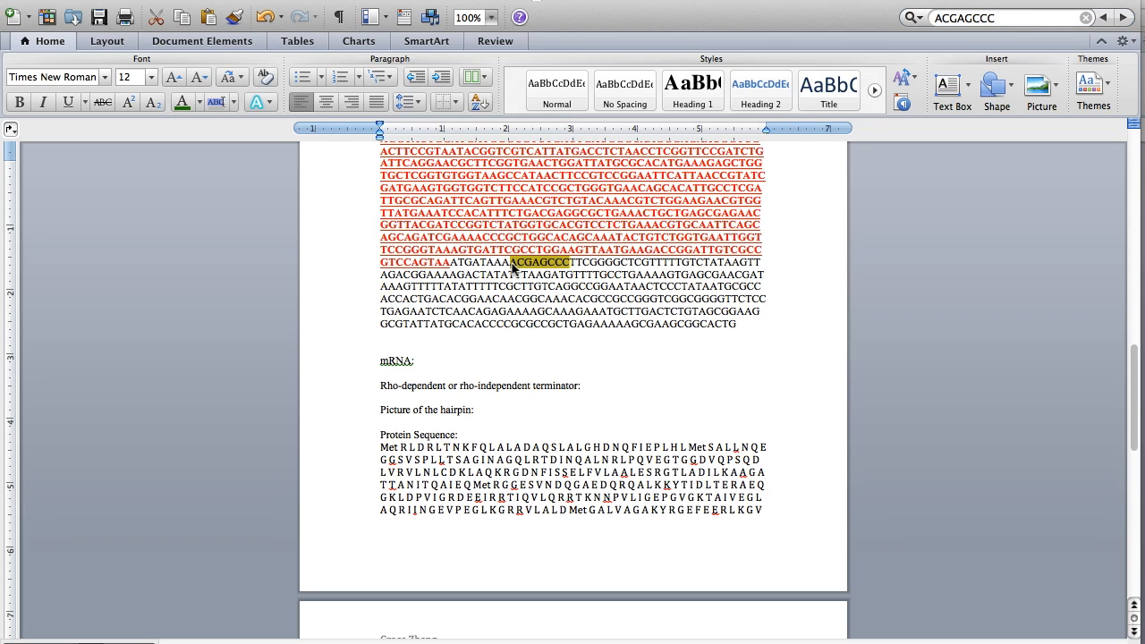
Step: Double-underline the first terminator stem segment, ACGAGCCC, just after the red coding sequence in the DNA
{"action": "mouse_move", "coordinate": [512, 267]}
{"action": "left_mouse_down"}
{"action": "mouse_move", "coordinate": [572, 267]}
{"action": "mouse_move", "coordinate": [512, 265]}
{"action": "left_mouse_up"}
{"action": "left_click", "coordinate": [86, 101]}
{"action": "left_click", "coordinate": [100, 127]}
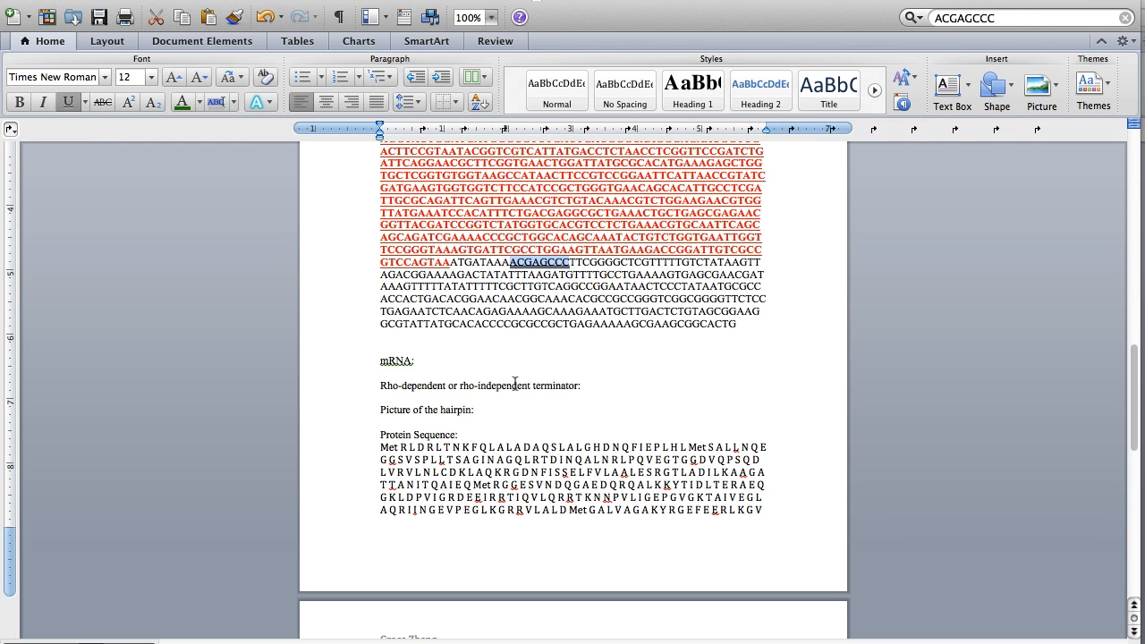
Step: Switch to the ARNold results in the browser and copy the terminator's second blue stem segment, GGGCTCGT
{"action": "key", "text": "ctrl+Right"}
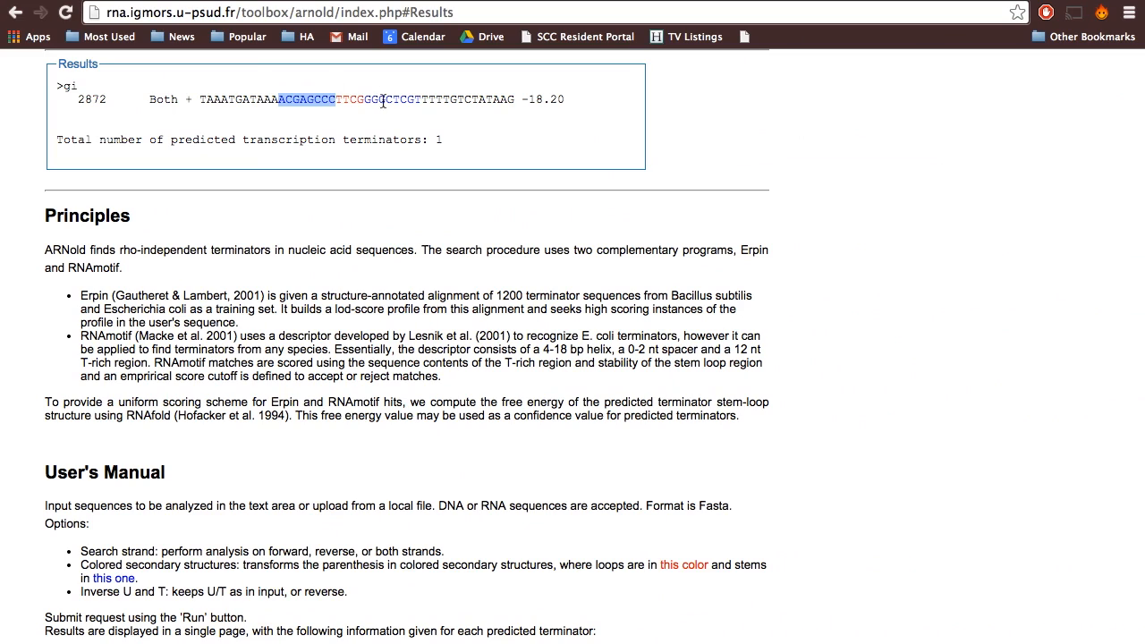
{"action": "left_click_drag", "start_coordinate": [371, 100], "coordinate": [421, 99]}
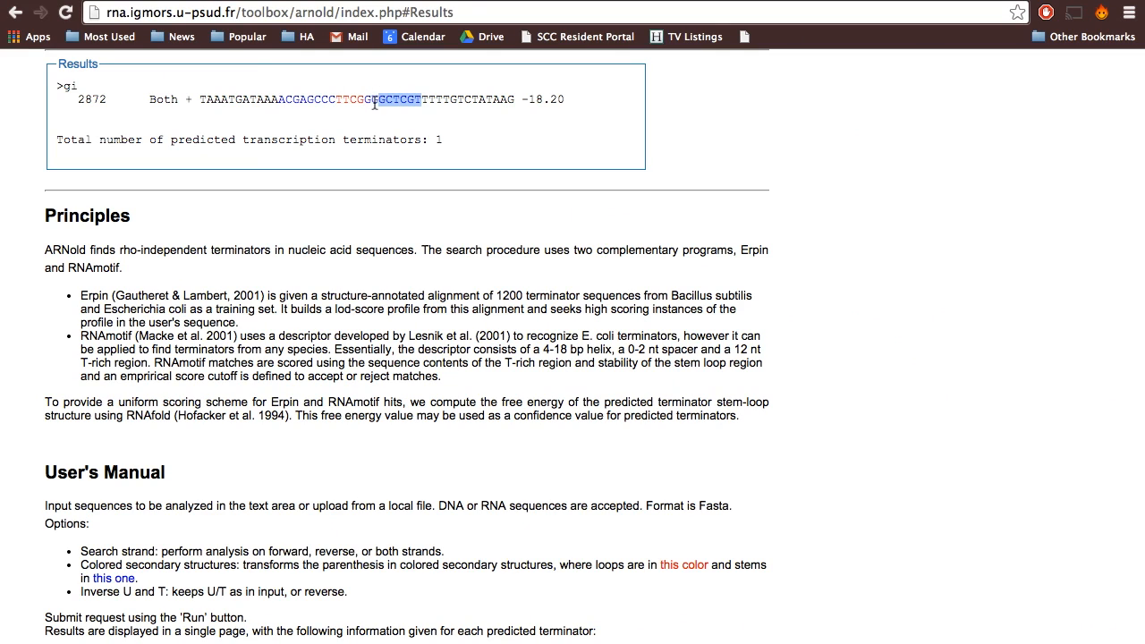
{"action": "left_click_drag", "start_coordinate": [364, 99], "coordinate": [418, 101]}
{"action": "left_click_drag", "start_coordinate": [422, 100], "coordinate": [366, 102]}
{"action": "left_click_drag", "start_coordinate": [364, 101], "coordinate": [383, 104]}
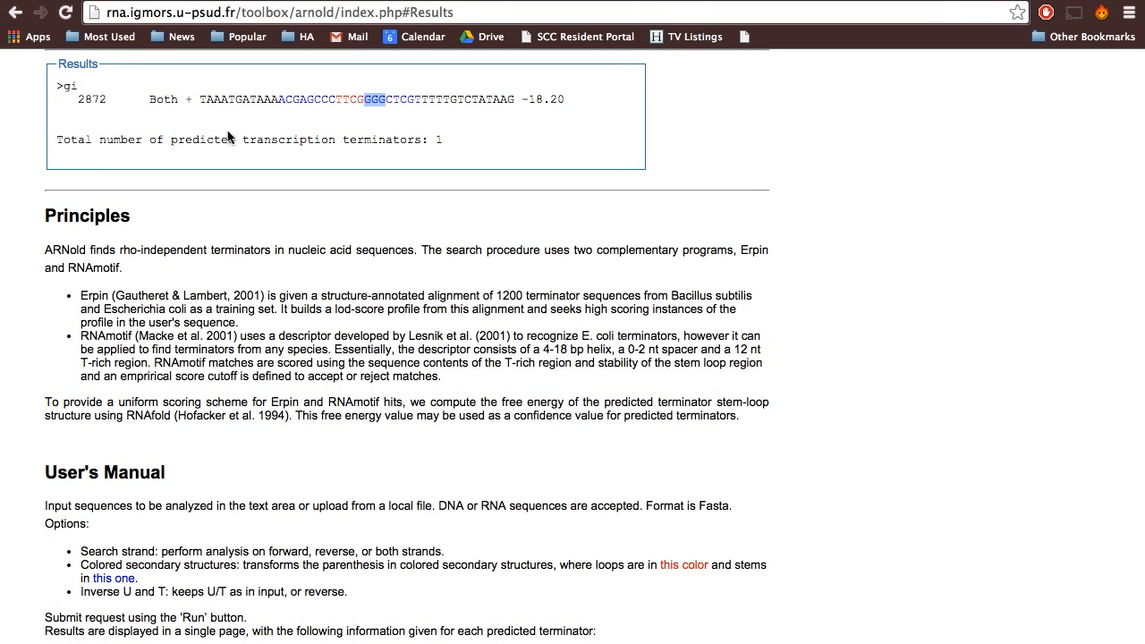
{"action": "scroll", "coordinate": [676, 193], "scroll_direction": "down", "scroll_amount": 2}
Step: Switch back to Document1 and search for the copied stem sequence GGGCTCGT in place of the previous search text
{"action": "key", "text": "ctrl+Left"}
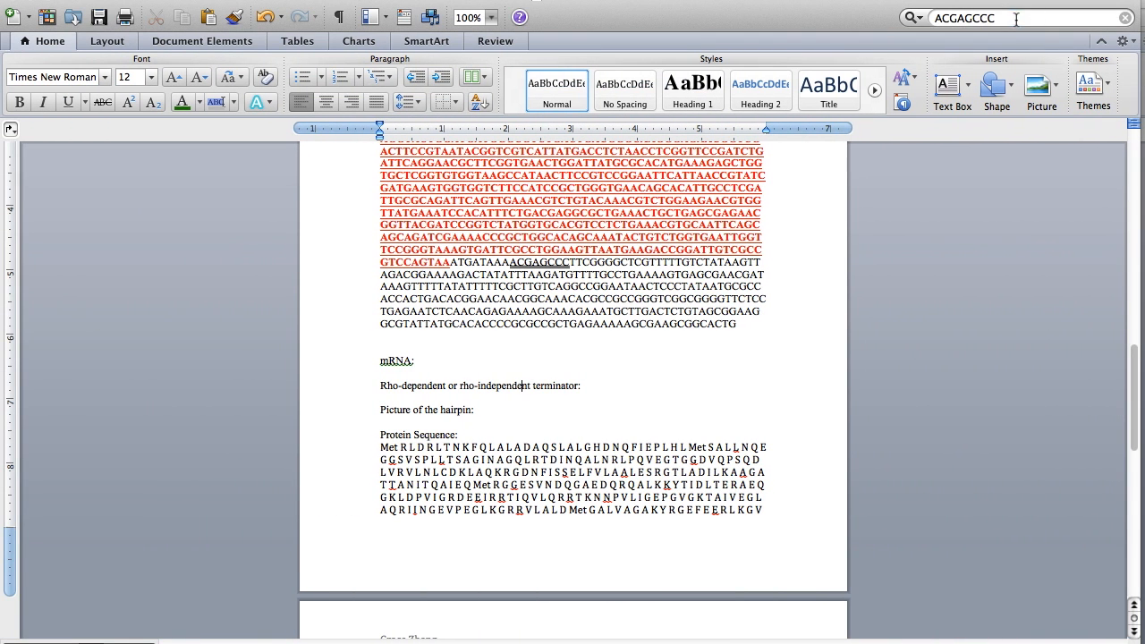
{"action": "left_click", "coordinate": [946, 18]}
{"action": "right_click", "coordinate": [949, 17]}
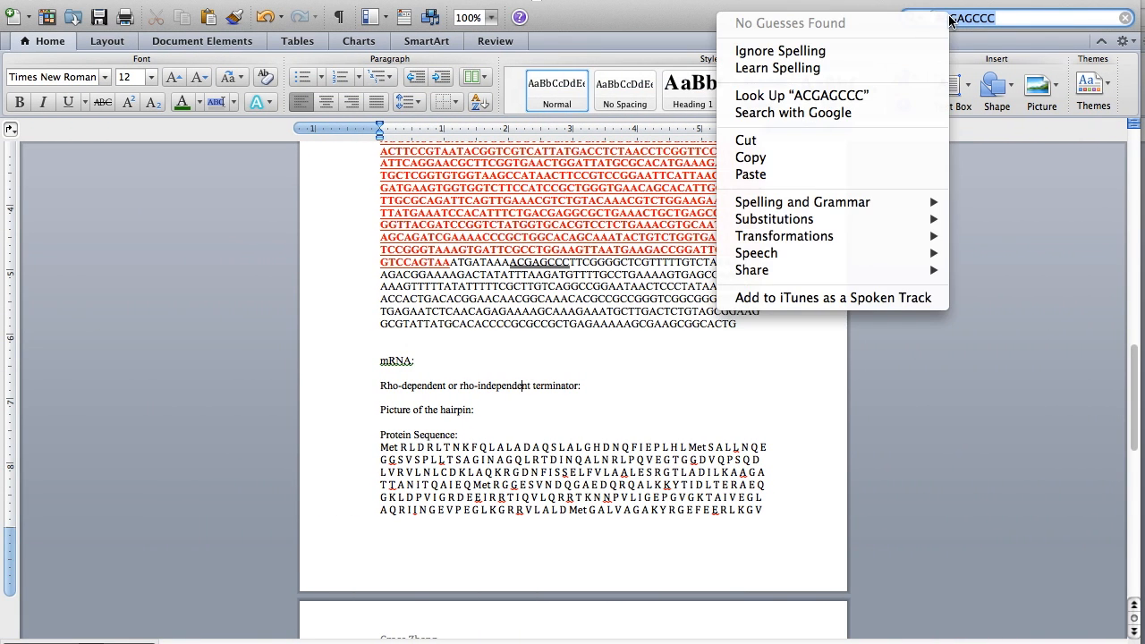
{"action": "left_click", "coordinate": [860, 175]}
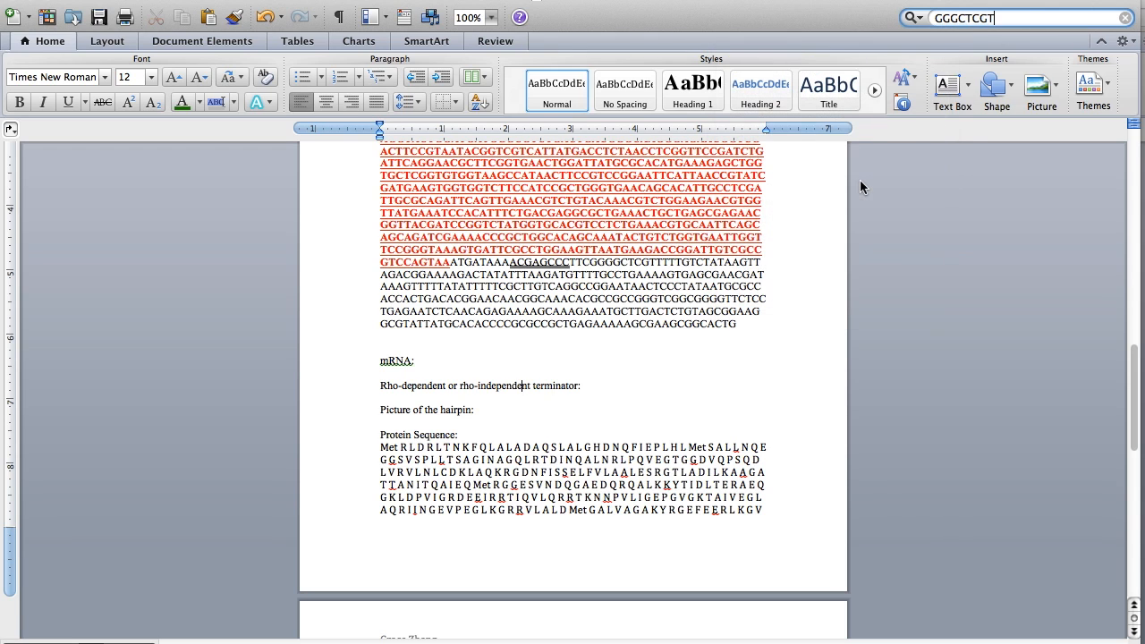
{"action": "left_click", "coordinate": [659, 266]}
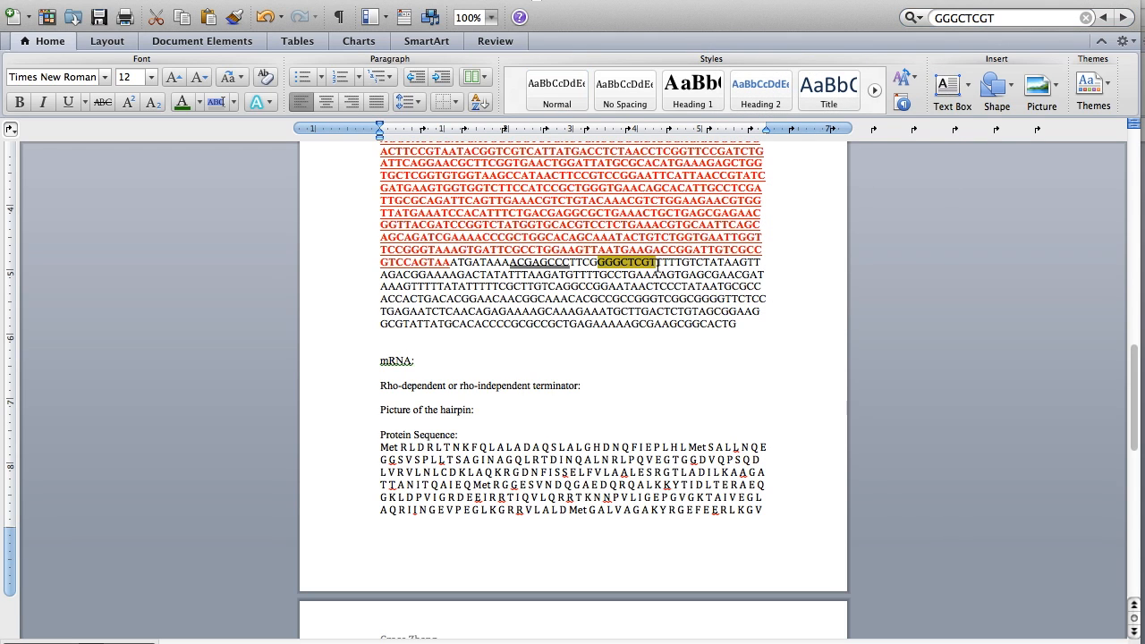
Step: Double-underline the second terminator stem segment, GGGCTCGT, in the DNA sequence
{"action": "left_click", "coordinate": [603, 265]}
{"action": "left_click_drag", "start_coordinate": [598, 264], "coordinate": [656, 265]}
{"action": "left_click", "coordinate": [86, 102]}
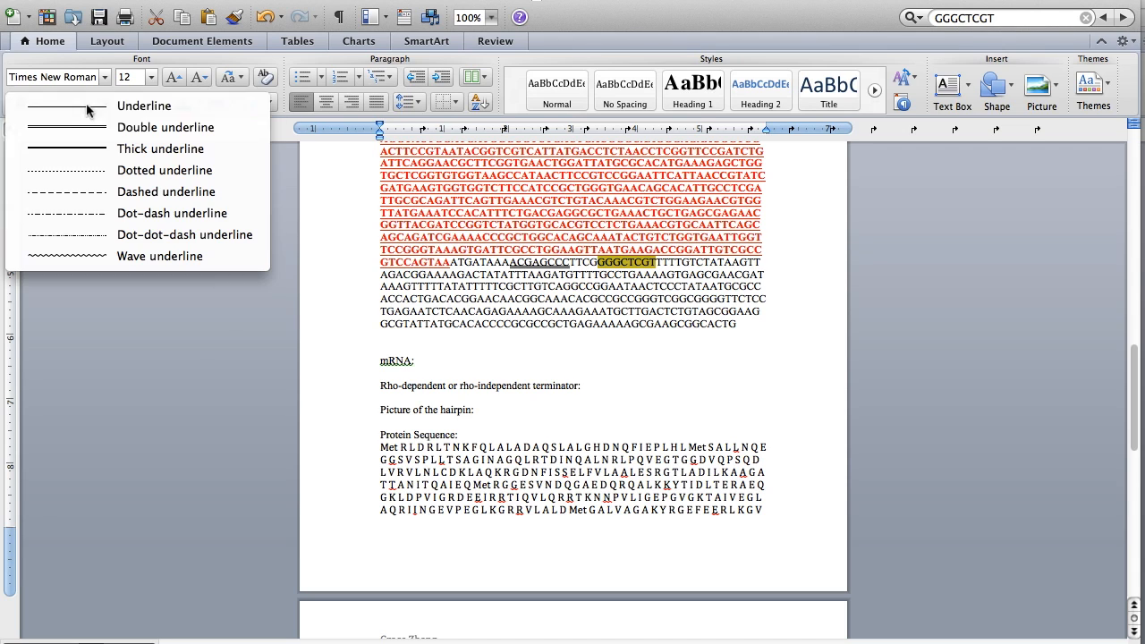
{"action": "left_click", "coordinate": [90, 124]}
{"action": "left_click", "coordinate": [637, 377]}
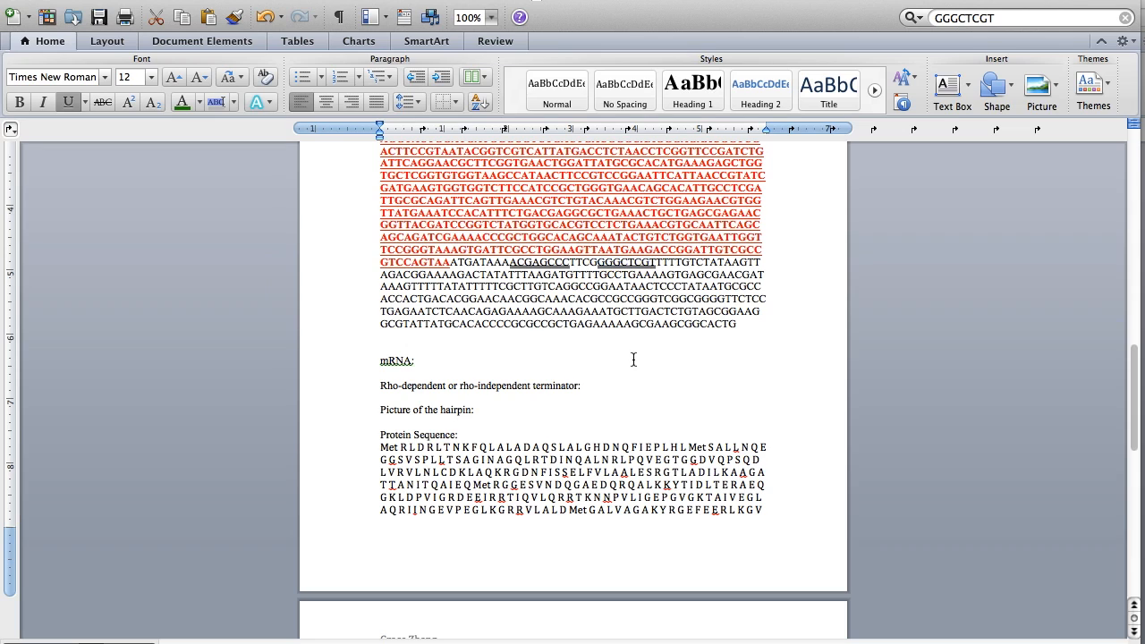
Step: Underline the run of four T bases directly after the second stem segment GGGCTCGT
{"action": "left_click", "coordinate": [657, 265]}
{"action": "left_click_drag", "start_coordinate": [660, 265], "coordinate": [683, 265]}
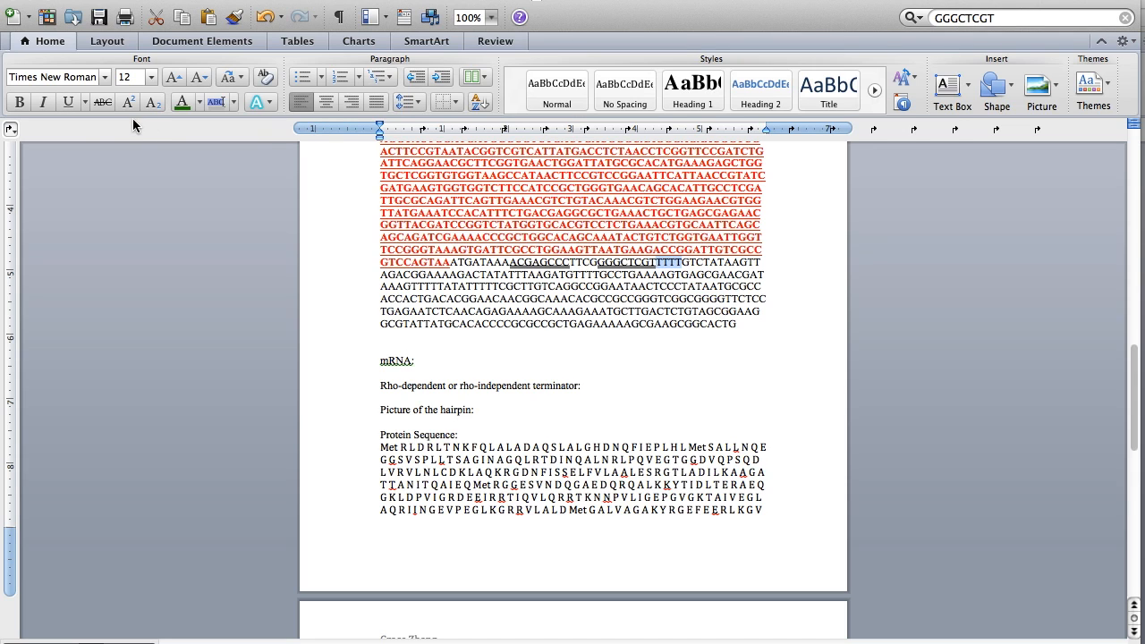
{"action": "left_click", "coordinate": [86, 103]}
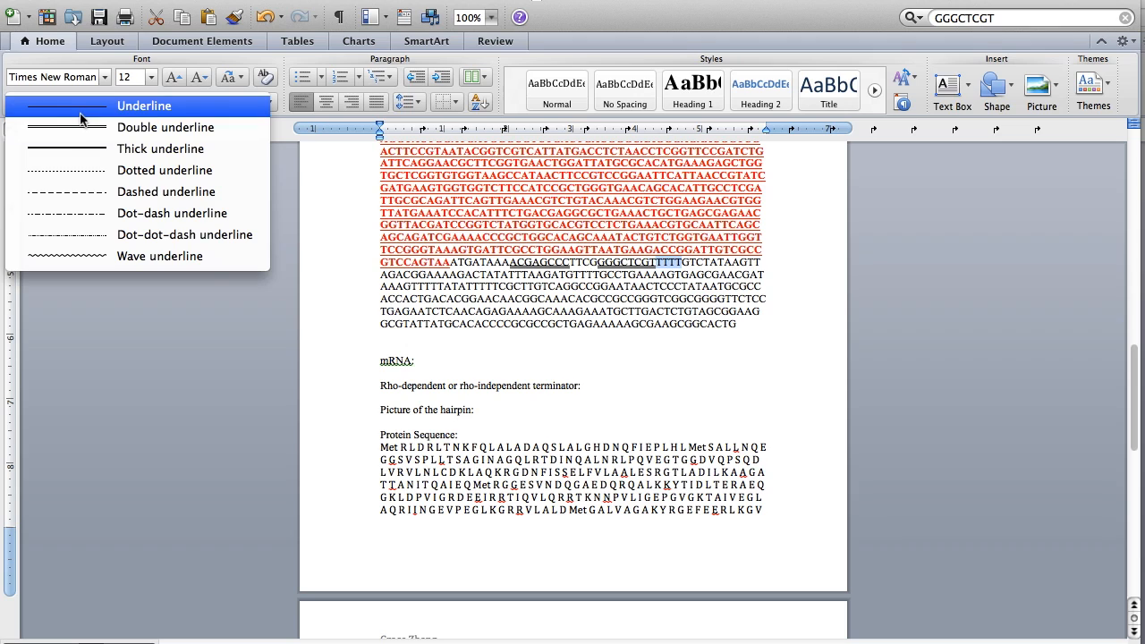
{"action": "left_click", "coordinate": [90, 115]}
{"action": "left_click", "coordinate": [548, 336]}
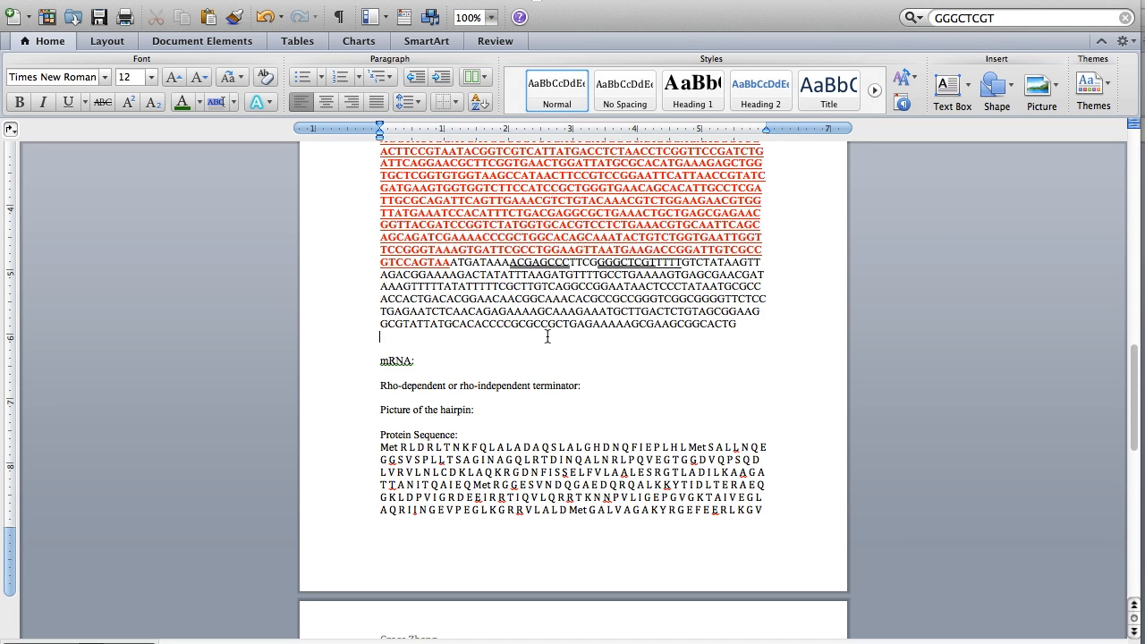
Step: Review the terminator prediction and the total number of predicted terminators in ARNold's results in the browser
{"action": "key", "text": "ctrl+Right"}
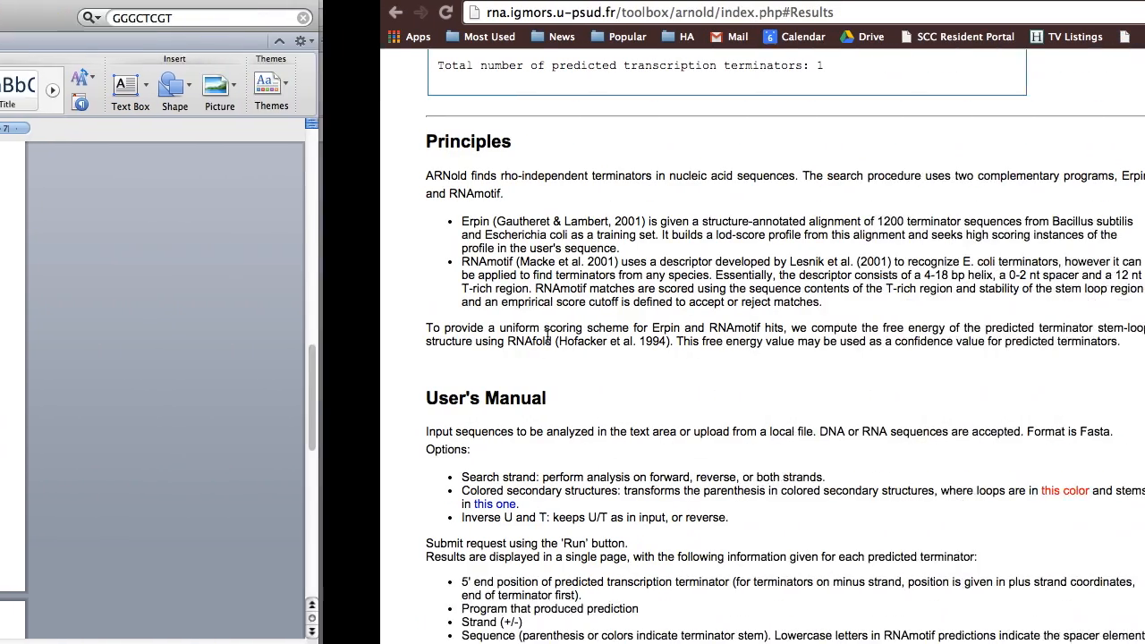
{"action": "scroll", "coordinate": [358, 143], "scroll_direction": "down", "scroll_amount": 1}
{"action": "scroll", "coordinate": [352, 129], "scroll_direction": "up", "scroll_amount": 3}
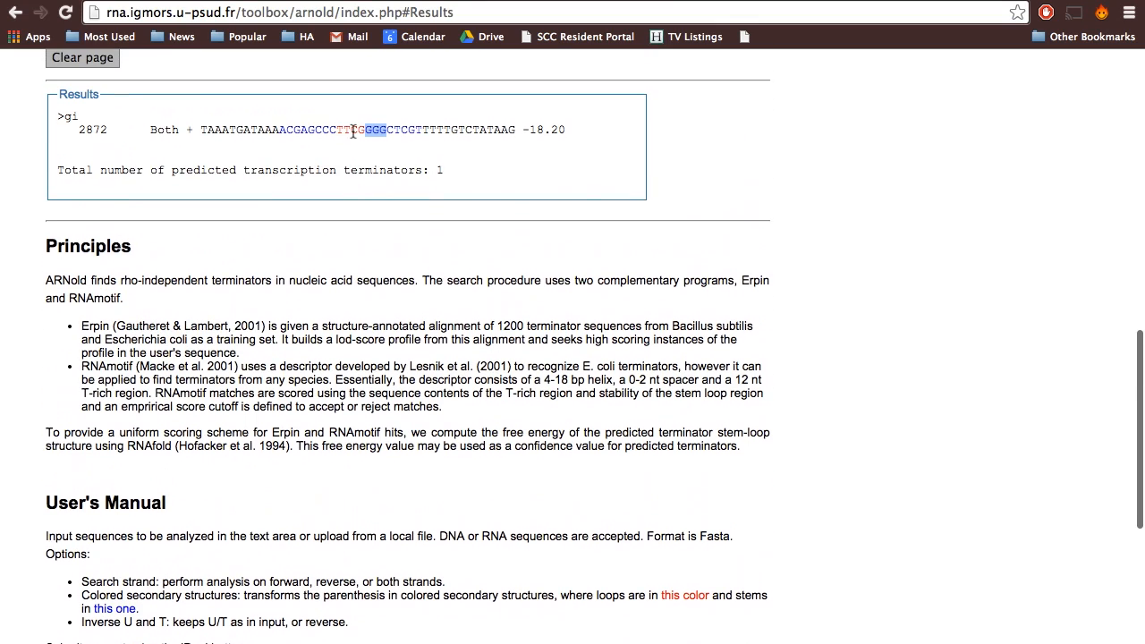
{"action": "left_click_drag", "start_coordinate": [452, 171], "coordinate": [437, 171]}
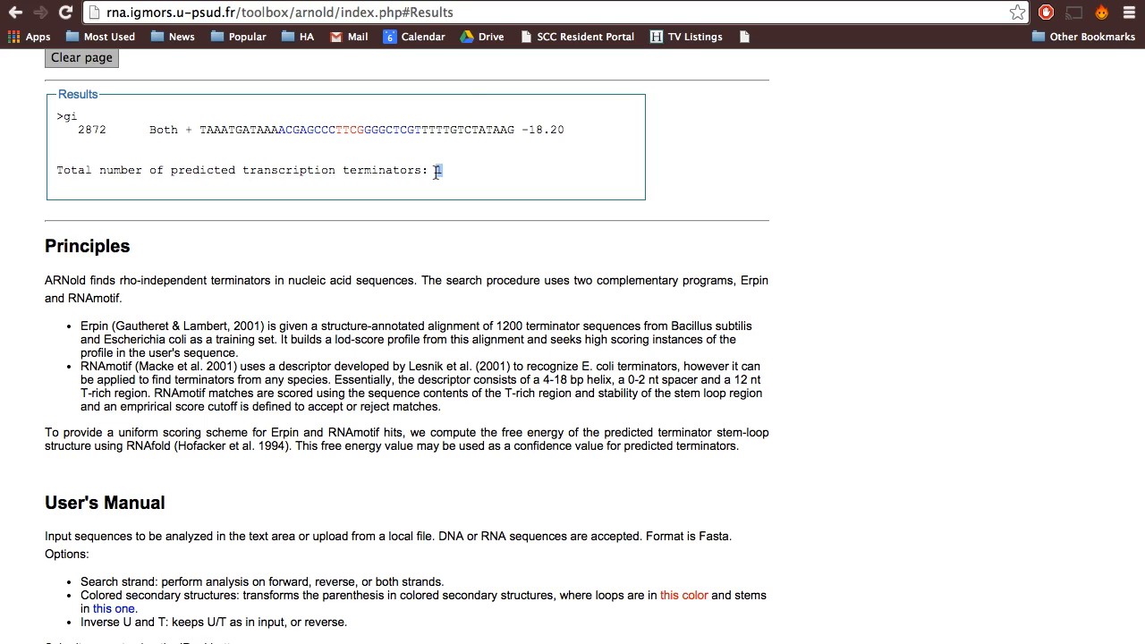
Step: Copy the Quickfold web address from Bacterial Gene Annotation .doc in Word and open it in a new browser tab
{"action": "key", "text": "ctrl+Left"}
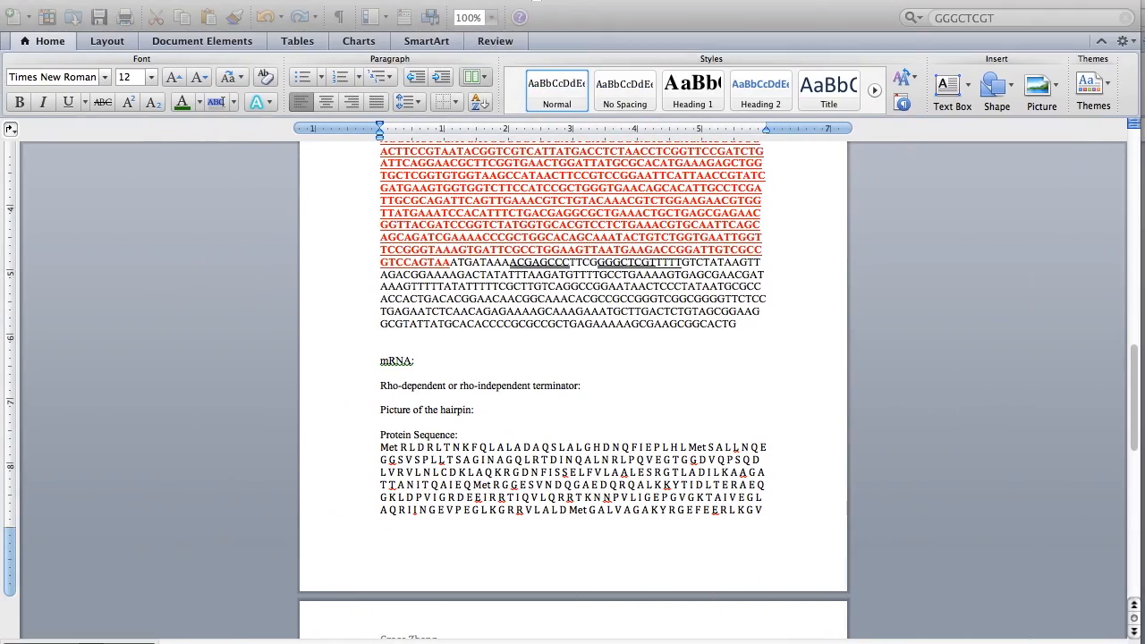
{"action": "left_click", "coordinate": [492, 0]}
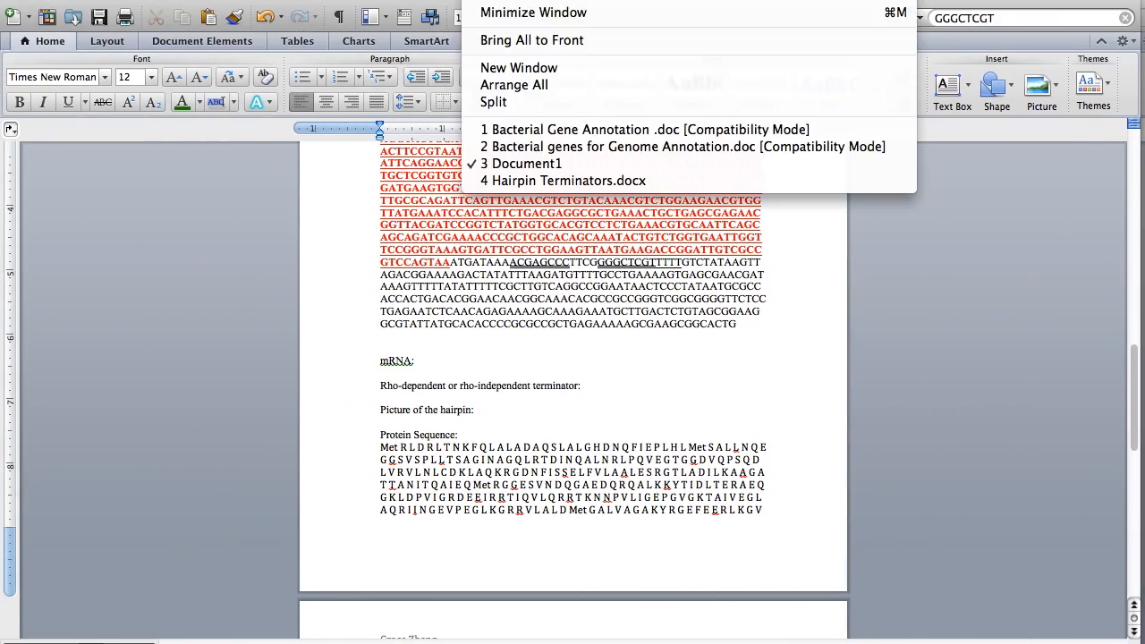
{"action": "left_click", "coordinate": [574, 131]}
{"action": "scroll", "coordinate": [545, 398], "scroll_direction": "up", "scroll_amount": 15}
{"action": "mouse_move", "coordinate": [677, 407]}
{"action": "left_mouse_down"}
{"action": "mouse_move", "coordinate": [350, 407]}
{"action": "mouse_move", "coordinate": [675, 412]}
{"action": "left_mouse_up"}
{"action": "key", "text": "super+c"}
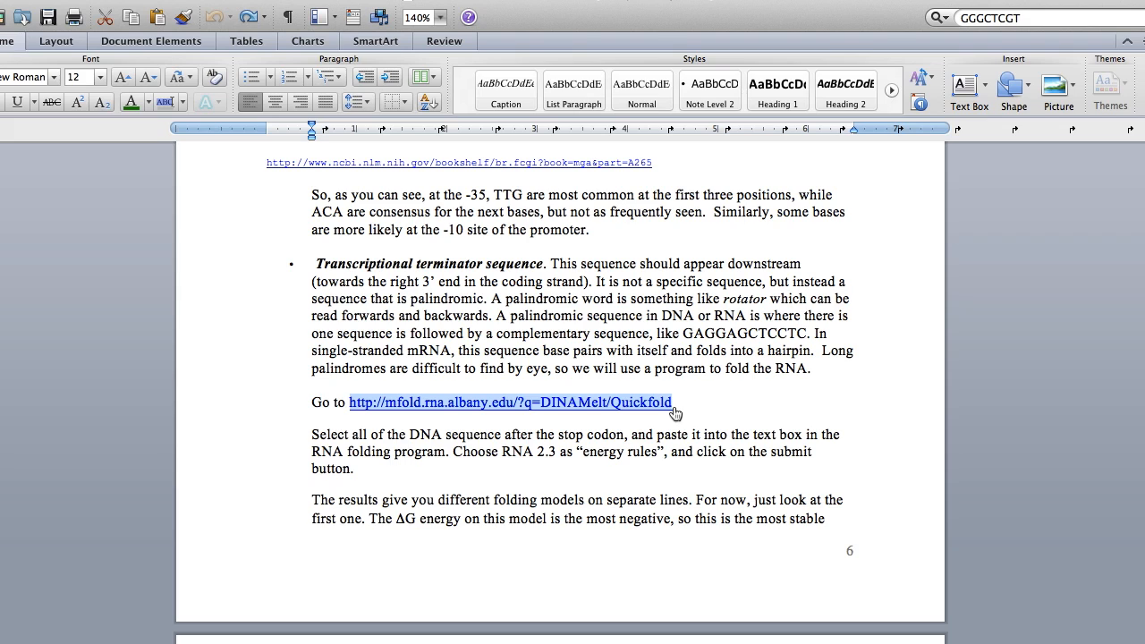
{"action": "key", "text": "ctrl+Right"}
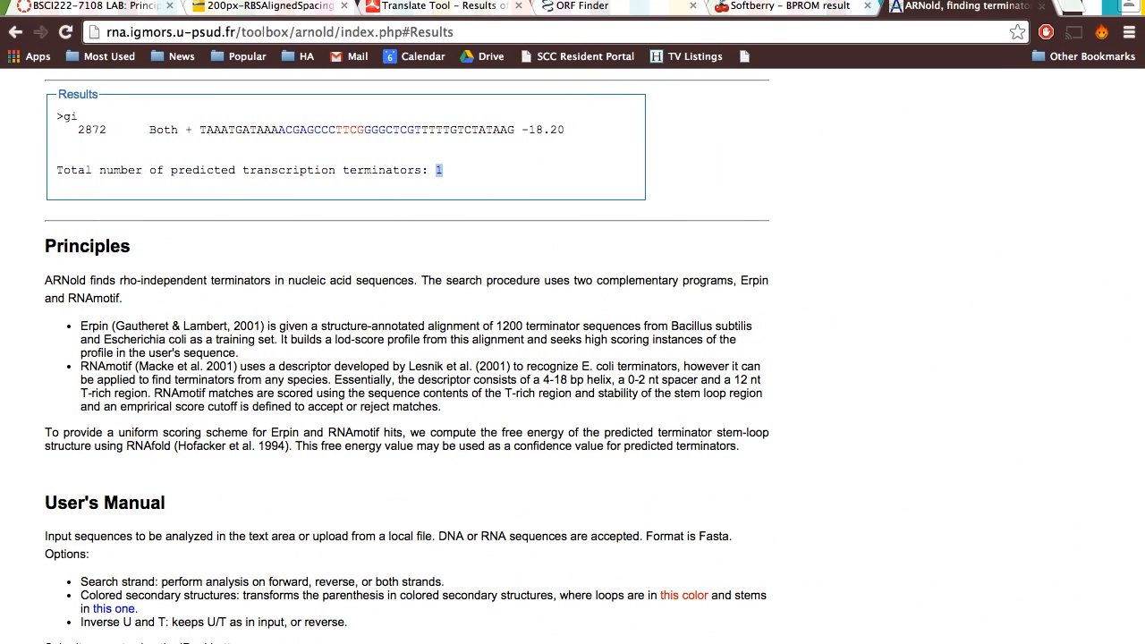
{"action": "left_click", "coordinate": [1071, 8]}
{"action": "key", "text": "super+v"}
{"action": "key", "text": "Return"}
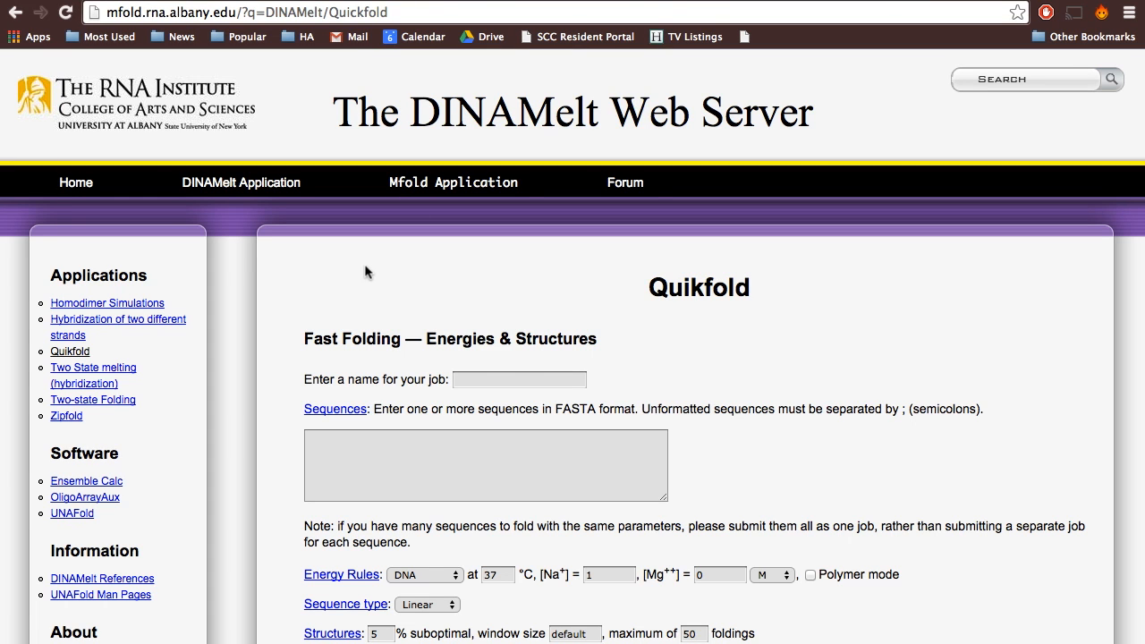
Step: Copy all DNA after the stop codon from Document1 in Word and paste it into Quikfold's sequence field in the browser
{"action": "key", "text": "ctrl+Left"}
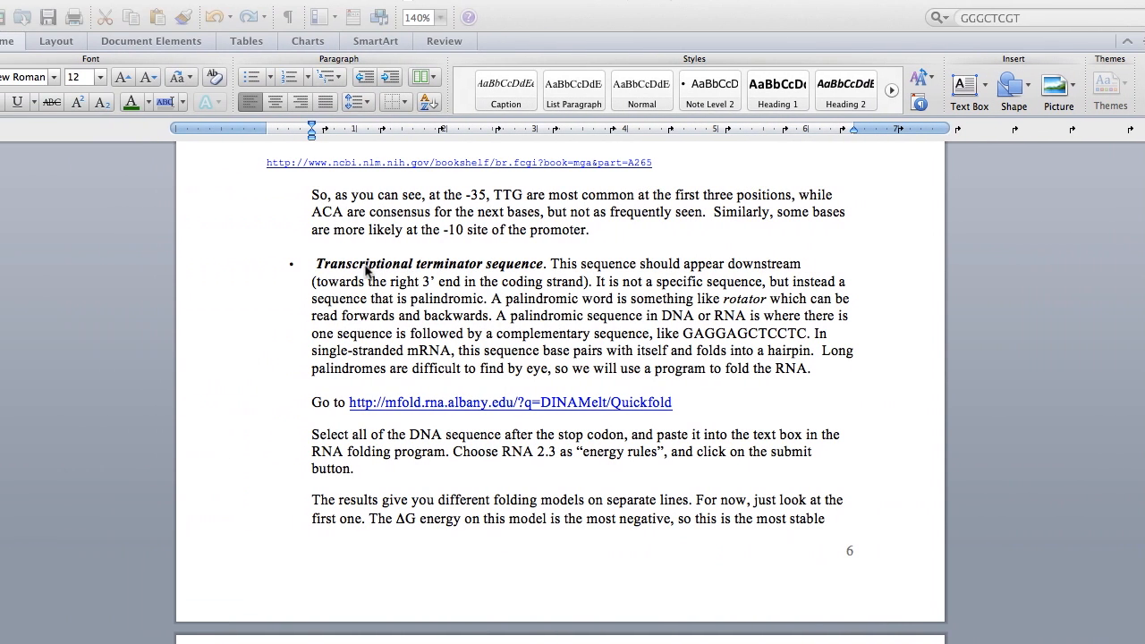
{"action": "left_click", "coordinate": [521, 3]}
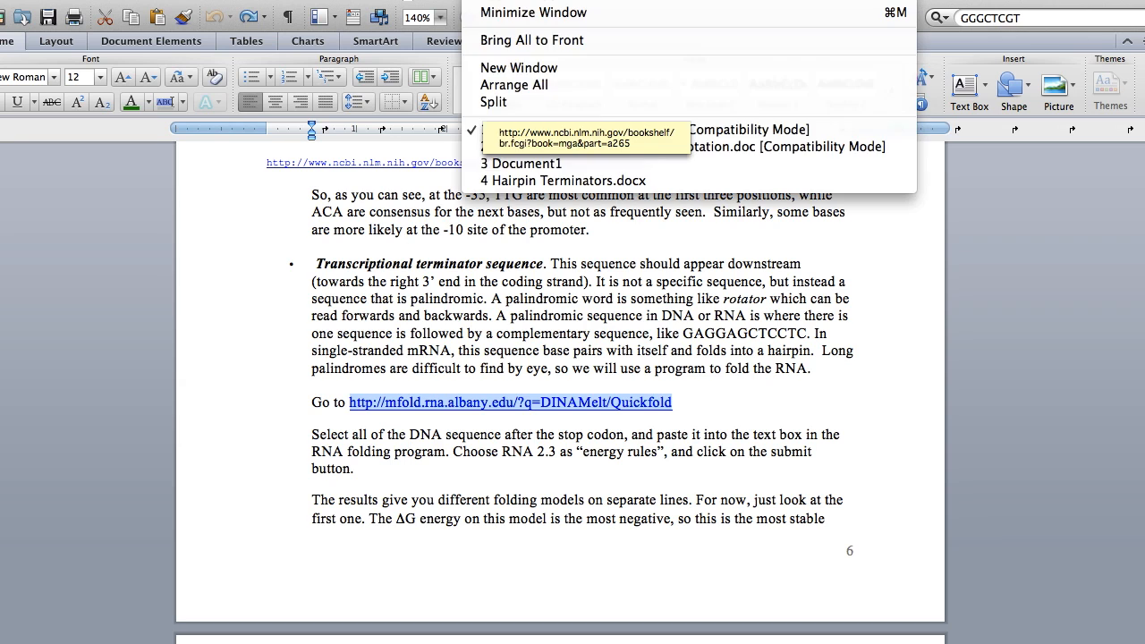
{"action": "left_click", "coordinate": [503, 165]}
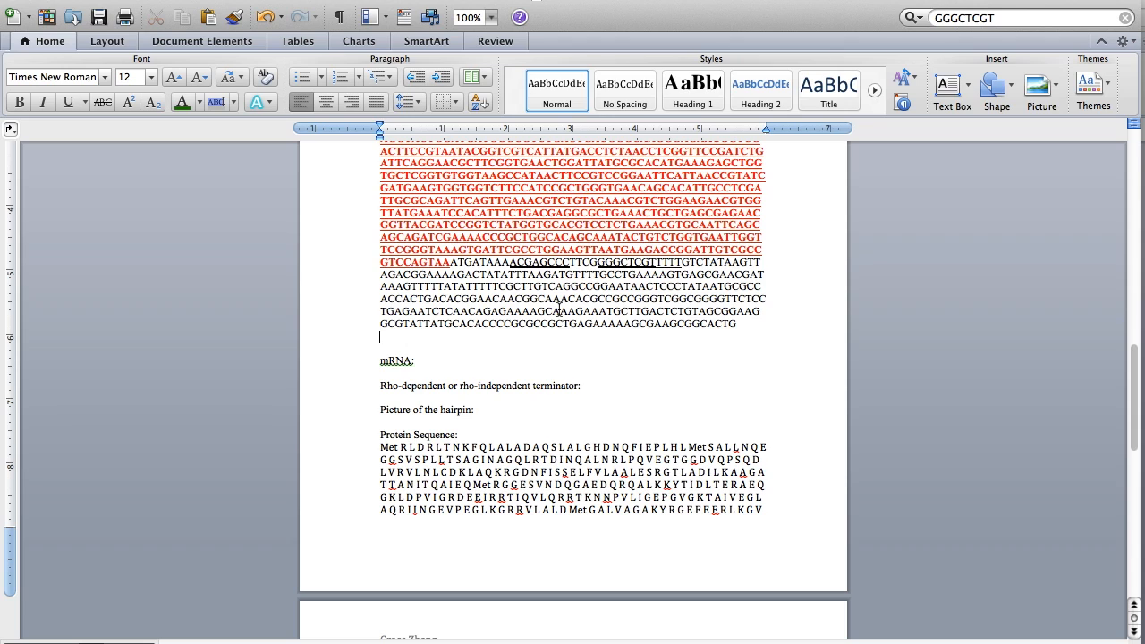
{"action": "left_click_drag", "start_coordinate": [738, 324], "coordinate": [454, 269]}
{"action": "key", "text": "super+c"}
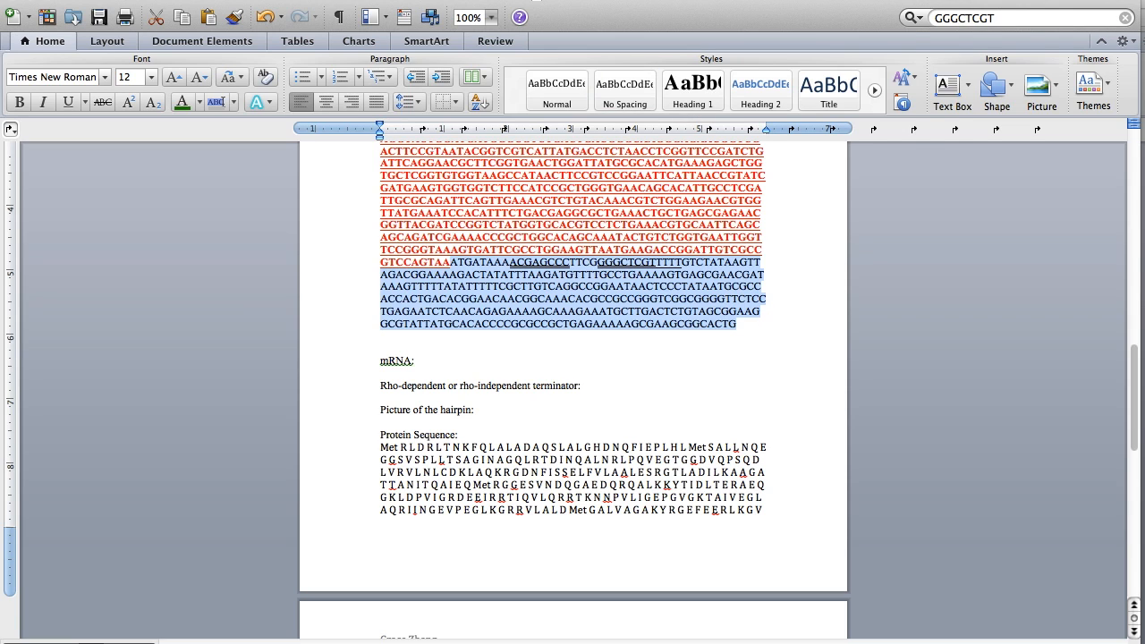
{"action": "left_click", "coordinate": [496, 0]}
{"action": "left_click", "coordinate": [205, 221]}
{"action": "key", "text": "ctrl+Right"}
{"action": "left_click", "coordinate": [358, 452]}
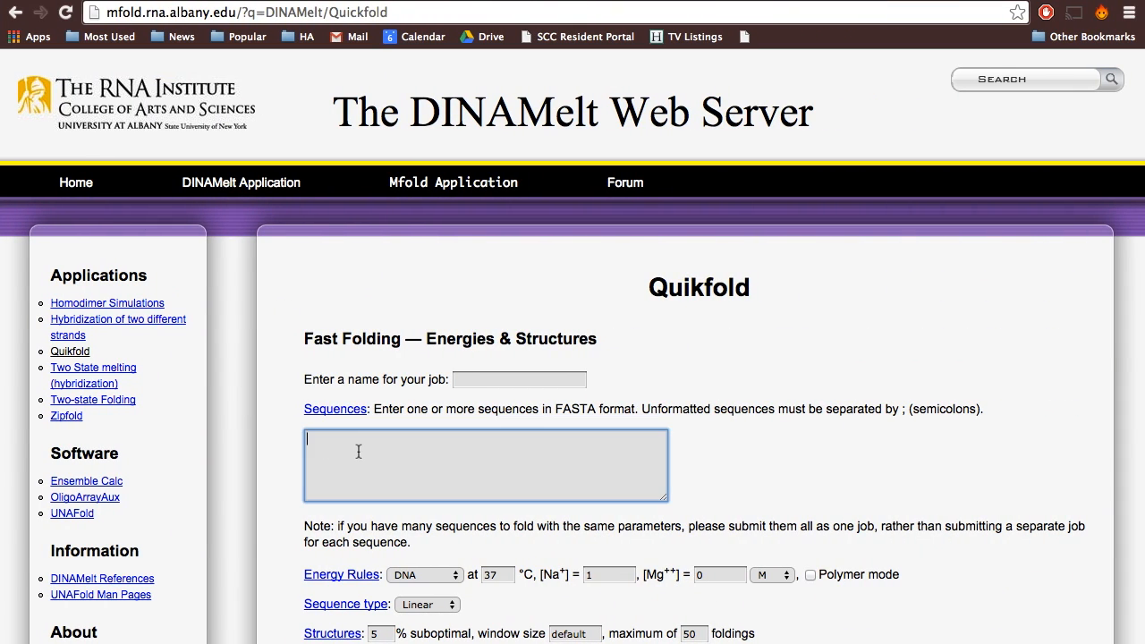
{"action": "key", "text": "super+v"}
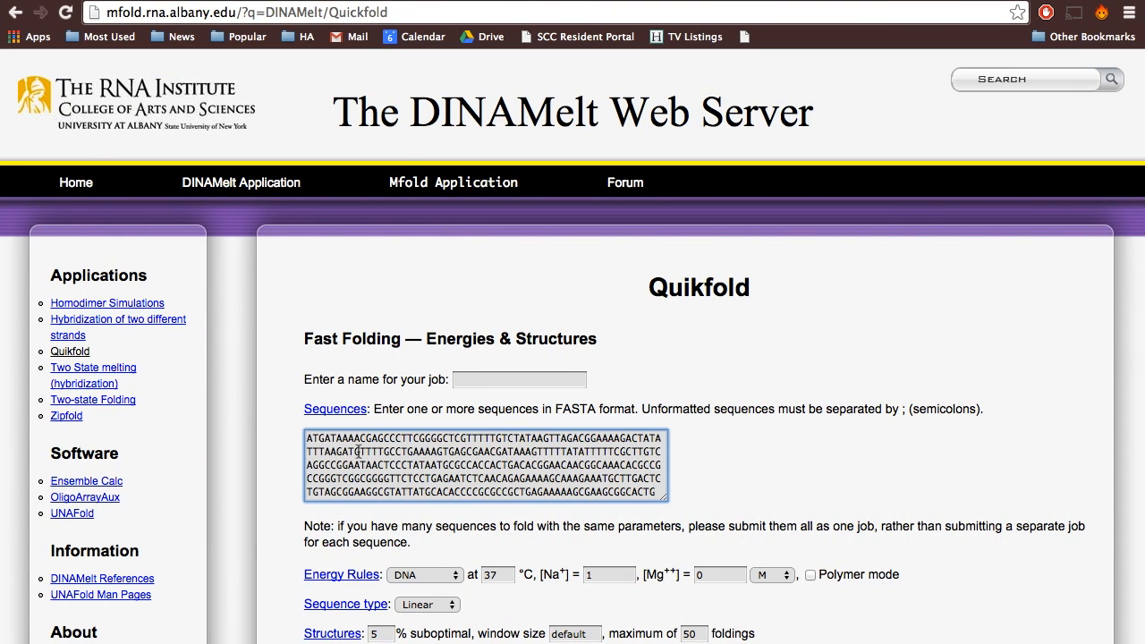
Step: Set Quikfold's energy rules to RNA (2.3) and submit the folding job
{"action": "scroll", "coordinate": [358, 452], "scroll_direction": "down", "scroll_amount": 3}
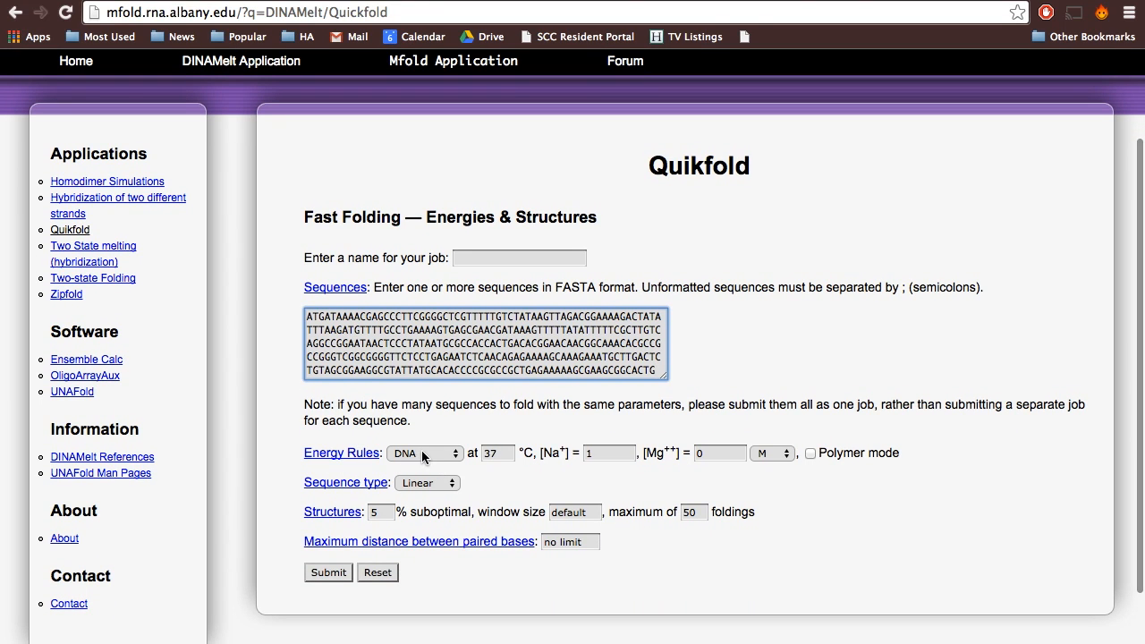
{"action": "left_click", "coordinate": [422, 453]}
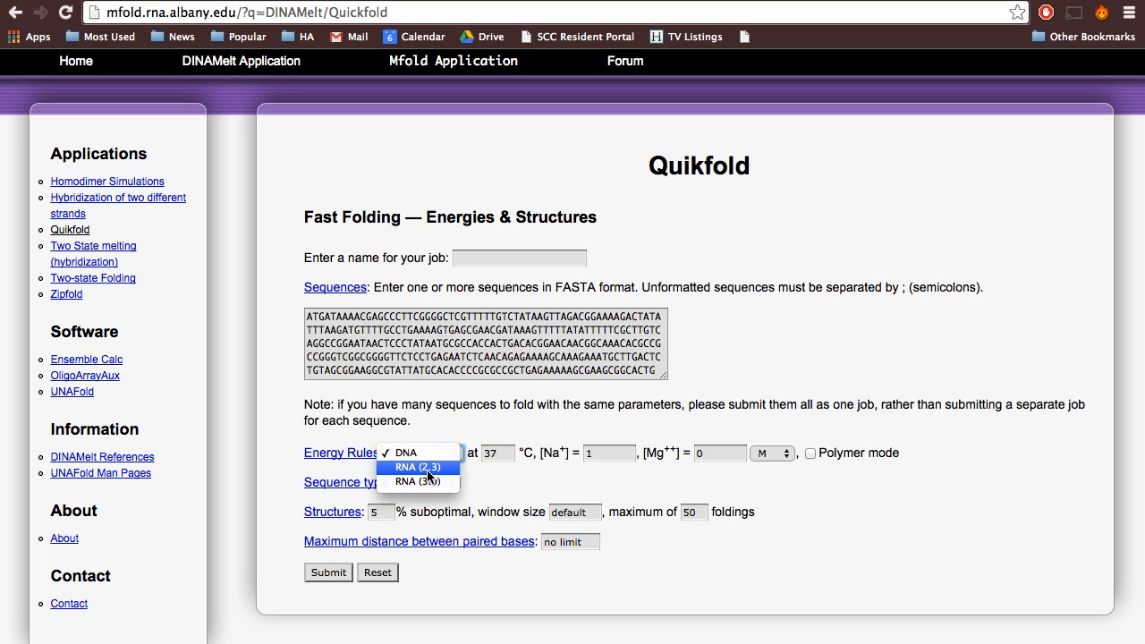
{"action": "left_click", "coordinate": [428, 468]}
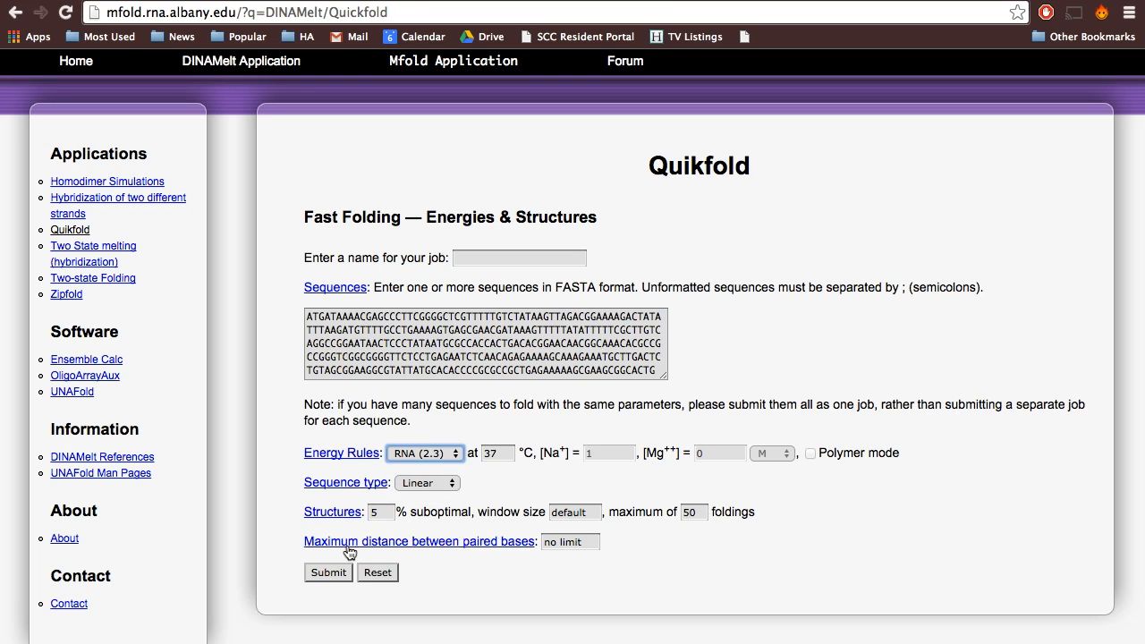
{"action": "left_click", "coordinate": [330, 573]}
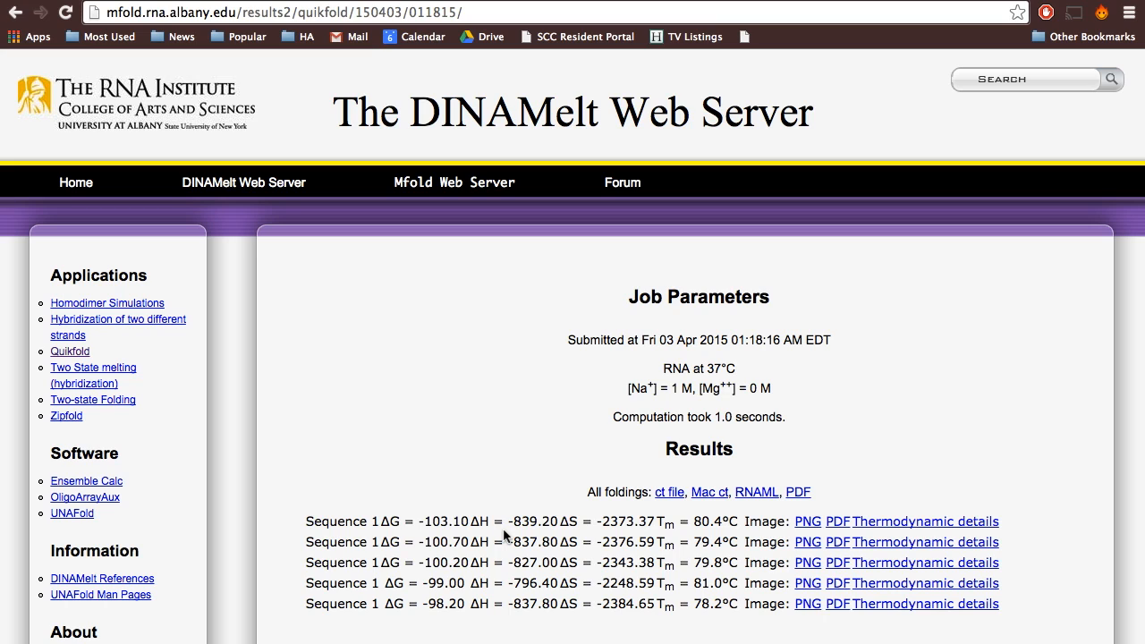
Step: Open the PNG image of the first folding model in the results and copy the image
{"action": "left_click", "coordinate": [809, 525]}
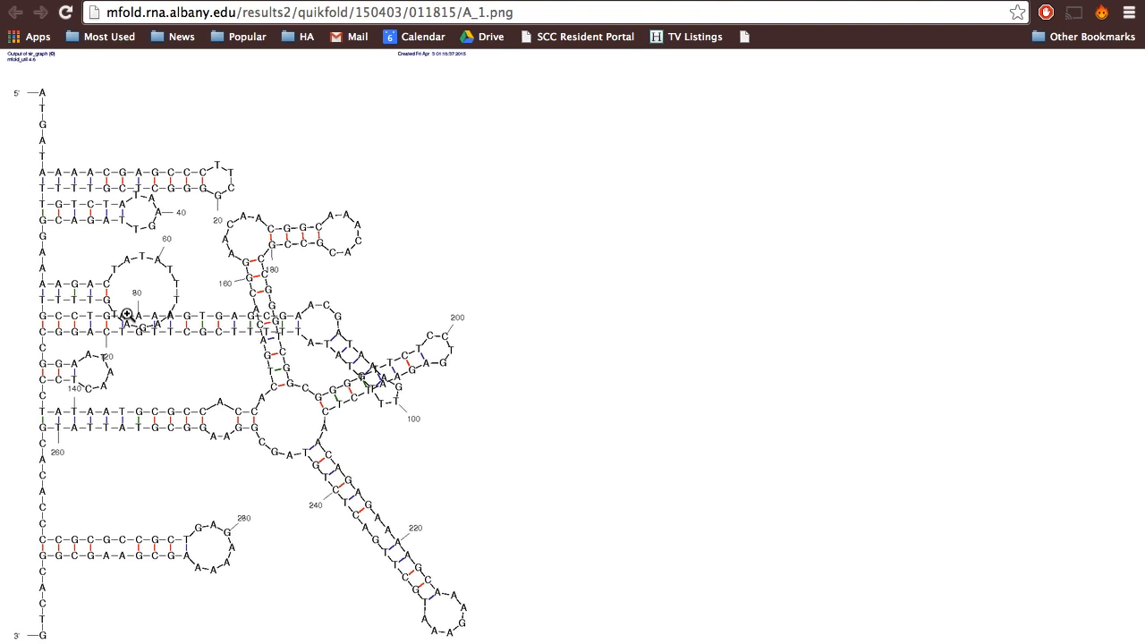
{"action": "right_click", "coordinate": [260, 321]}
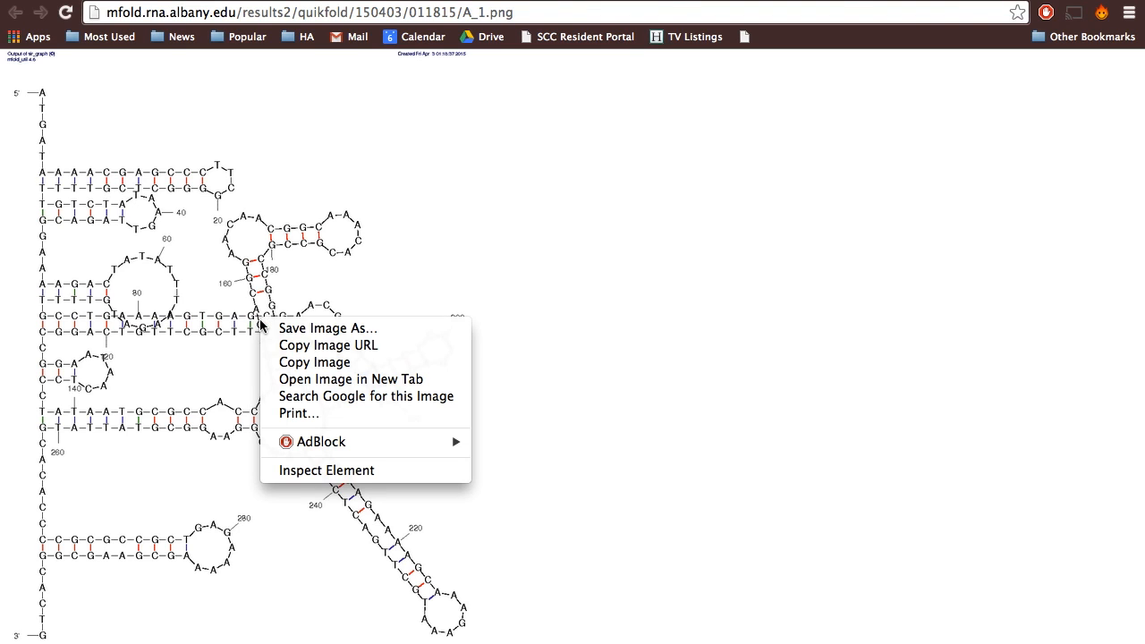
{"action": "left_click", "coordinate": [291, 362]}
Step: Switch to Document1 in Word and paste the copied folding image on a new line below "Picture of the hairpin:"
{"action": "key", "text": "ctrl+Right"}
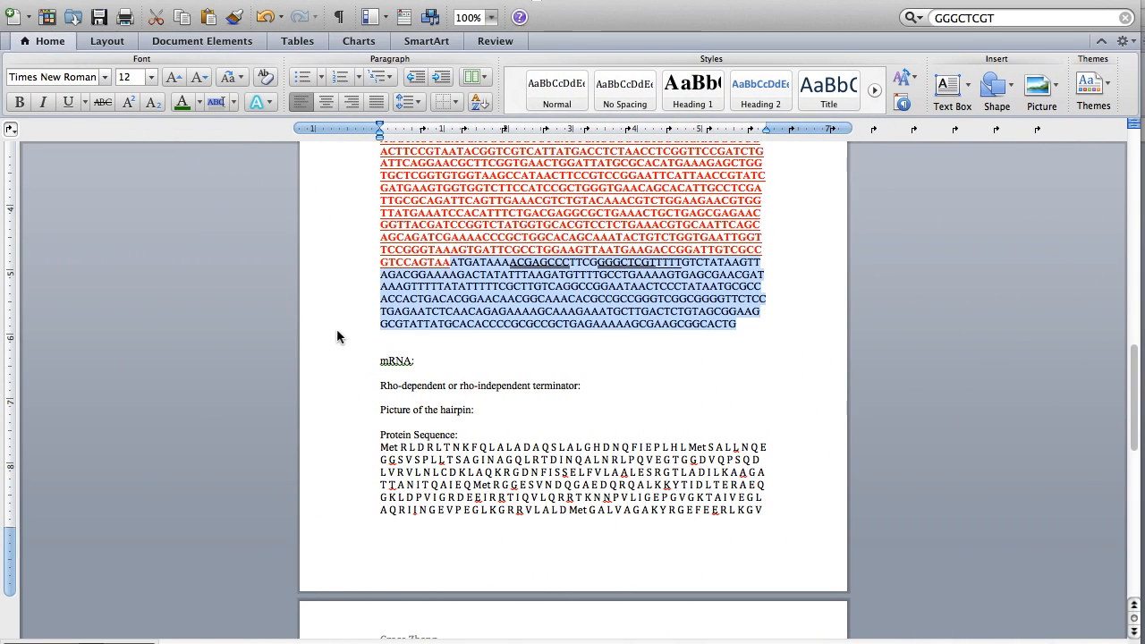
{"action": "left_click", "coordinate": [498, 409]}
{"action": "key", "text": "Return"}
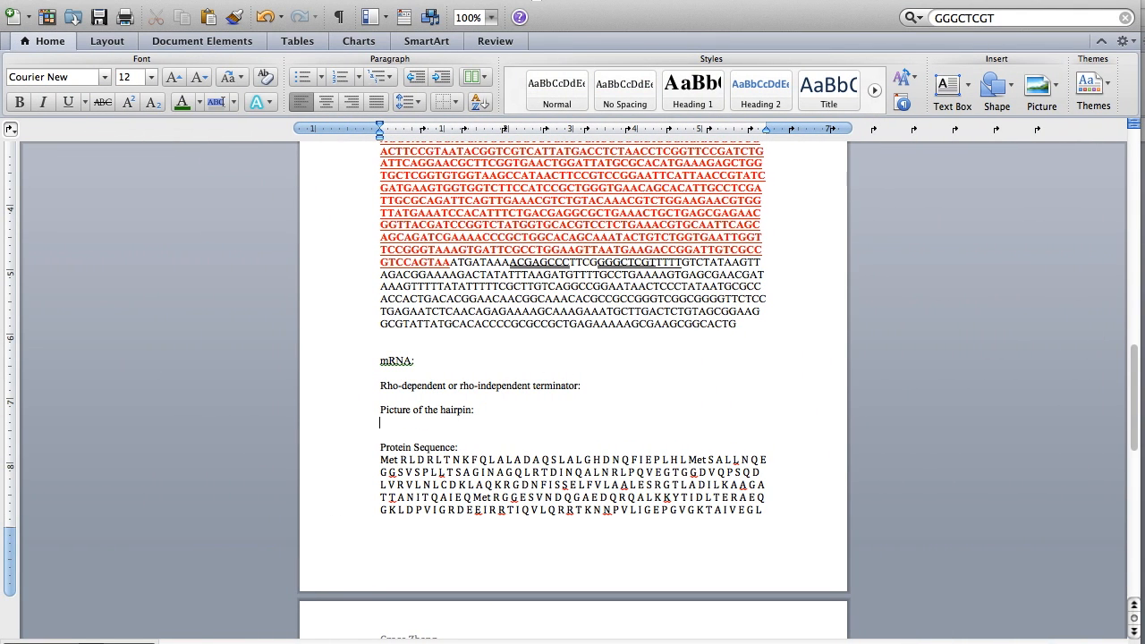
{"action": "key", "text": "Return"}
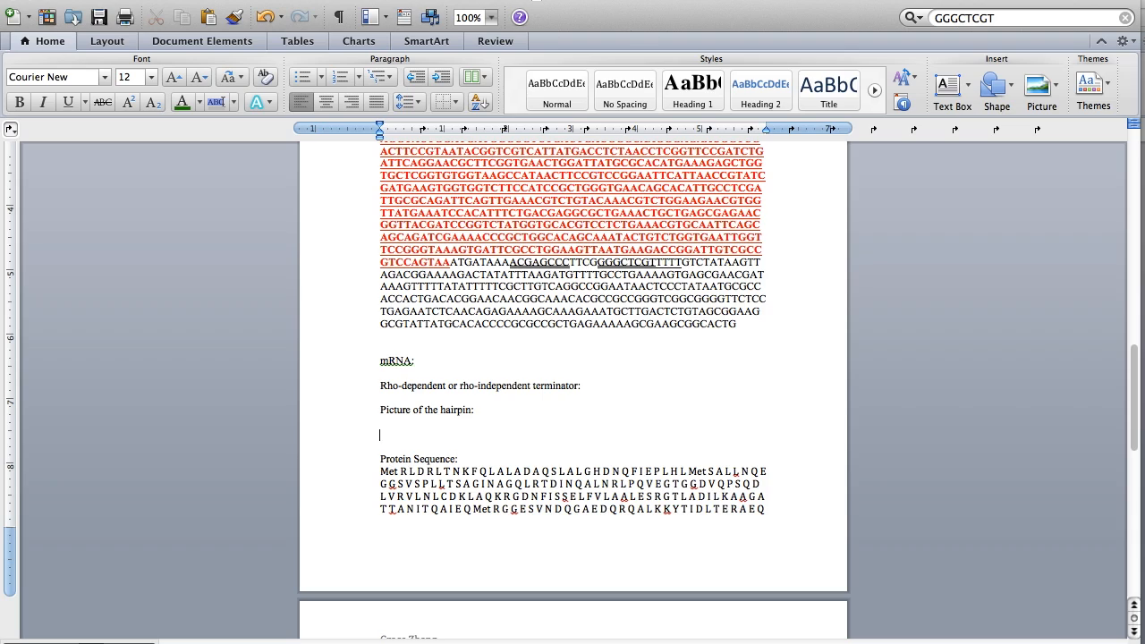
{"action": "key", "text": "super+v"}
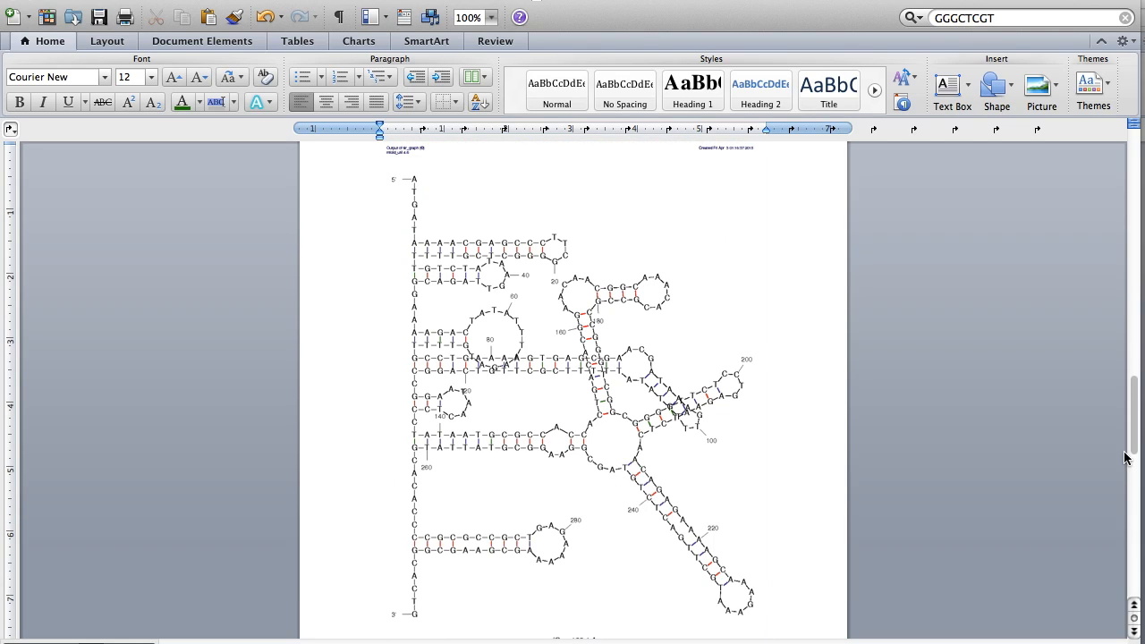
{"action": "mouse_move", "coordinate": [1133, 454]}
{"action": "left_mouse_down"}
{"action": "mouse_move", "coordinate": [1133, 312]}
{"action": "mouse_move", "coordinate": [1138, 448]}
{"action": "left_mouse_up"}
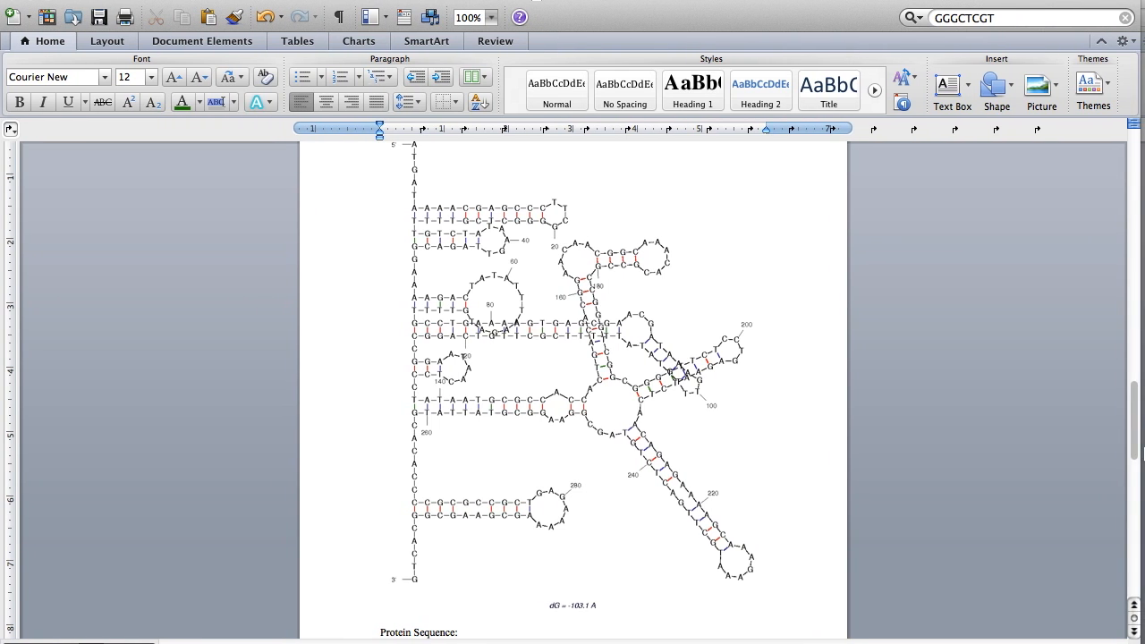
Step: Bring up Hairpin Terminators.docx in Word and examine its hairpin structure pictures in full-screen view
{"action": "key", "text": "ctrl+Right"}
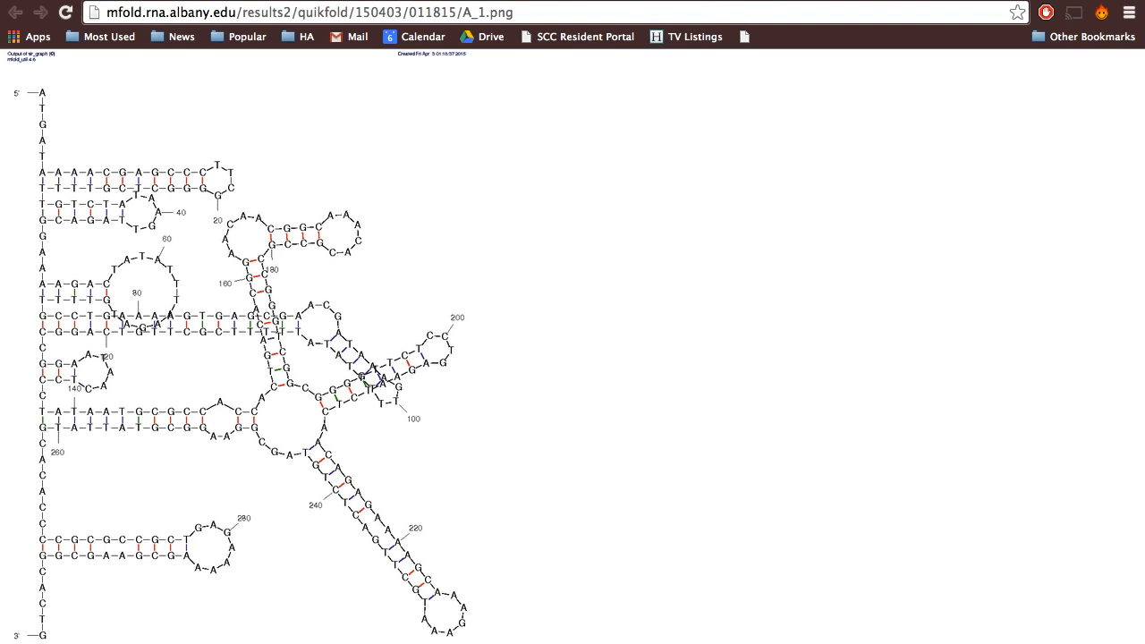
{"action": "key", "text": "ctrl+Tab"}
{"action": "key", "text": "ctrl+Tab"}
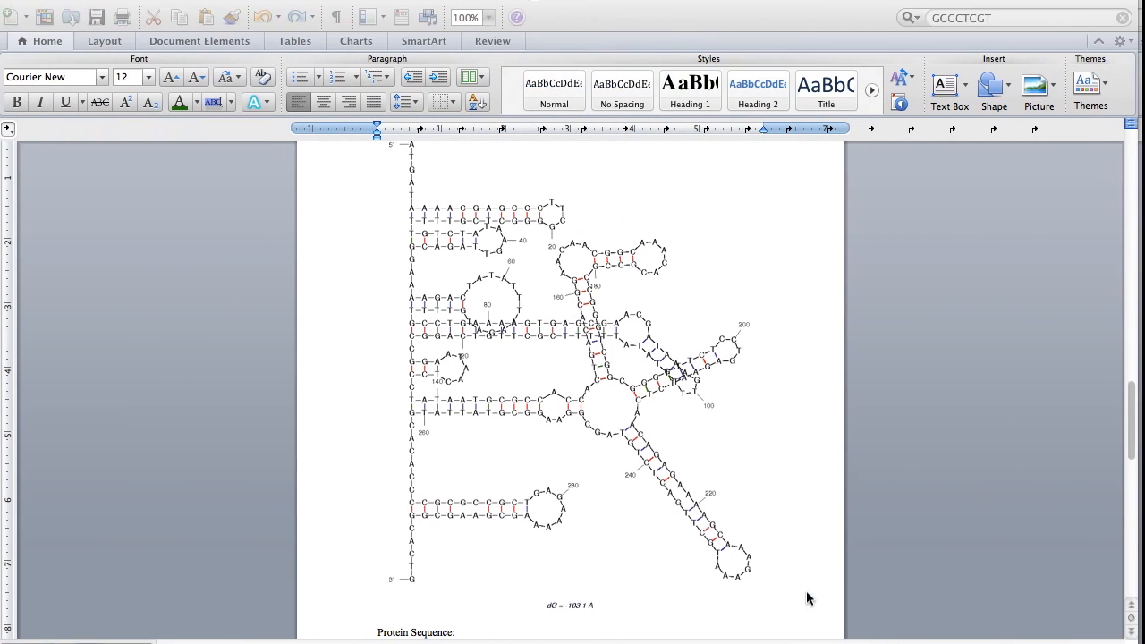
{"action": "left_click", "coordinate": [514, 0]}
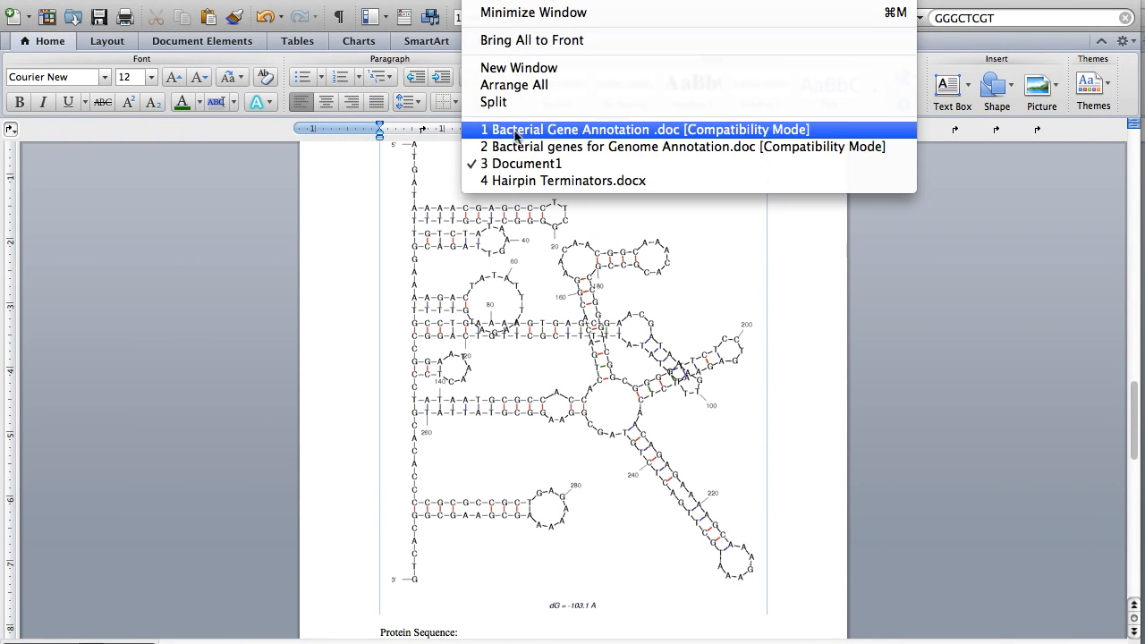
{"action": "left_click", "coordinate": [524, 181]}
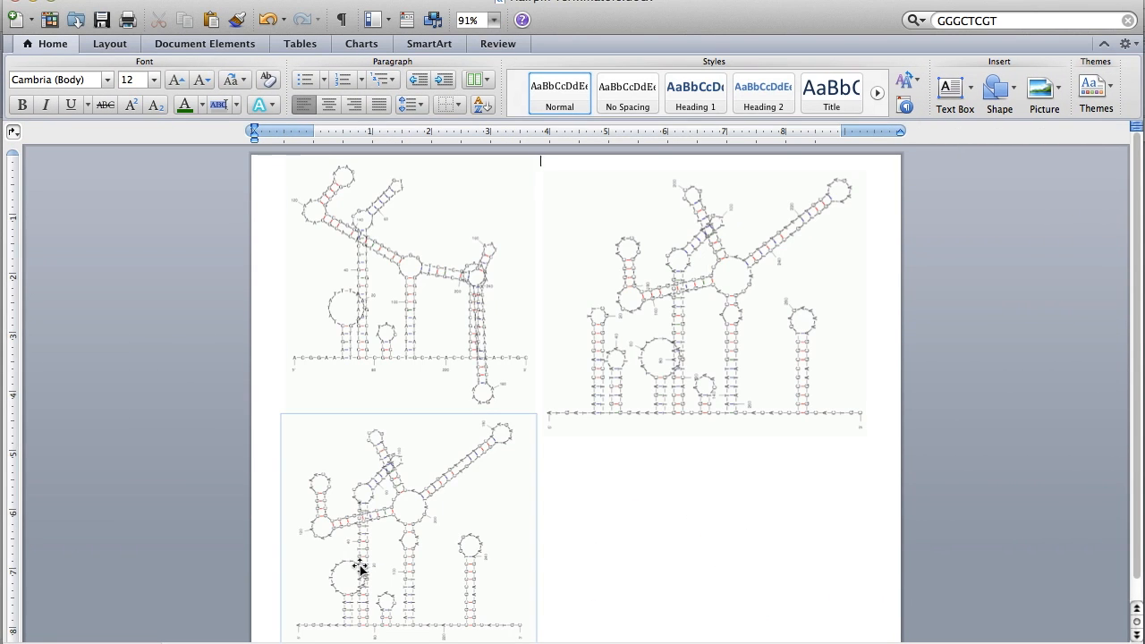
{"action": "left_click", "coordinate": [176, 616]}
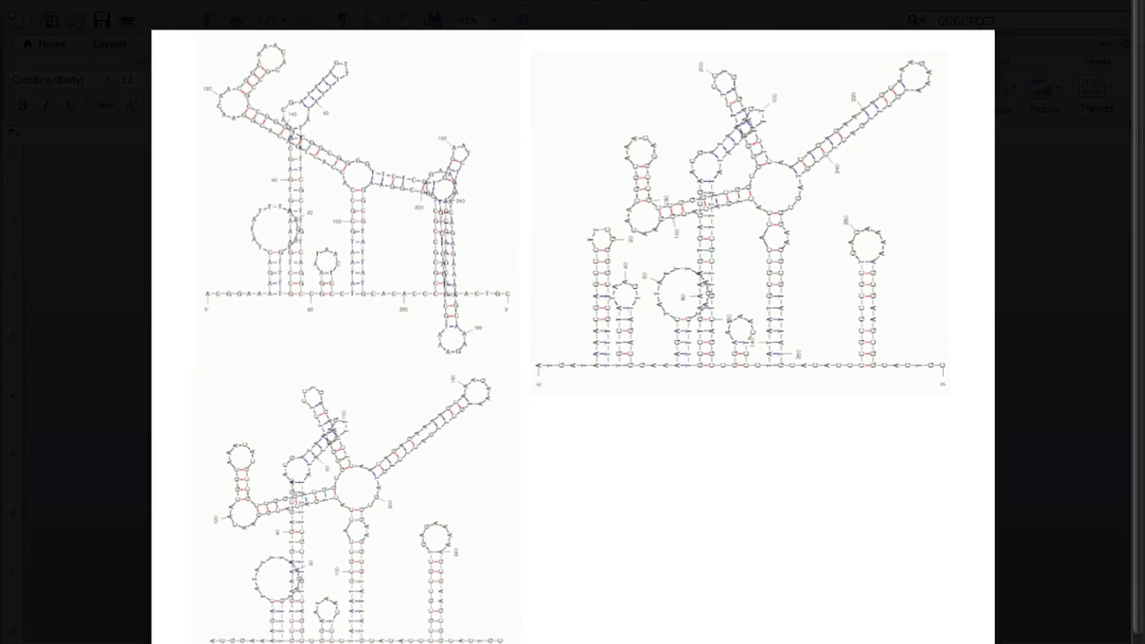
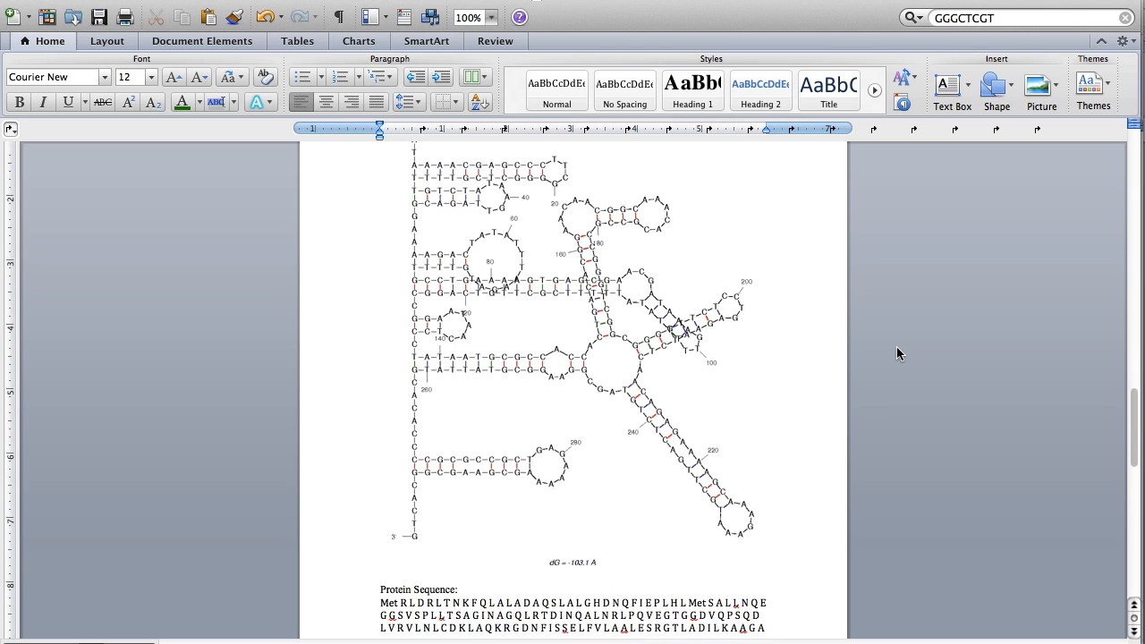
Step: In Document1, start the terminator answer with "Rho-independent terminator likely because our hairpin is directly followed by"
{"action": "scroll", "coordinate": [896, 348], "scroll_direction": "up", "scroll_amount": 10}
{"action": "scroll", "coordinate": [897, 348], "scroll_direction": "up", "scroll_amount": 4}
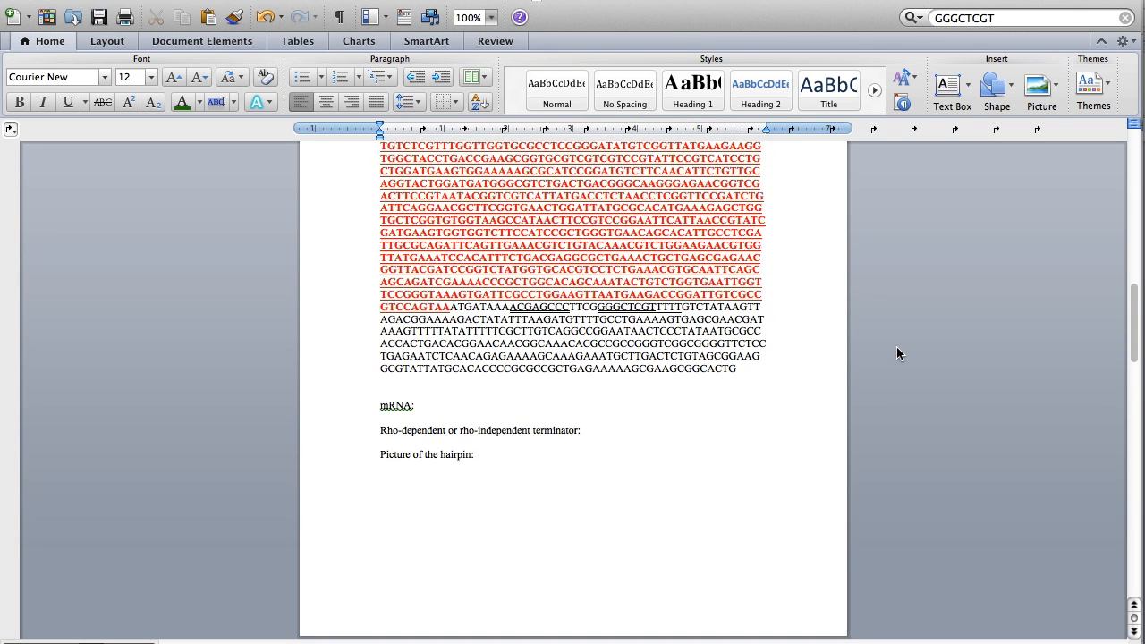
{"action": "left_click", "coordinate": [596, 430]}
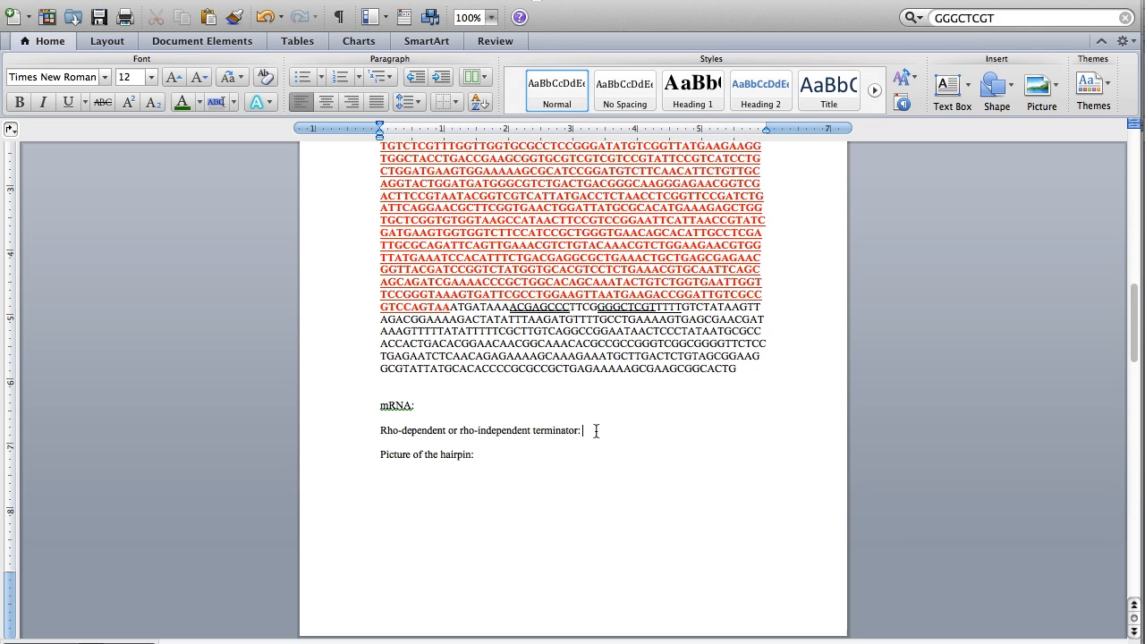
{"action": "type", "text": "Rho"}
{"action": "type", "text": "-indepentdent terminato"}
{"action": "type", "text": "r likely because"}
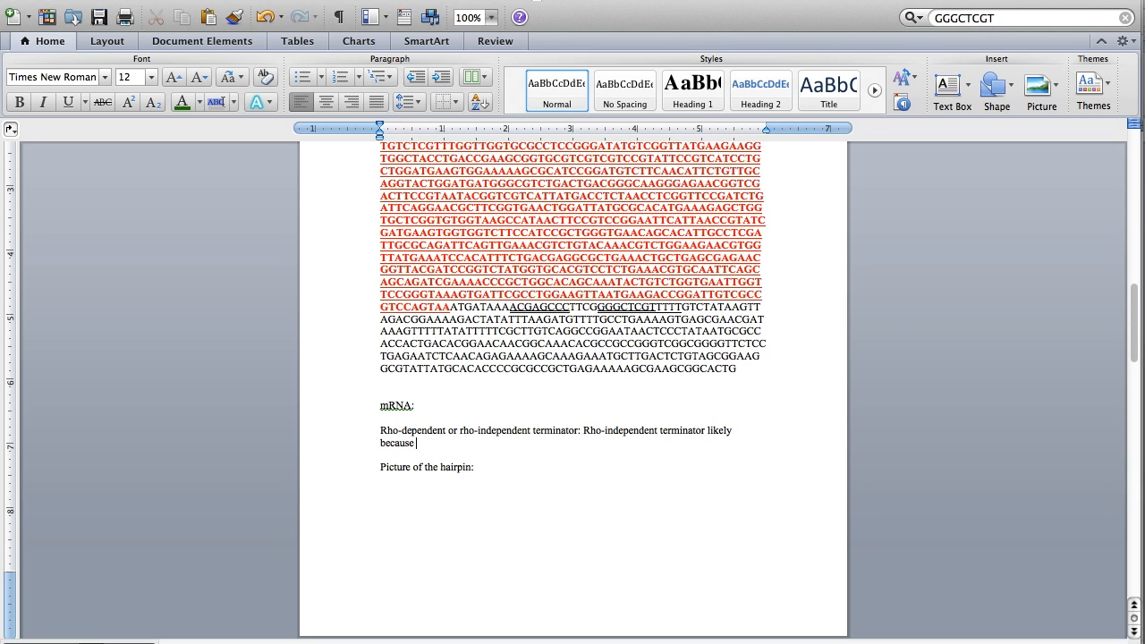
{"action": "type", "text": " our hairpin is directly followed by"}
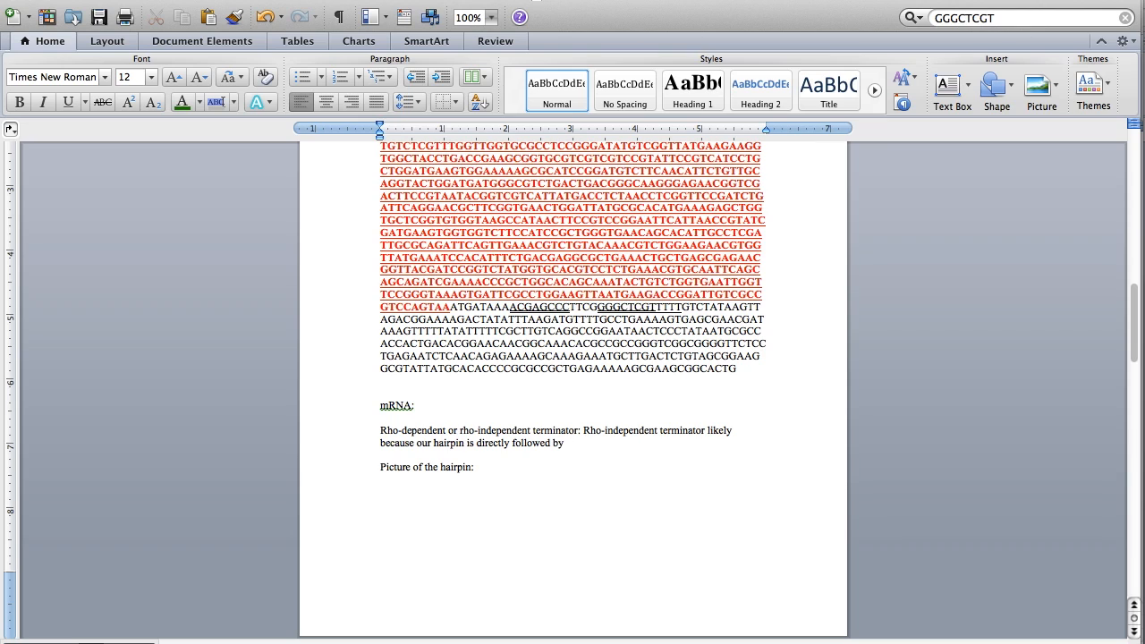
Step: Continue the terminator answer with "a string of T's (U's) that destabilize", correcting the spelling of the last word
{"action": "type", "text": " a stri"}
{"action": "type", "text": "ng of T"}
{"action": "type", "text": "'s (U"}
{"action": "type", "text": "'s)"}
{"action": "type", "text": " that"}
{"action": "type", "text": " destrabilite"}
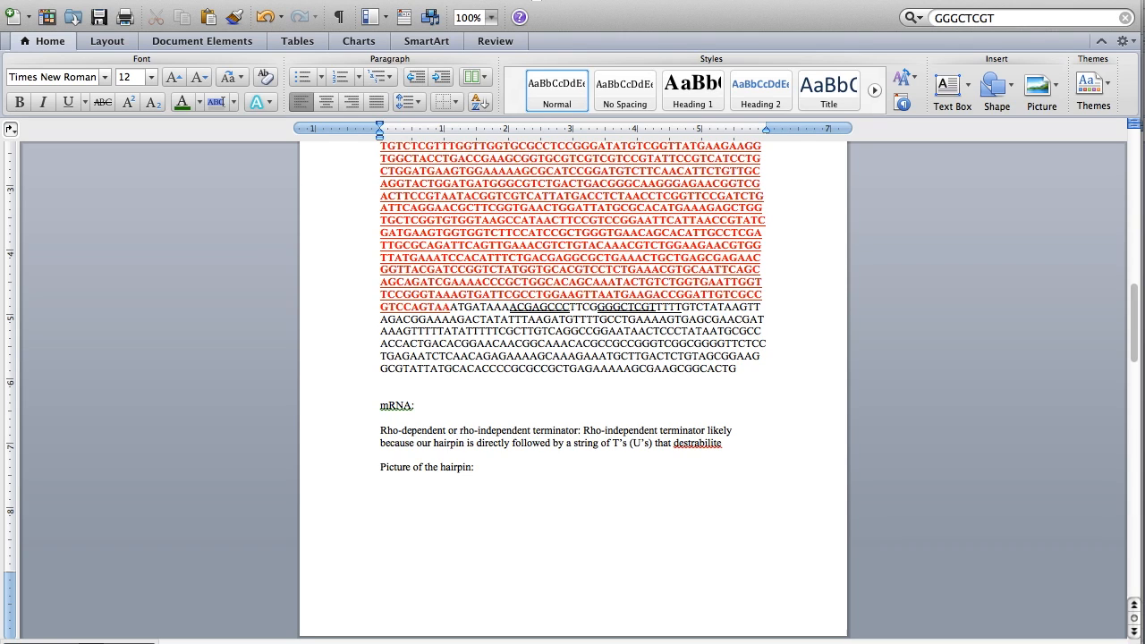
{"action": "key", "text": "BackSpace"}
{"action": "type", "text": "ze"}
{"action": "right_click", "coordinate": [697, 451]}
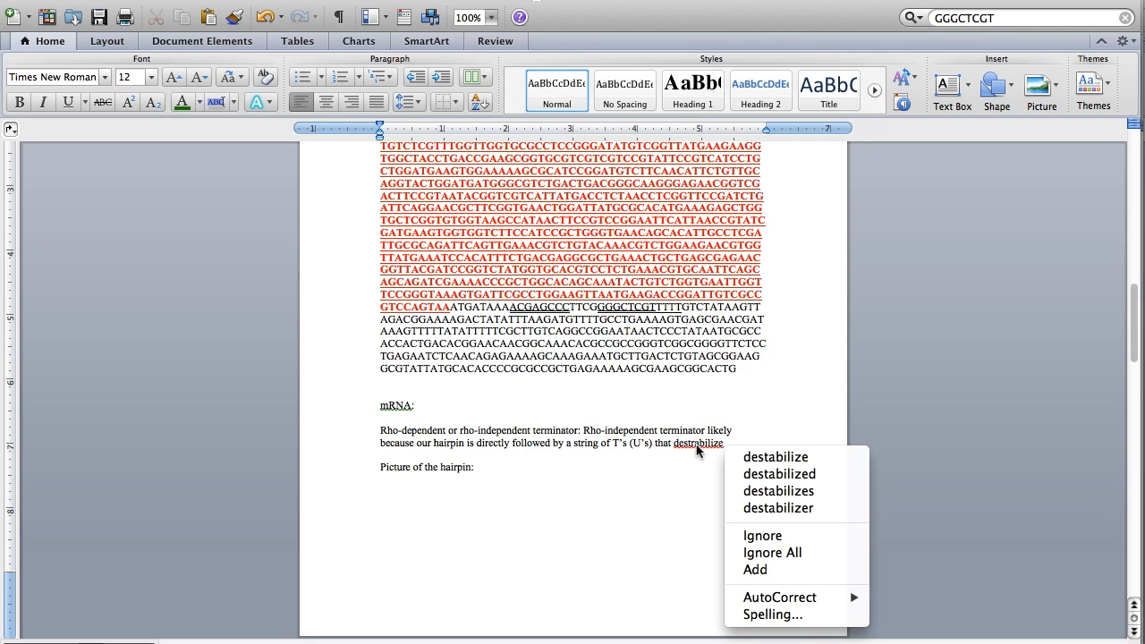
{"action": "left_click", "coordinate": [772, 458]}
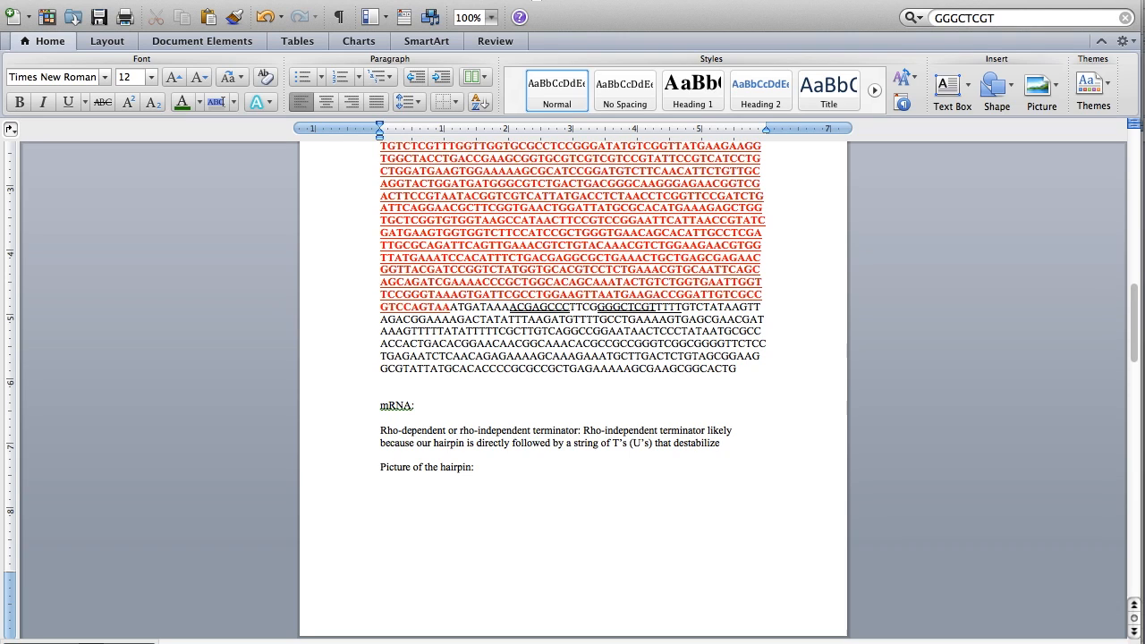
Step: Finish the terminator answer with "the DNA and RNA pairing thus ending transcription."
{"action": "type", "text": "the DNA an"}
{"action": "type", "text": "d R"}
{"action": "type", "text": "NA pairing"}
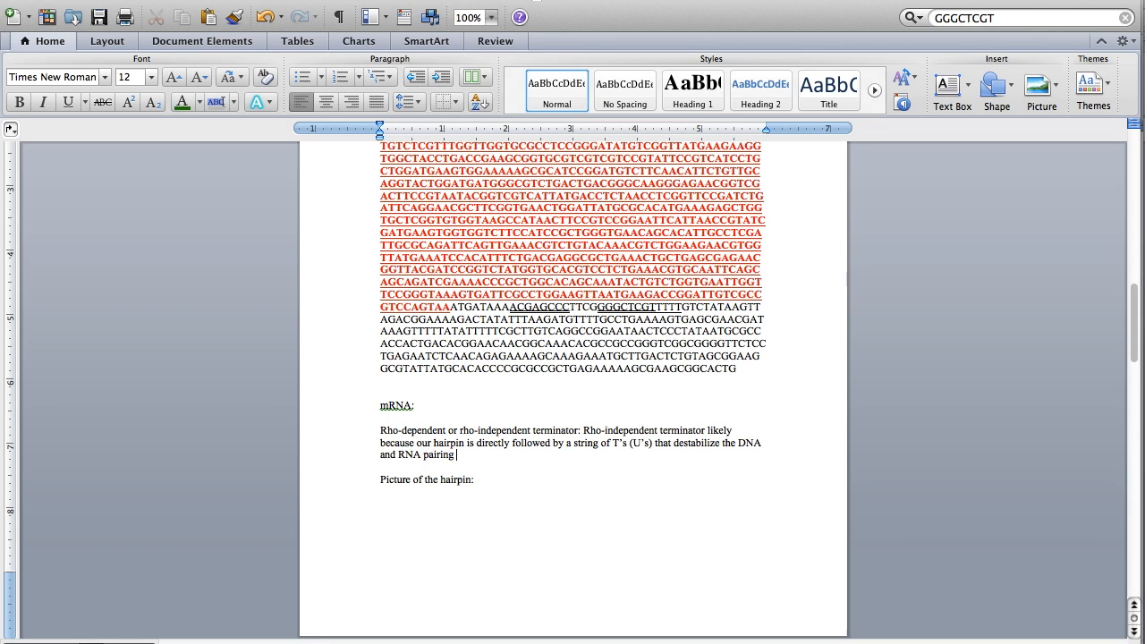
{"action": "type", "text": " thus ending transcription."}
Step: Place the insertion point ten bases past the blue -10 region in the DNA sequence, just before AACTTTG
{"action": "scroll", "coordinate": [572, 385], "scroll_direction": "down", "scroll_amount": 5}
{"action": "scroll", "coordinate": [573, 385], "scroll_direction": "up", "scroll_amount": 15}
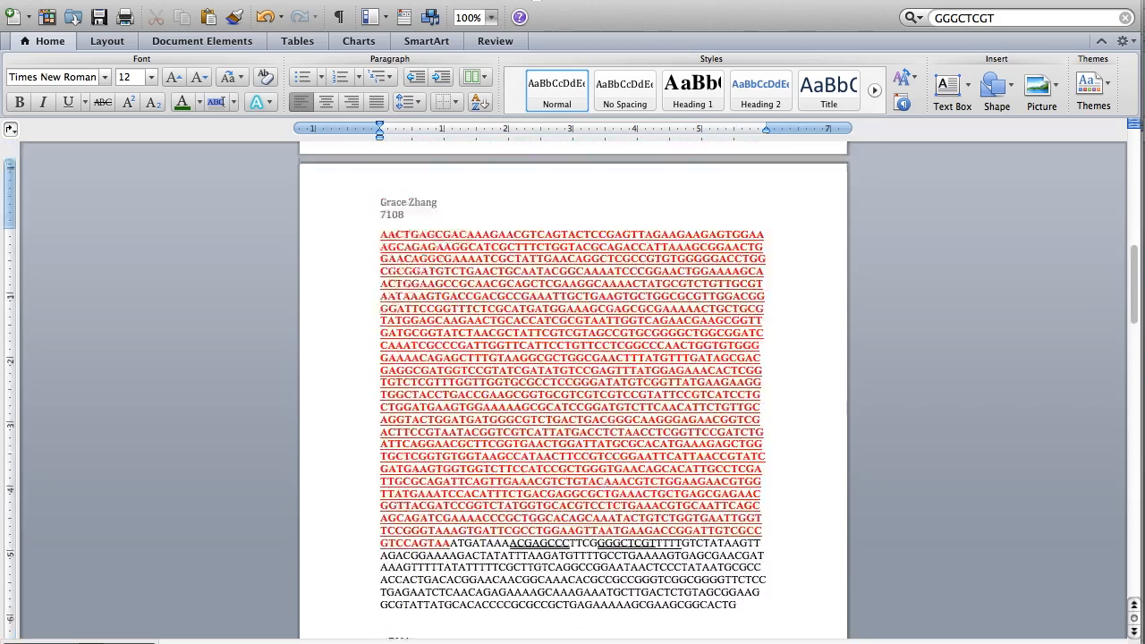
{"action": "scroll", "coordinate": [752, 452], "scroll_direction": "down", "scroll_amount": 10}
{"action": "scroll", "coordinate": [752, 452], "scroll_direction": "up", "scroll_amount": 3}
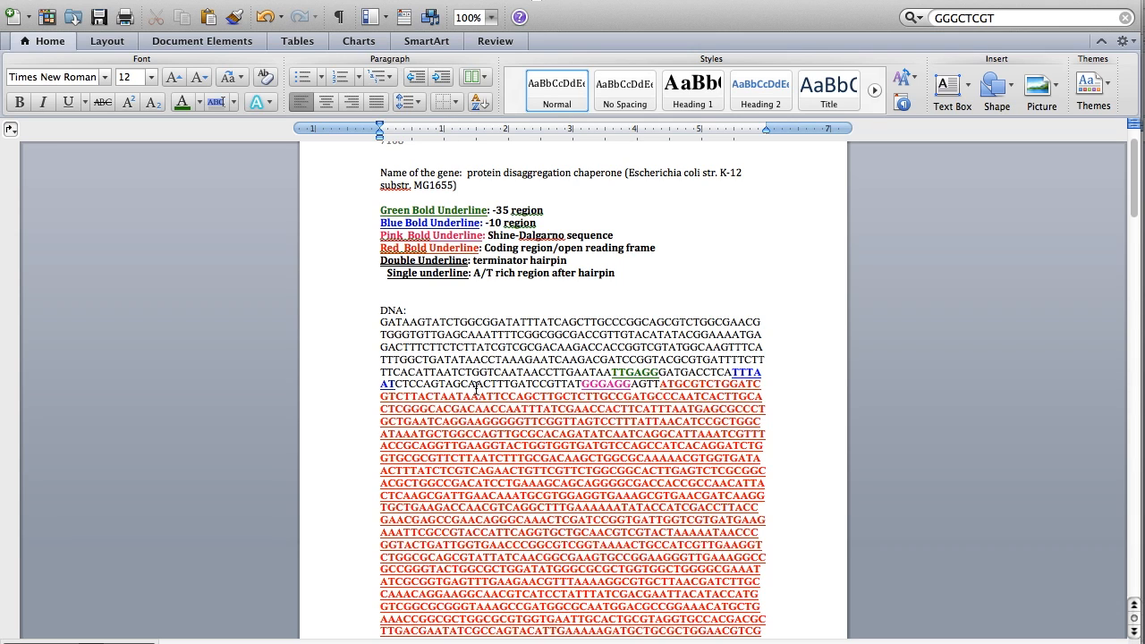
{"action": "left_click", "coordinate": [397, 385]}
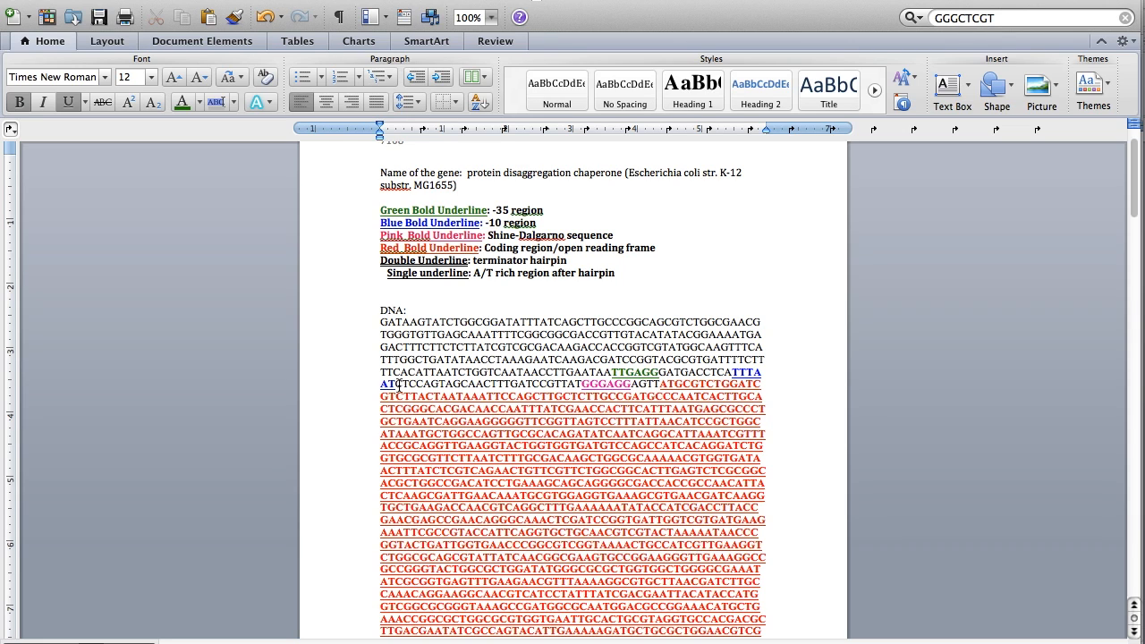
{"action": "left_click", "coordinate": [399, 385]}
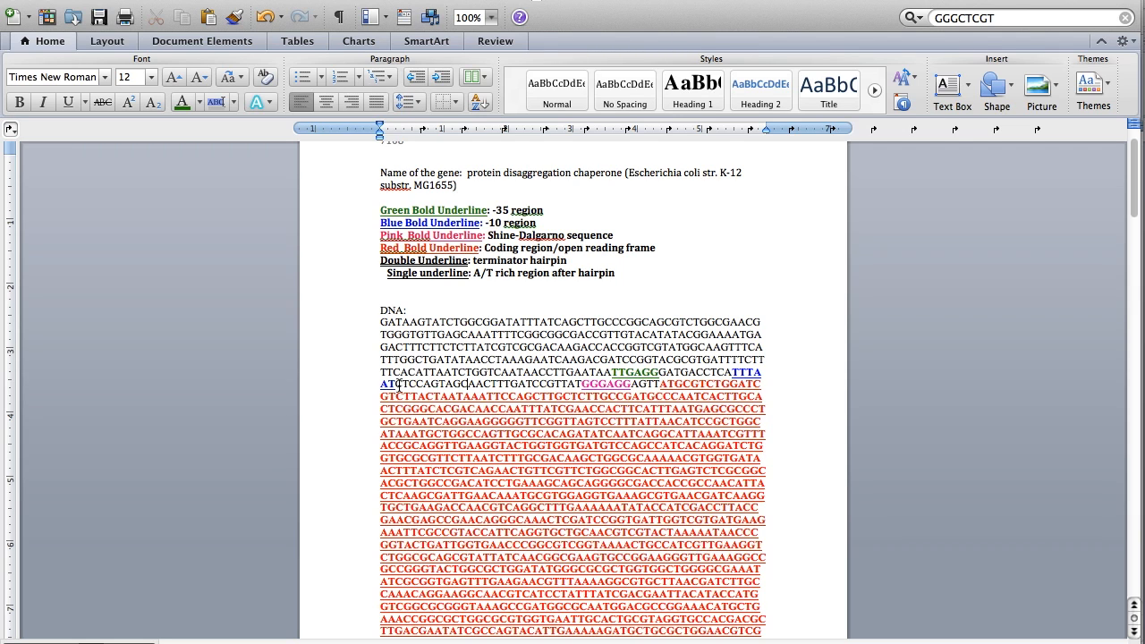
Step: Copy the DNA from AACTTTG through the underlined T string after the hairpin and paste it into a new blank document
{"action": "left_click", "coordinate": [474, 390]}
{"action": "left_click_drag", "start_coordinate": [476, 394], "coordinate": [684, 513]}
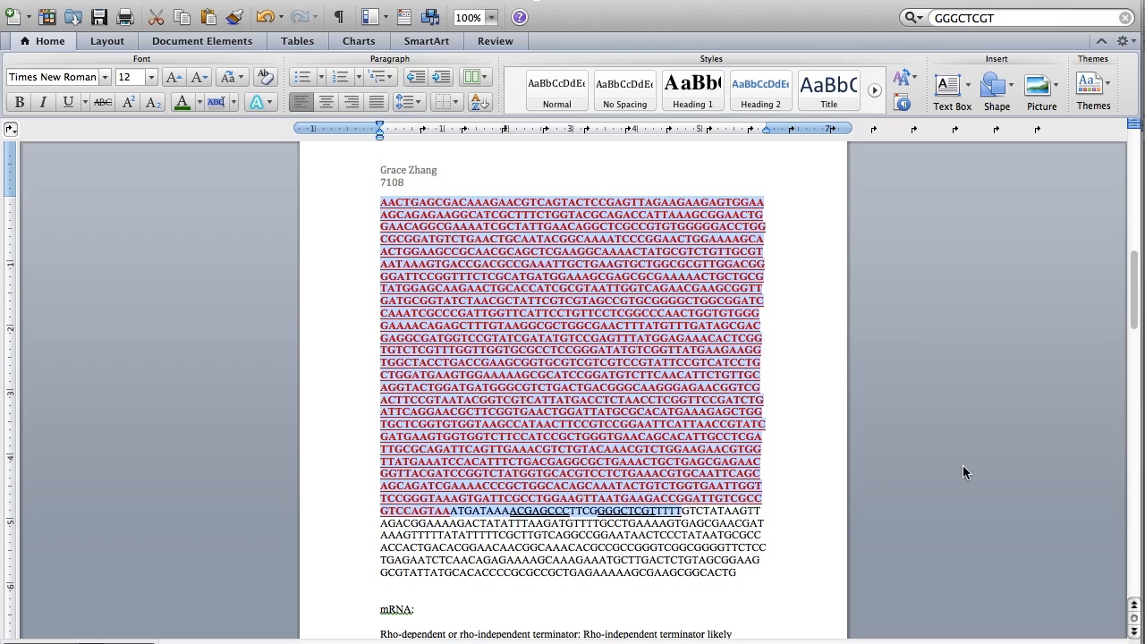
{"action": "left_click_drag", "start_coordinate": [1137, 286], "coordinate": [1132, 331]}
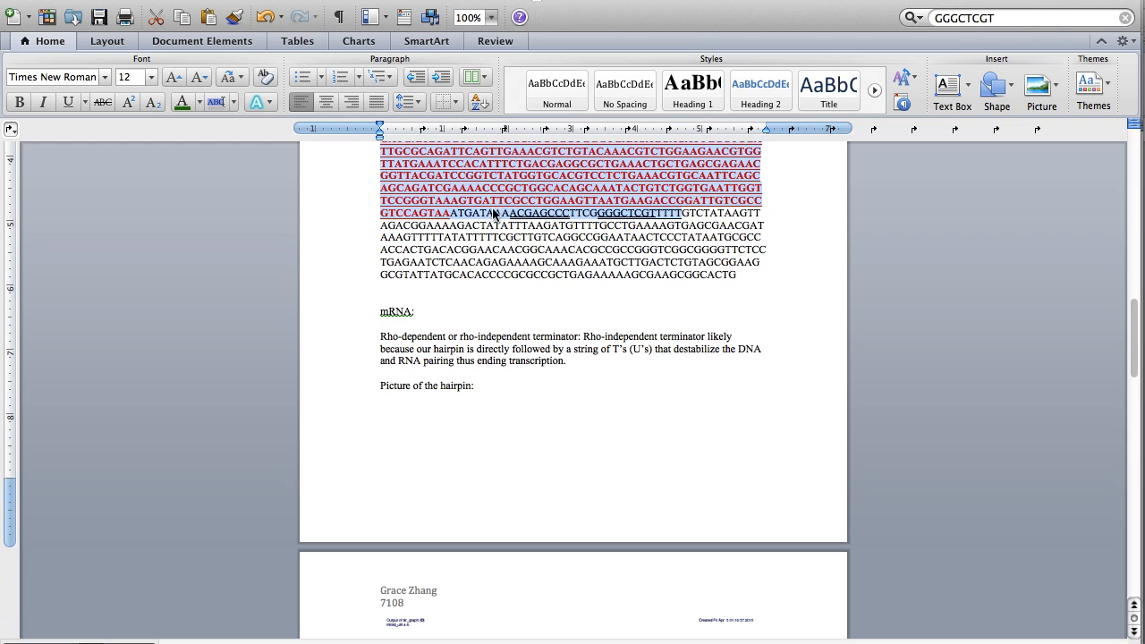
{"action": "left_click", "coordinate": [111, 0]}
{"action": "left_click", "coordinate": [144, 0]}
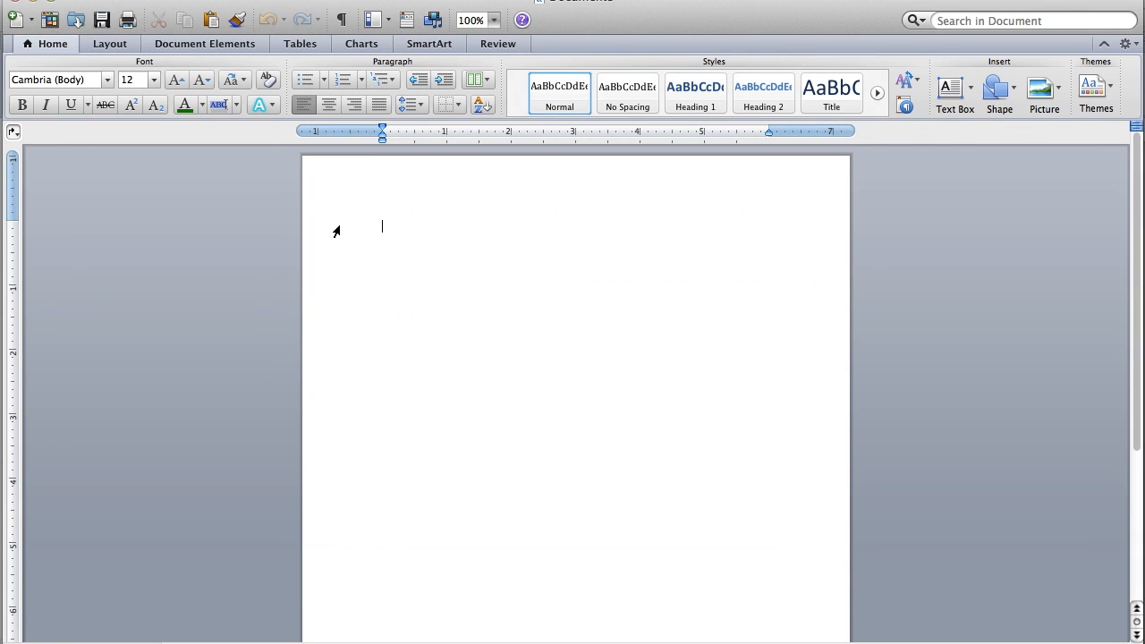
{"action": "key", "text": "super+v"}
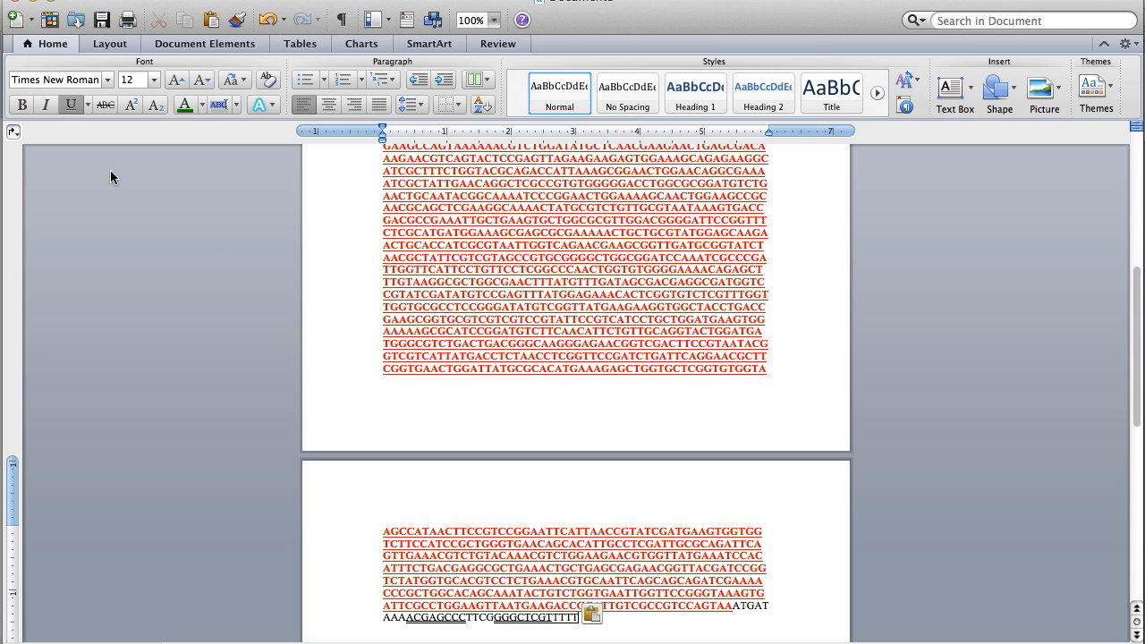
Step: Replace every T with U throughout the sequence in the new document
{"action": "left_click", "coordinate": [145, 0]}
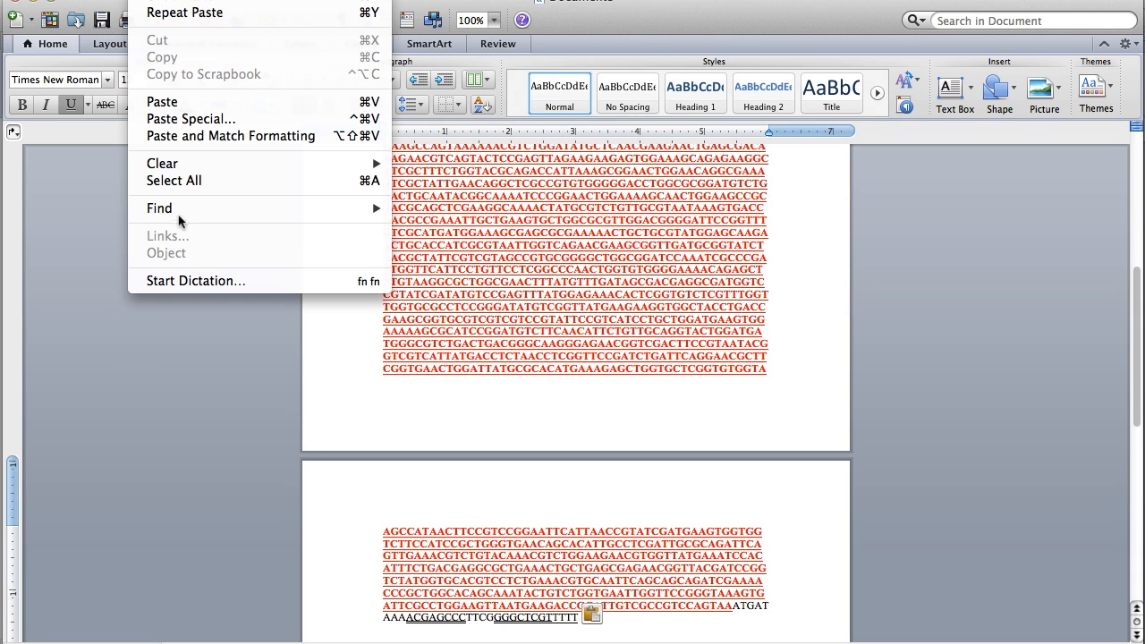
{"action": "mouse_move", "coordinate": [332, 221]}
{"action": "left_click", "coordinate": [463, 273]}
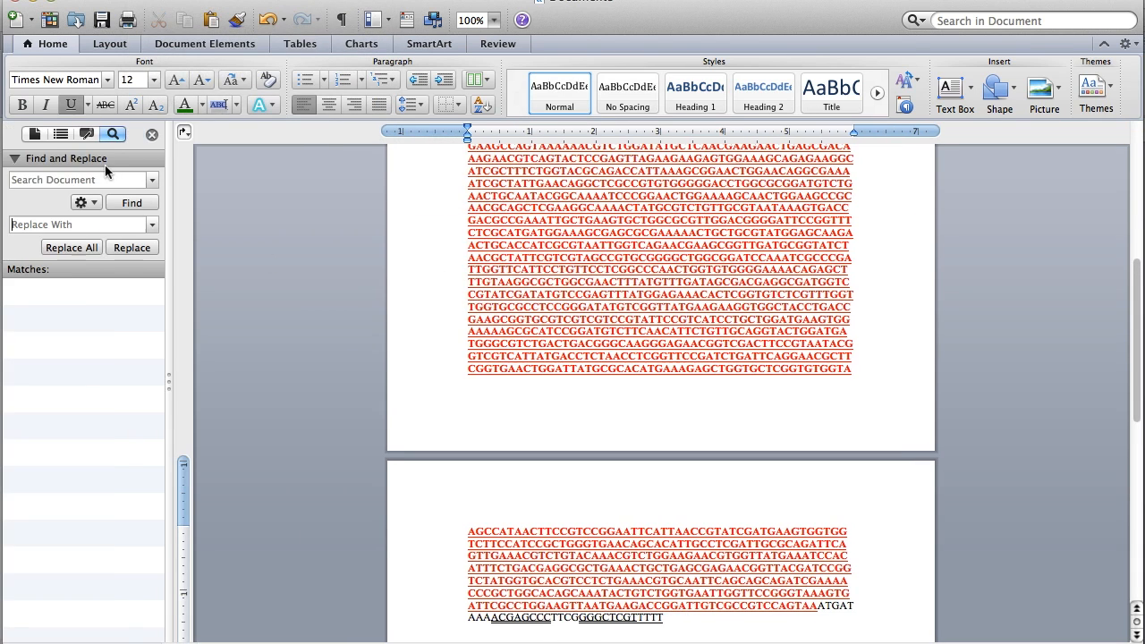
{"action": "type", "text": "T"}
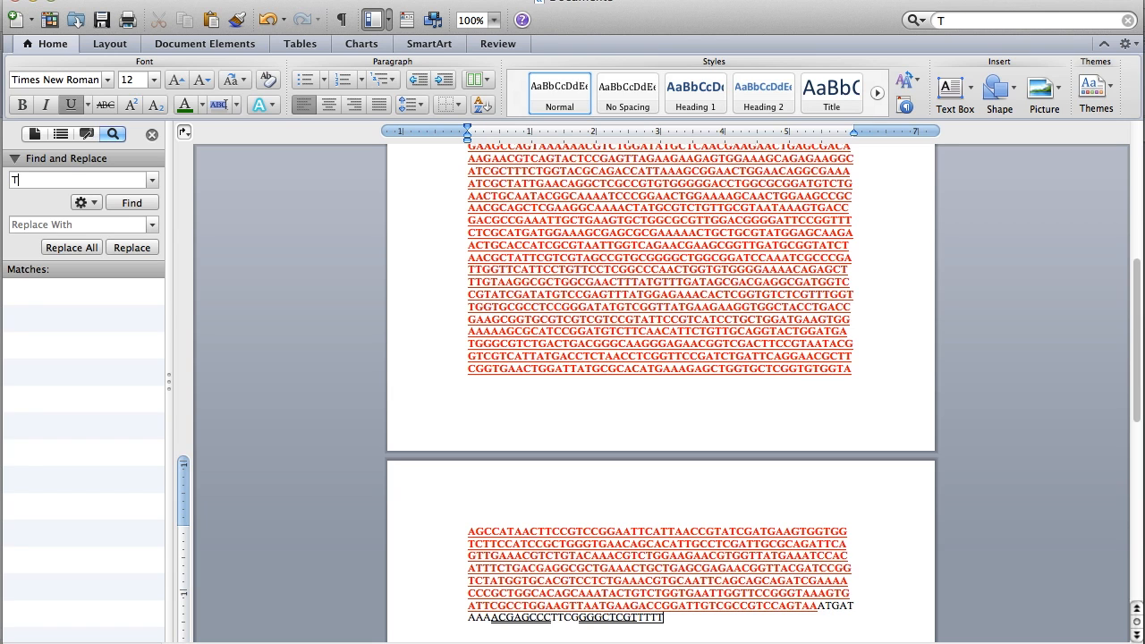
{"action": "left_click", "coordinate": [83, 225]}
{"action": "type", "text": "U"}
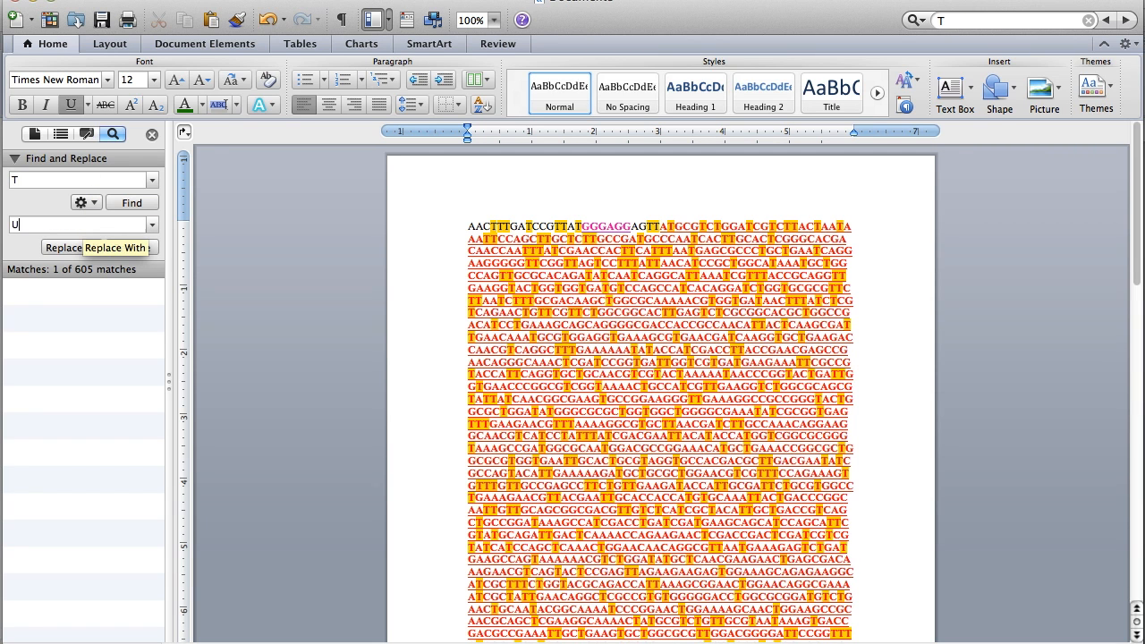
{"action": "left_click", "coordinate": [75, 248]}
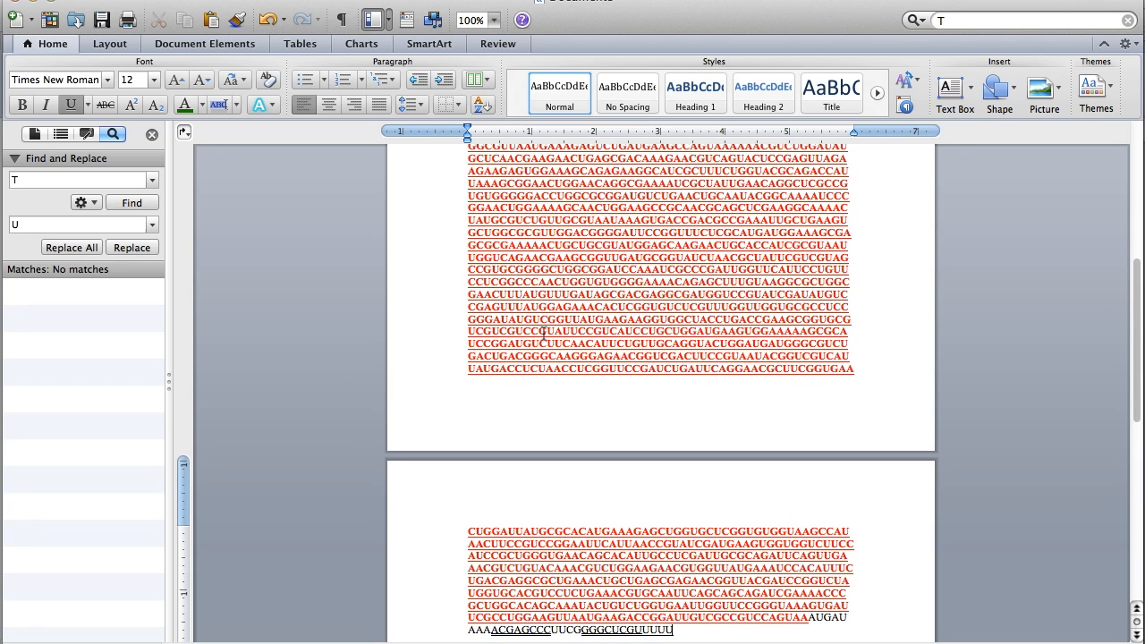
Step: Copy the whole converted sequence from the new document and paste it below "mRNA:" in Document1
{"action": "left_click_drag", "start_coordinate": [671, 630], "coordinate": [448, 31]}
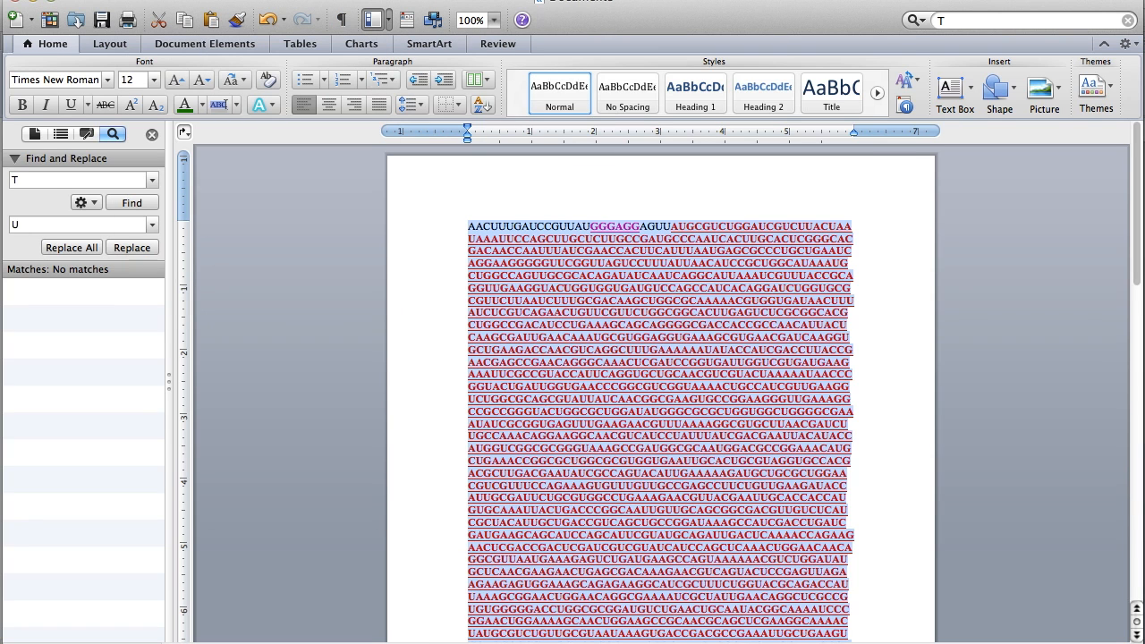
{"action": "left_click", "coordinate": [488, 0]}
{"action": "left_click", "coordinate": [522, 165]}
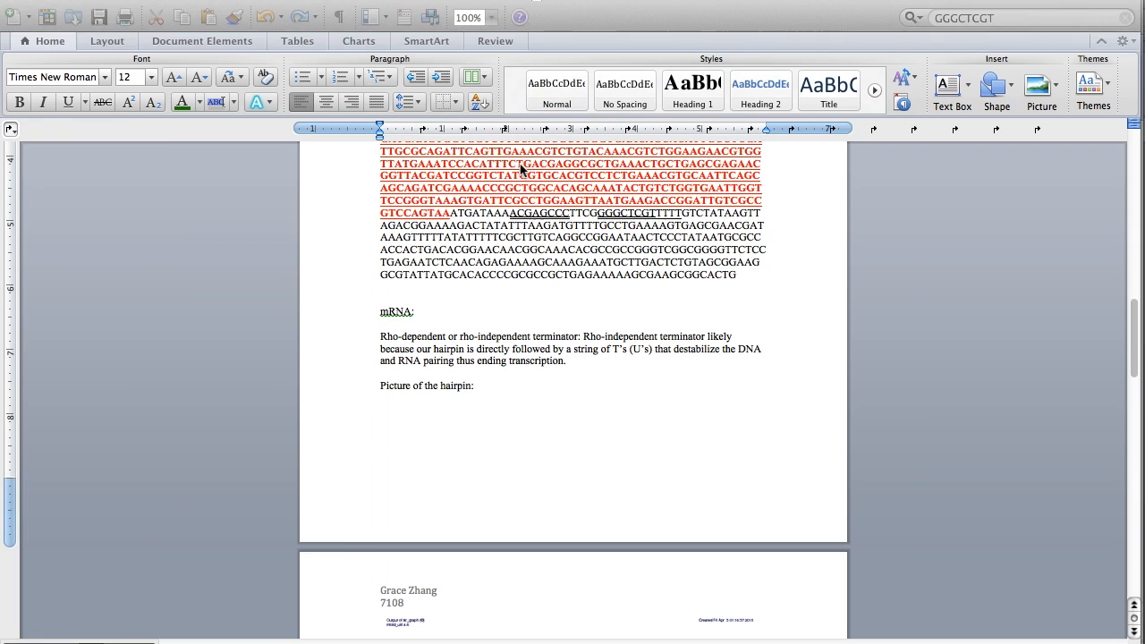
{"action": "left_click", "coordinate": [439, 319]}
{"action": "key", "text": "Return"}
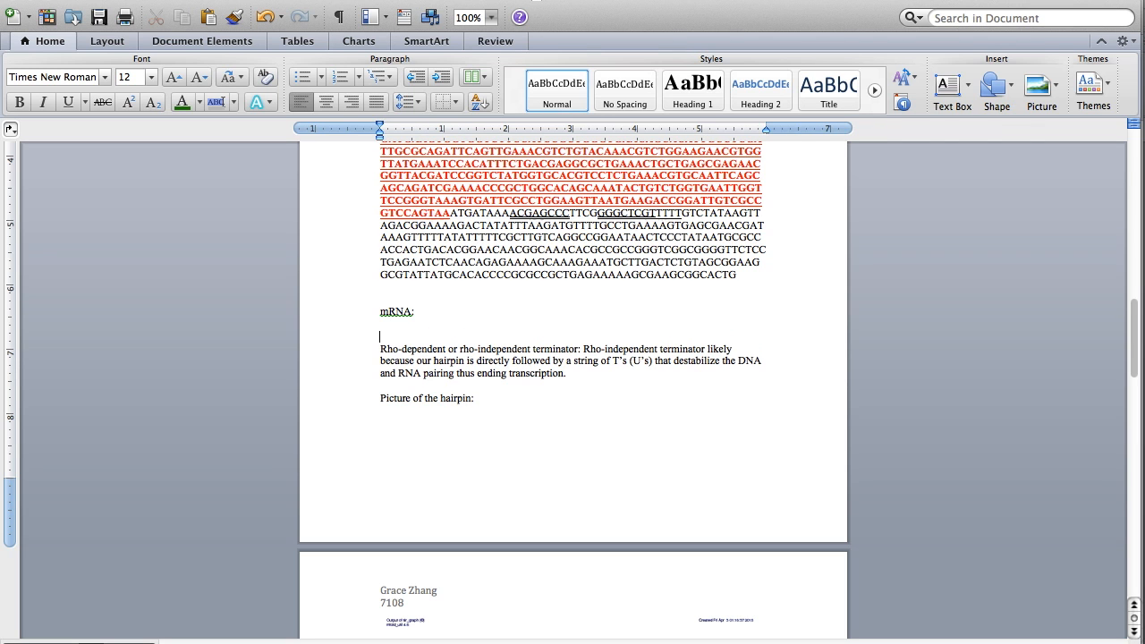
{"action": "left_click", "coordinate": [380, 324]}
{"action": "key", "text": "super+v"}
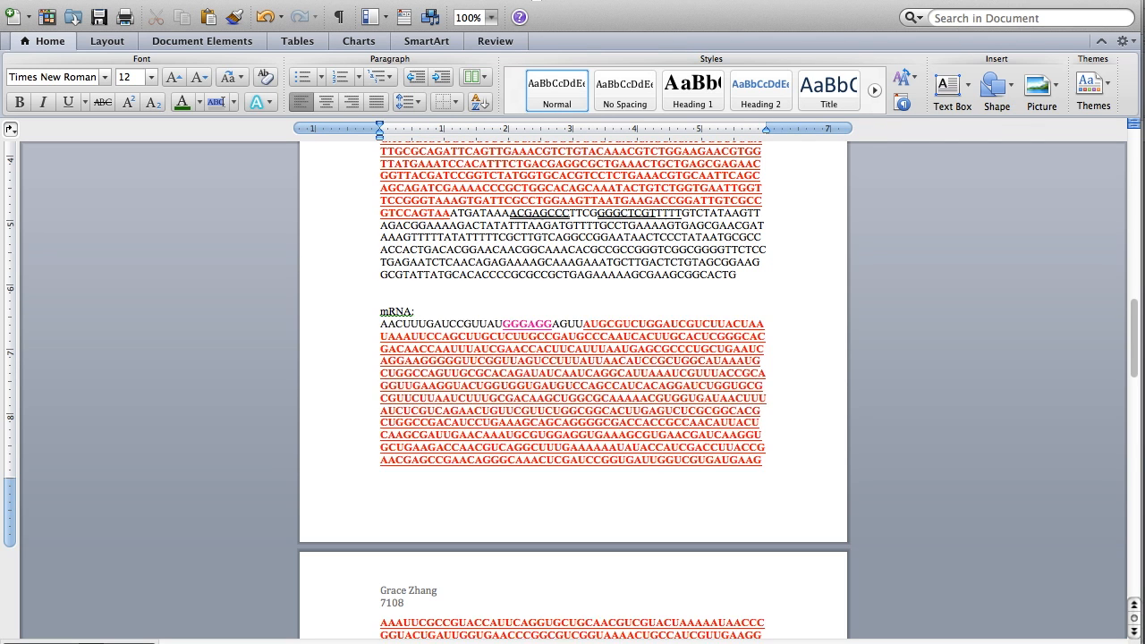
{"action": "left_click_drag", "start_coordinate": [1135, 458], "coordinate": [1126, 165]}
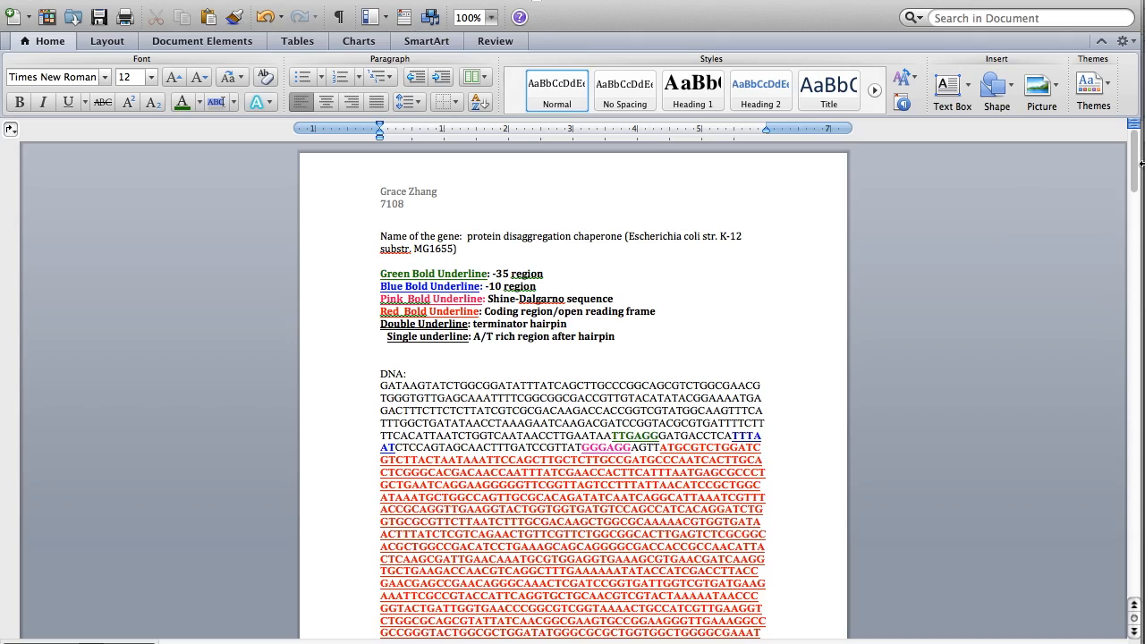
{"action": "left_click_drag", "start_coordinate": [1134, 167], "coordinate": [1139, 431]}
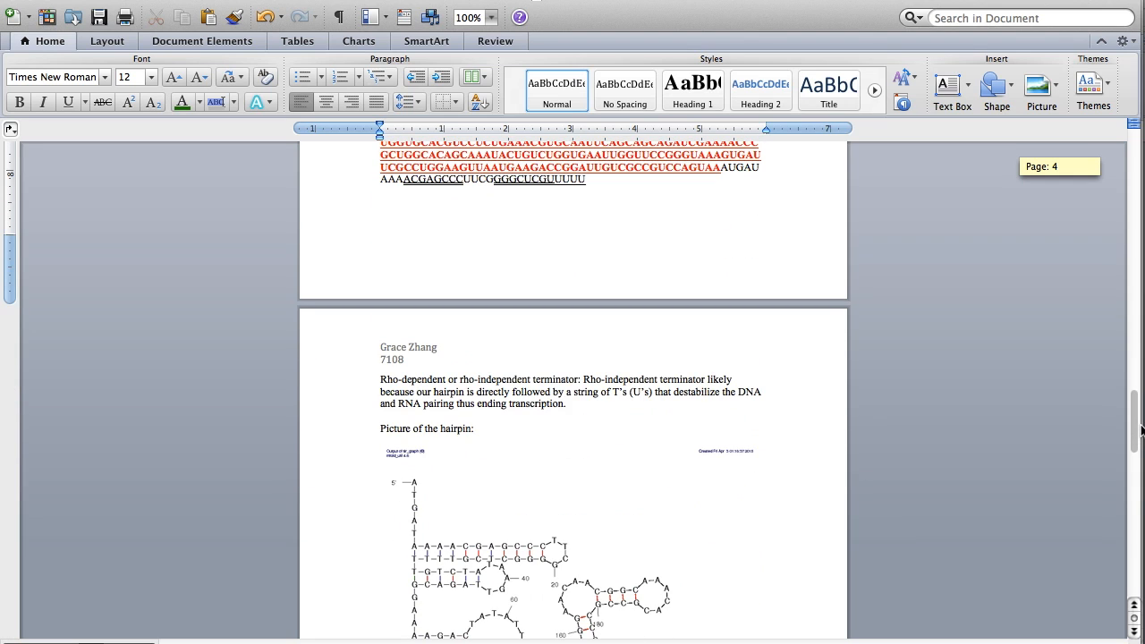
{"action": "left_click_drag", "start_coordinate": [1140, 431], "coordinate": [1135, 148]}
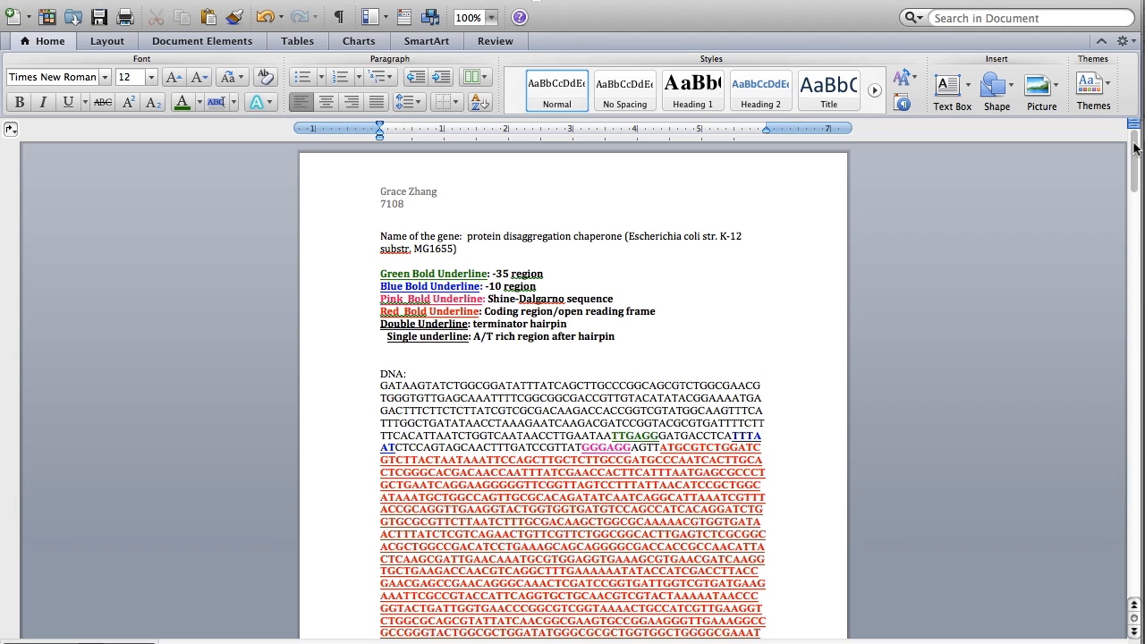